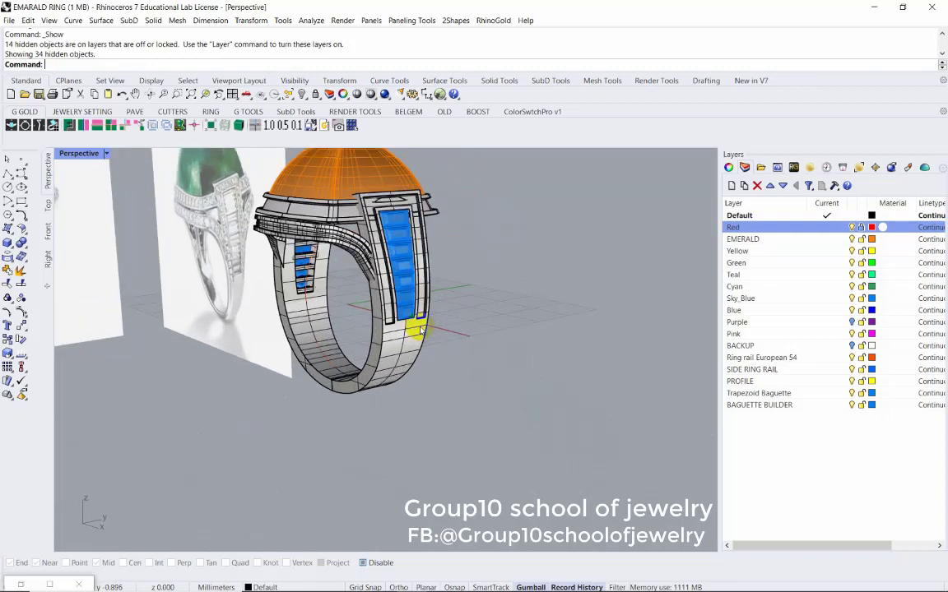
Select both ring shank halves and isolate them, hiding everything else
right_click_drag(412, 327, 247, 329)
scroll(175, 340, "down", 3)
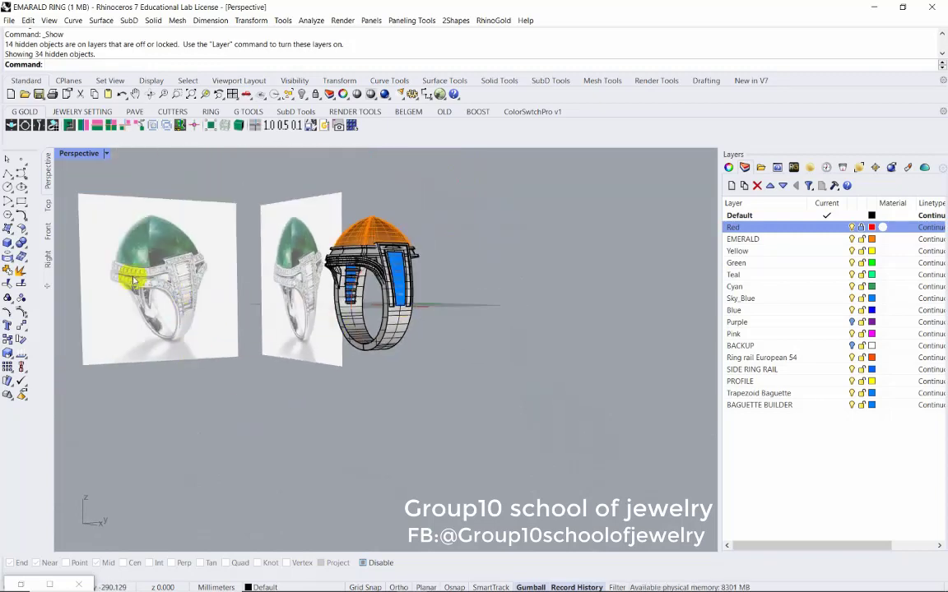
left_click(358, 301)
scroll(418, 292, "up", 2)
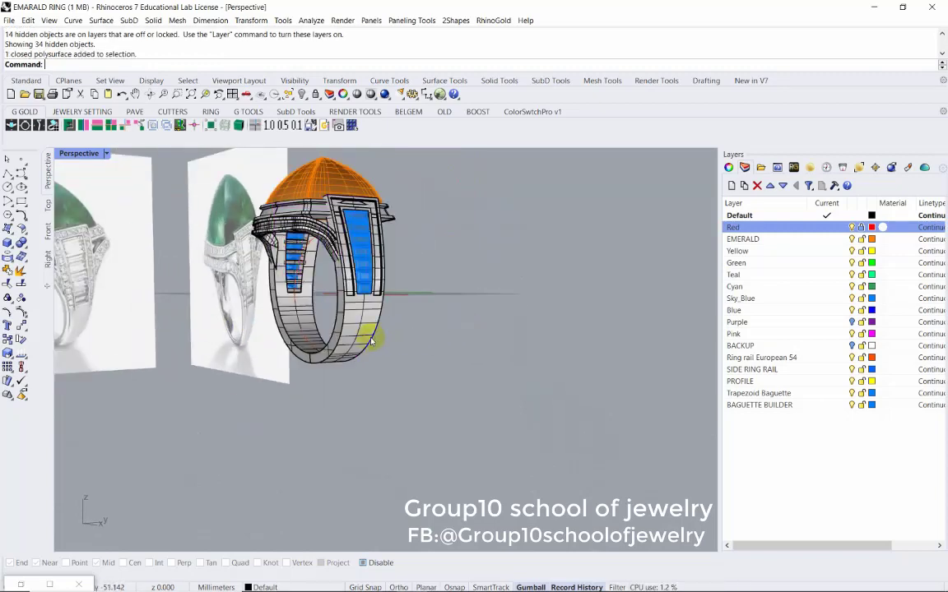
left_click(326, 297)
middle_click(523, 242)
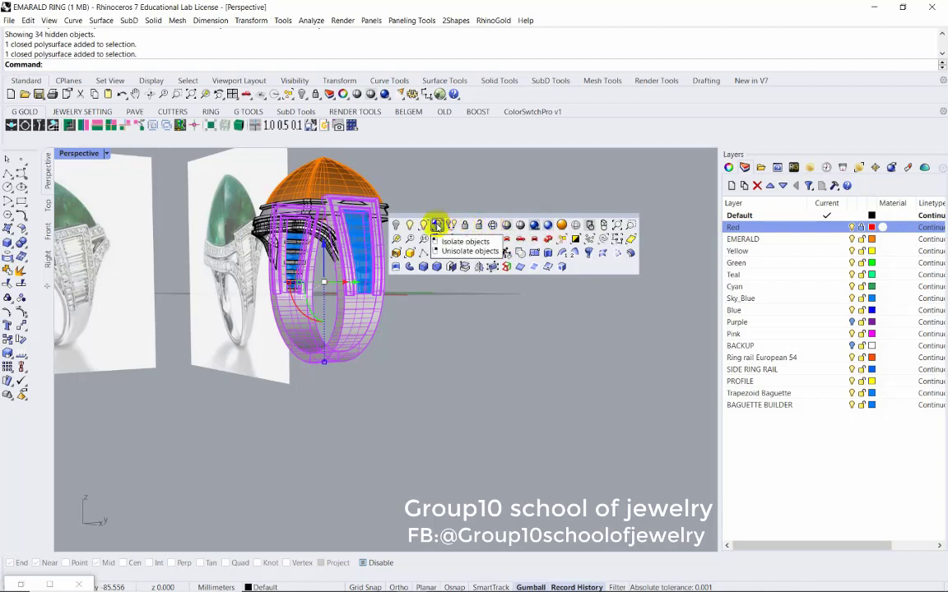
left_click(436, 225)
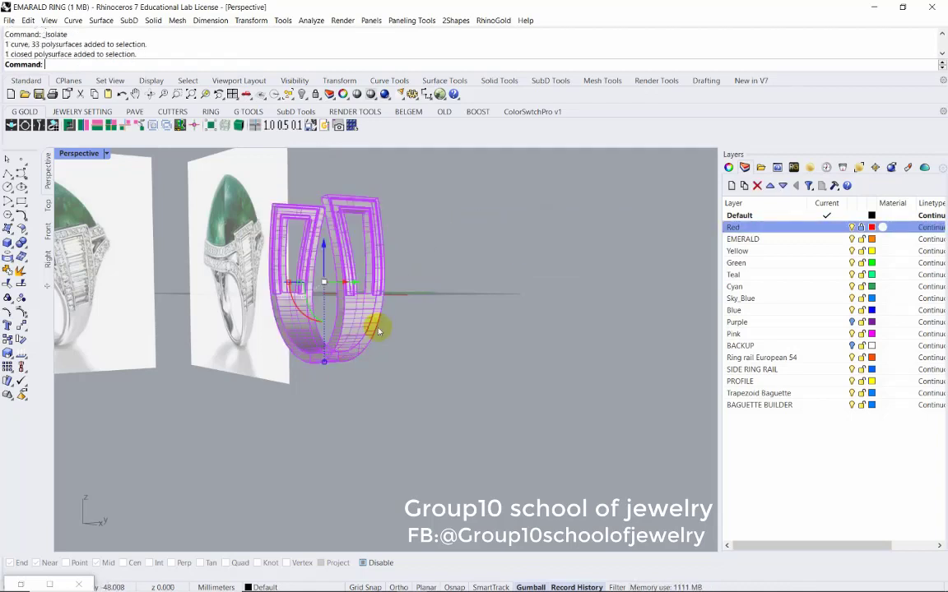
type("Cw")
Start CageEdit on the isolated shank
key("BackSpace")
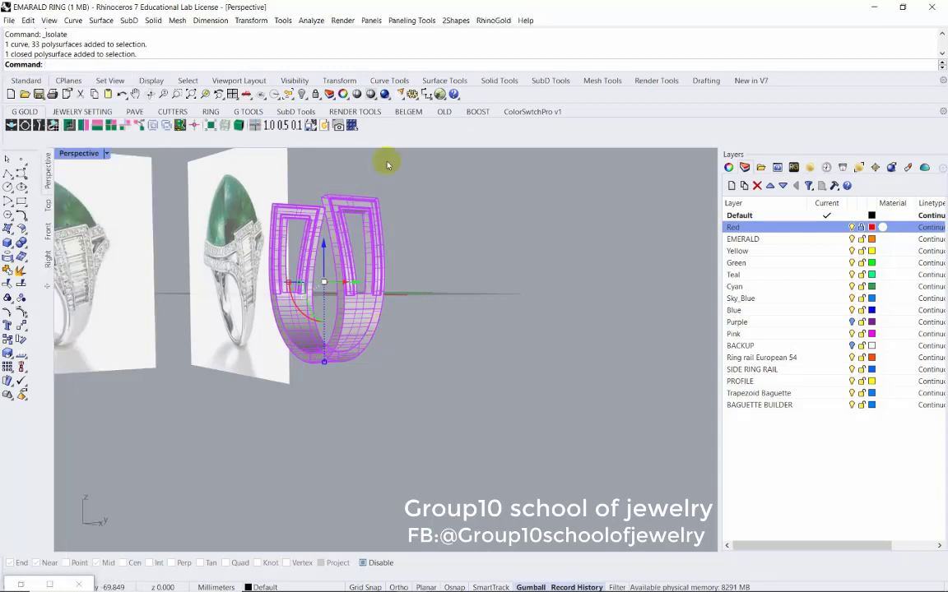
middle_click(394, 228)
left_click(366, 257)
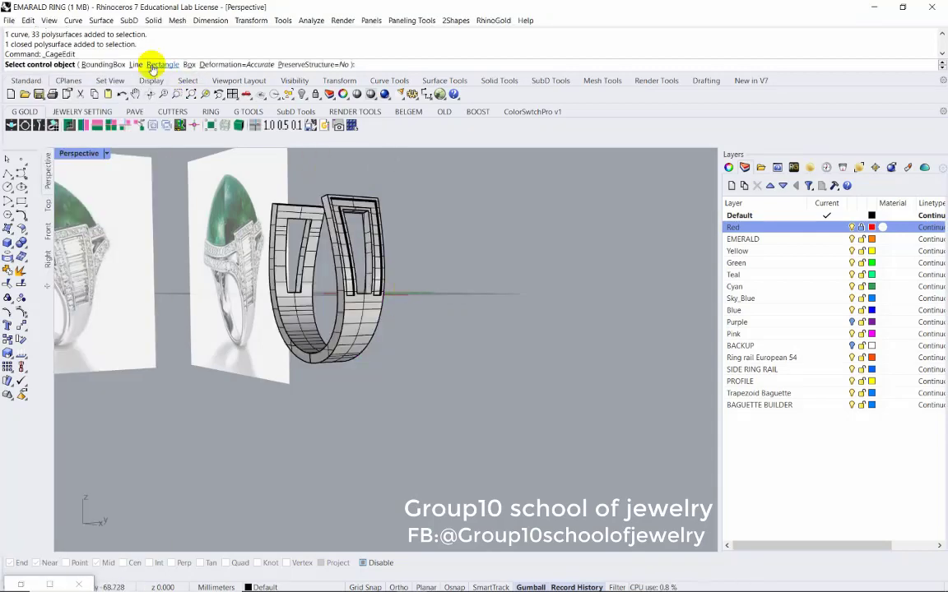
Fit a BoundingBox control cage around the shank, accepting the default cage settings
left_click(103, 64)
right_click(444, 303)
right_click(444, 303)
right_click(444, 302)
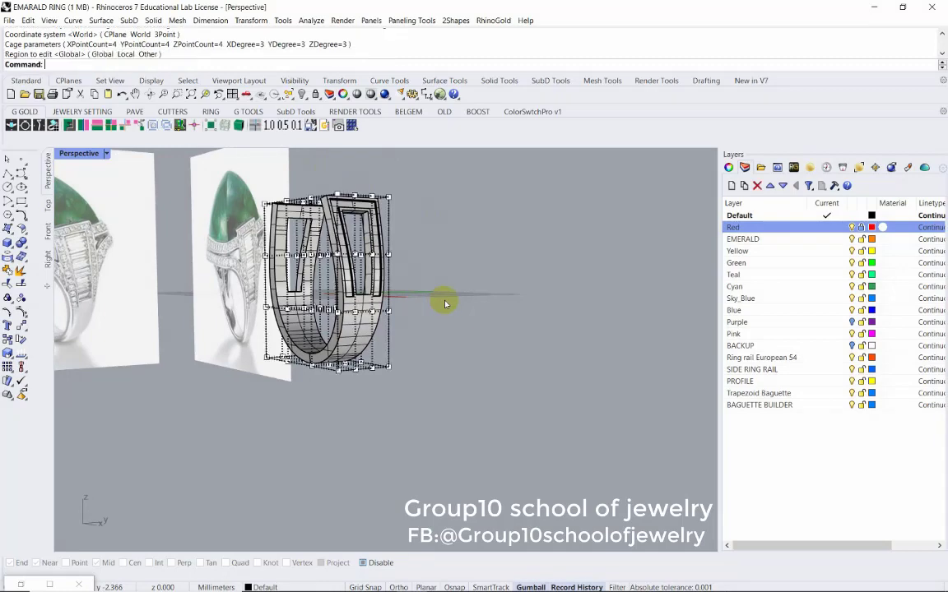
Window-select the cage points across the lower band in the front and right views
left_click(47, 233)
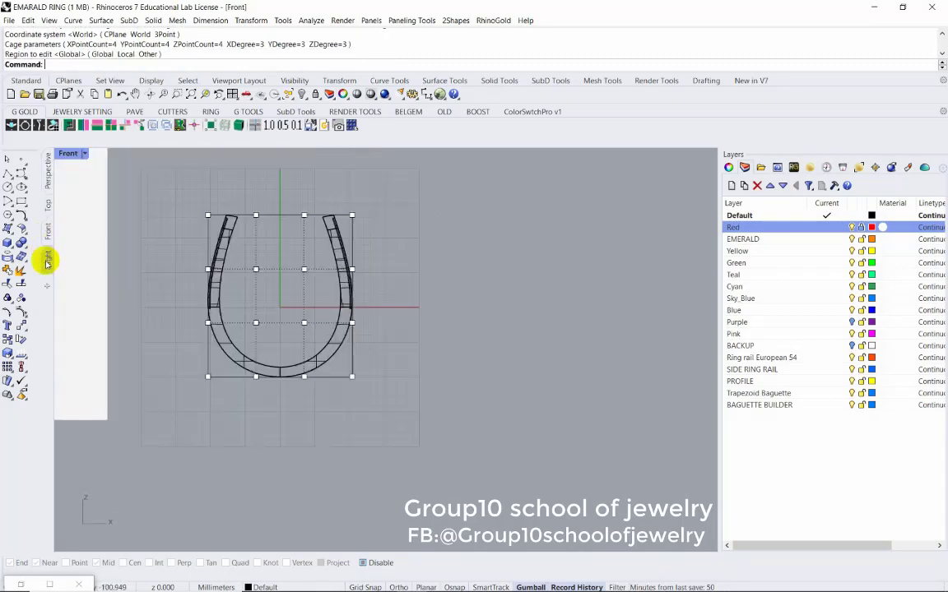
left_click(47, 258)
scroll(377, 296, "down", 3)
scroll(376, 246, "down", 2)
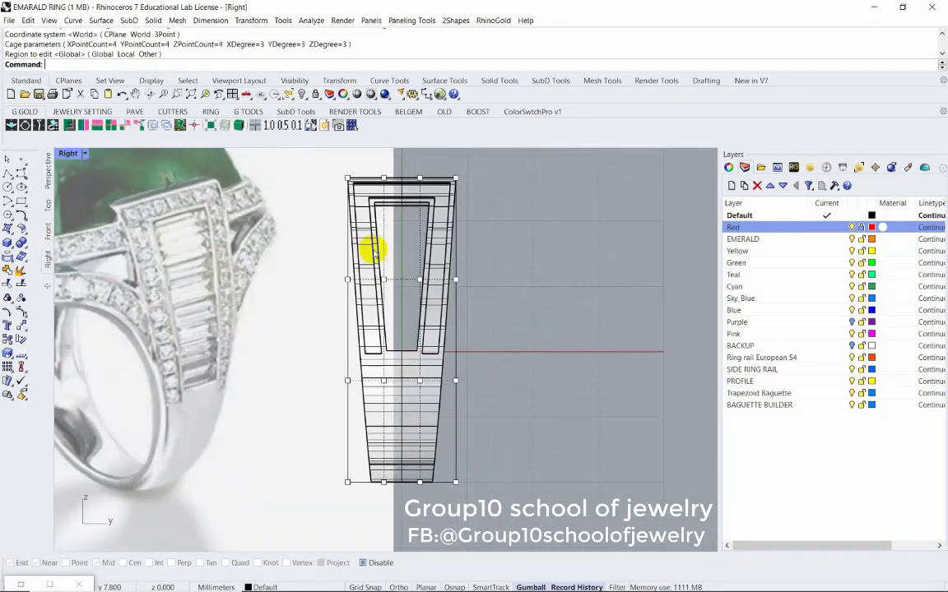
scroll(382, 256, "up", 3)
left_click_drag(378, 252, 470, 360)
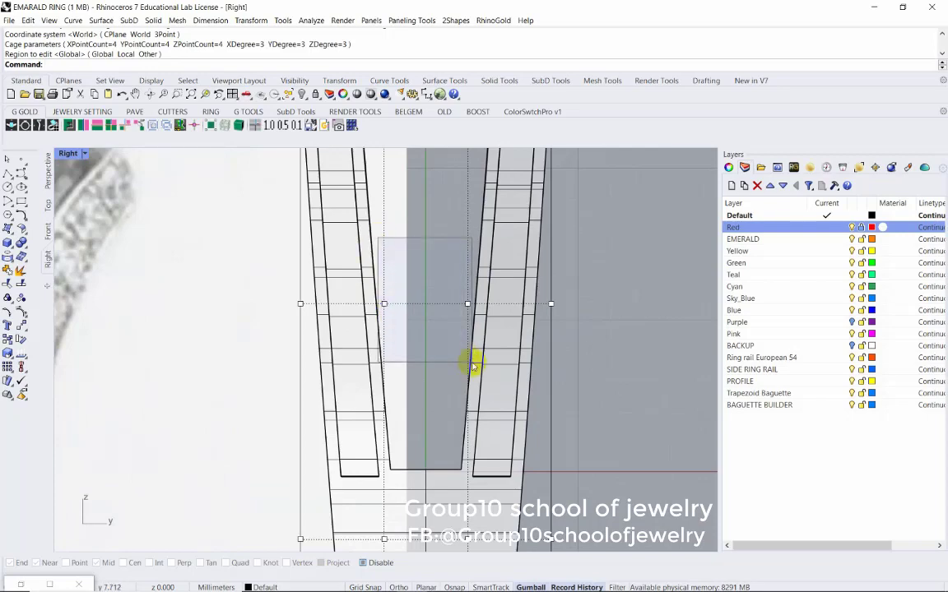
scroll(449, 355, "down", 2)
scroll(416, 318, "down", 1)
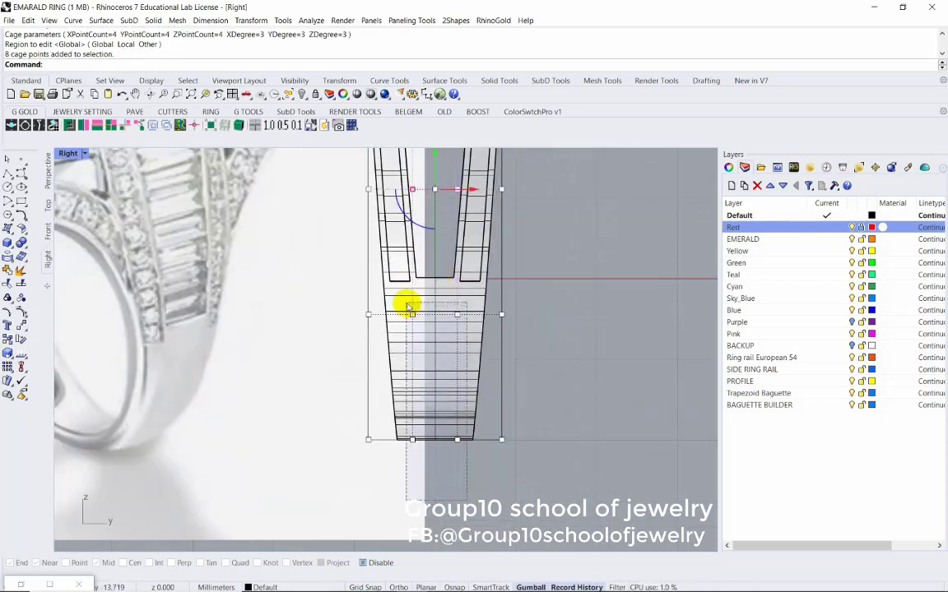
left_click_drag(430, 271, 354, 371)
Scale the selected cage points with the gumball to resize the band
left_click(48, 174)
scroll(99, 214, "down", 2)
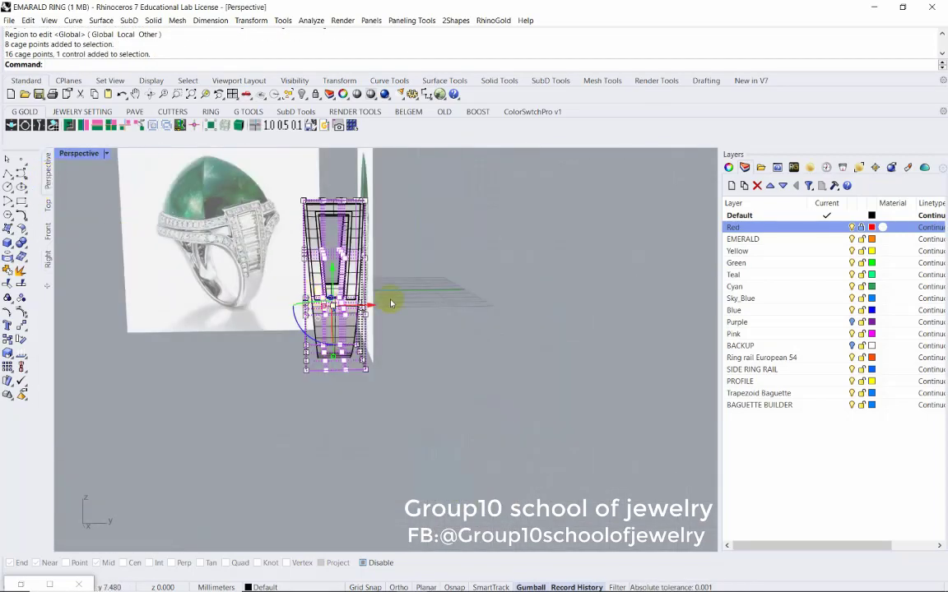
right_click_drag(391, 304, 328, 296)
scroll(328, 296, "up", 3)
scroll(318, 296, "up", 2)
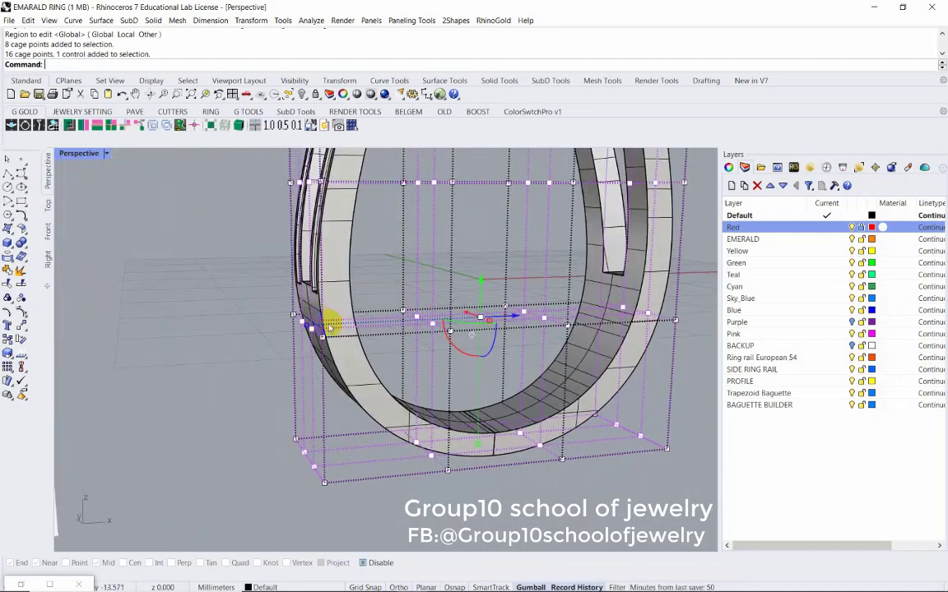
right_click_drag(243, 338, 271, 339)
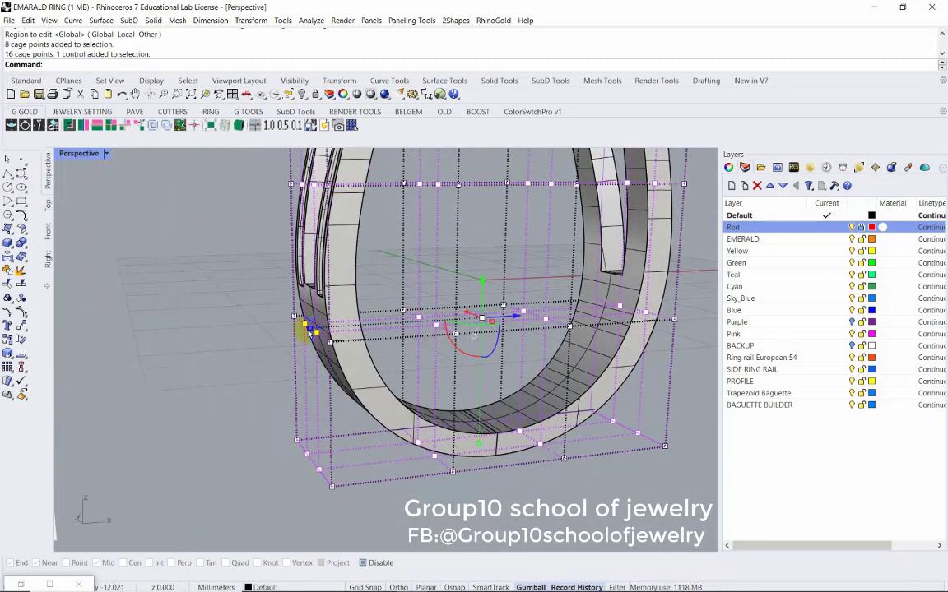
scroll(308, 333, "up", 2)
scroll(307, 338, "up", 2)
left_click_drag(306, 339, 305, 344)
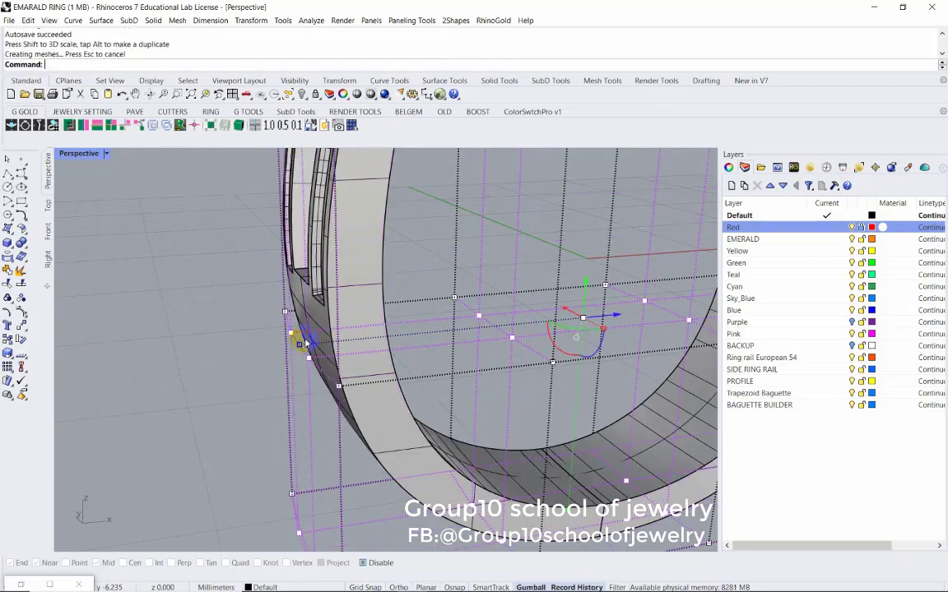
mouse_move(303, 342)
right_mouse_down()
mouse_move(363, 256)
mouse_move(282, 284)
mouse_move(186, 289)
mouse_move(220, 296)
mouse_move(207, 313)
right_mouse_up()
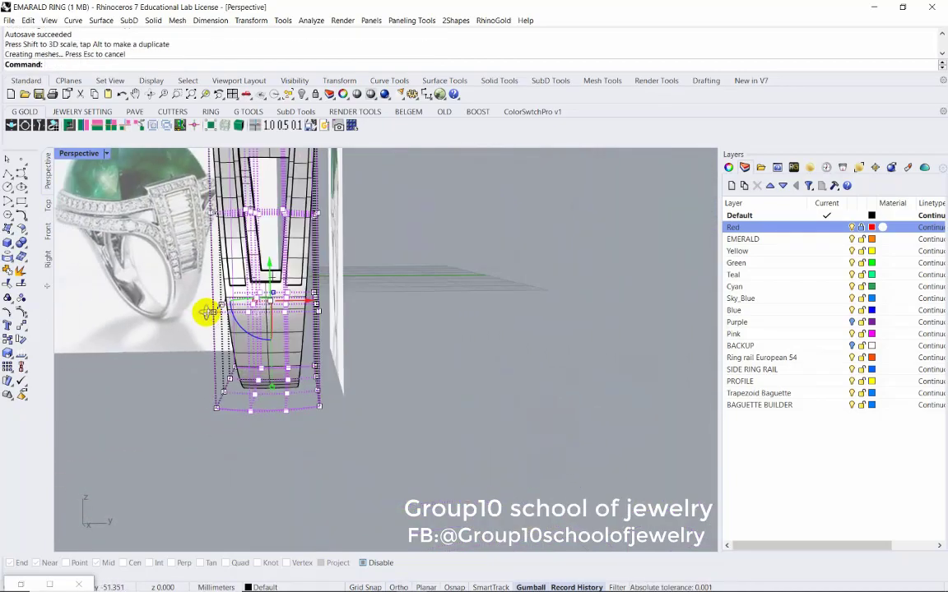
mouse_move(287, 440)
right_mouse_down()
mouse_move(304, 433)
mouse_move(297, 329)
right_mouse_up()
Select the bottom row of cage points and pull them downward
key("Escape")
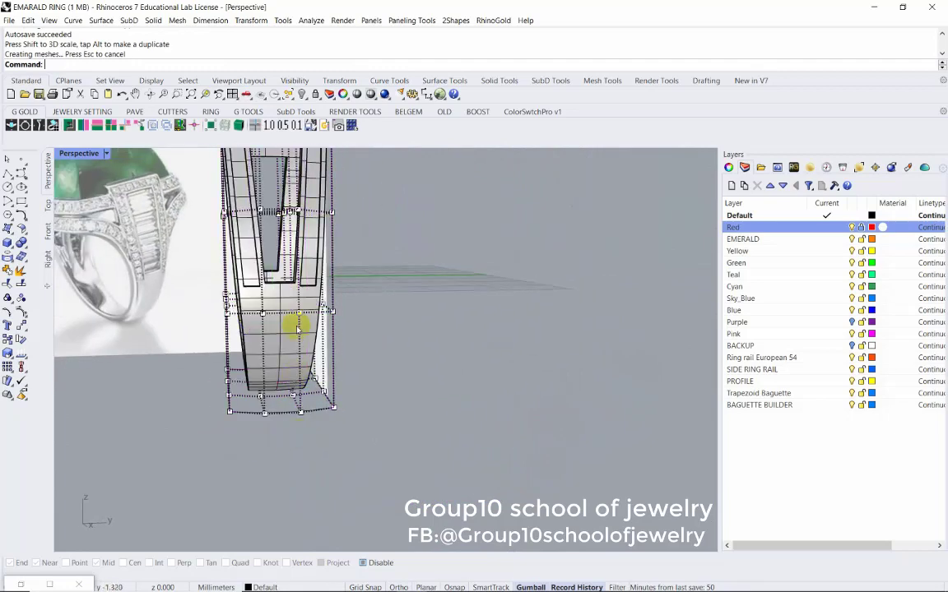
mouse_move(204, 275)
right_mouse_down()
mouse_move(239, 296)
mouse_move(244, 278)
right_mouse_up()
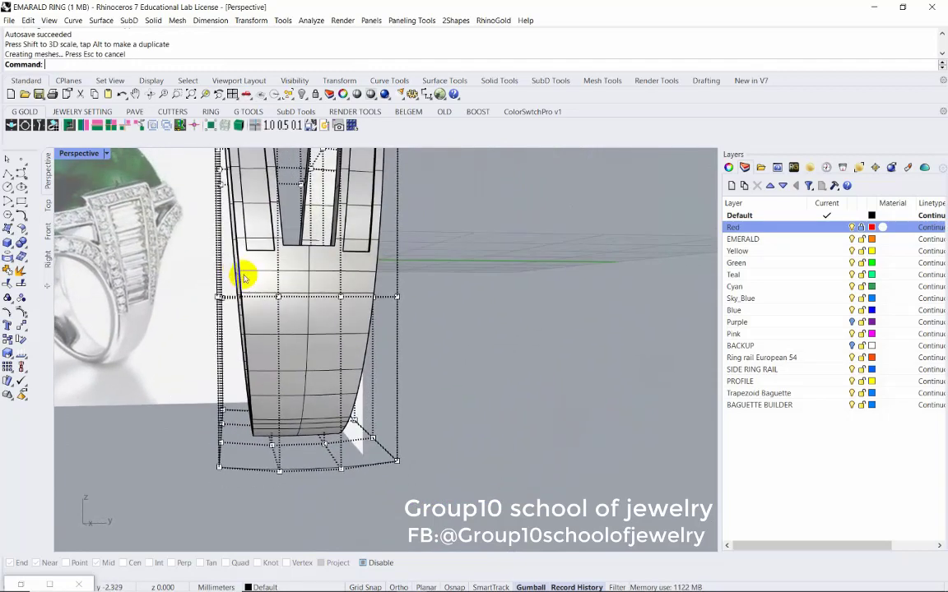
left_click_drag(357, 328, 358, 328)
mouse_move(359, 328)
right_mouse_down()
mouse_move(475, 332)
mouse_move(284, 332)
mouse_move(344, 317)
mouse_move(373, 366)
mouse_move(391, 355)
mouse_move(237, 408)
mouse_move(312, 385)
mouse_move(346, 362)
right_mouse_up()
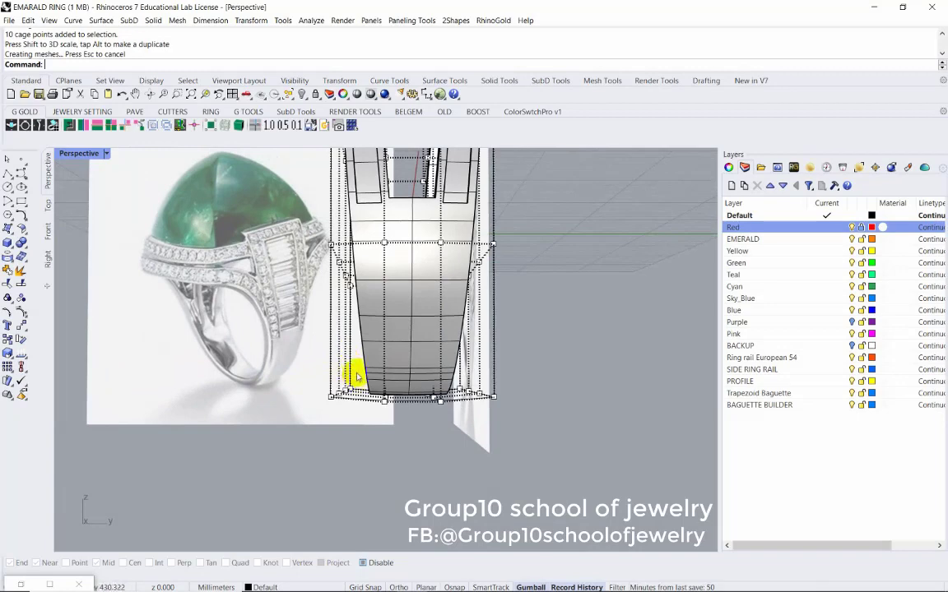
left_click_drag(356, 377, 451, 451)
left_click_drag(406, 360, 372, 411)
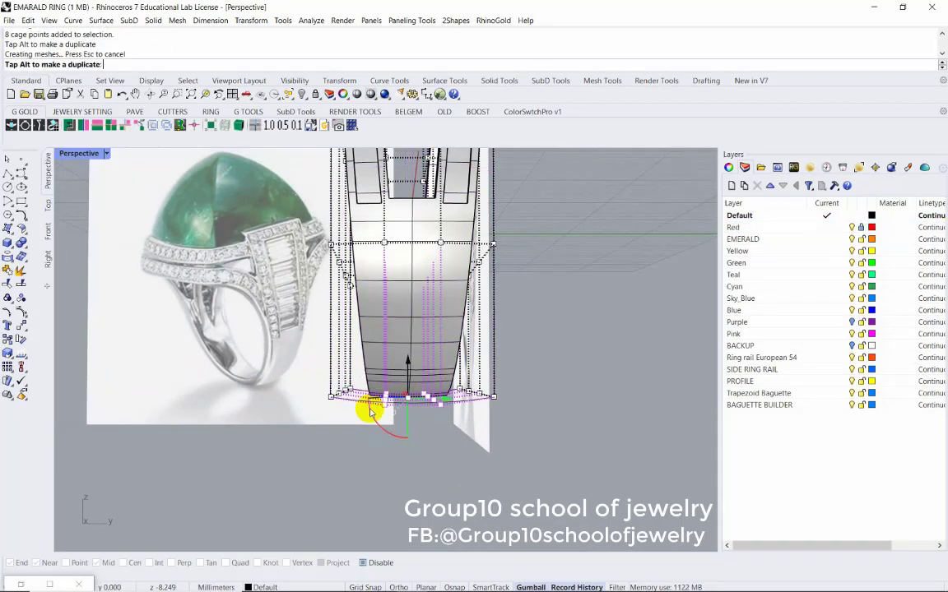
mouse_move(372, 411)
right_mouse_down()
mouse_move(294, 407)
mouse_move(463, 380)
mouse_move(349, 303)
mouse_move(414, 356)
mouse_move(395, 323)
right_mouse_up()
Delete the control cage and show the hidden stone, head and baguettes
key("Delete")
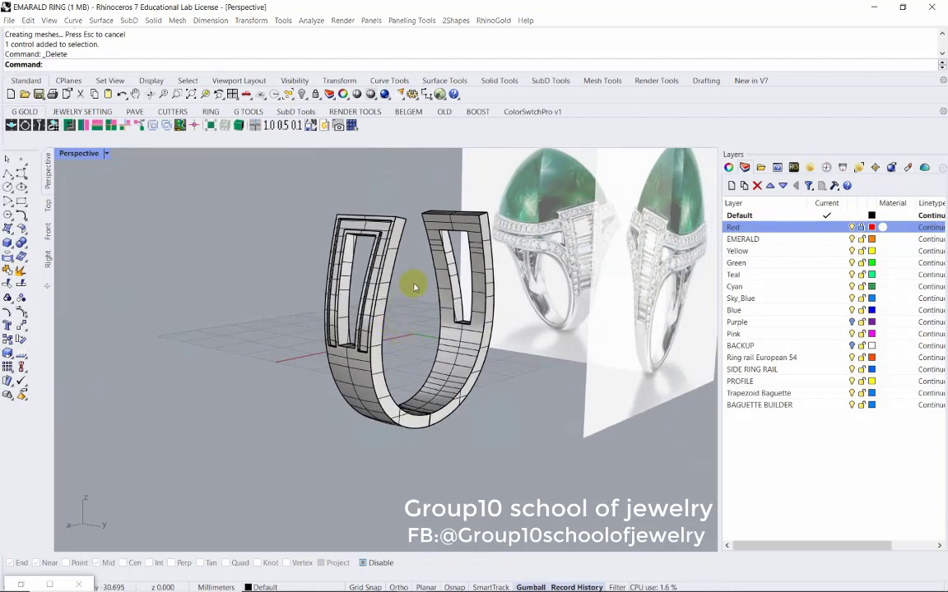
middle_click(306, 261)
left_click(311, 257)
mouse_move(292, 303)
right_mouse_down()
mouse_move(306, 310)
mouse_move(260, 364)
mouse_move(366, 359)
right_mouse_up()
Undo the reveal and start FilletEdge with a .7 radius
key("ctrl+z")
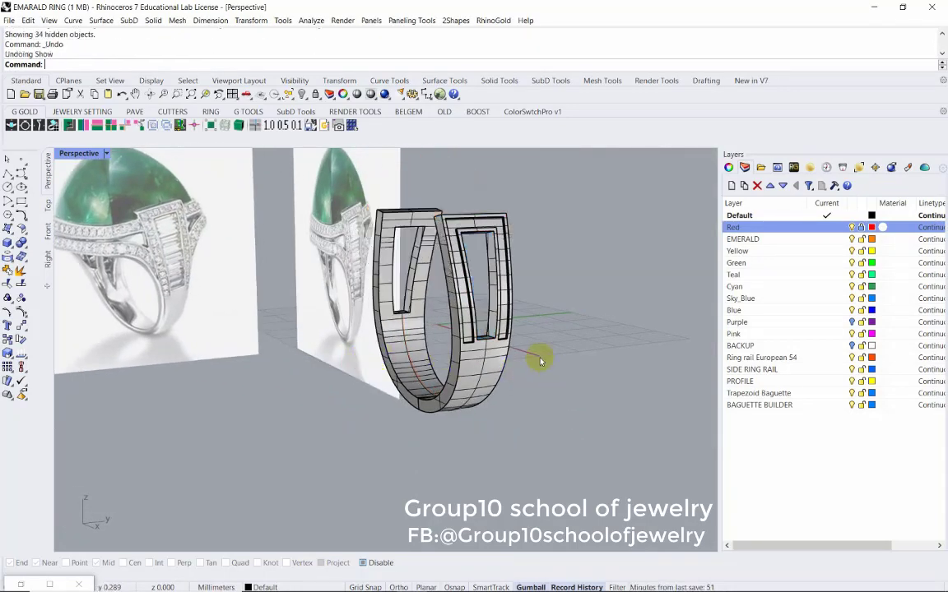
scroll(527, 321, "up", 3)
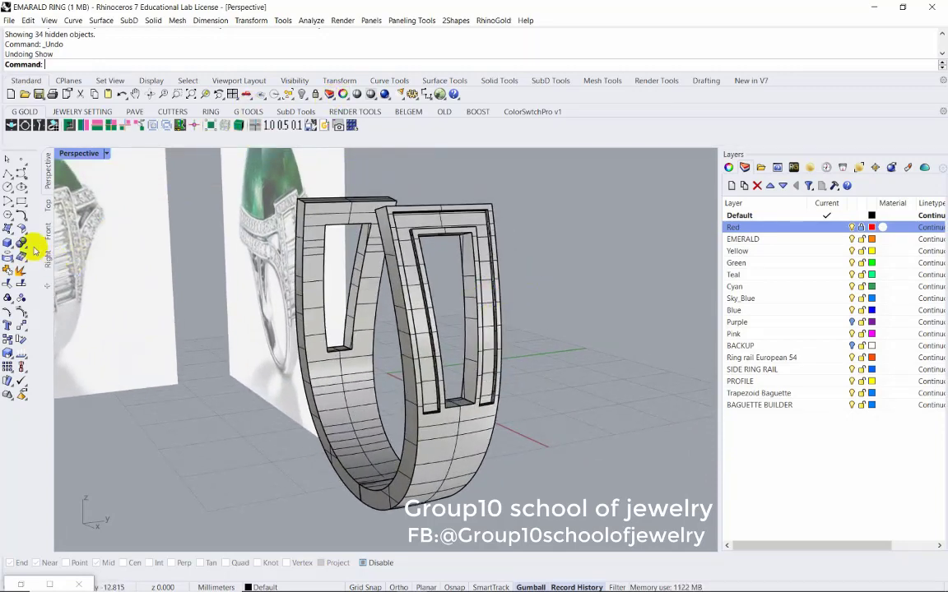
left_click(20, 243)
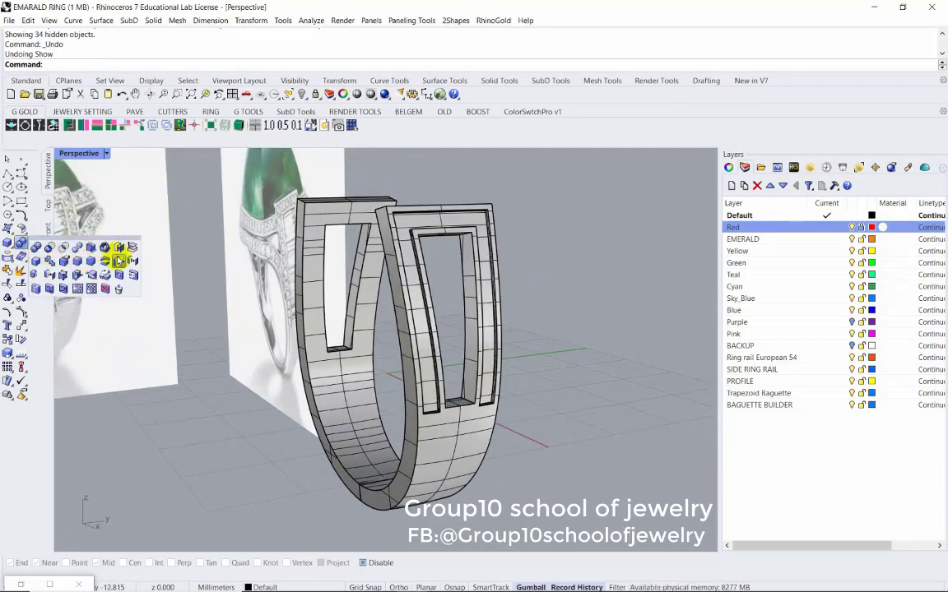
left_click(77, 261)
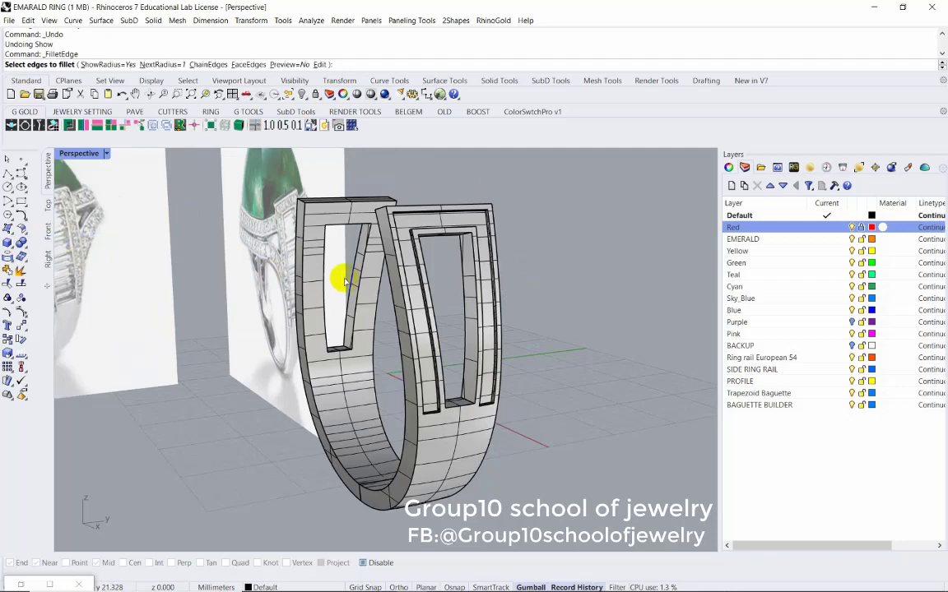
type(".7")
key("Return")
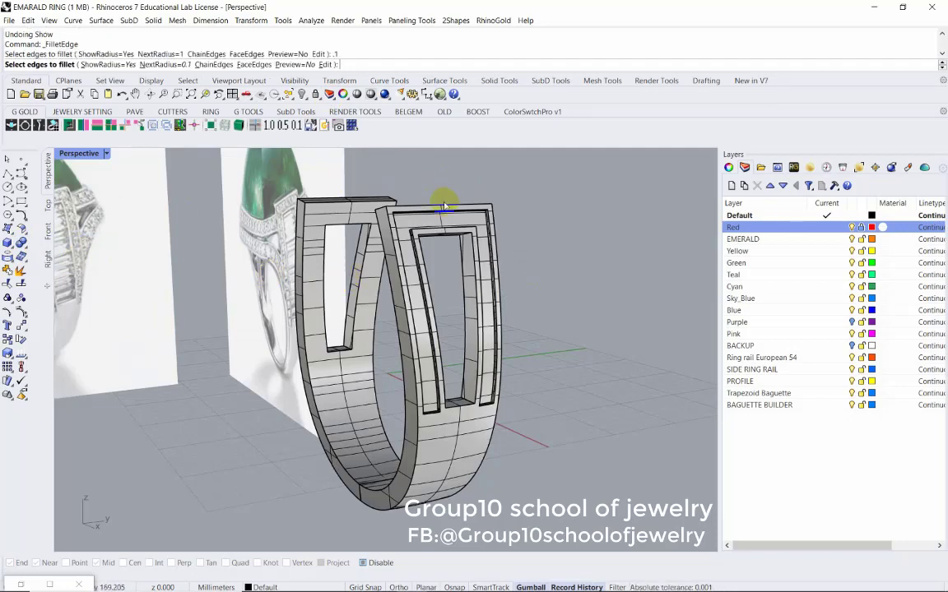
Fillet the shank's top and vertical edges
left_click(442, 205)
scroll(442, 205, "up", 3)
left_click(391, 233)
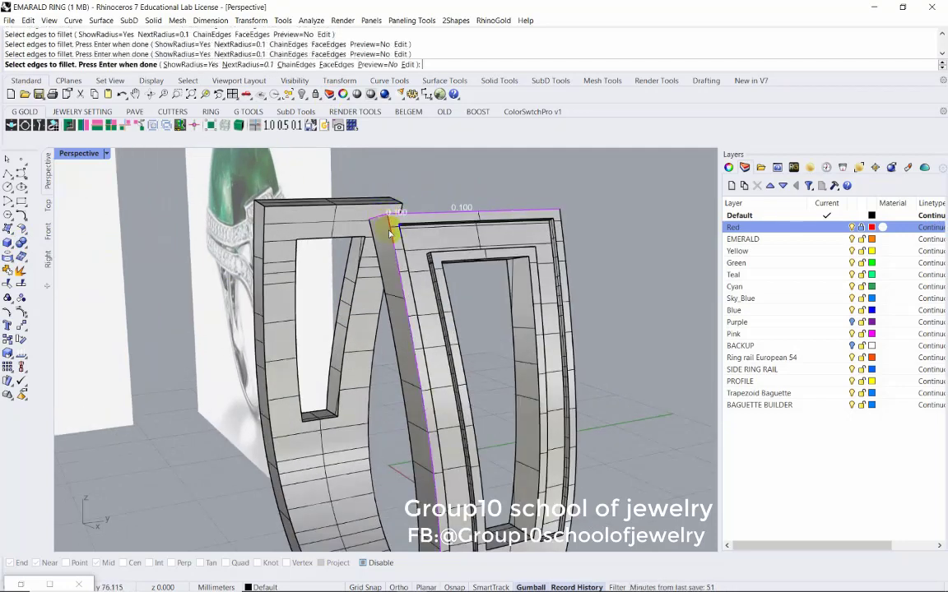
left_click(533, 250)
mouse_move(533, 247)
right_mouse_down()
mouse_move(375, 317)
mouse_move(374, 464)
mouse_move(333, 381)
mouse_move(311, 282)
right_mouse_up()
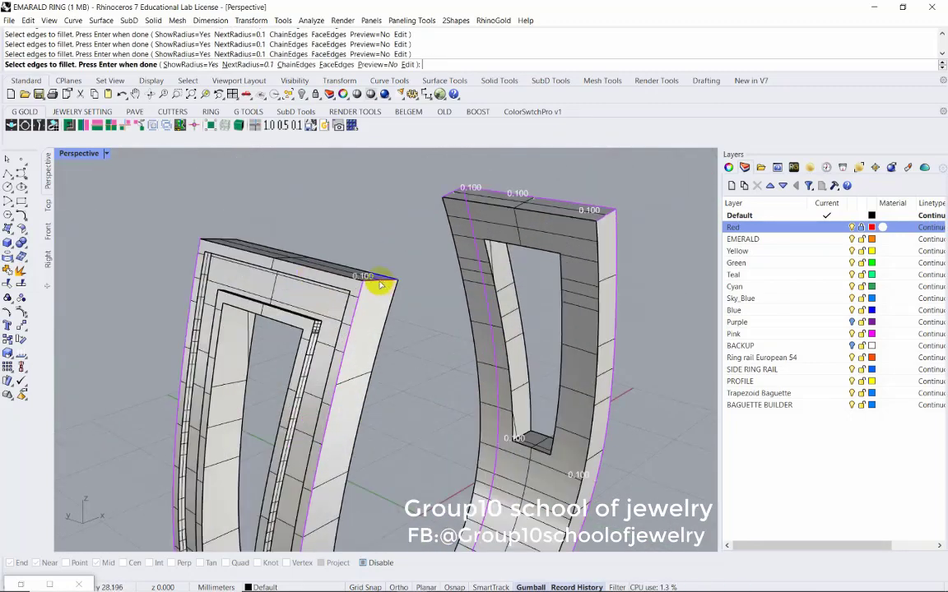
right_click_drag(230, 251, 342, 271)
right_click(434, 238)
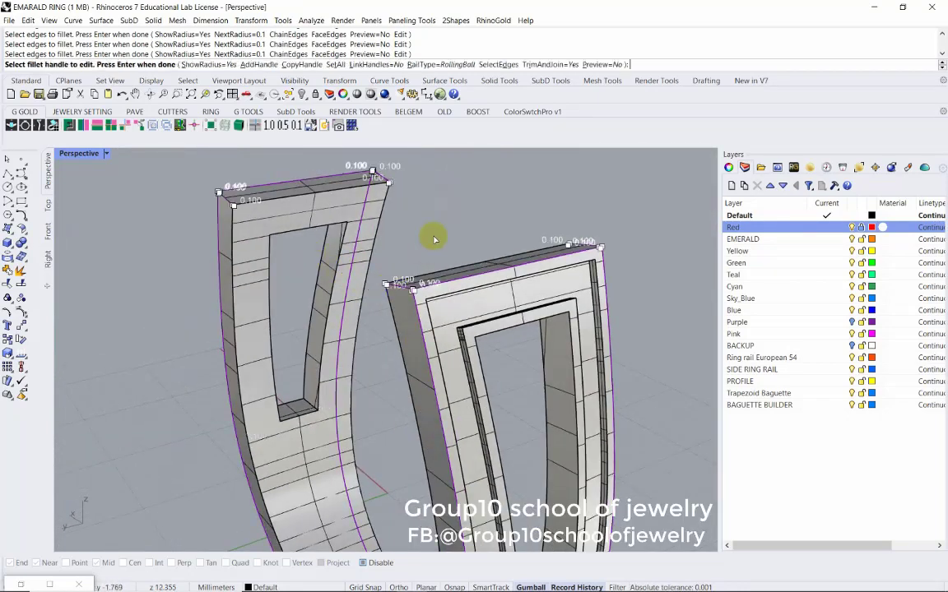
right_click(444, 247)
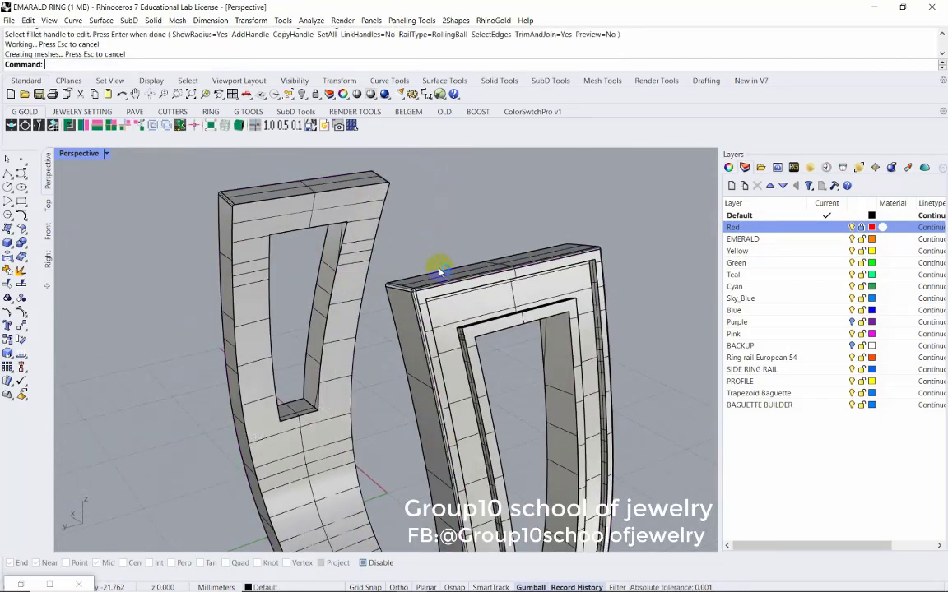
Fillet the top, left, right and bottom inner edges of one rail opening
scroll(438, 264, "up", 3)
right_click(460, 284)
scroll(458, 294, "up", 3)
left_click(453, 290)
left_click(451, 319)
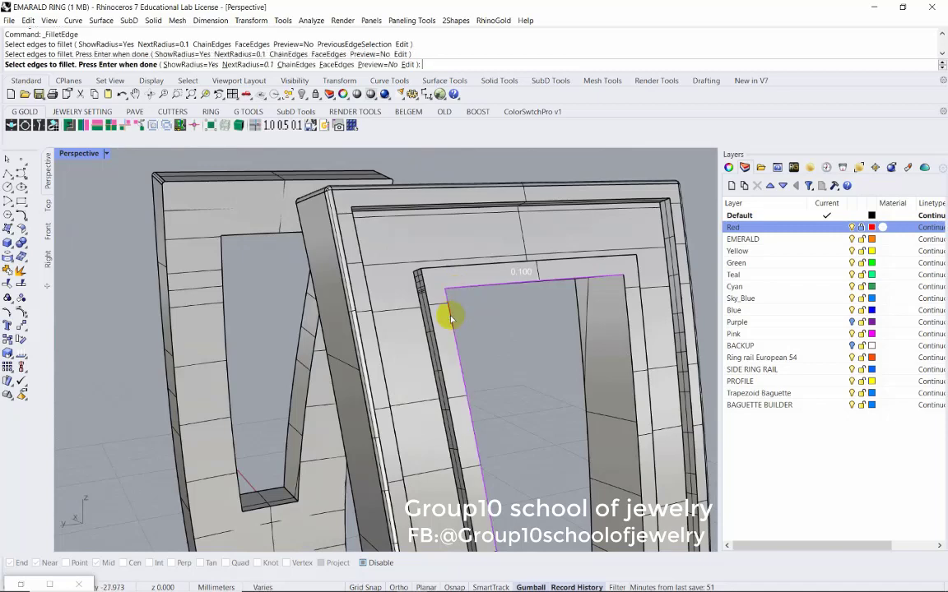
left_click(627, 309)
right_click_drag(628, 308, 542, 444)
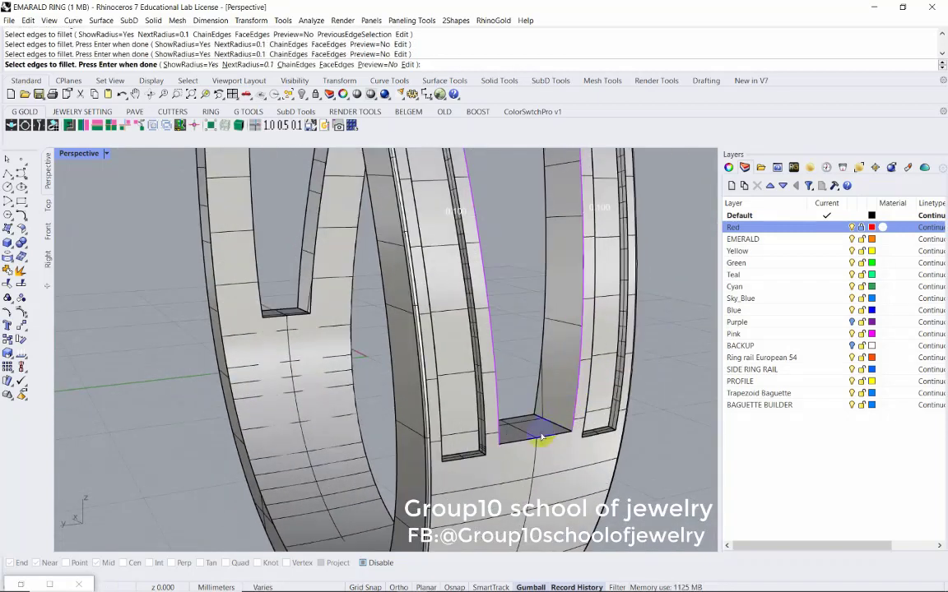
left_click(520, 440)
right_click(519, 440)
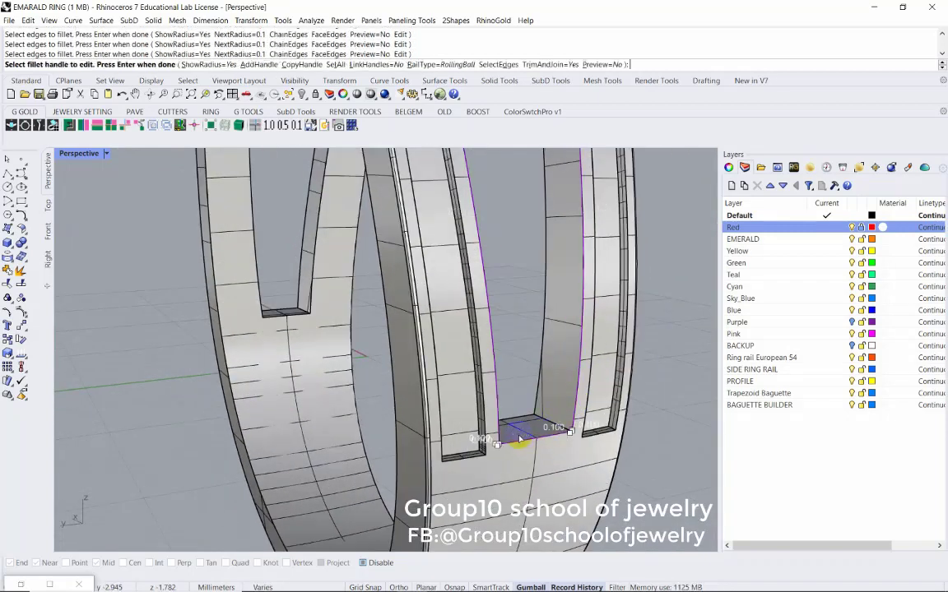
right_click(509, 344)
Fillet the inner edges of the opening on the other rail
right_click(508, 342)
right_click_drag(511, 342, 501, 317)
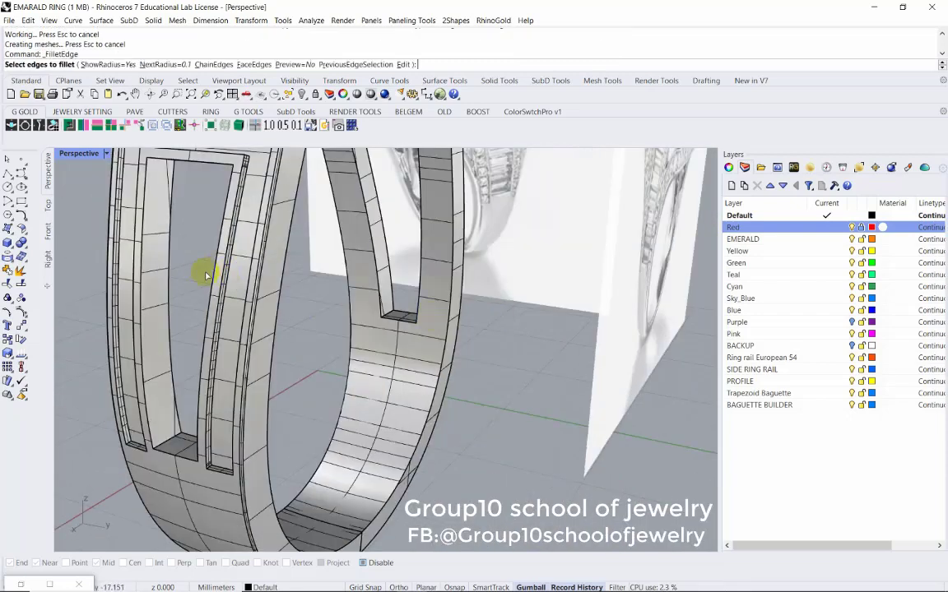
left_click(175, 323)
left_click(150, 389)
left_click(138, 379)
mouse_move(140, 374)
right_mouse_down()
mouse_move(195, 242)
mouse_move(224, 246)
mouse_move(224, 211)
right_mouse_up()
right_click(195, 264)
right_click(195, 264)
mouse_move(507, 179)
right_mouse_down()
mouse_move(461, 243)
mouse_move(294, 232)
right_mouse_up()
Preview the ring in Rendered display, then return the viewport to Shaded
left_click(92, 151)
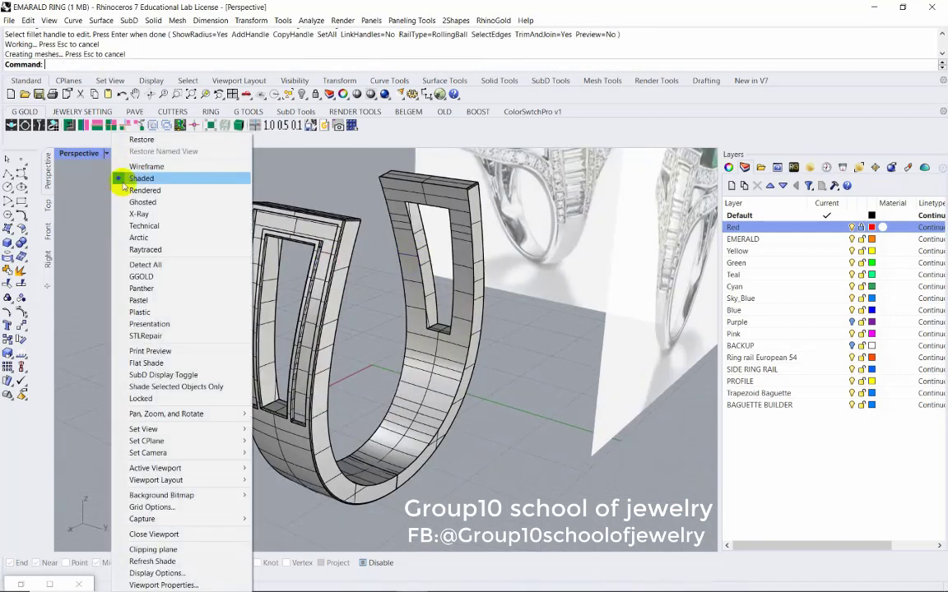
left_click(131, 190)
mouse_move(164, 275)
right_mouse_down()
mouse_move(404, 274)
mouse_move(317, 277)
mouse_move(322, 269)
right_mouse_up()
left_click(106, 153)
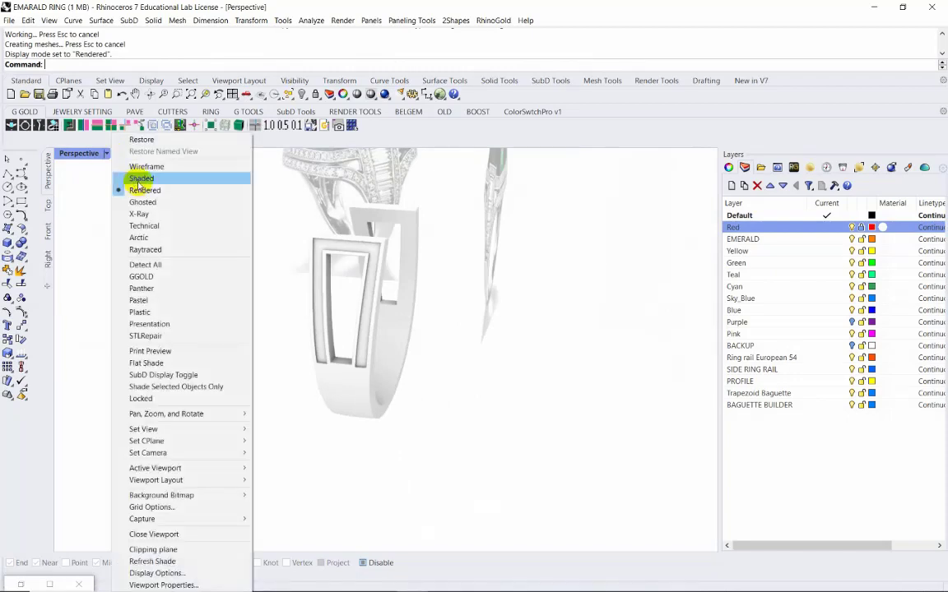
left_click(140, 178)
mouse_move(140, 189)
right_mouse_down()
mouse_move(205, 277)
mouse_move(285, 290)
right_mouse_up()
Run HideSwap to bring the emerald, gallery and baguette parts back into view
middle_click(296, 279)
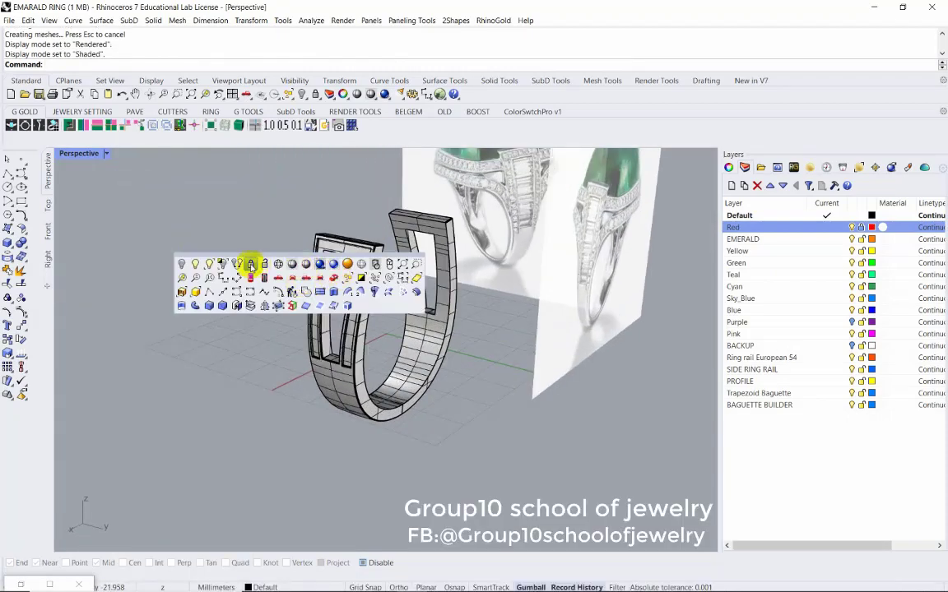
left_click(251, 265)
left_click(376, 343)
mouse_move(377, 342)
right_mouse_down()
mouse_move(492, 377)
mouse_move(441, 332)
right_mouse_up()
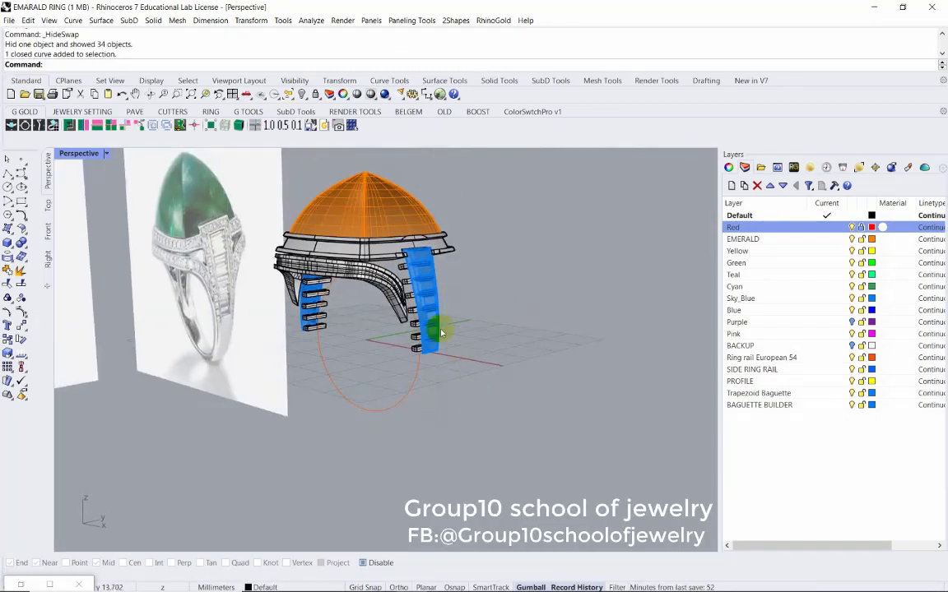
Tilt the view and use HideSwap to isolate the curved shoulder pieces
scroll(395, 296, "up", 3)
scroll(349, 266, "up", 2)
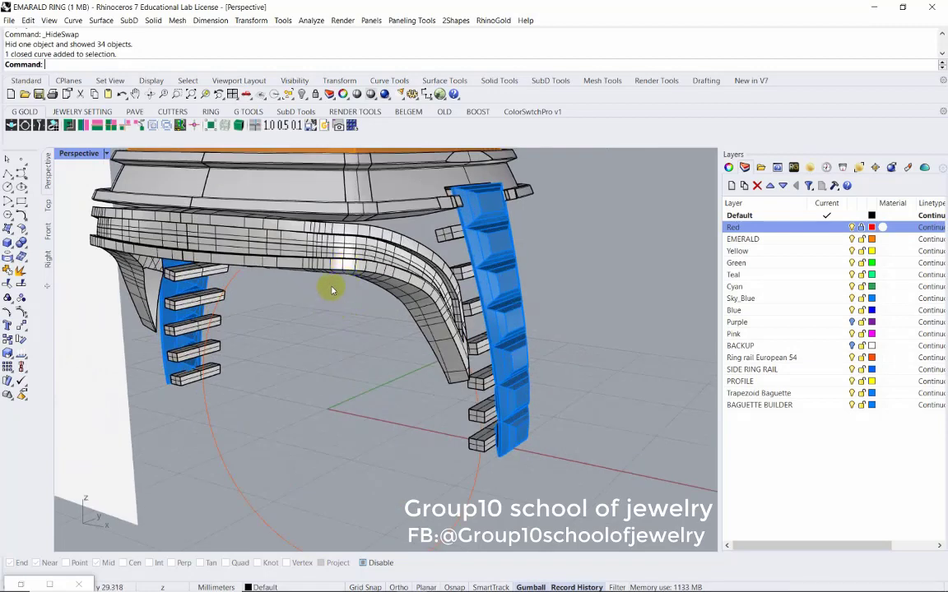
right_click_drag(347, 305, 352, 321)
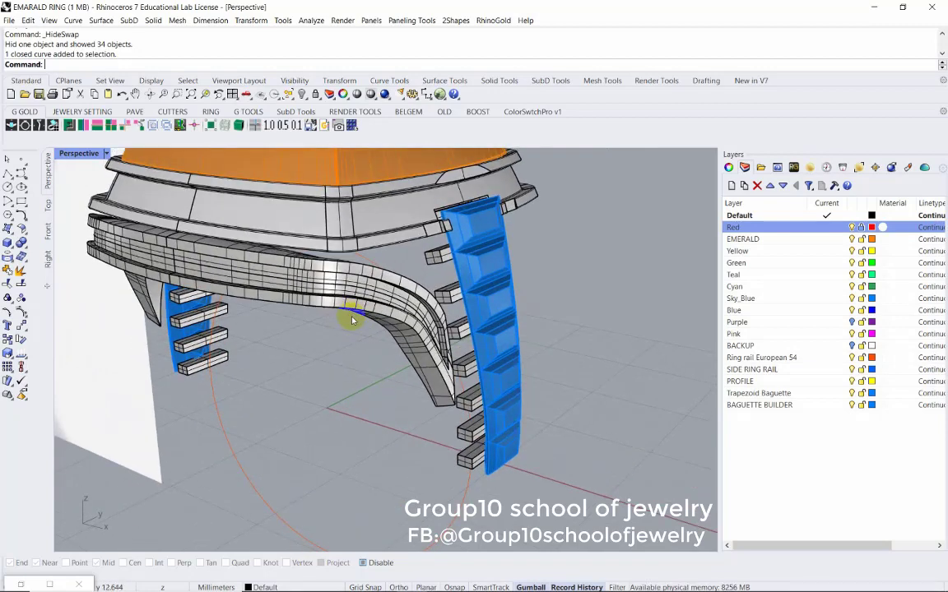
right_click(346, 340)
right_click(312, 301)
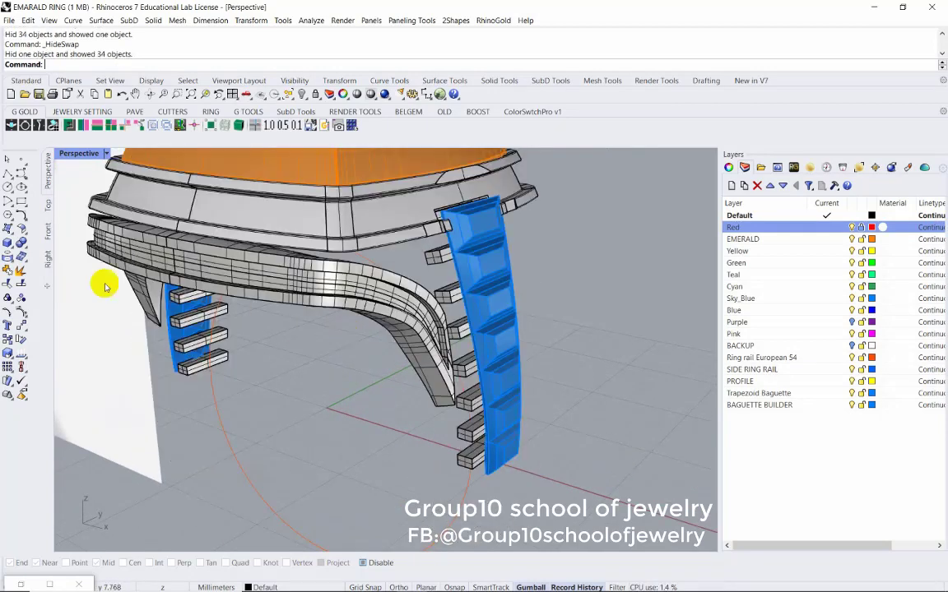
Start FilletEdge and pick the curved shoulder edge chains
left_click(25, 241)
left_click(77, 262)
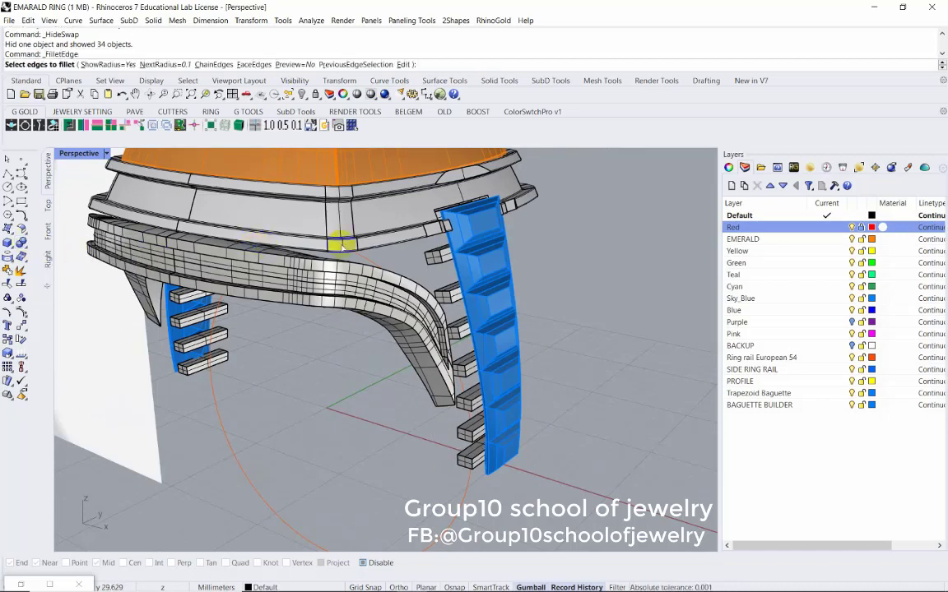
left_click(402, 283)
left_click(370, 313)
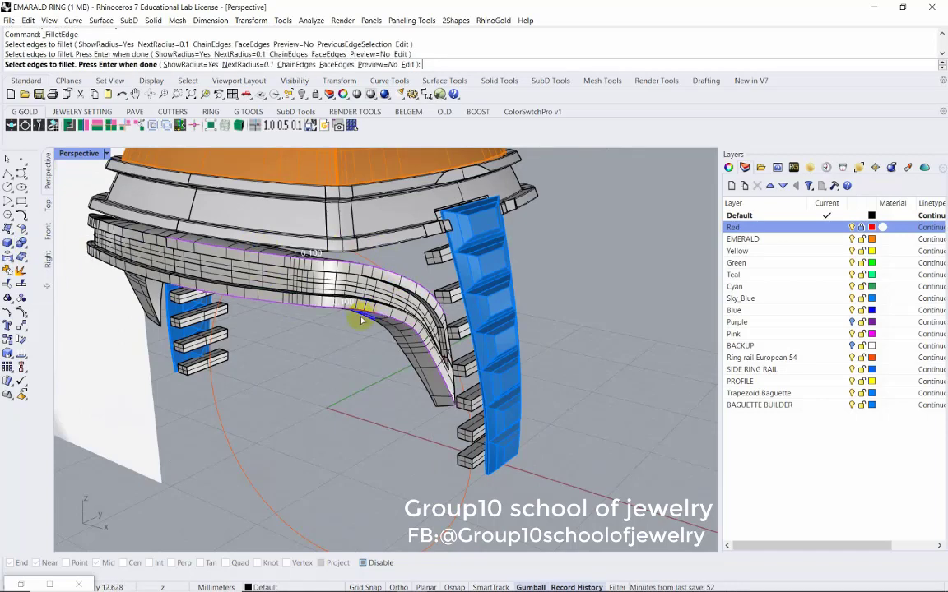
right_click_drag(369, 314, 281, 270)
left_click(279, 265)
left_click(284, 315)
right_click_drag(221, 326, 276, 309)
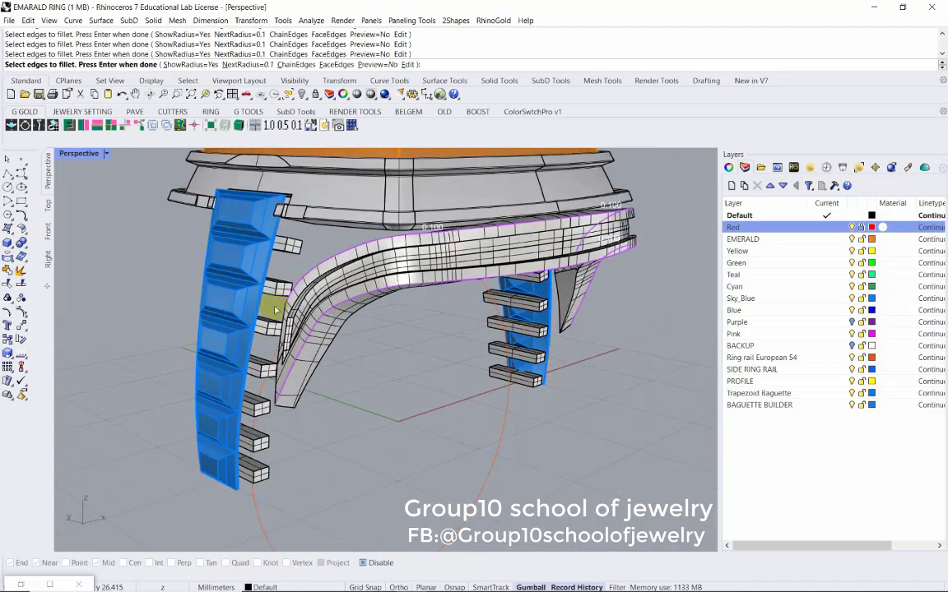
right_click(360, 376)
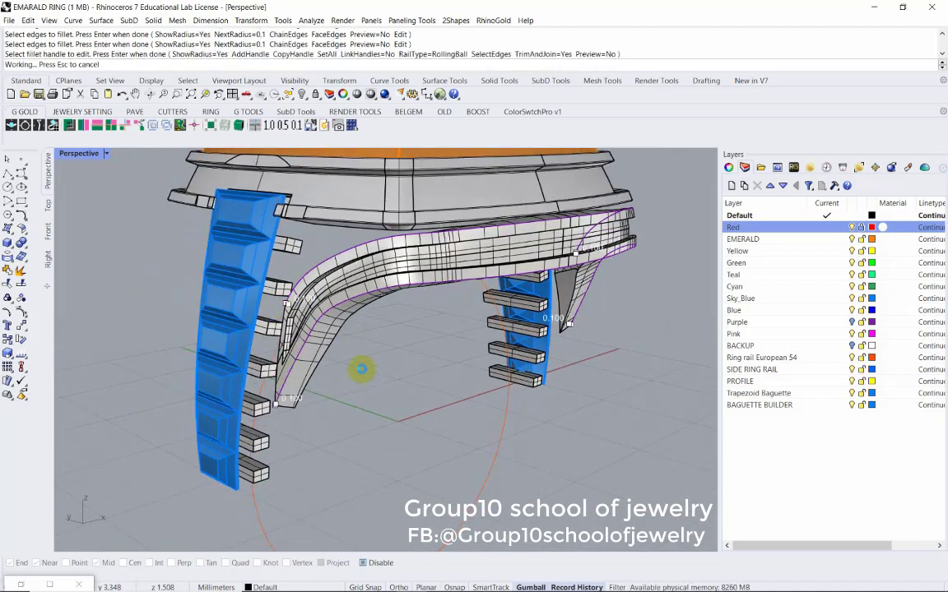
Apply the 0.1 fillets to the shoulder and underside edges
right_click_drag(370, 344, 370, 301)
right_click(370, 301)
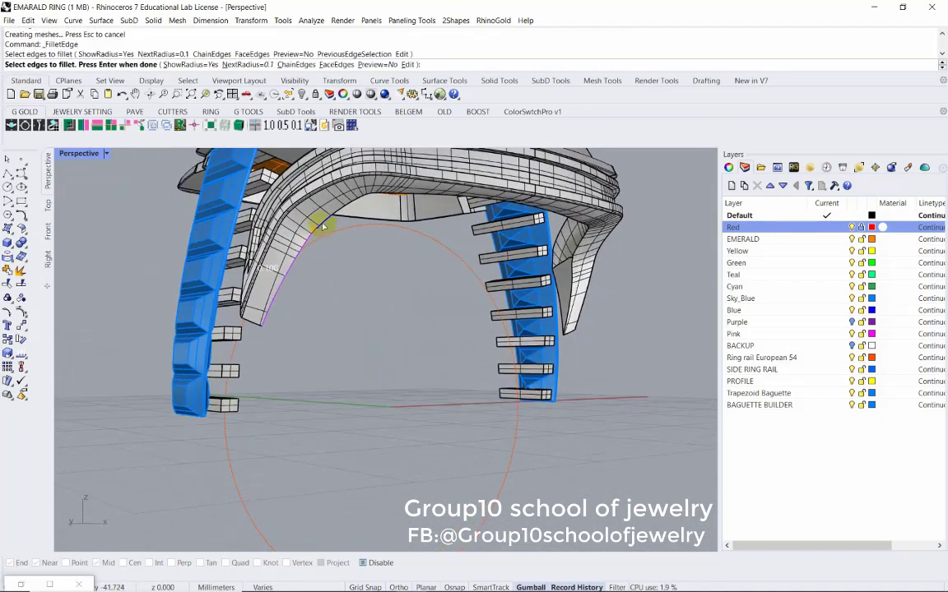
mouse_move(323, 226)
right_mouse_down()
mouse_move(296, 222)
mouse_move(307, 241)
right_mouse_up()
right_click(309, 232)
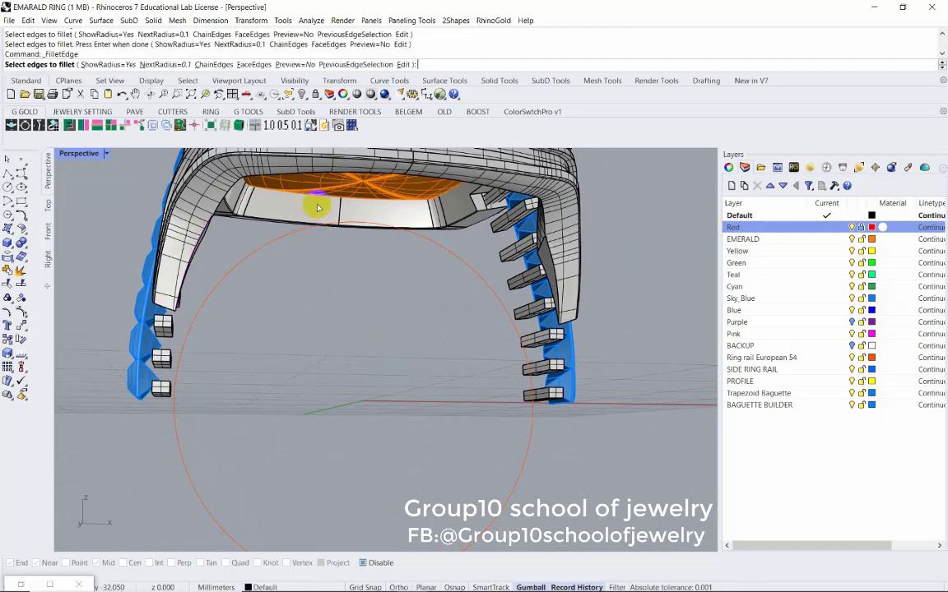
right_click_drag(318, 205, 349, 291)
right_click(339, 249)
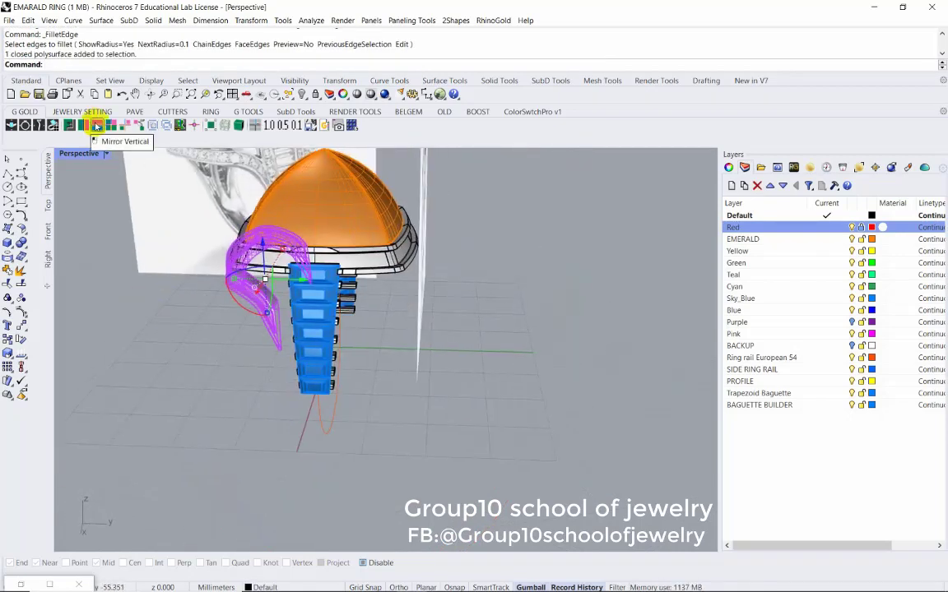
Show the remaining hidden ring band
mouse_move(247, 288)
right_mouse_down()
mouse_move(370, 300)
mouse_move(233, 317)
mouse_move(328, 327)
right_mouse_up()
middle_click(370, 300)
left_click(385, 305)
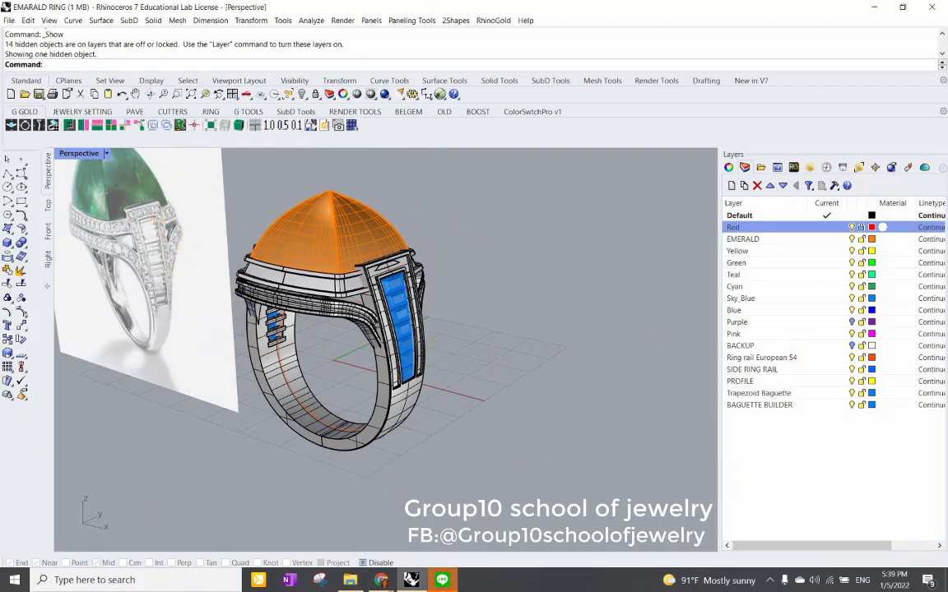
Orbit and zoom the Perspective view to inspect the assembled ring and its front baguette panel
scroll(198, 232, "up", 3)
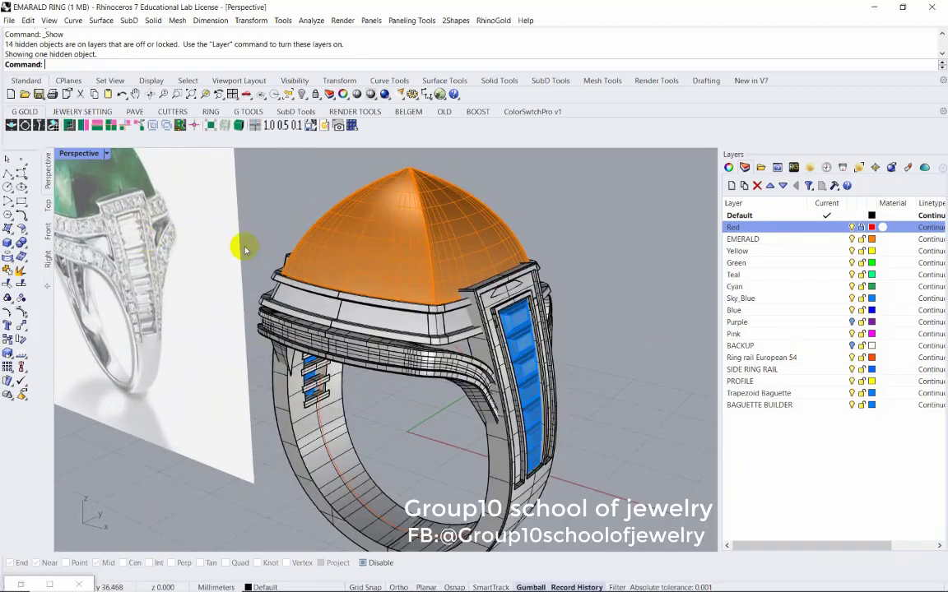
right_click_drag(244, 249, 338, 259)
scroll(402, 285, "up", 3)
scroll(402, 270, "down", 3)
mouse_move(402, 271)
right_mouse_down()
mouse_move(434, 265)
mouse_move(362, 262)
mouse_move(529, 254)
right_mouse_up()
scroll(533, 263, "down", 2)
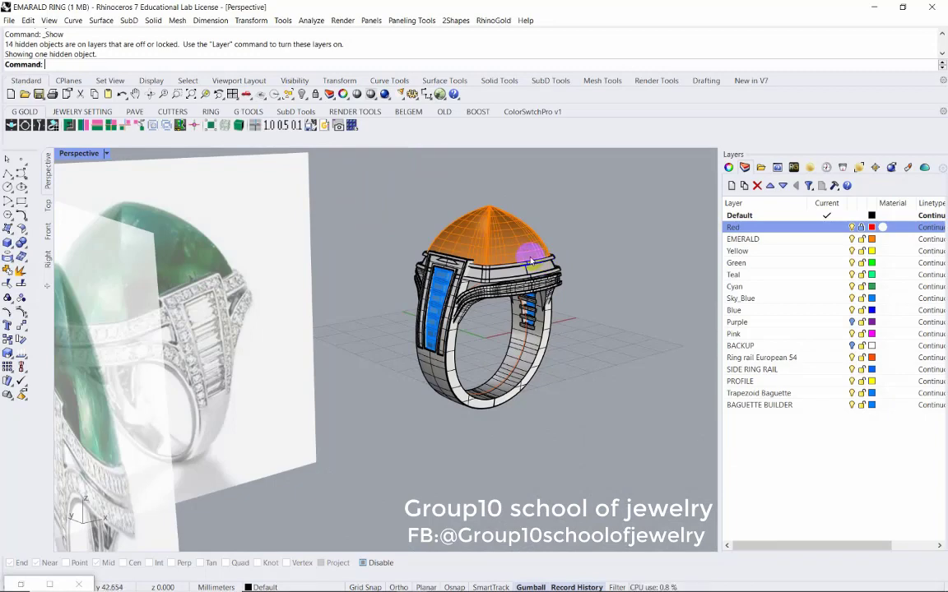
right_click_drag(529, 260, 428, 279)
scroll(393, 296, "up", 3)
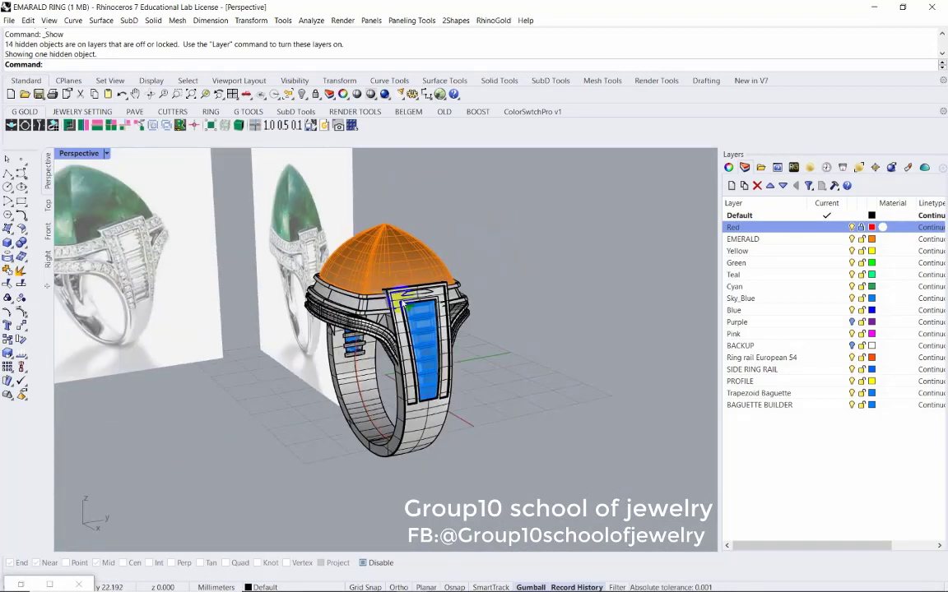
scroll(393, 297, "up", 2)
scroll(411, 294, "up", 1)
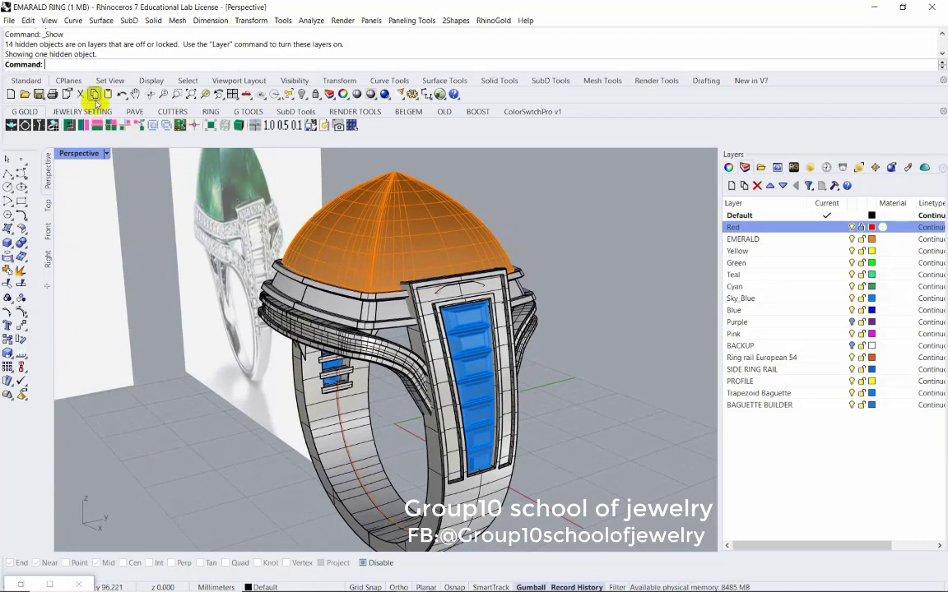
Launch GG_Gems_on_SurfaceUI from the JEWELRY SETTING gem tools
left_click(135, 111)
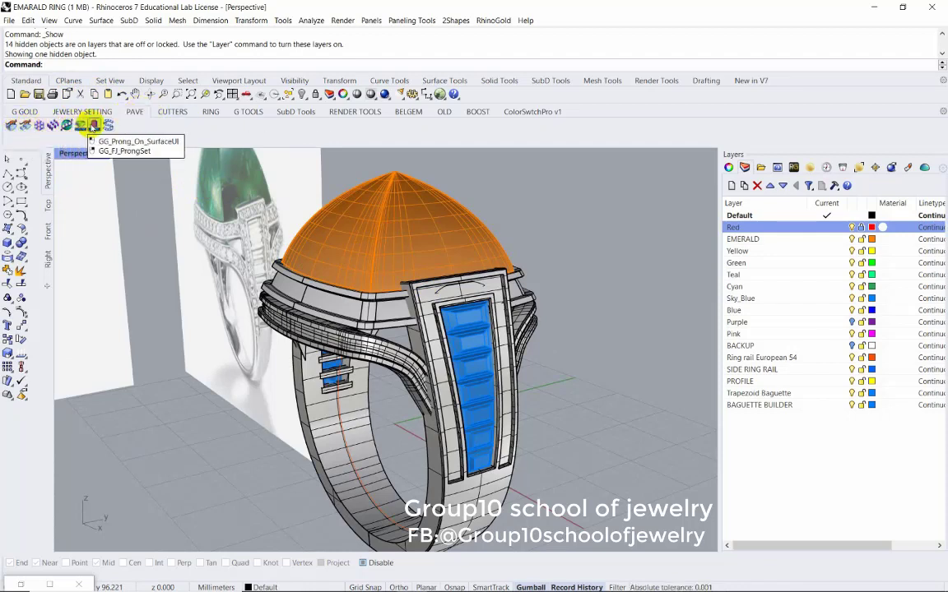
left_click(82, 112)
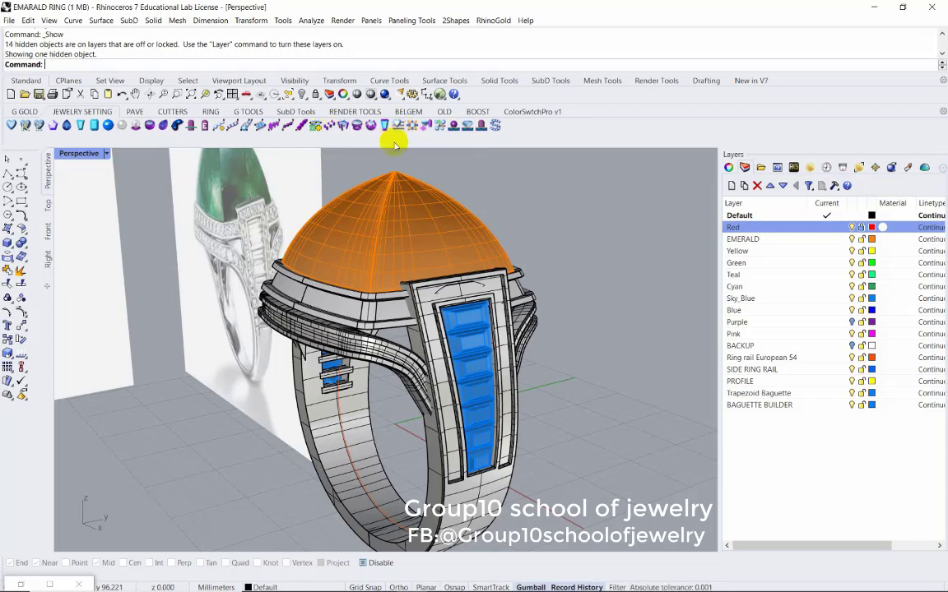
left_click(459, 259)
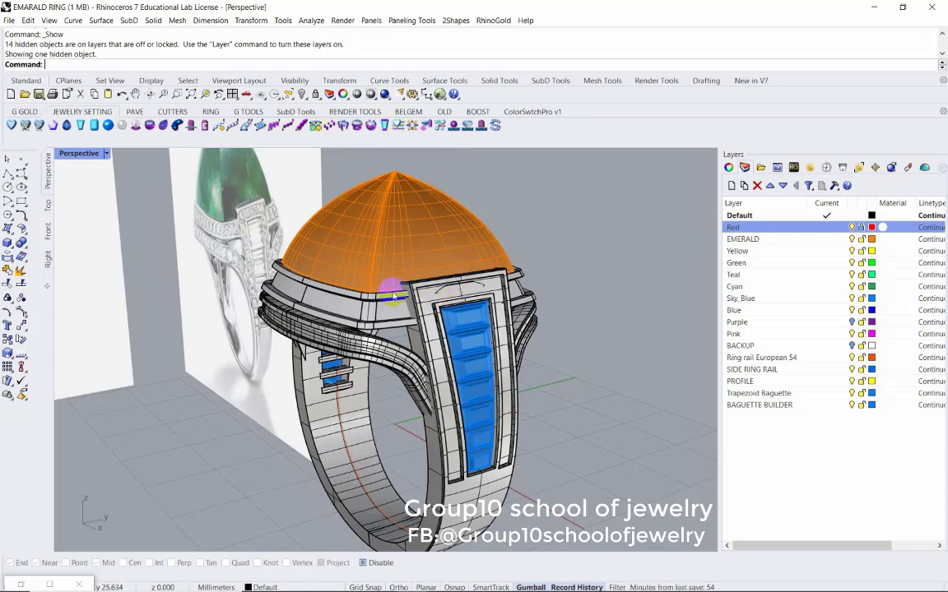
left_click(466, 126)
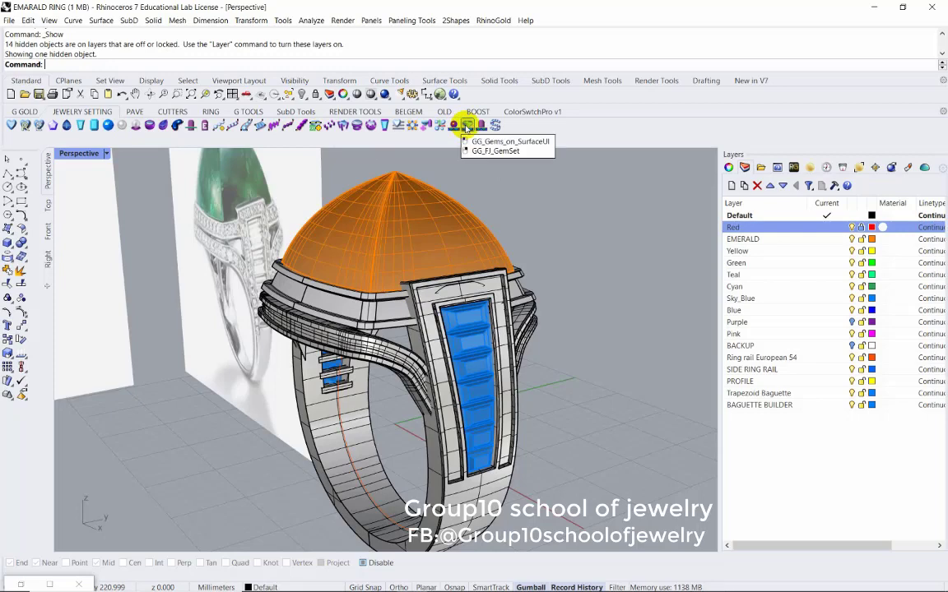
left_click(504, 141)
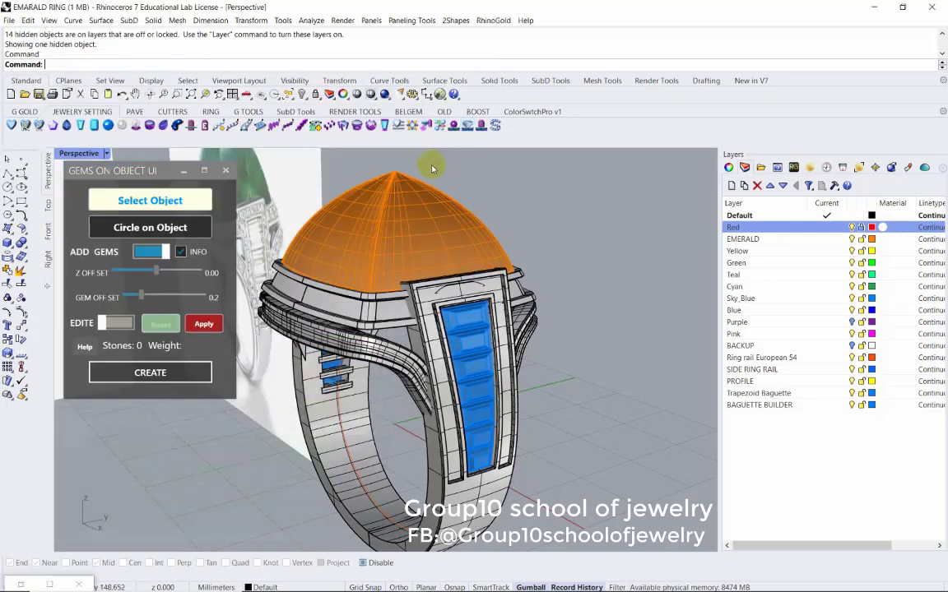
Attempt to pick the bezel frame, then move the Grasshopper window aside
left_click(166, 204)
scroll(419, 316, "up", 3)
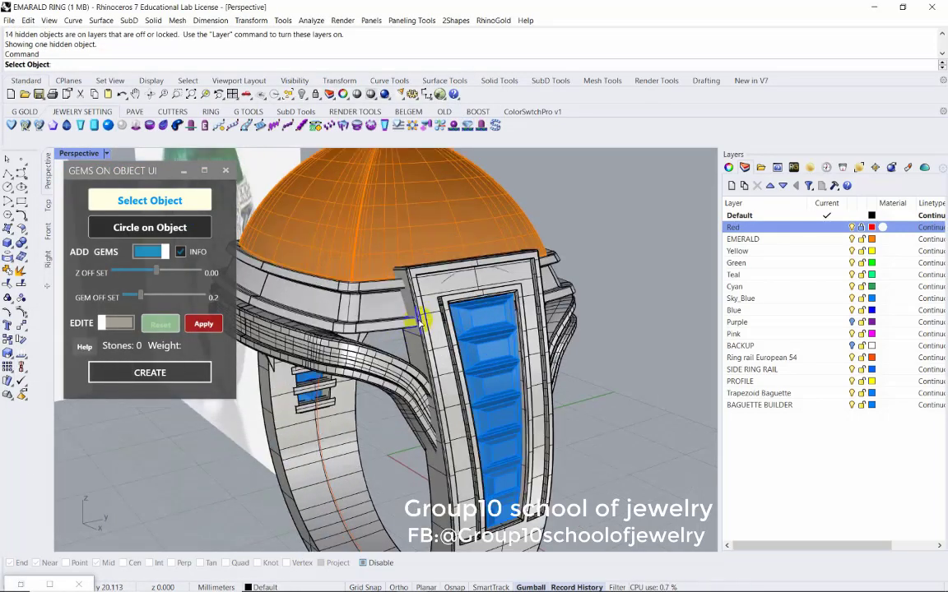
scroll(432, 271, "up", 2)
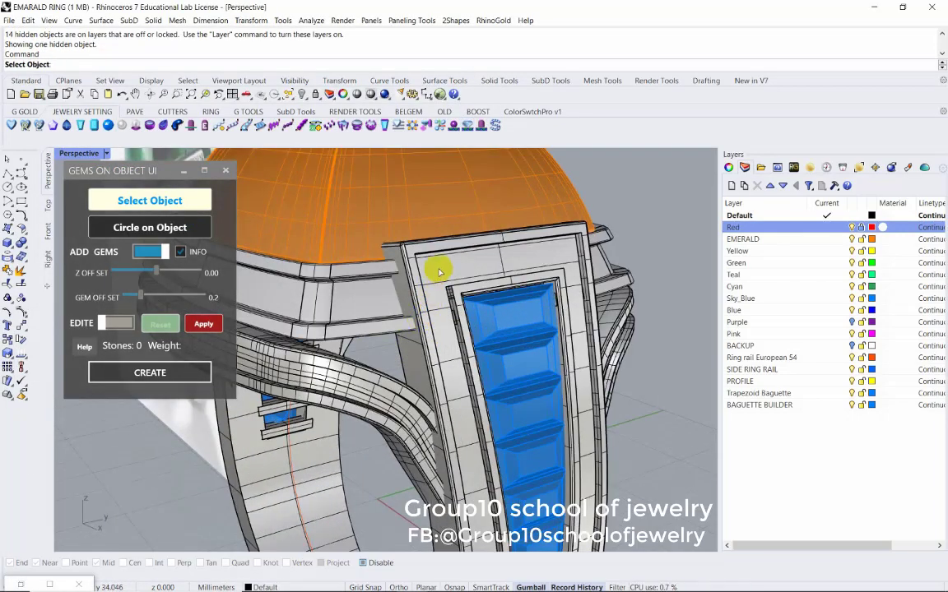
left_click(437, 339)
left_click(437, 365)
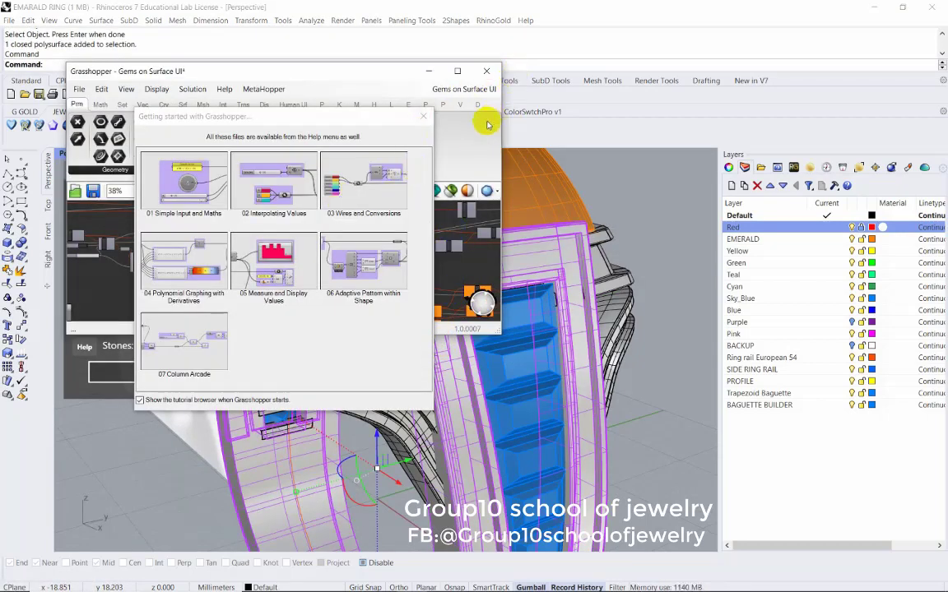
left_click(428, 70)
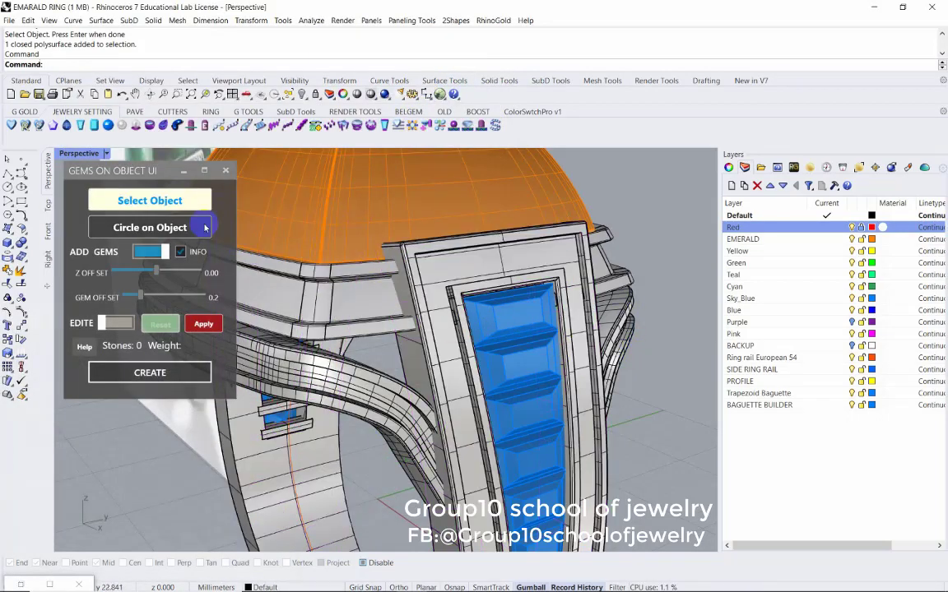
Select the bezel frame as the gem surface and start Circle on Object
left_click(150, 200)
left_click(455, 282)
left_click(458, 385)
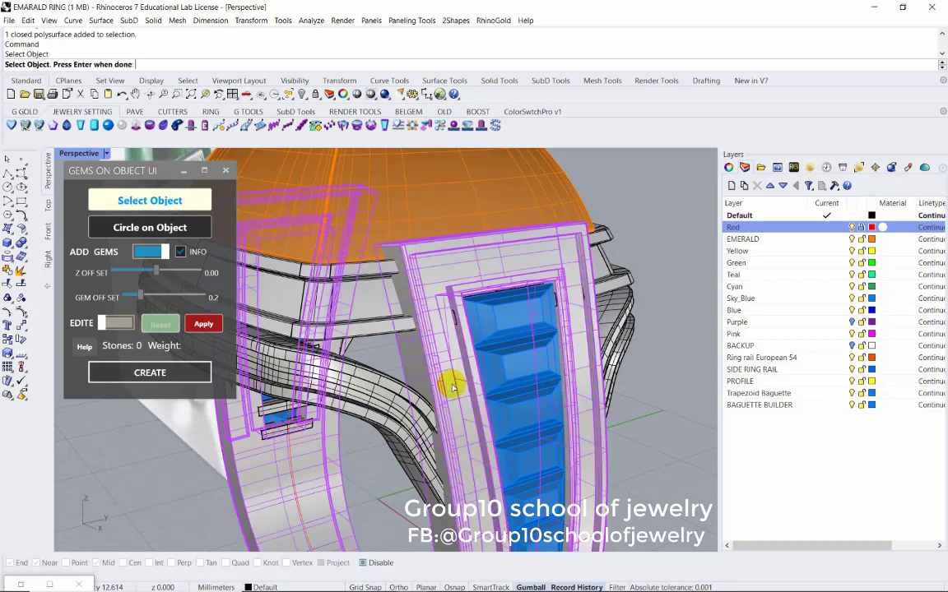
key("Return")
left_click(205, 228)
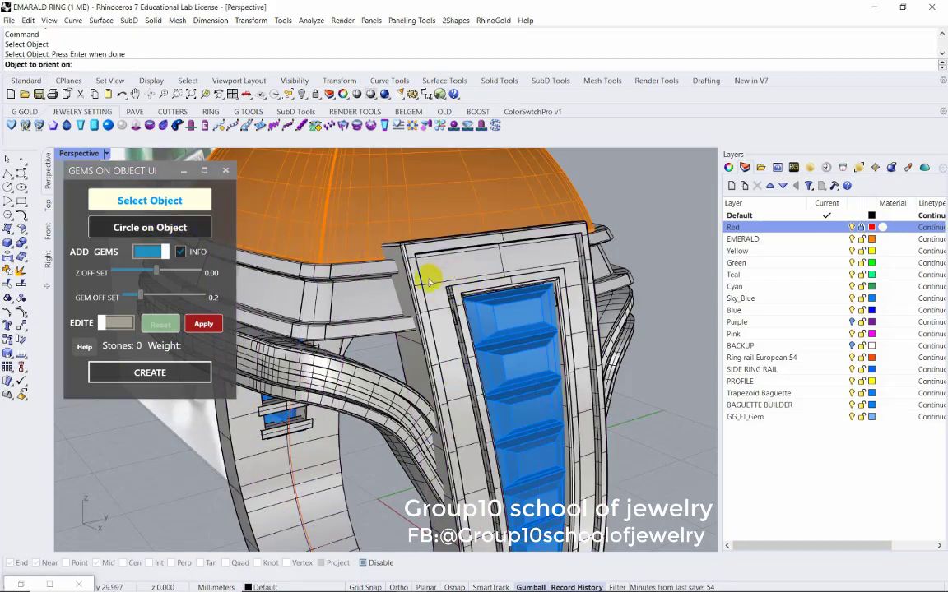
Orient on the bezel frame and place the first 1 mm gems down the side channel
scroll(436, 287, "up", 3)
left_click(404, 301)
scroll(404, 301, "down", 5)
scroll(302, 281, "up", 4)
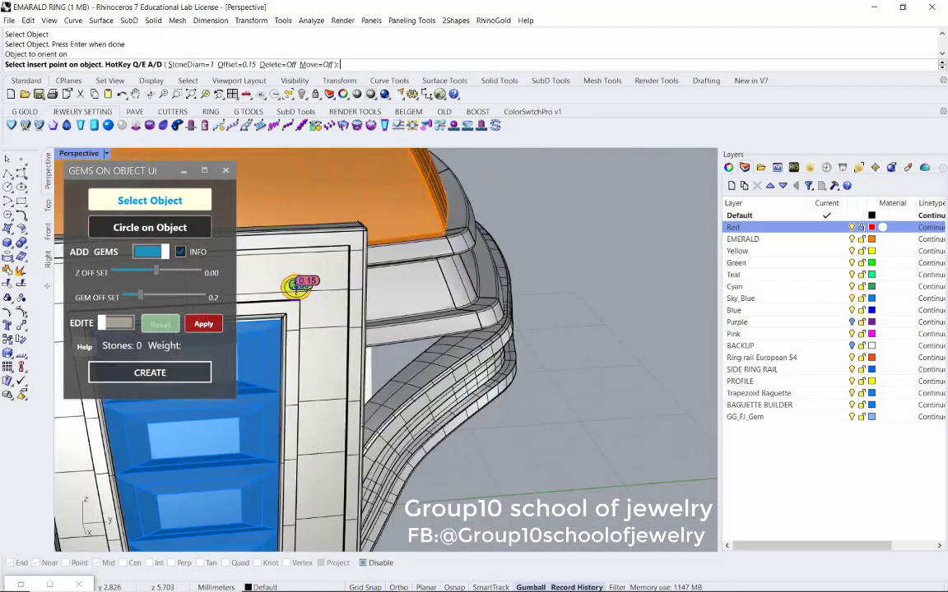
scroll(422, 282, "down", 4)
scroll(424, 282, "up", 3)
scroll(403, 272, "up", 3)
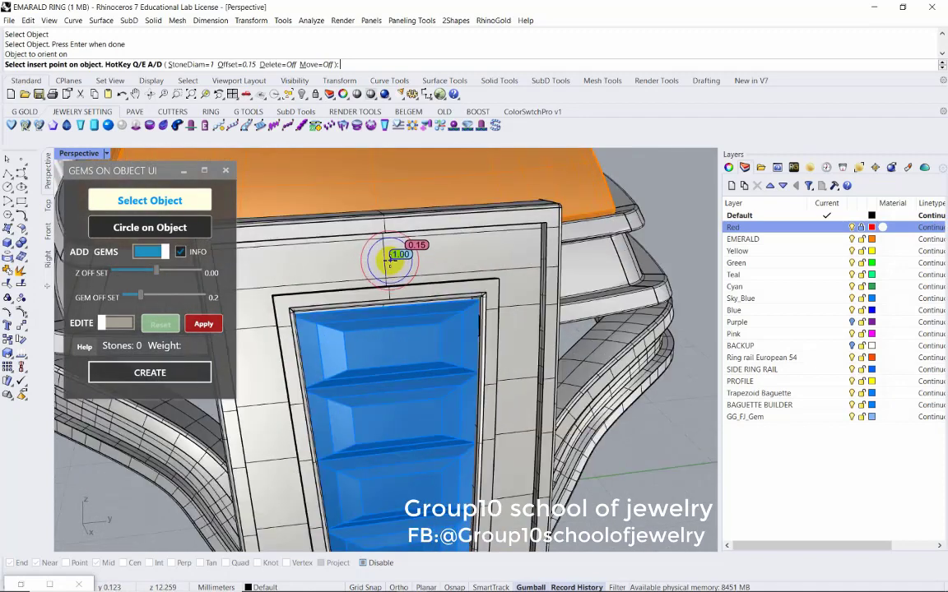
left_click(384, 259)
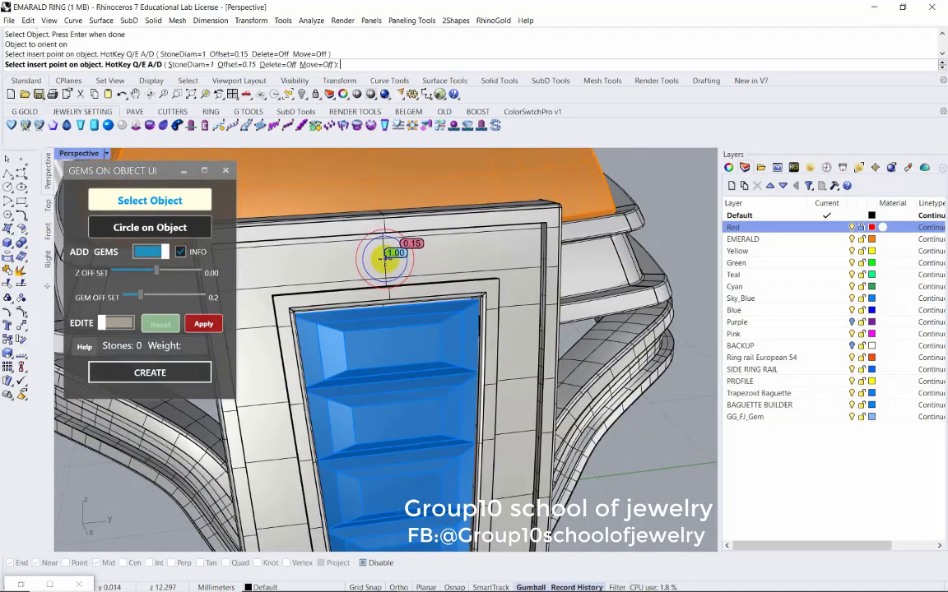
left_click(336, 262)
right_click_drag(337, 261, 345, 258)
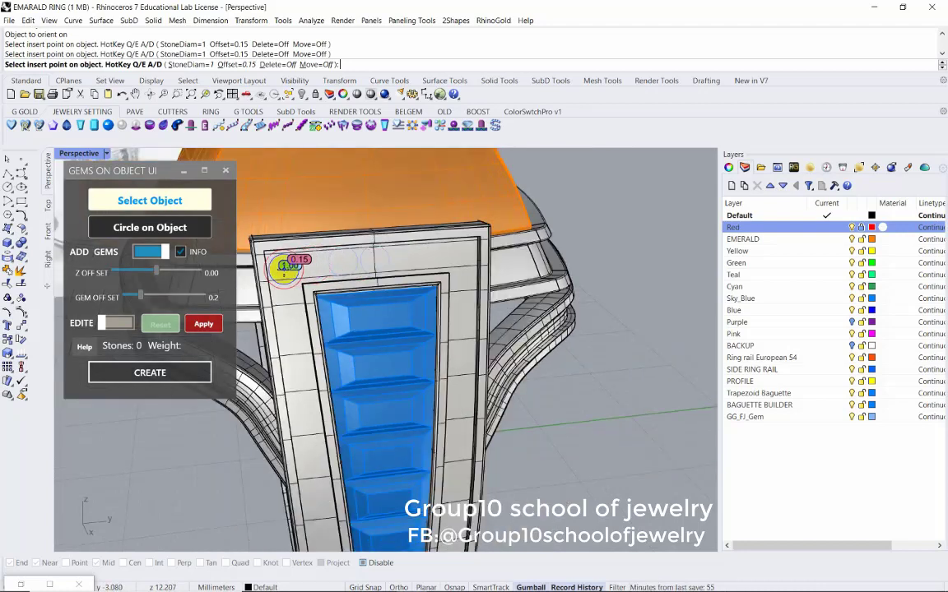
left_click(287, 267)
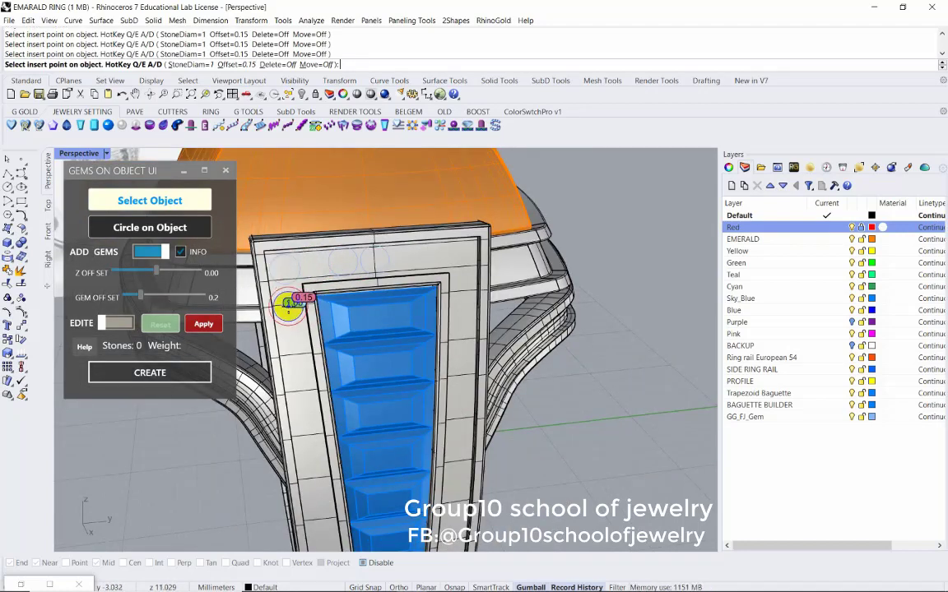
left_click(288, 304)
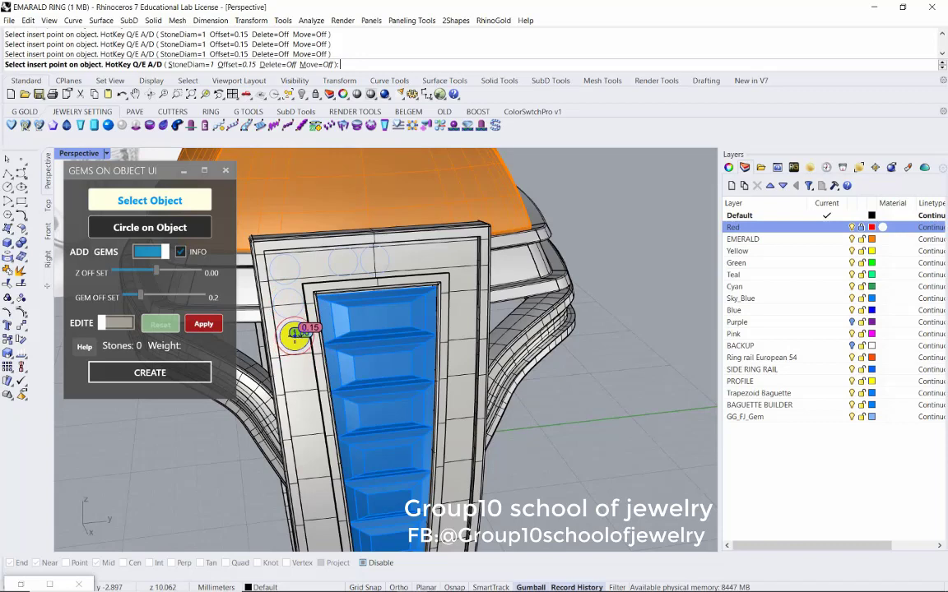
Add gems at the channel's bottom end and create the 14 round 1 mm stones
scroll(305, 316, "down", 5)
scroll(314, 299, "up", 5)
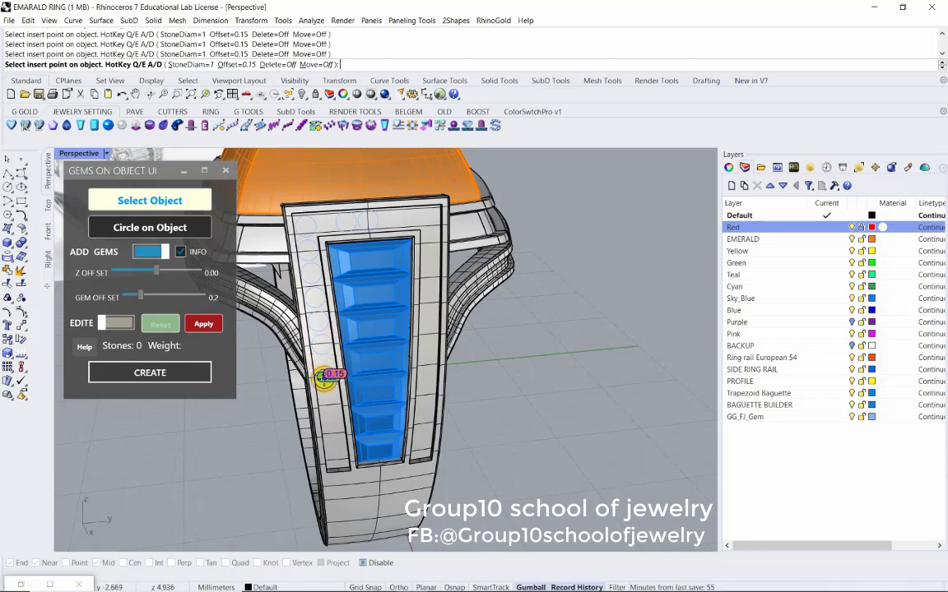
scroll(296, 339, "up", 3)
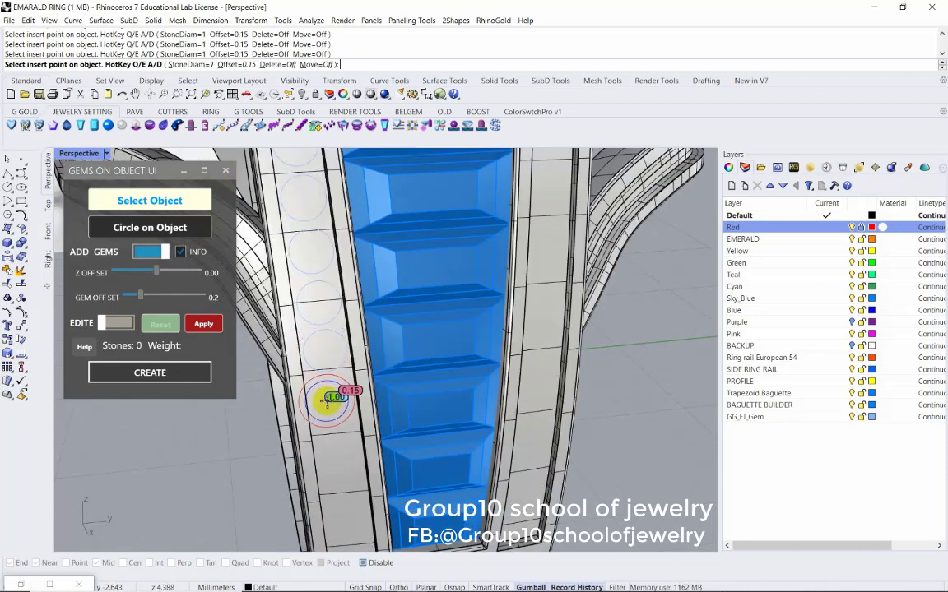
mouse_move(338, 343)
right_mouse_down()
mouse_move(344, 377)
mouse_move(383, 251)
right_mouse_up()
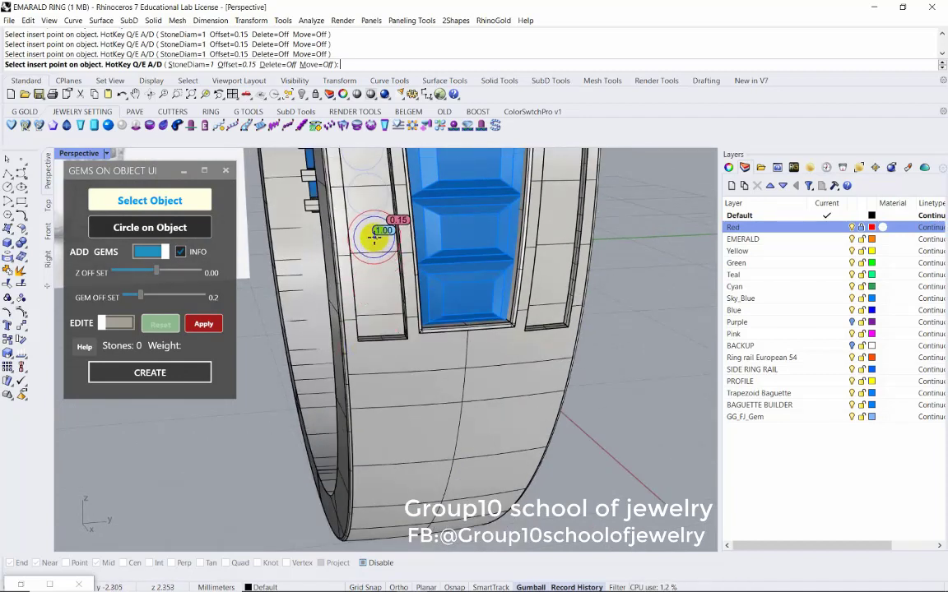
left_click(375, 282)
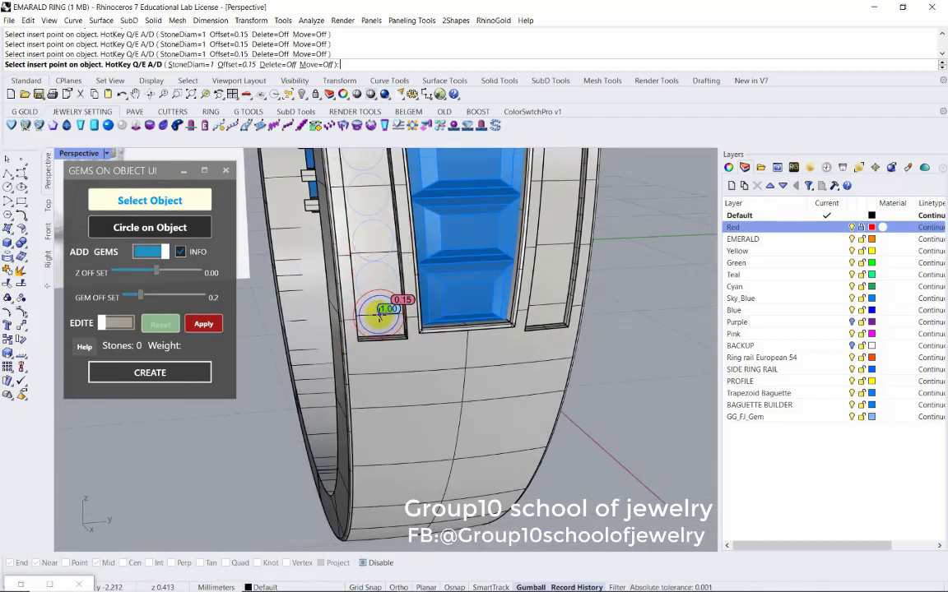
left_click(376, 314)
key("Return")
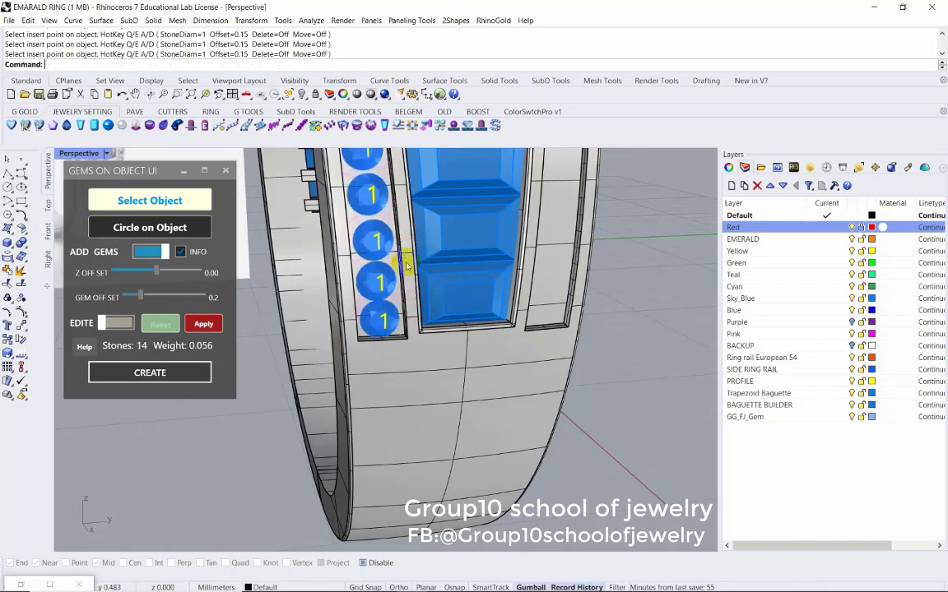
mouse_move(421, 280)
right_mouse_down()
mouse_move(442, 269)
mouse_move(438, 216)
mouse_move(397, 311)
mouse_move(395, 301)
right_mouse_up()
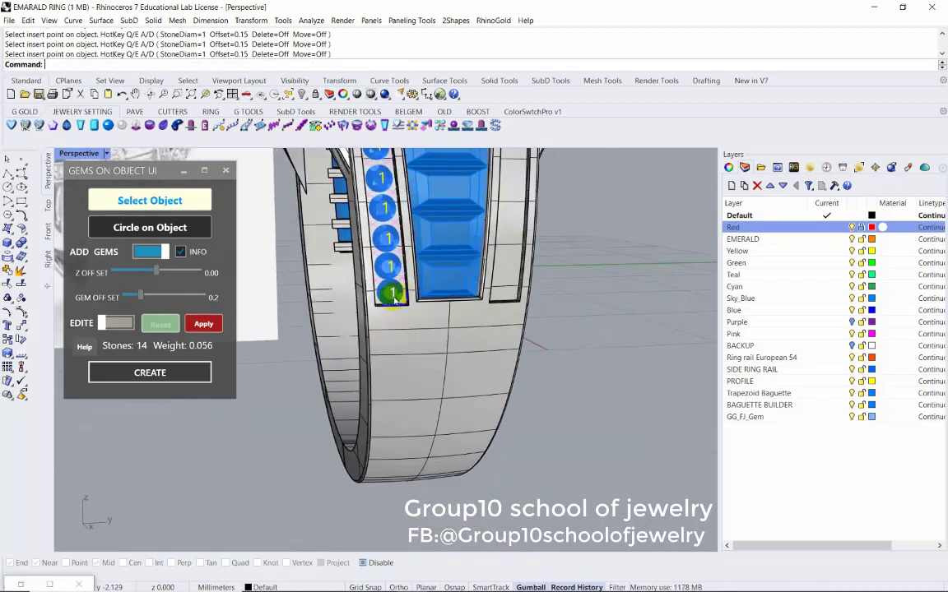
Undo the accidental ring move and remove the previously placed 1 mm gems
mouse_move(266, 231)
right_mouse_down()
mouse_move(370, 346)
mouse_move(349, 271)
right_mouse_up()
scroll(370, 347, "up", 3)
left_click_drag(345, 274, 619, 358)
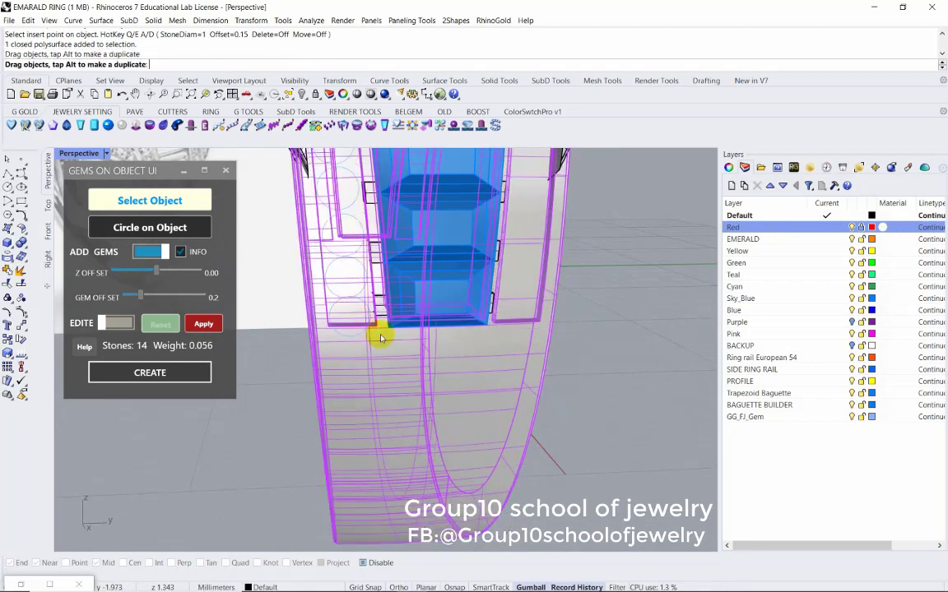
key("ctrl+z")
key("Escape")
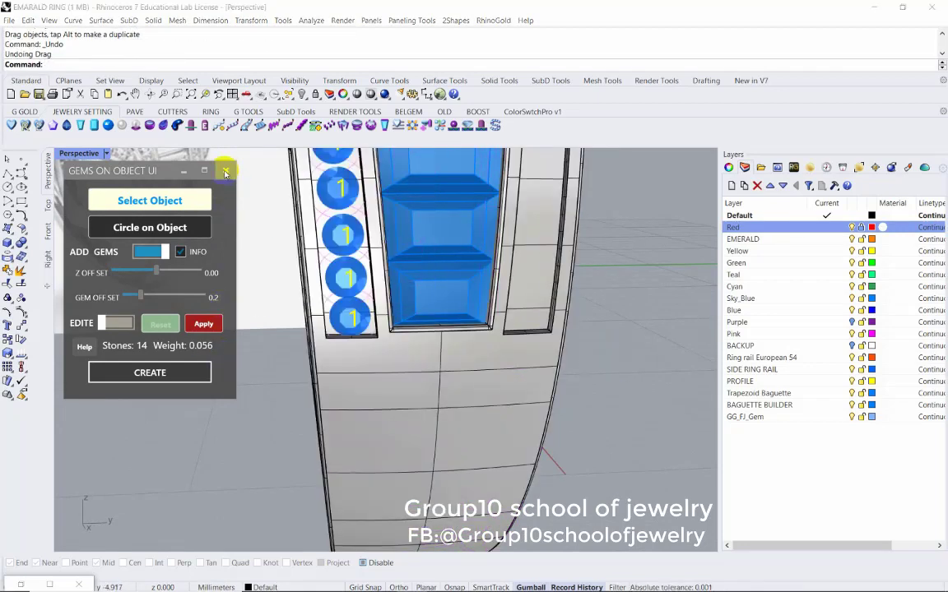
Close the Gems on Object panel and restart round-gem placement on the bezel
left_click(225, 170)
right_click_drag(325, 321, 328, 243)
scroll(327, 243, "up", 3)
key("Return")
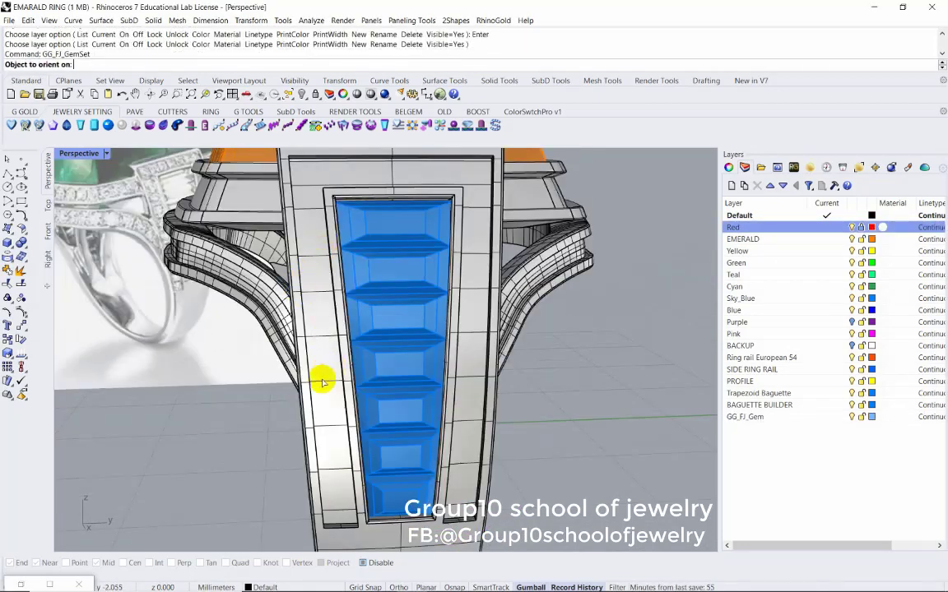
On the bezel frame, place nine 1 mm gem circles from the left channel's bottom to its top
left_click(321, 399)
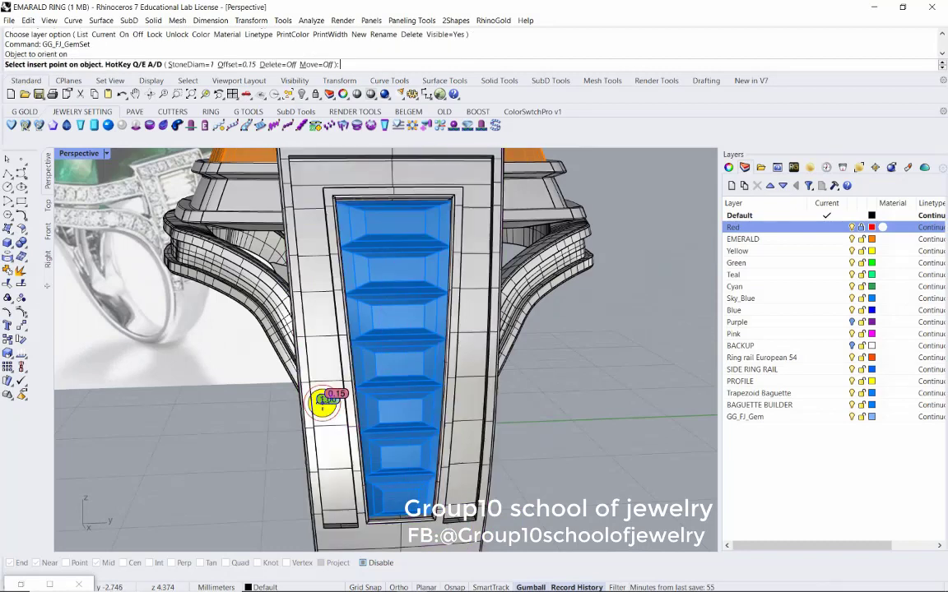
left_click(338, 506)
left_click(337, 476)
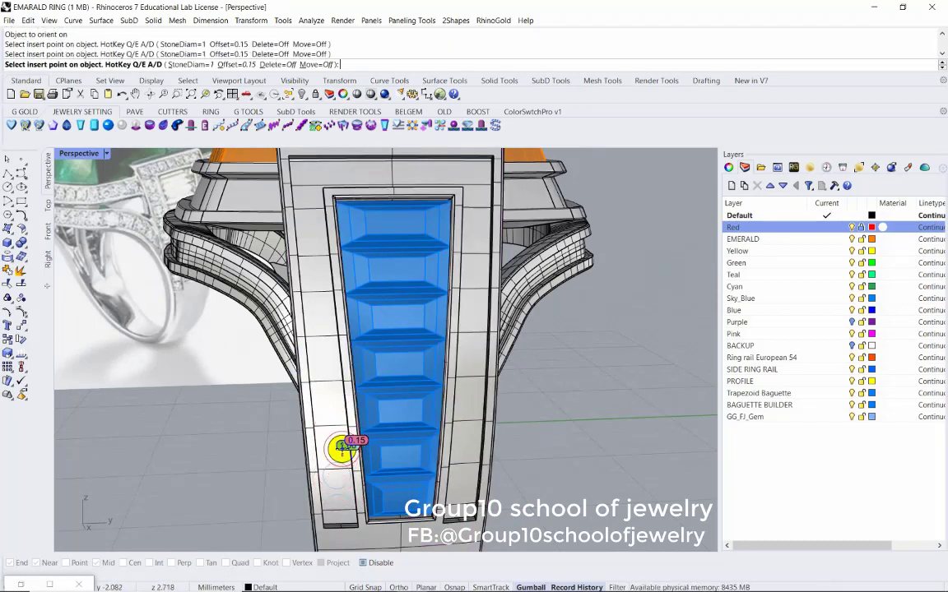
left_click(334, 444)
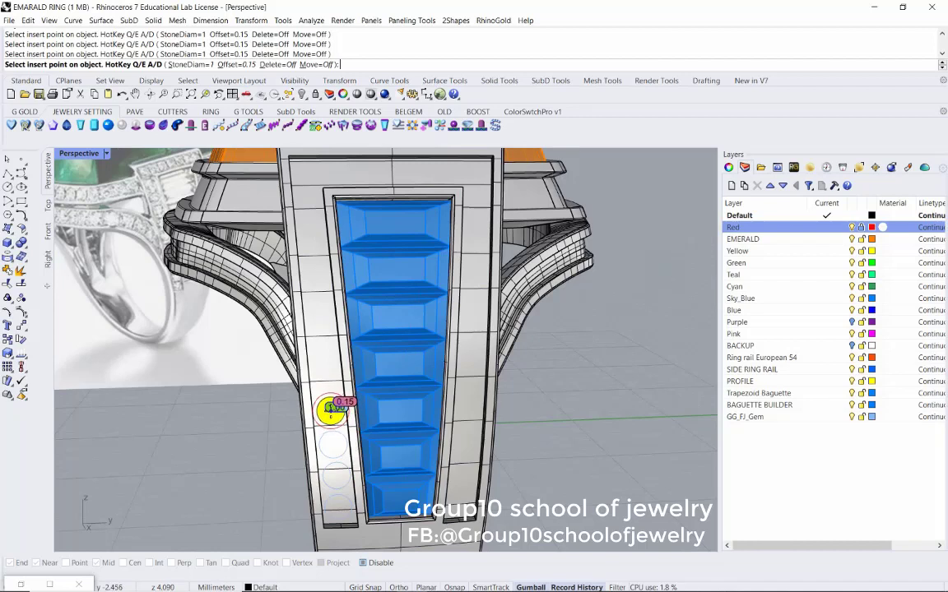
left_click(330, 411)
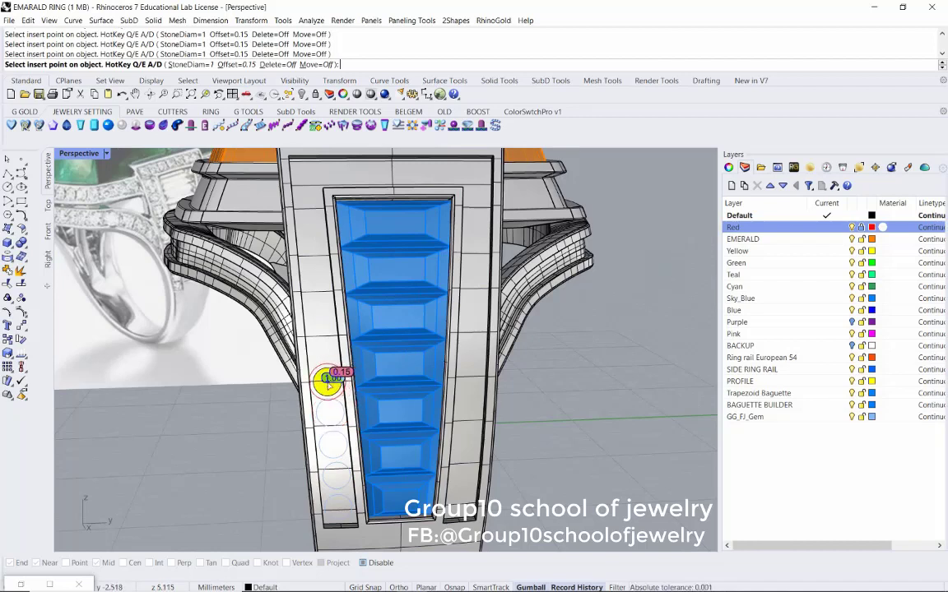
left_click(329, 382)
left_click(325, 350)
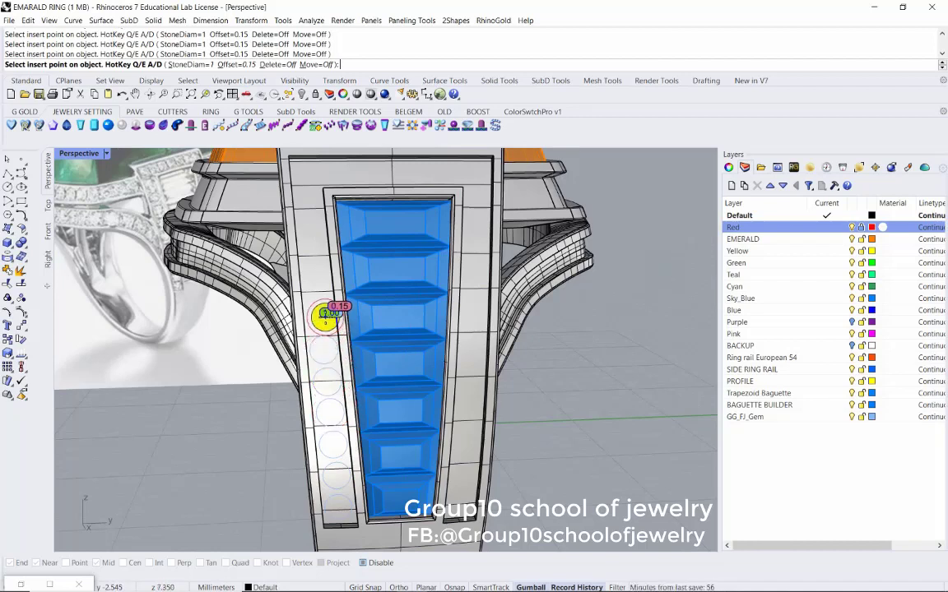
left_click(321, 317)
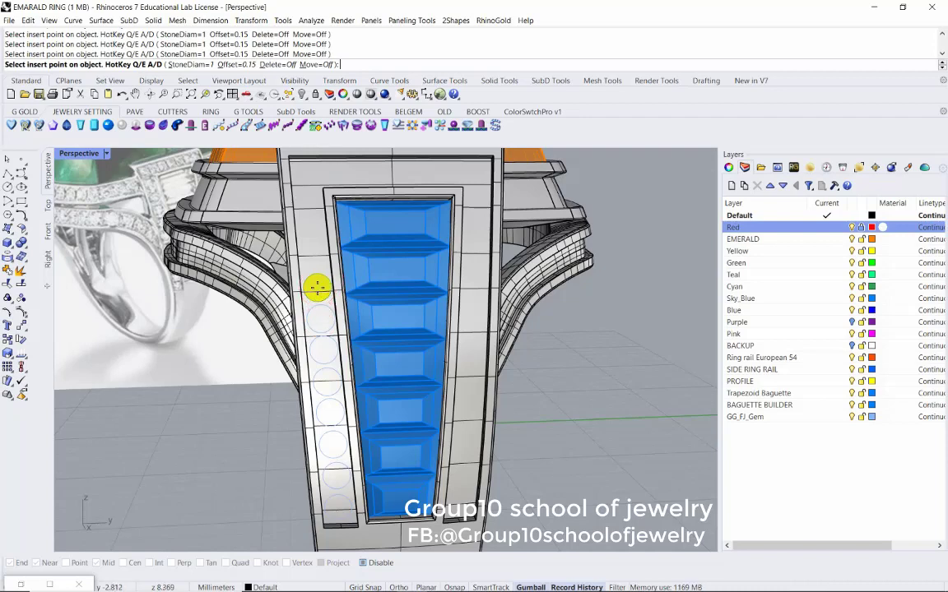
left_click(318, 288)
right_click_drag(312, 257, 311, 292)
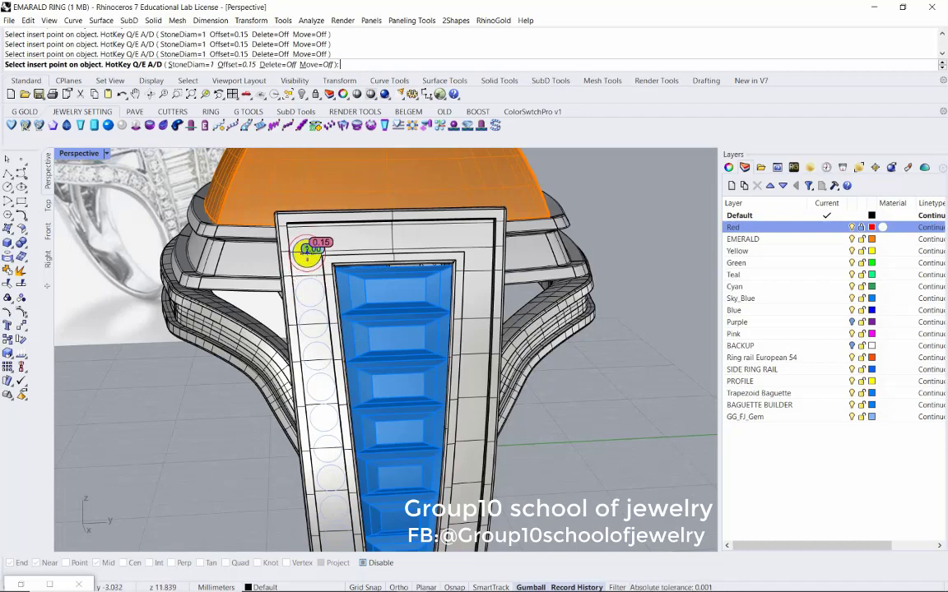
left_click(308, 260)
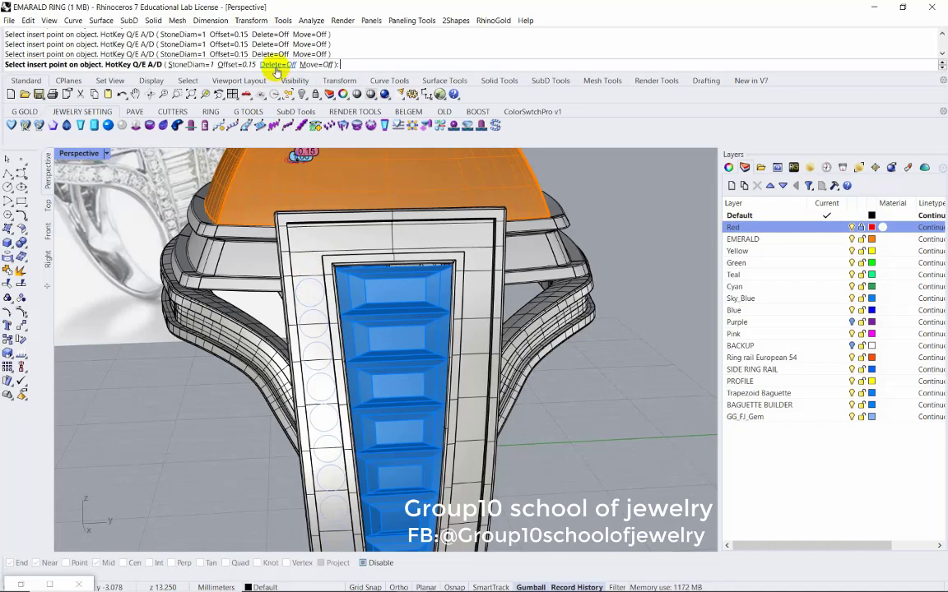
Reposition two rail circles in Move mode, then return to placing new stones
left_click(312, 64)
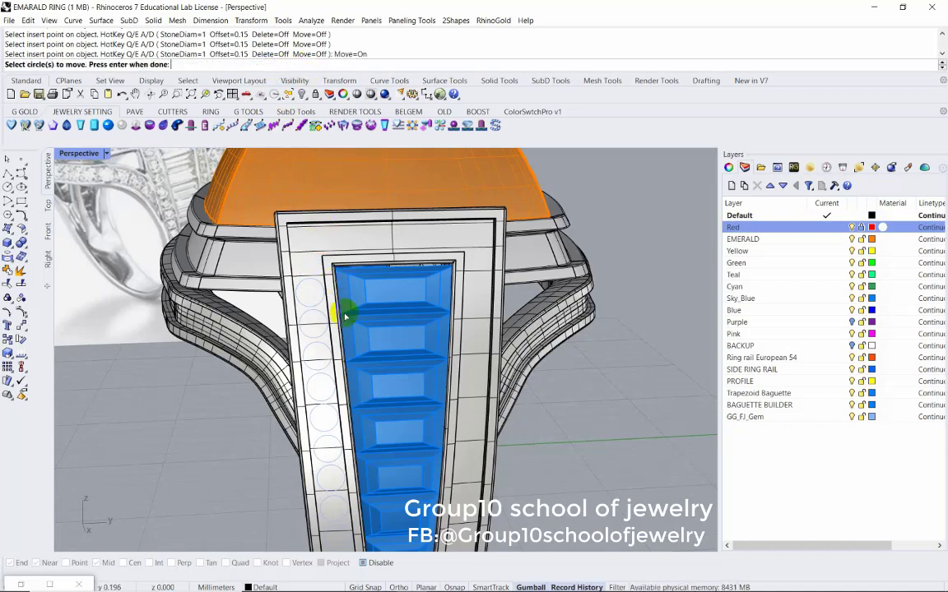
key("Return")
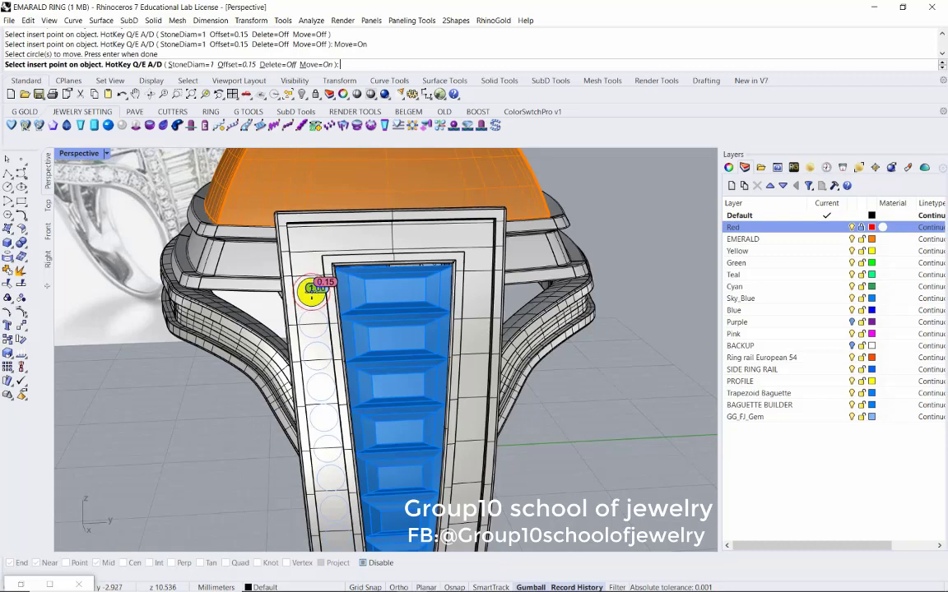
left_click(312, 296)
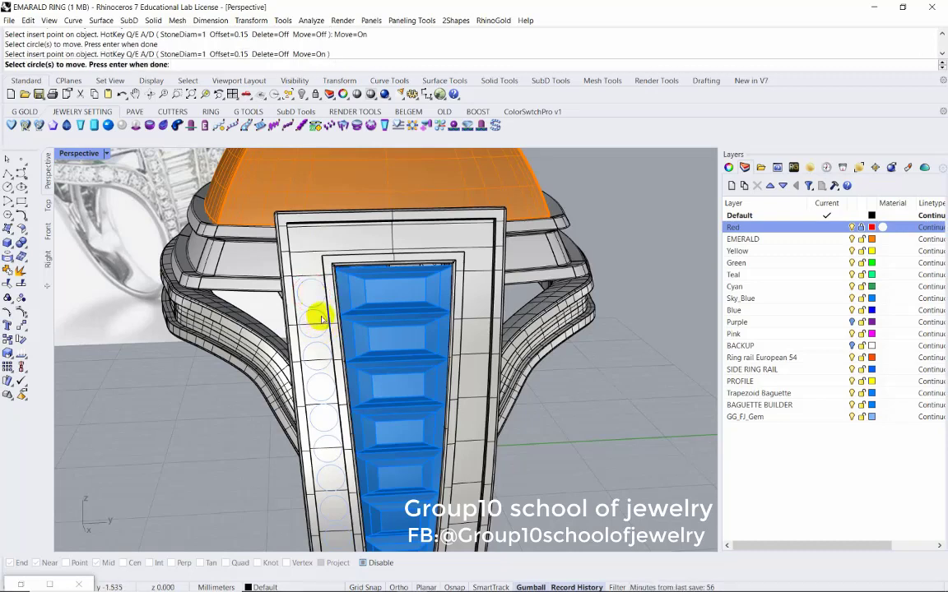
key("Return")
left_click(315, 326)
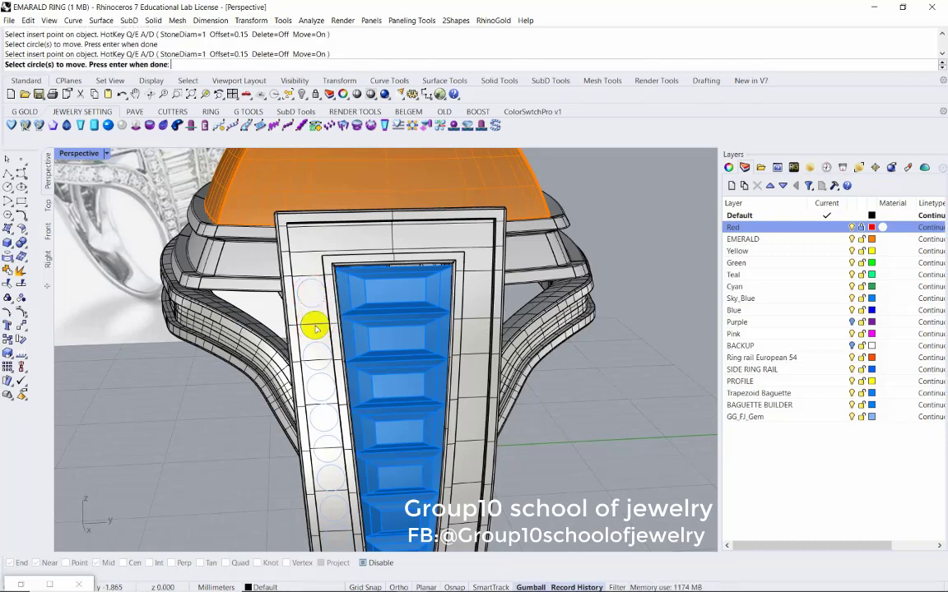
key("Return")
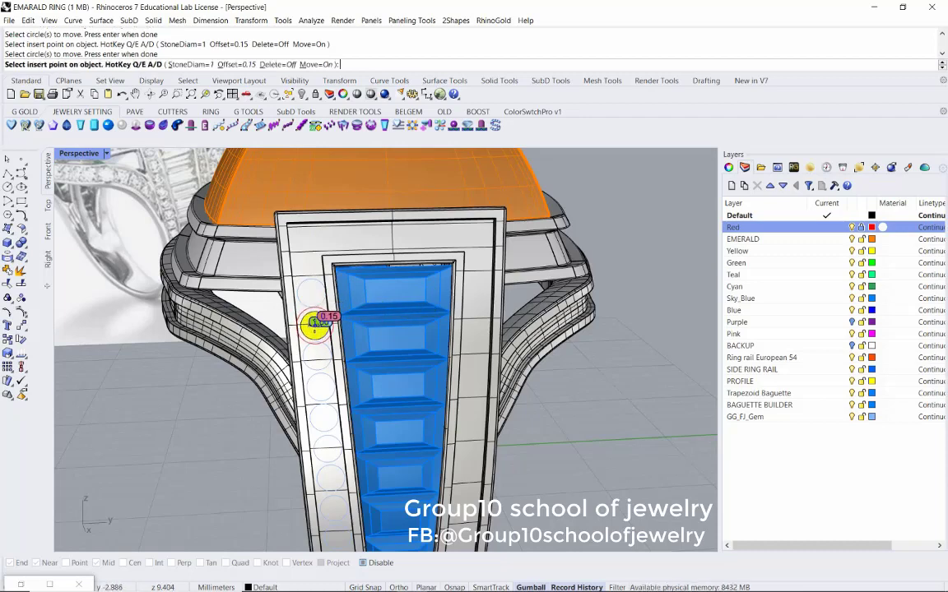
left_click(315, 326)
key("Return")
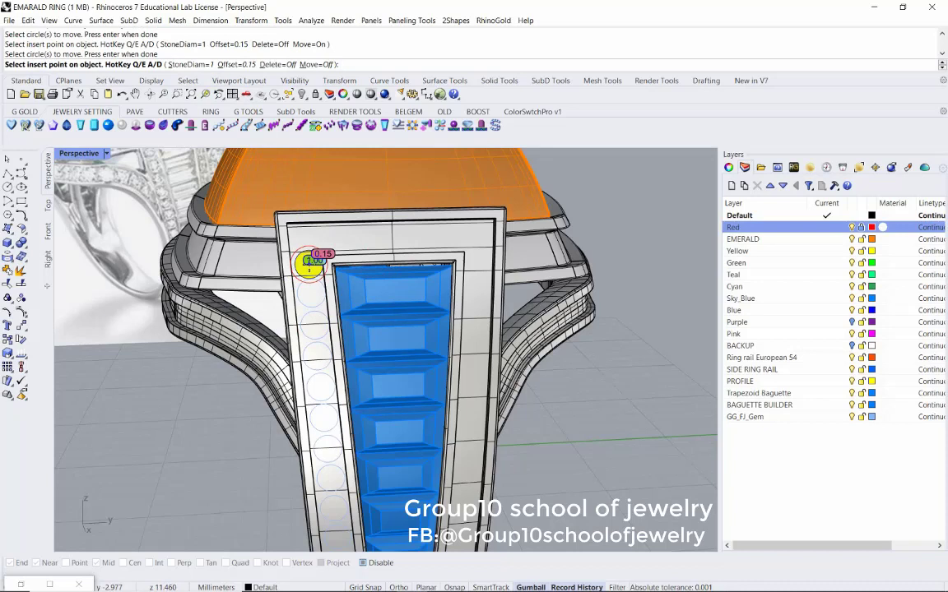
Add two 1 mm stone circles at the top of the rail and finish placement
left_click(308, 264)
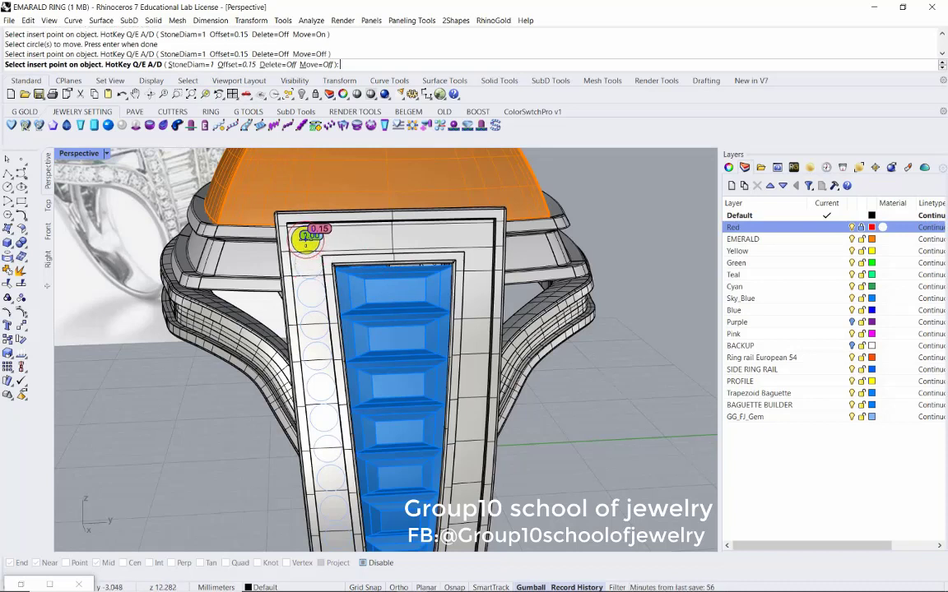
left_click(306, 239)
key("Return")
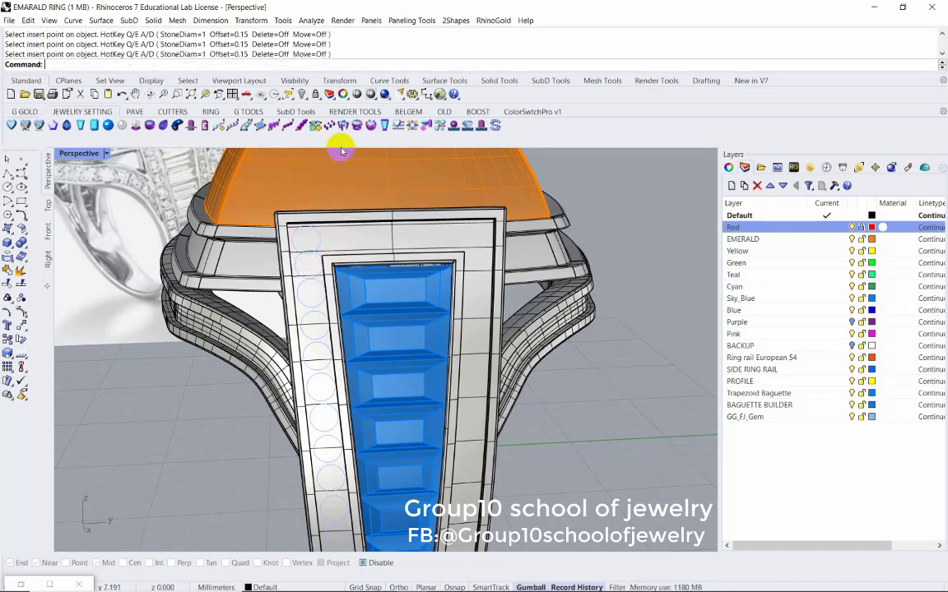
scroll(322, 185, "down", 2)
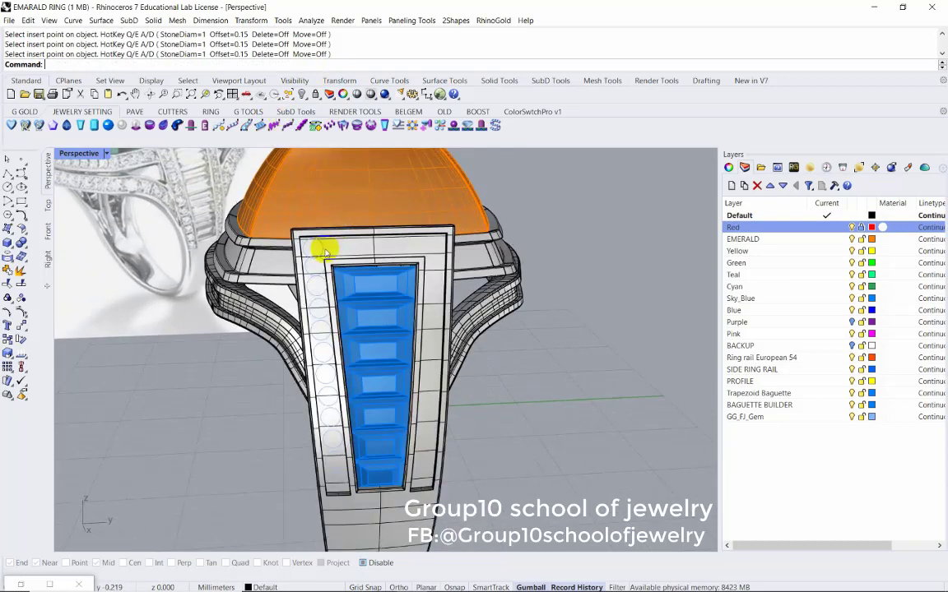
left_click(322, 248)
left_click(337, 269)
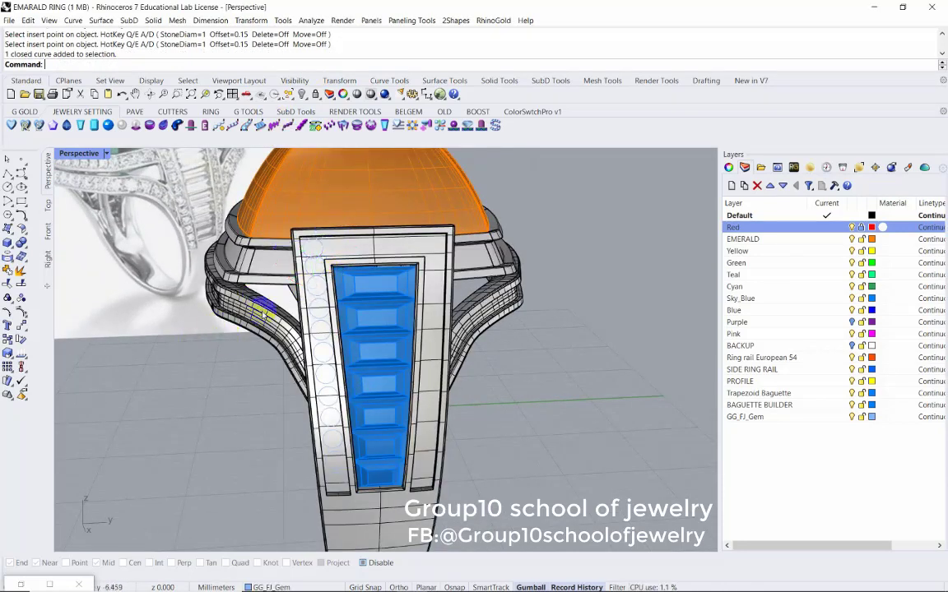
key("Return")
left_click(262, 331)
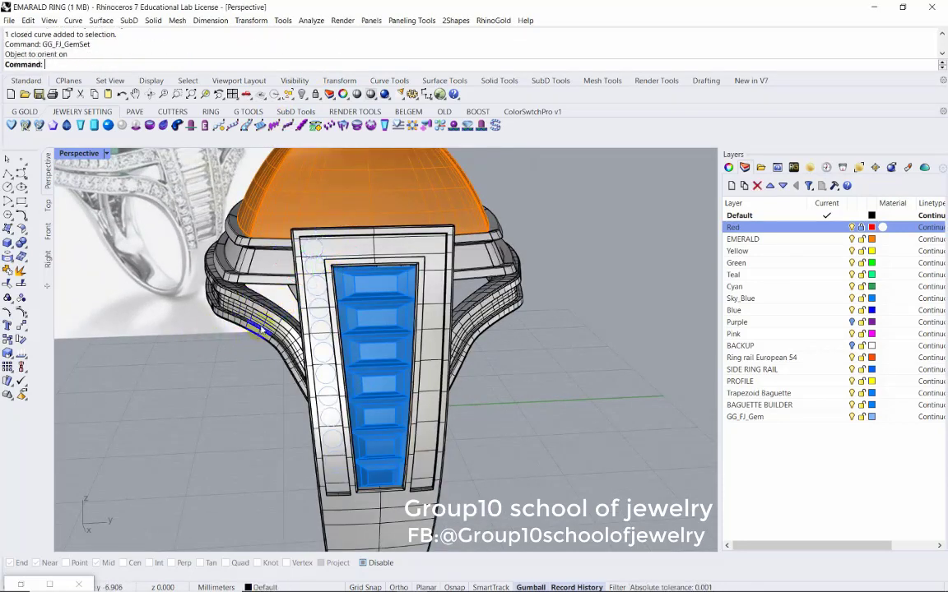
Undo the last setting, rerun GG_FJ_GemSet (StoneDiam 1, Offset 0.15) and add stones near the rail bottom
key("ctrl+z")
key("Return")
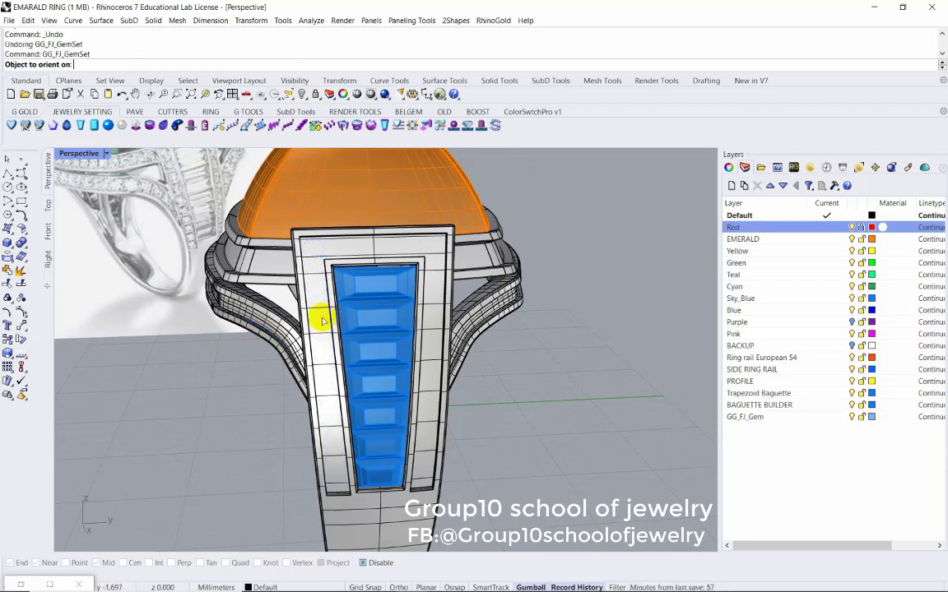
left_click(322, 321)
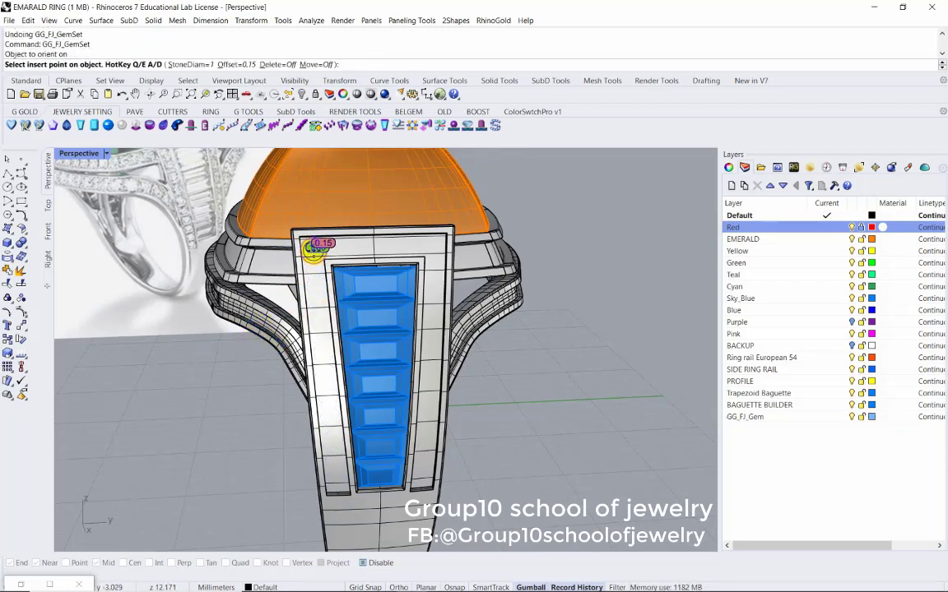
right_click_drag(333, 429, 355, 448)
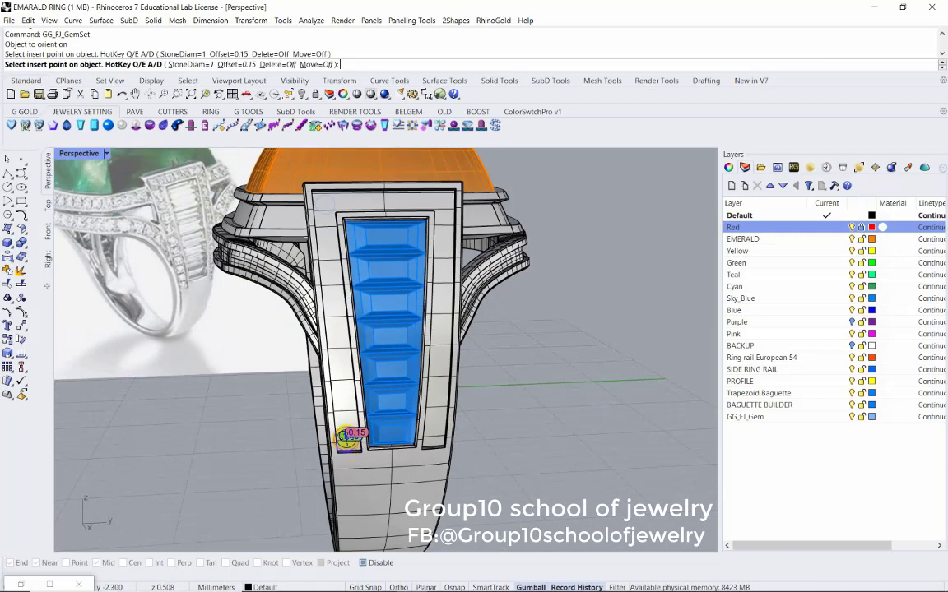
left_click(347, 433)
left_click(347, 416)
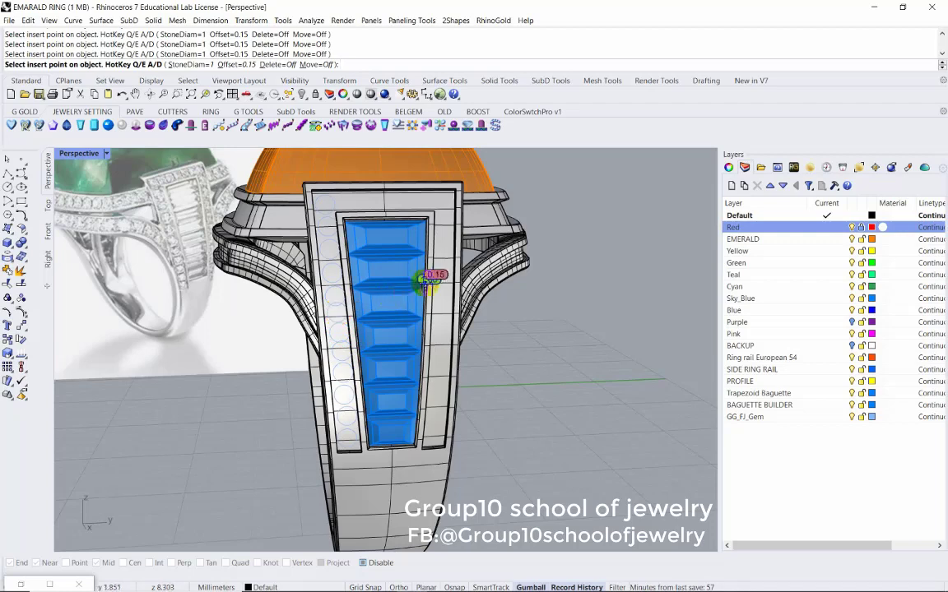
In Move mode, respace the 1 mm circles along the middle of the left rail
left_click(319, 64)
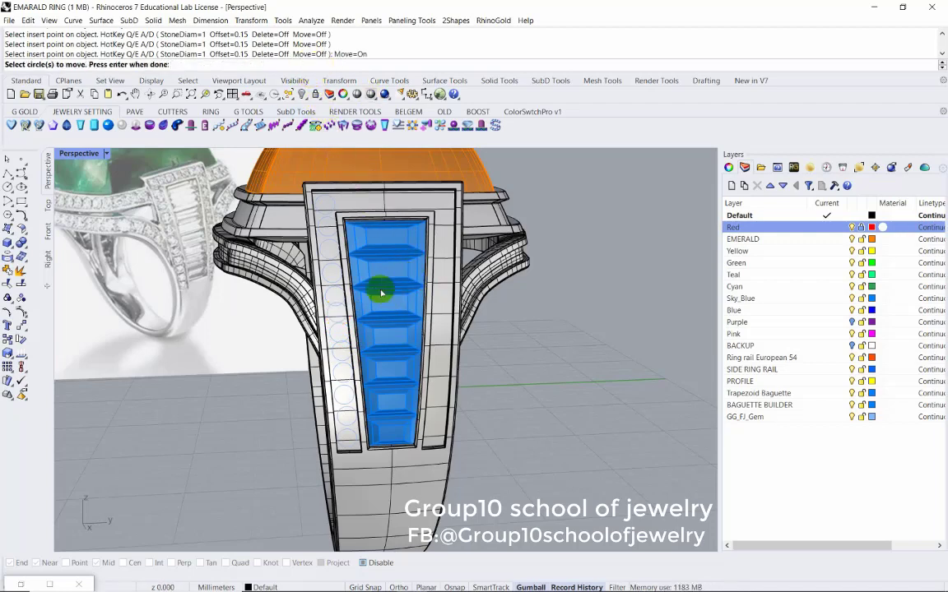
scroll(342, 261, "up", 3)
scroll(338, 395, "down", 5)
scroll(347, 403, "up", 5)
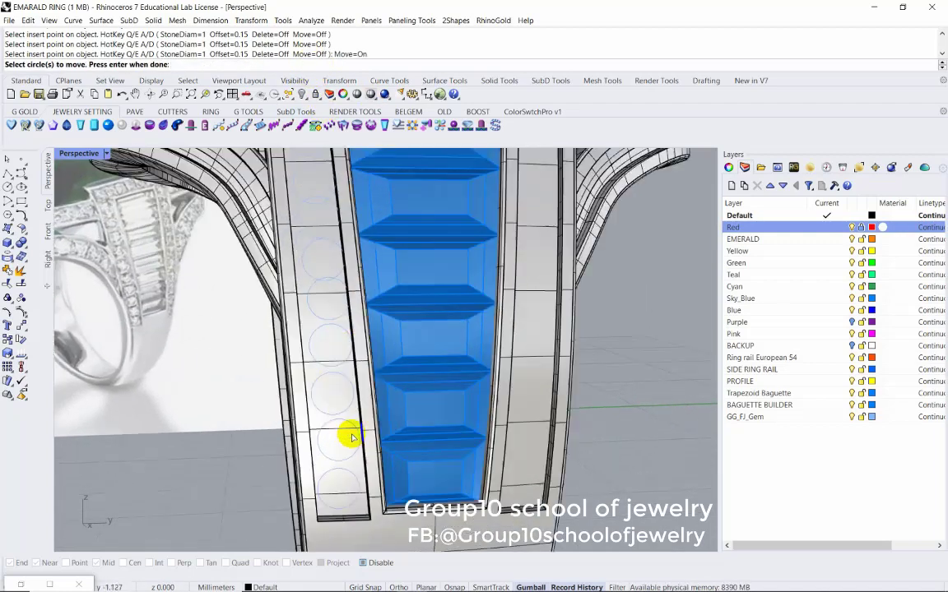
left_click(315, 374)
key("Return")
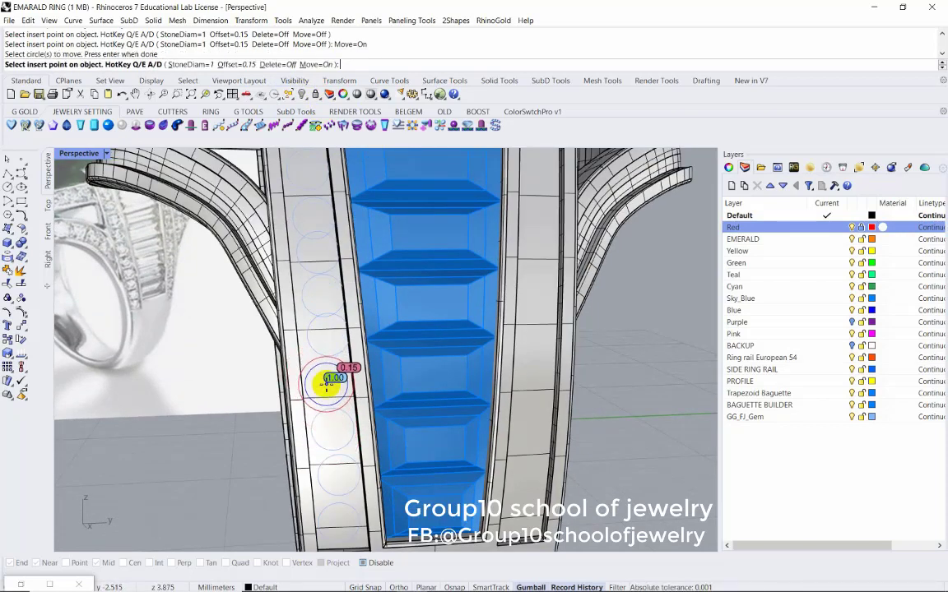
left_click(327, 387)
left_click(327, 388)
left_click(318, 356)
key("Return")
left_click(325, 348)
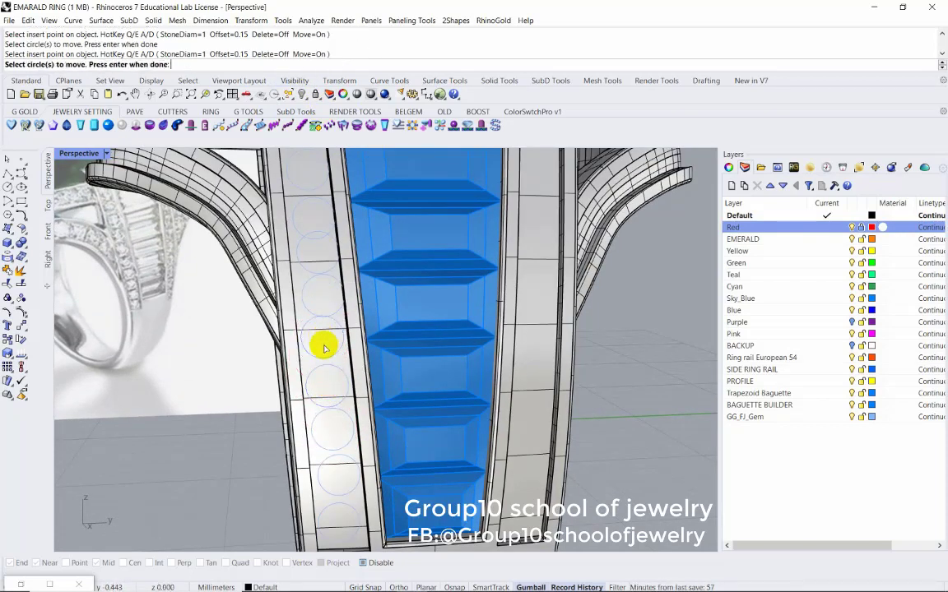
left_click(322, 362)
key("Return")
left_click(319, 325)
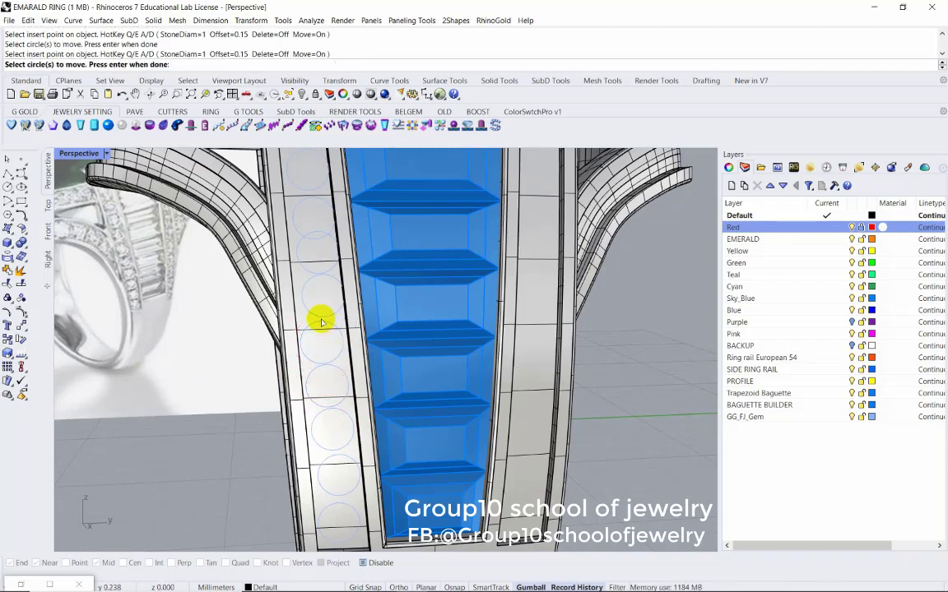
left_click(317, 312)
key("Return")
left_click(318, 298)
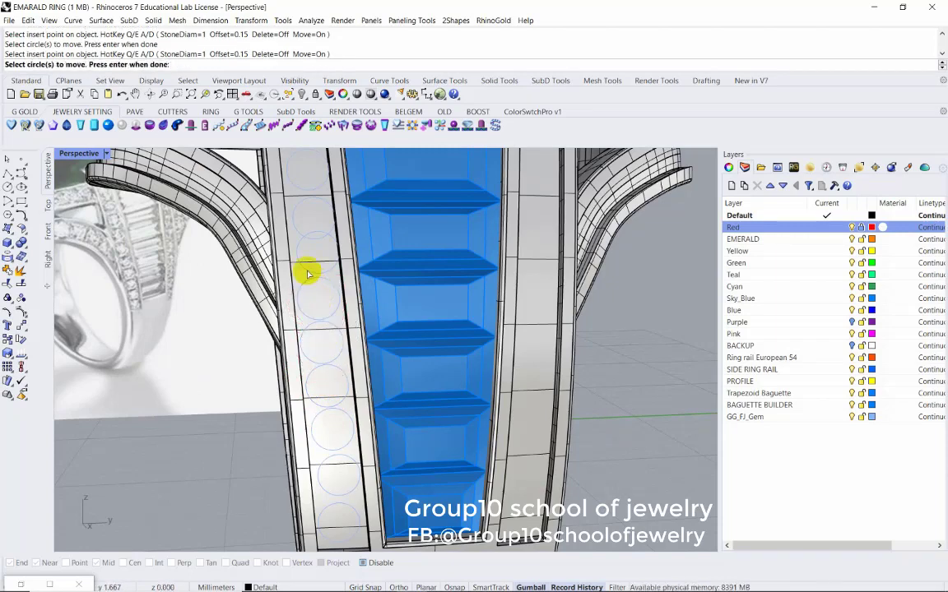
left_click(307, 270)
key("Return")
left_click(315, 256)
Respace the remaining circles toward the top of the left rail
right_click_drag(317, 262, 342, 311)
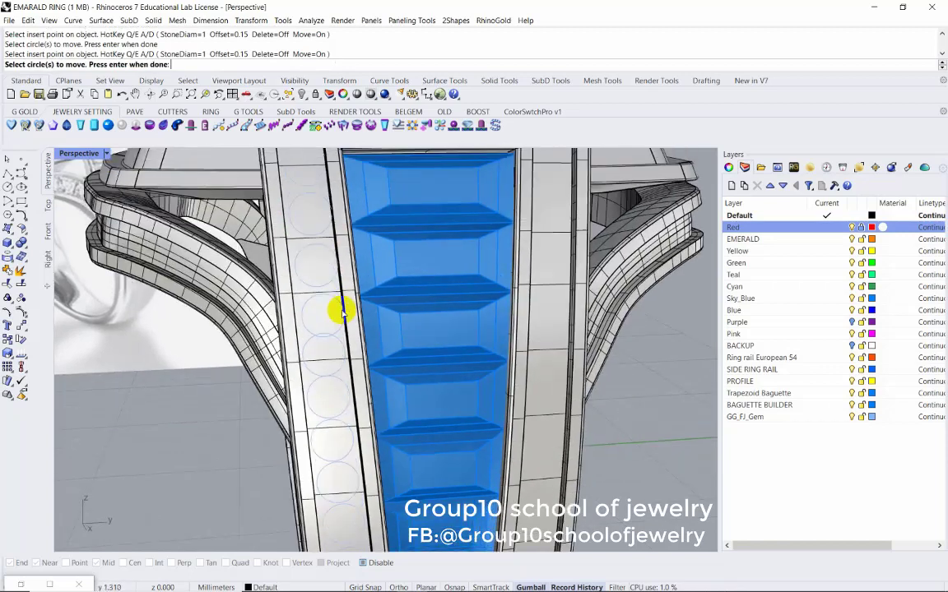
key("Return")
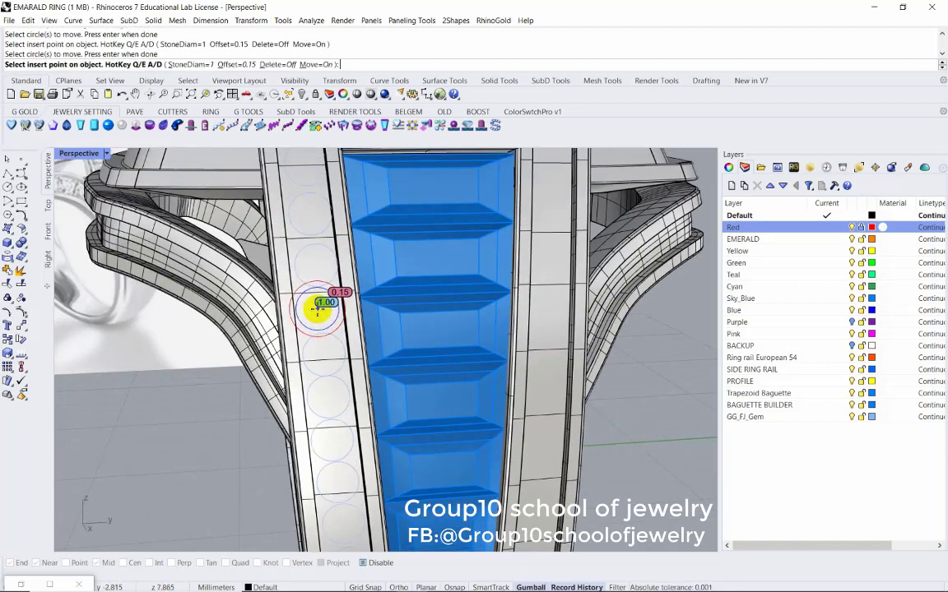
left_click(318, 311)
key("Return")
left_click(311, 262)
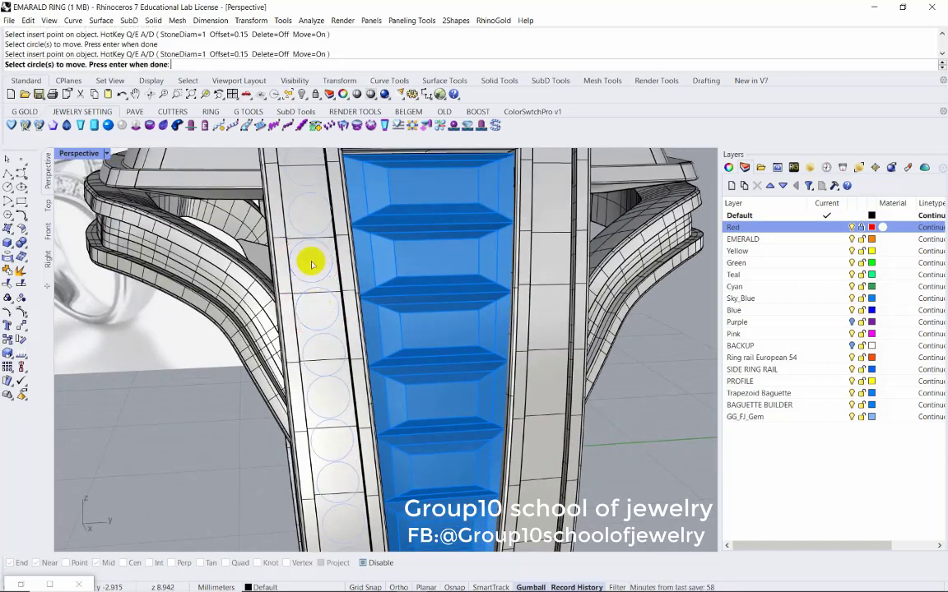
right_click_drag(311, 263, 318, 275)
key("Return")
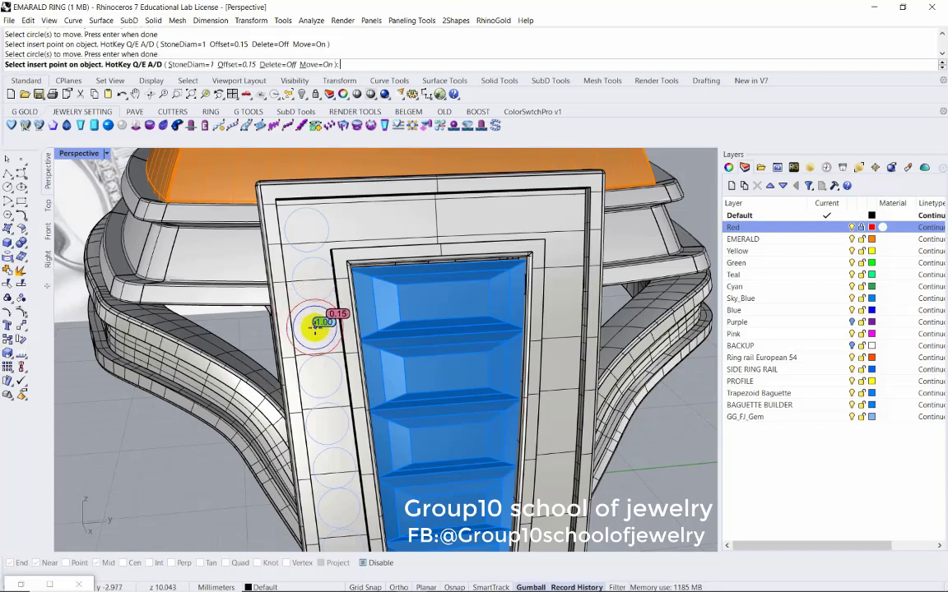
left_click(315, 327)
left_click(307, 269)
key("Return")
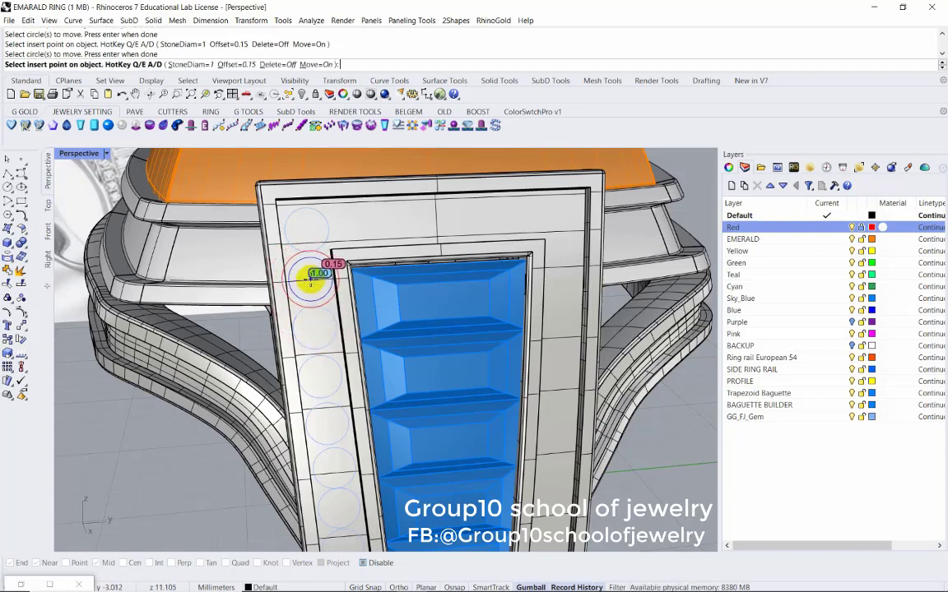
left_click(311, 281)
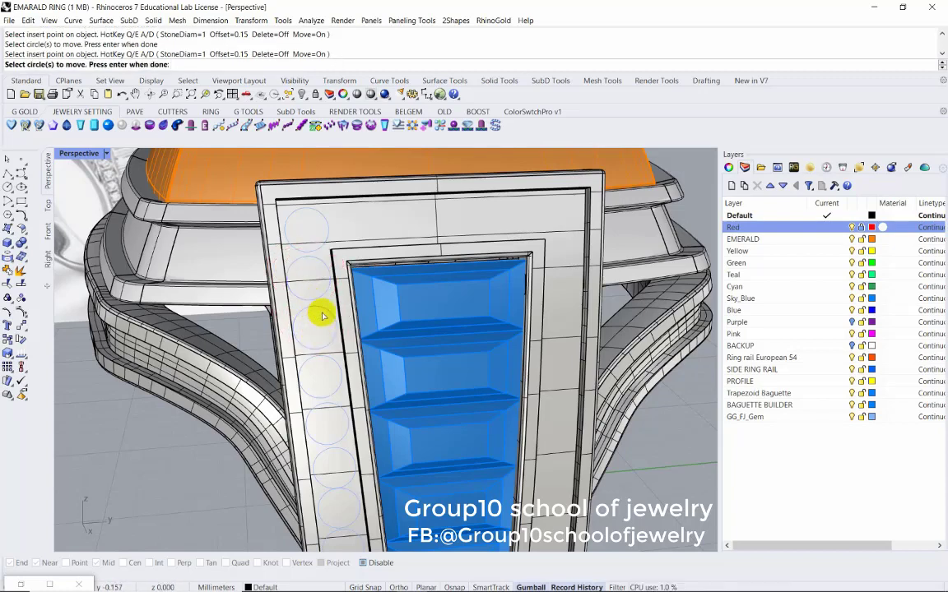
left_click(324, 313)
key("Return")
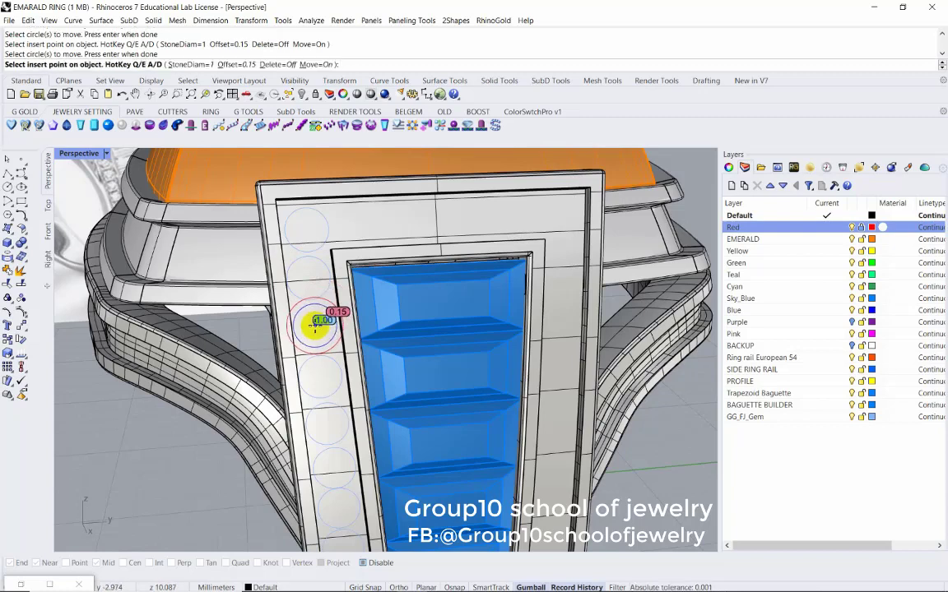
left_click(315, 327)
mouse_move(315, 327)
right_mouse_down()
mouse_move(387, 313)
mouse_move(406, 391)
mouse_move(372, 423)
right_mouse_up()
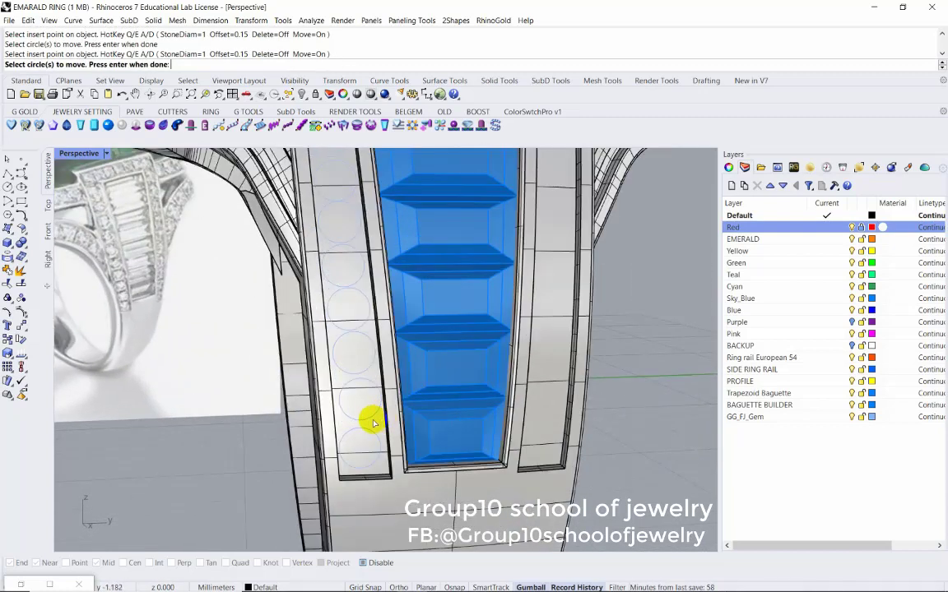
Respace the circles along the lower part of the left rail
left_click(370, 421)
key("Return")
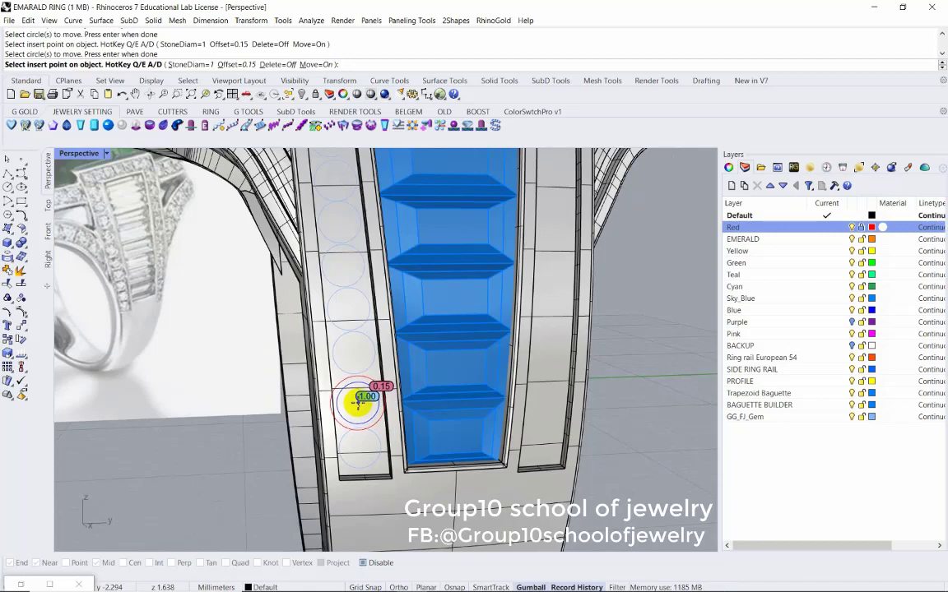
left_click(359, 403)
left_click(360, 370)
key("Return")
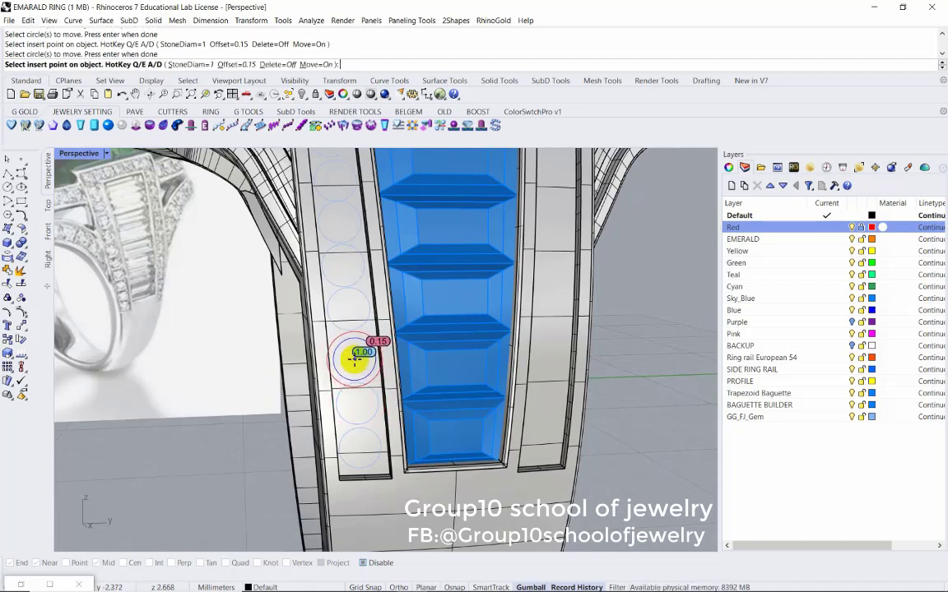
left_click(357, 337)
left_click(354, 306)
key("Return")
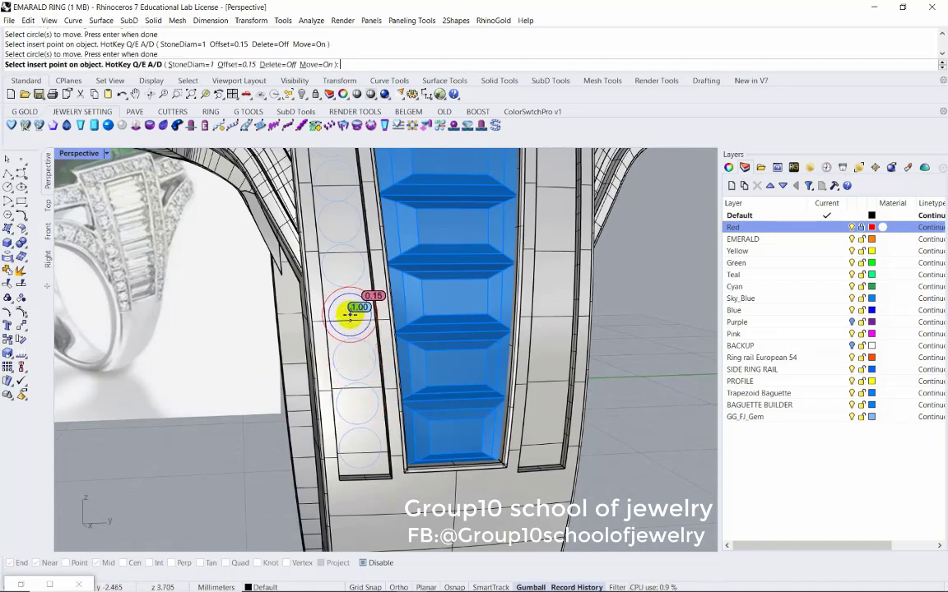
left_click(350, 313)
left_click(344, 281)
key("Return")
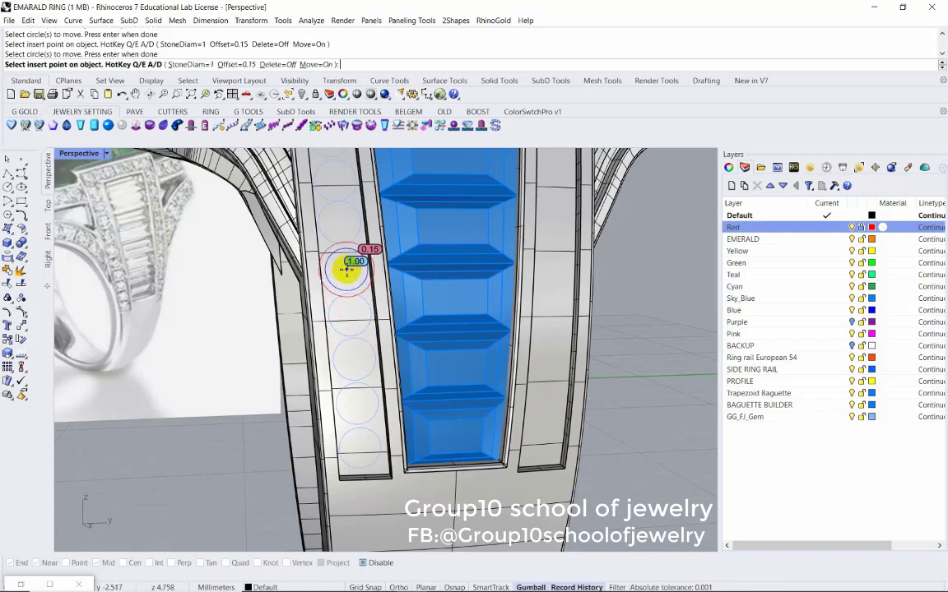
left_click(344, 271)
right_click_drag(345, 271, 358, 304)
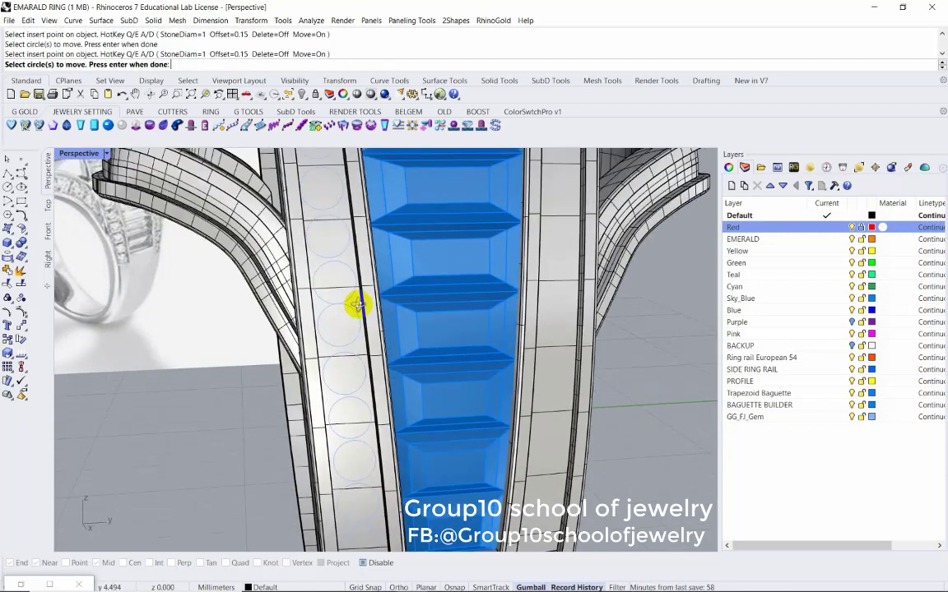
left_click(352, 343)
key("Return")
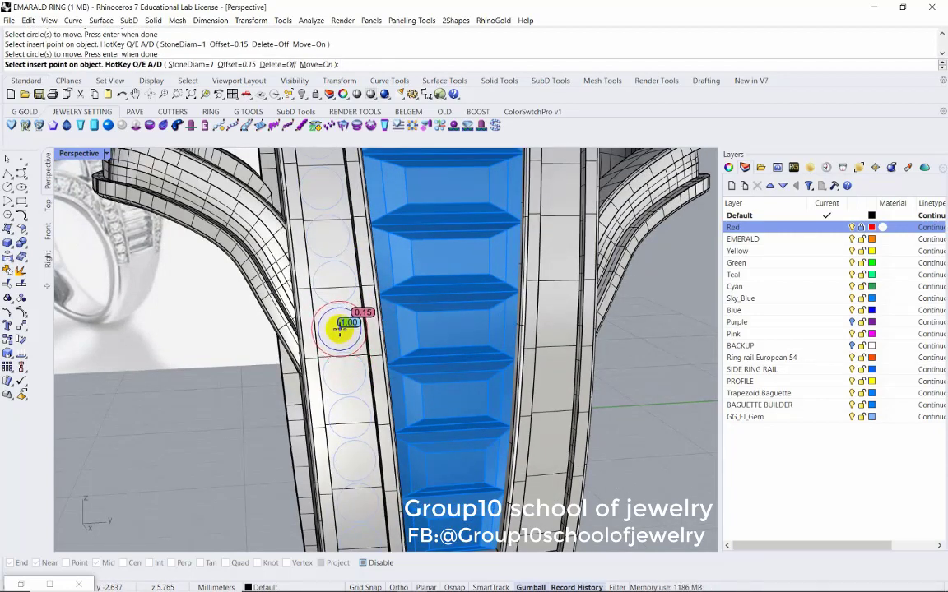
left_click(339, 327)
mouse_move(345, 300)
right_mouse_down()
mouse_move(359, 328)
mouse_move(351, 307)
right_mouse_up()
key("Return")
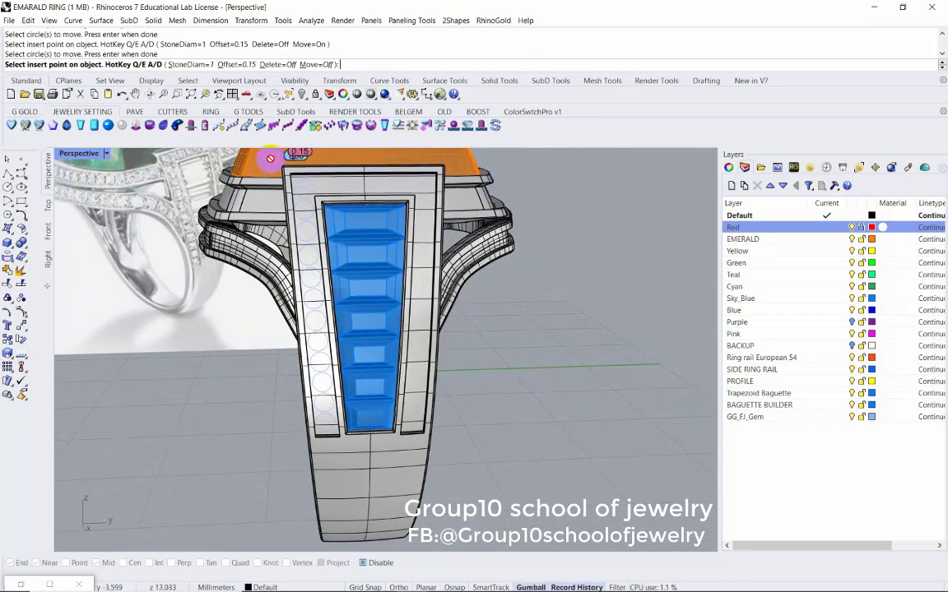
Add a 1 mm circle on the frame's top edge and end placement
scroll(338, 186, "up", 1)
scroll(343, 207, "up", 1)
scroll(349, 229, "up", 1)
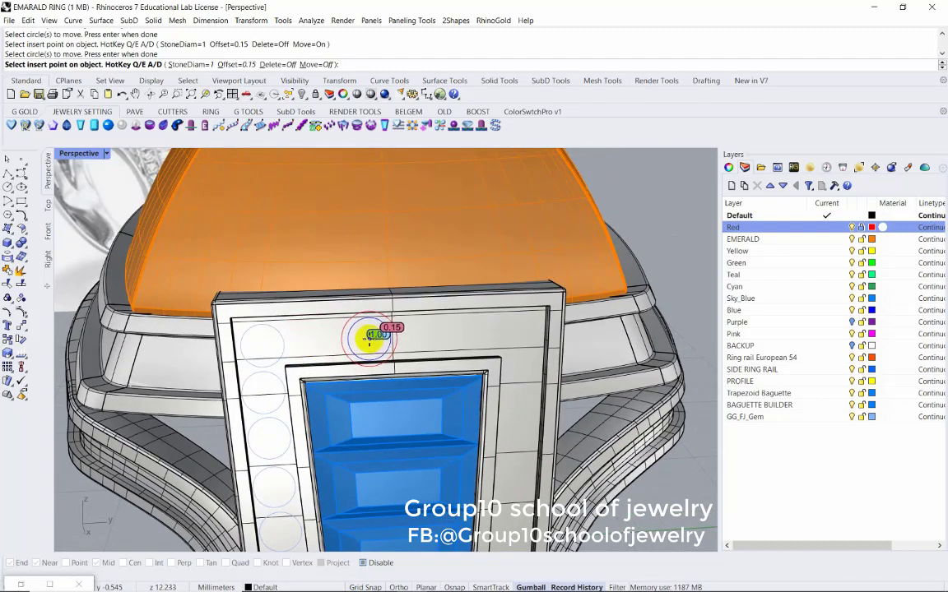
left_click(369, 342)
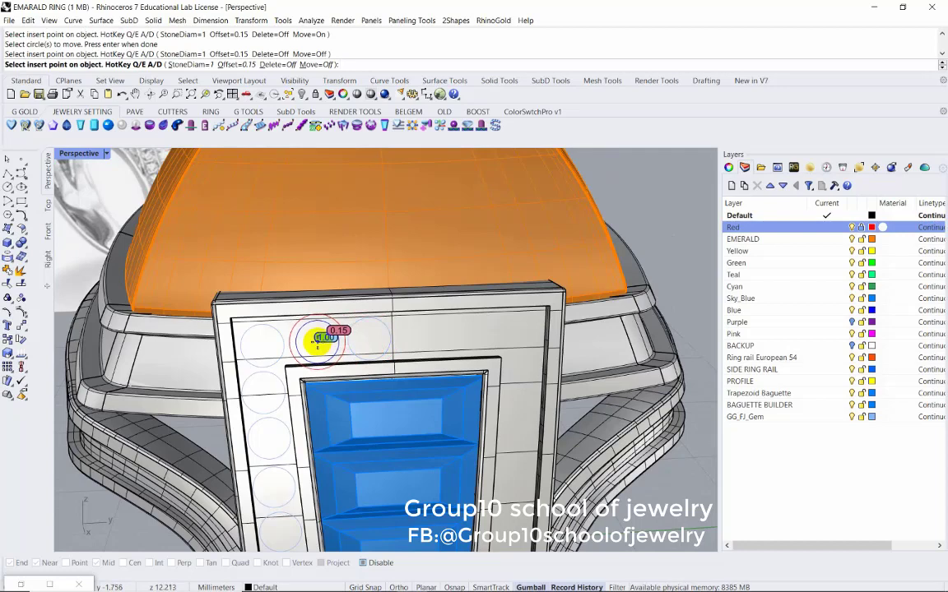
key("Return")
scroll(423, 329, "down", 3)
scroll(428, 246, "down", 3)
Cancel the repeated gem-setting command and orbit in for a closer view of the ring
scroll(582, 239, "down", 1)
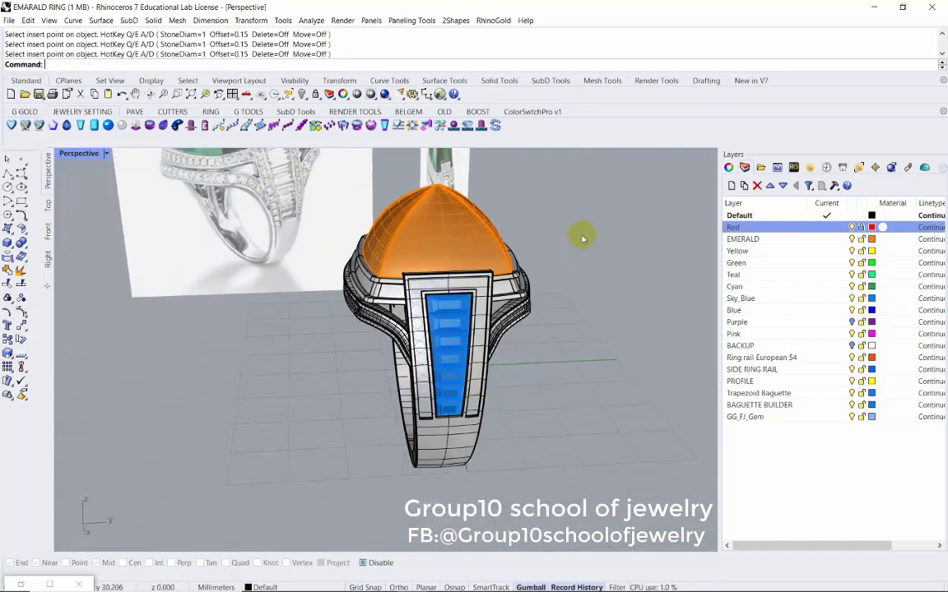
key("Return")
right_click_drag(538, 265, 529, 237)
key("Escape")
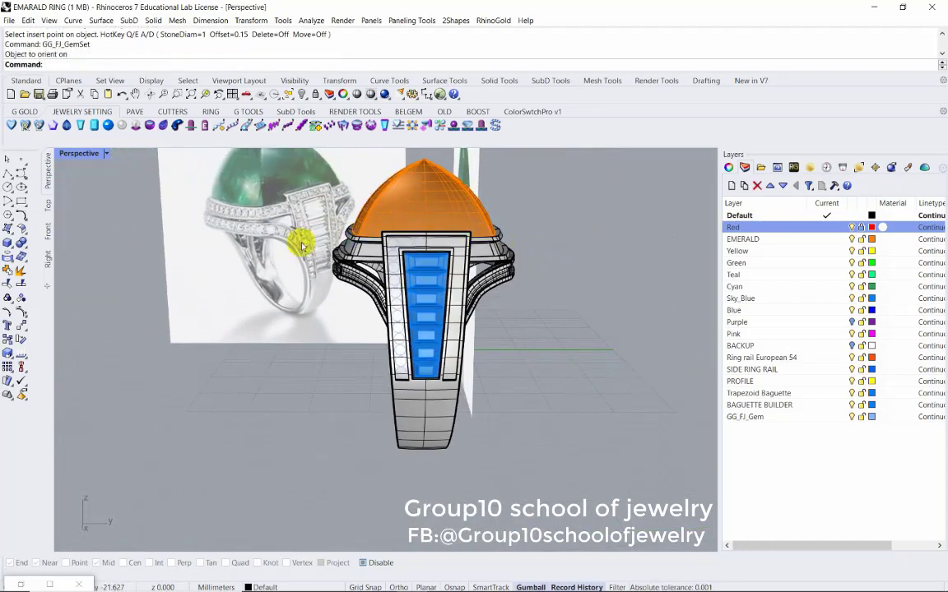
right_click_drag(363, 238, 248, 249)
scroll(218, 293, "up", 3)
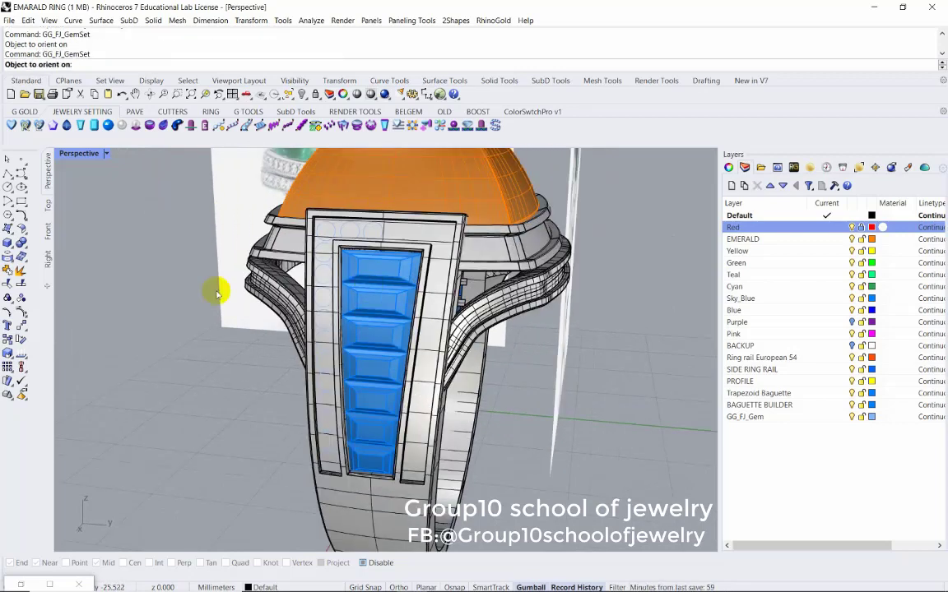
Select the rail circles and create 14 round gems with GG_Gems_on_SurfaceUI on a Gems GoO layer
left_click_drag(122, 150, 363, 452)
key("Escape")
right_click_drag(225, 349, 332, 296)
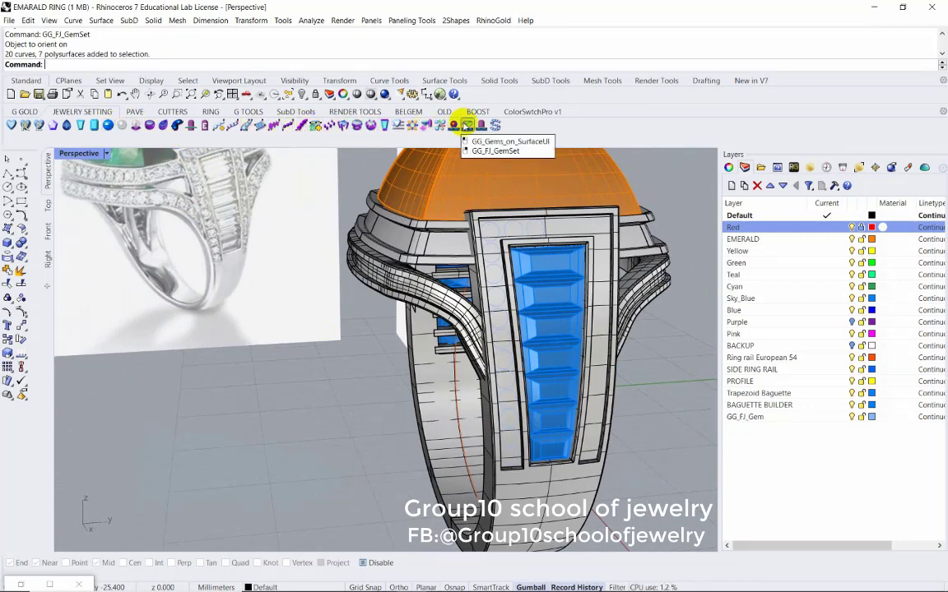
left_click(467, 125)
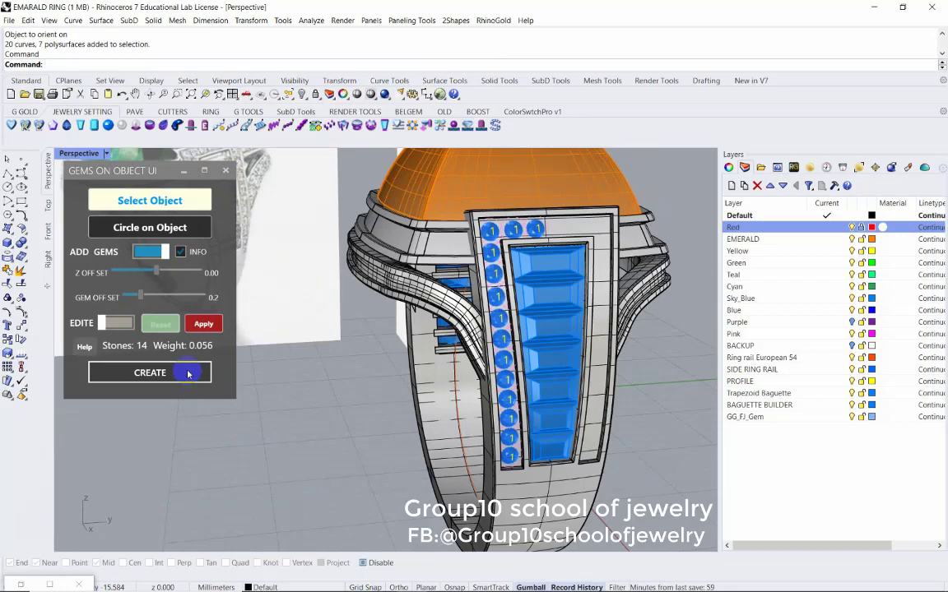
left_click(188, 374)
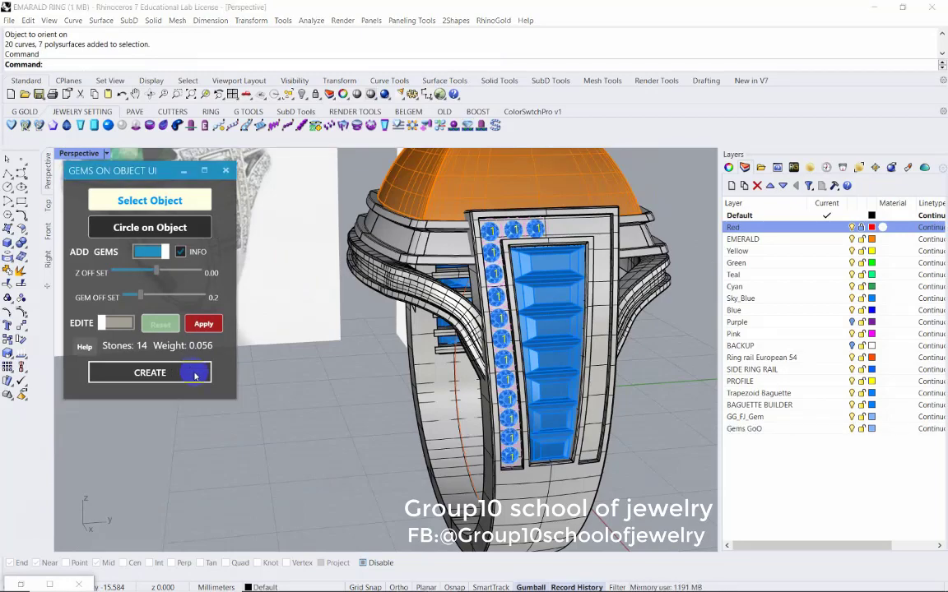
Close the gem placement panel, select the left gem column and mirror it horizontally onto the right rail
left_click(225, 171)
mouse_move(307, 366)
right_mouse_down()
mouse_move(327, 322)
mouse_move(247, 329)
right_mouse_up()
left_click_drag(168, 215, 337, 284)
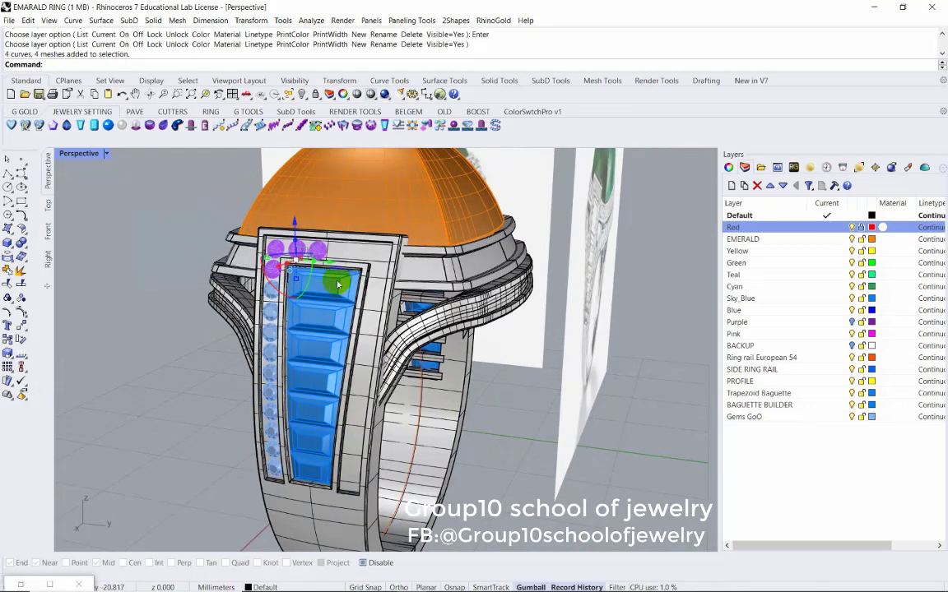
right_click_drag(337, 284, 271, 288)
left_click_drag(280, 213, 132, 476, "shift")
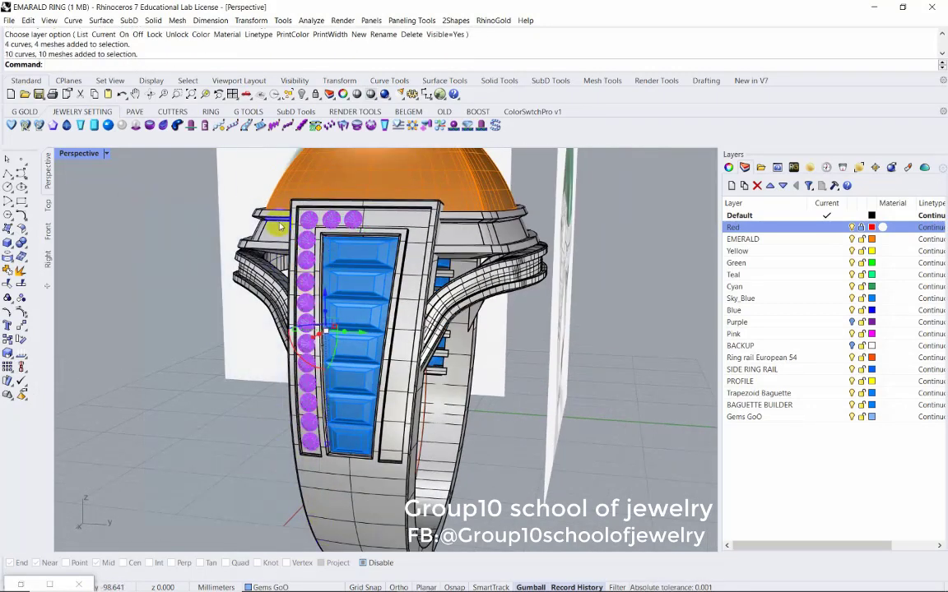
right_click_drag(280, 226, 272, 183)
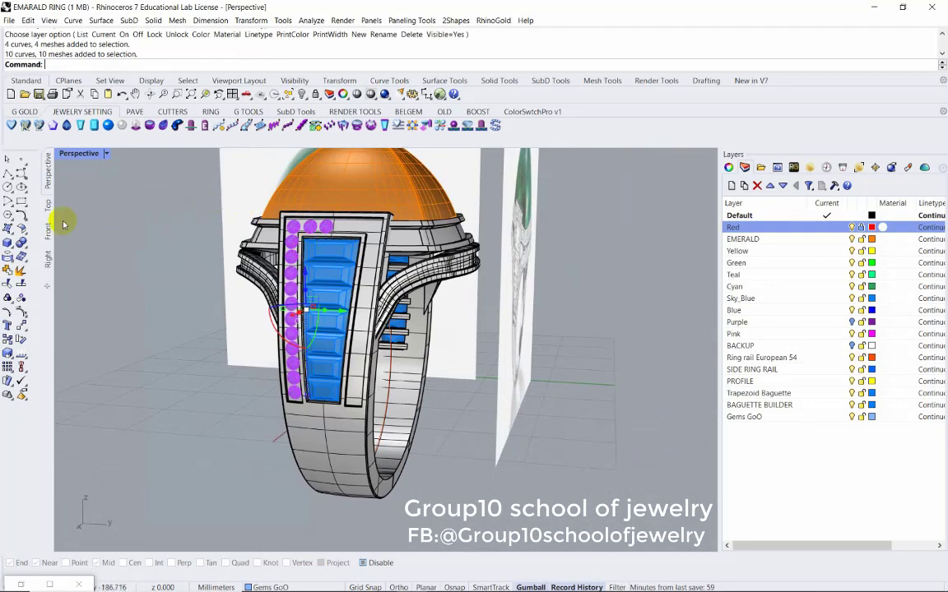
left_click(82, 111)
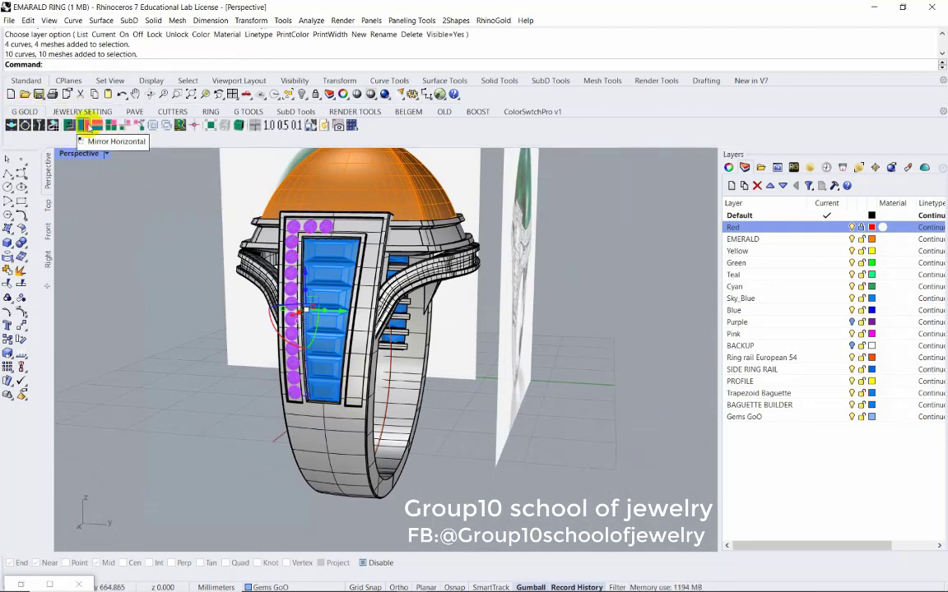
left_click(83, 125)
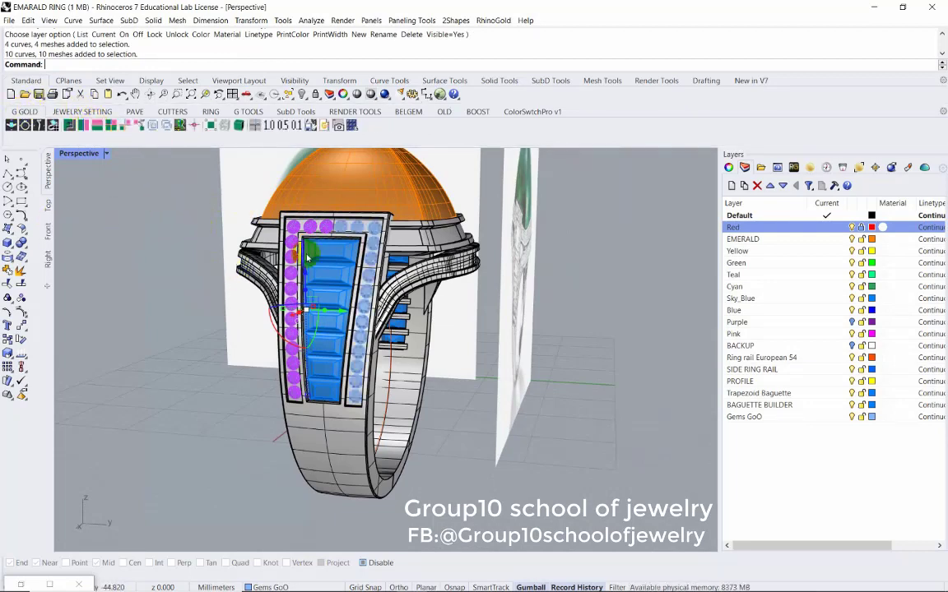
Orbit and zoom around the ring to check the mirrored gems
right_click_drag(307, 258, 342, 179)
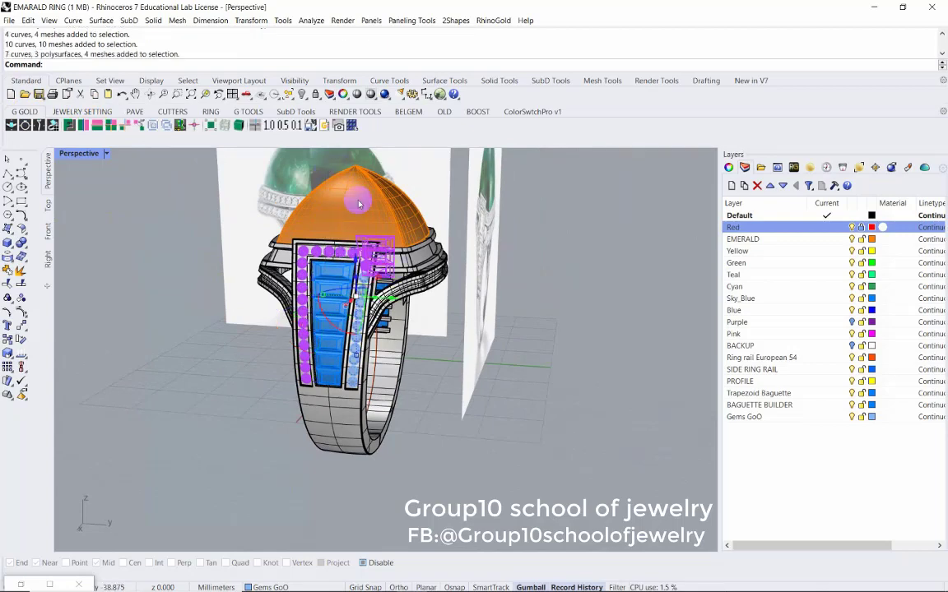
right_click_drag(212, 195, 320, 232)
right_click_drag(282, 258, 226, 330)
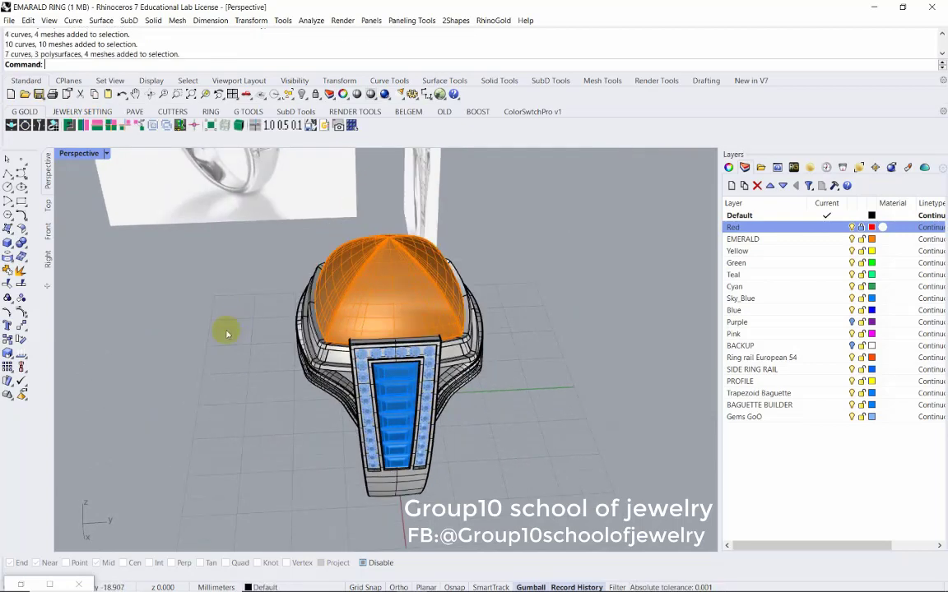
left_click(386, 297)
scroll(155, 344, "up", 5)
scroll(154, 343, "down", 3)
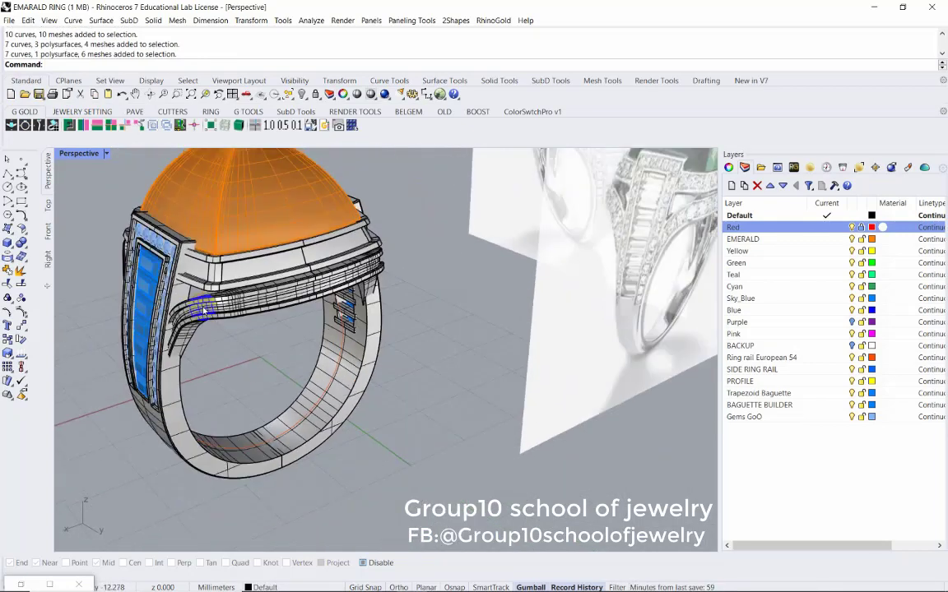
mouse_move(155, 344)
right_mouse_down()
mouse_move(109, 280)
mouse_move(279, 238)
right_mouse_up()
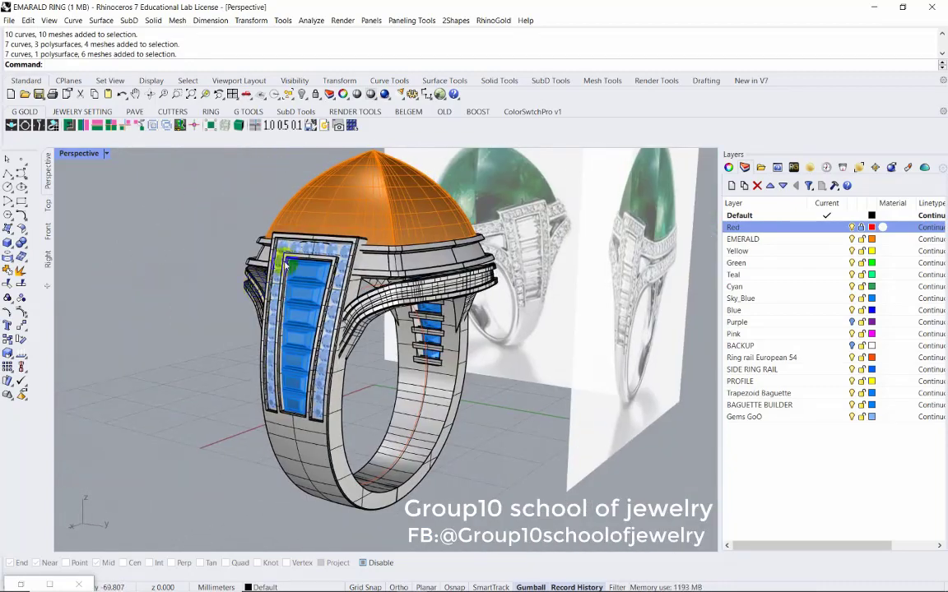
scroll(280, 239, "up", 3)
Select all the frame's gems: the top row plus the left and right rails
left_click(284, 241)
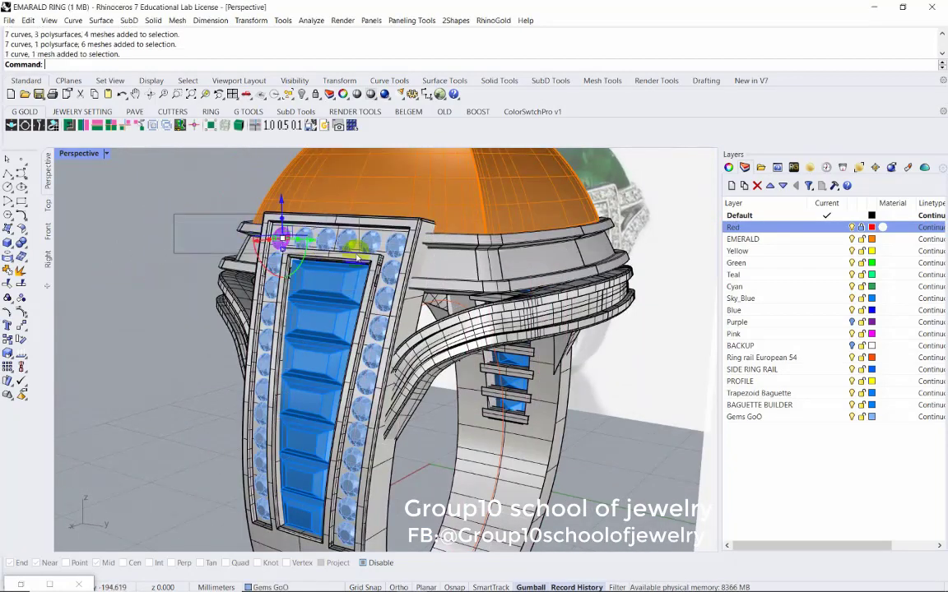
left_click_drag(292, 222, 409, 251, "shift")
left_click(218, 280)
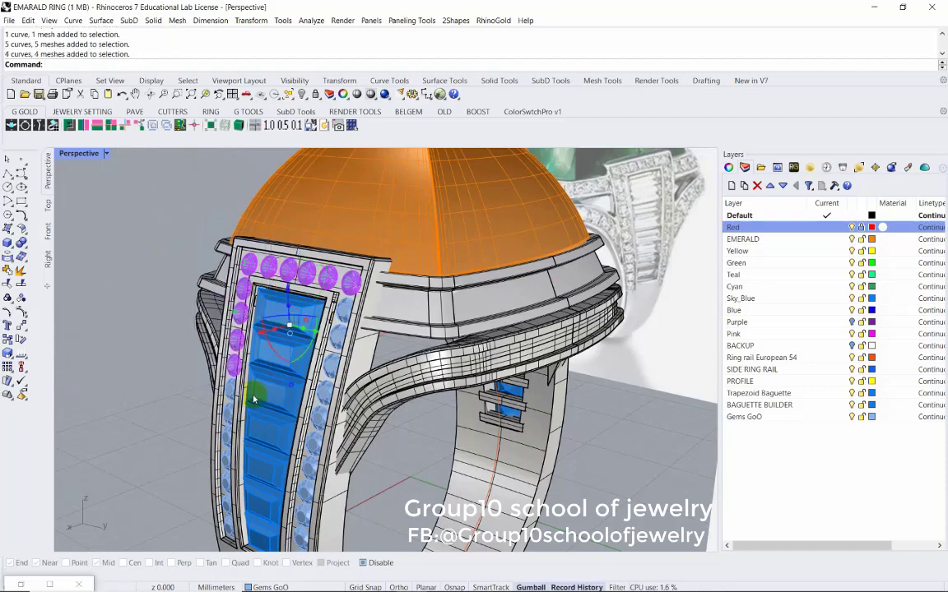
right_click_drag(218, 280, 163, 249)
mouse_move(229, 436)
right_mouse_down()
mouse_move(290, 372)
mouse_move(263, 346)
right_mouse_up()
left_click(520, 272)
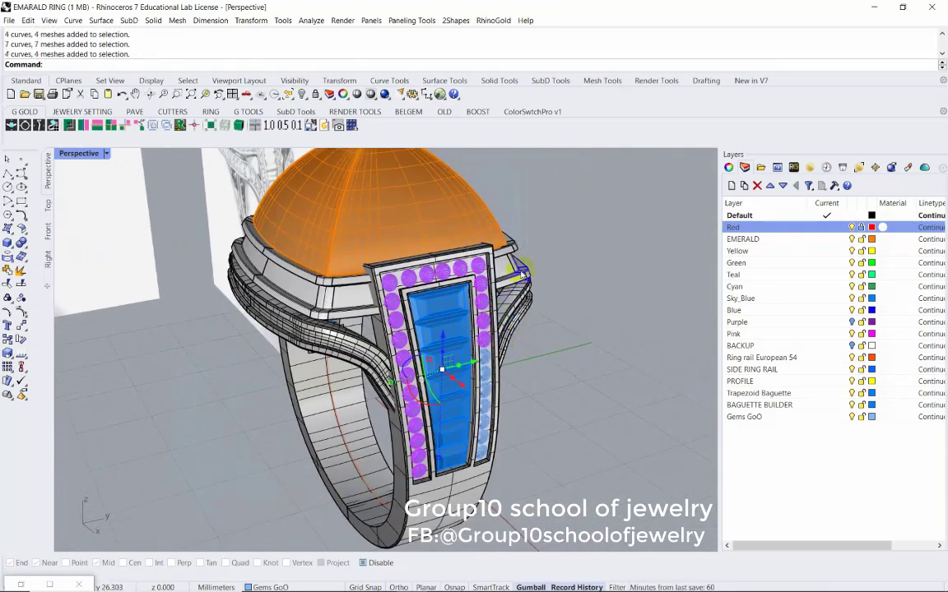
left_click(461, 370)
mouse_move(560, 385)
right_mouse_down()
mouse_move(227, 215)
mouse_move(119, 174)
right_mouse_up()
left_click(134, 111)
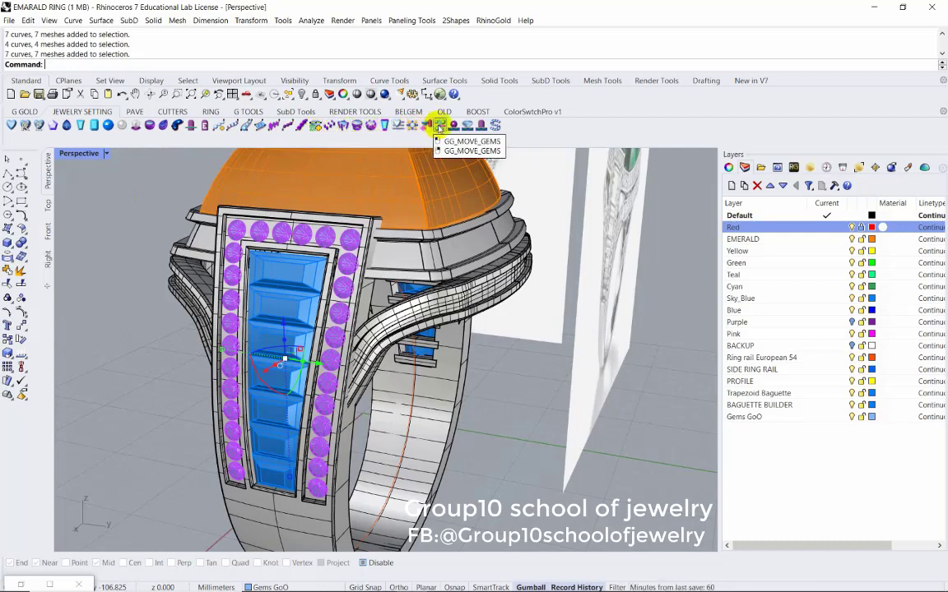
Lower the gems' Move-on-Z offset to 0.06 in the Move Gems panel
left_click(440, 125)
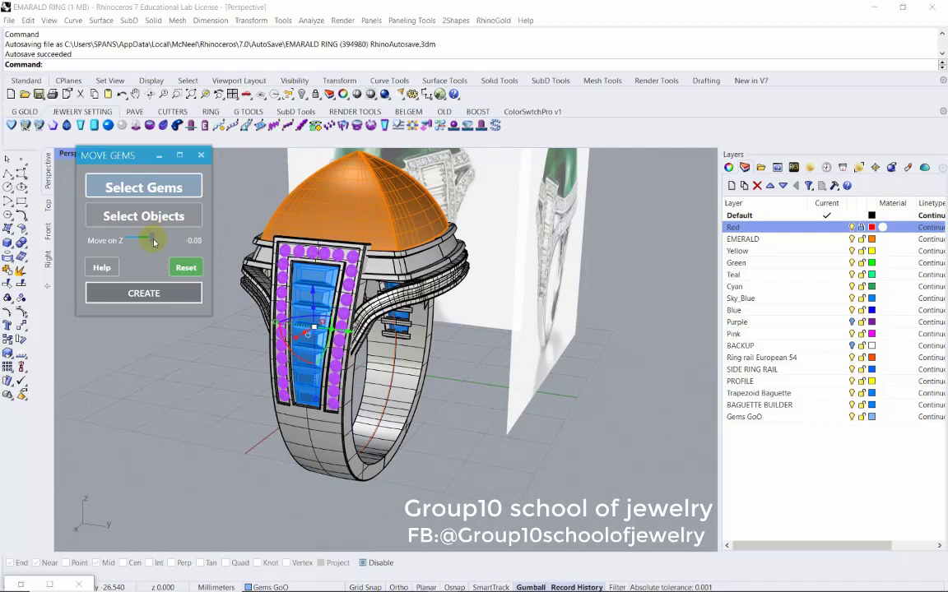
right_click_drag(272, 345, 188, 342)
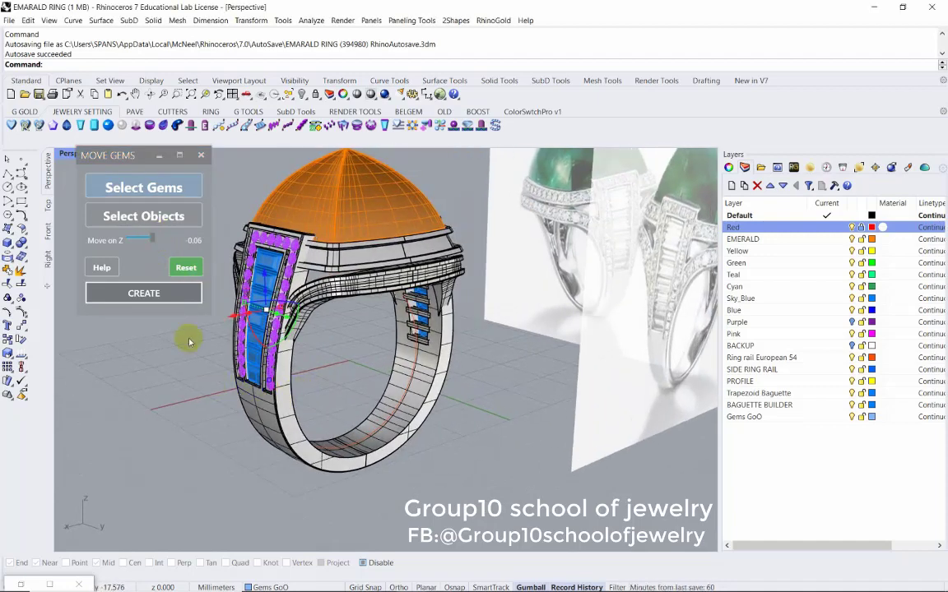
left_click(202, 155)
Group the selected gems with Ctrl+G and reopen the Move Gems panel
key("ctrl+g")
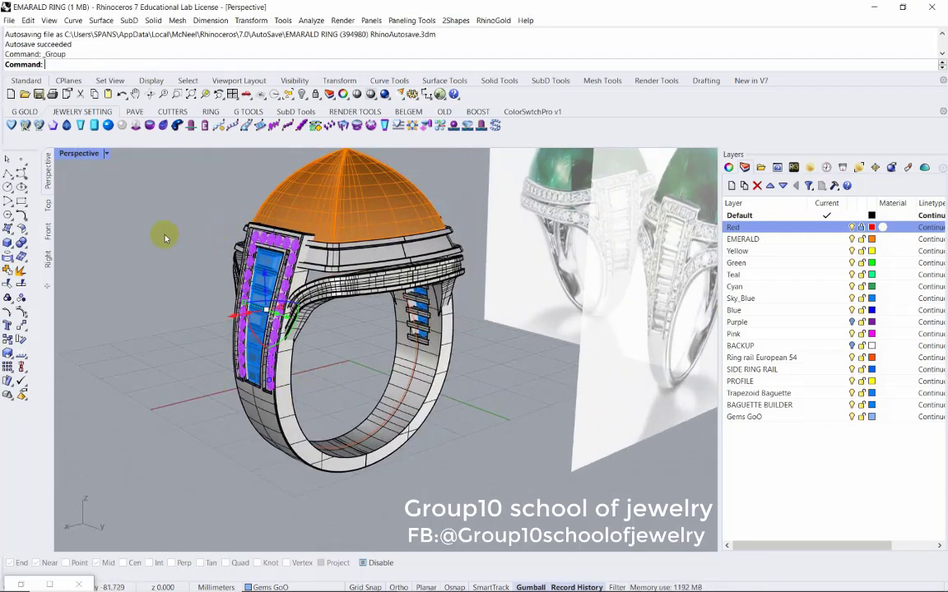
left_click(441, 127)
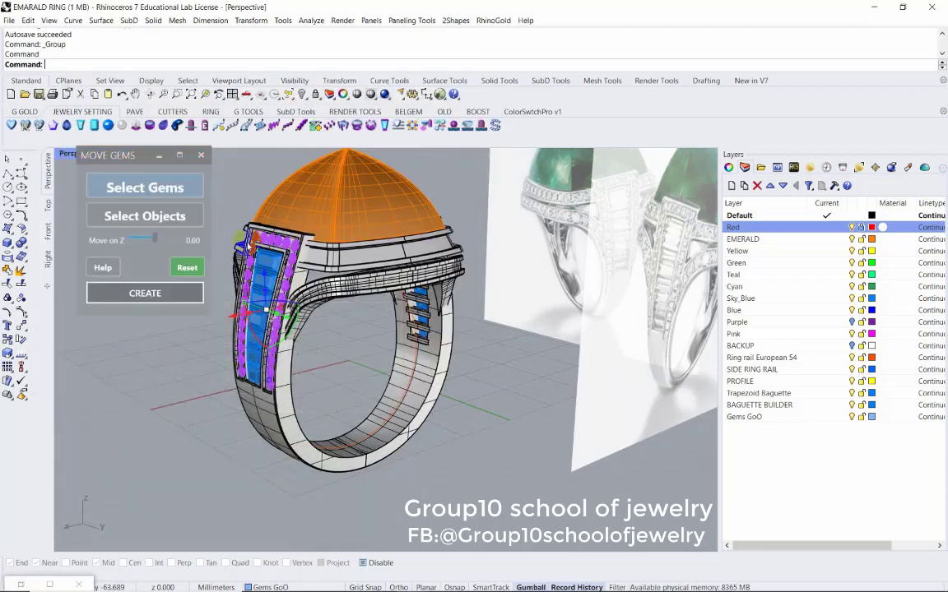
left_click(186, 199)
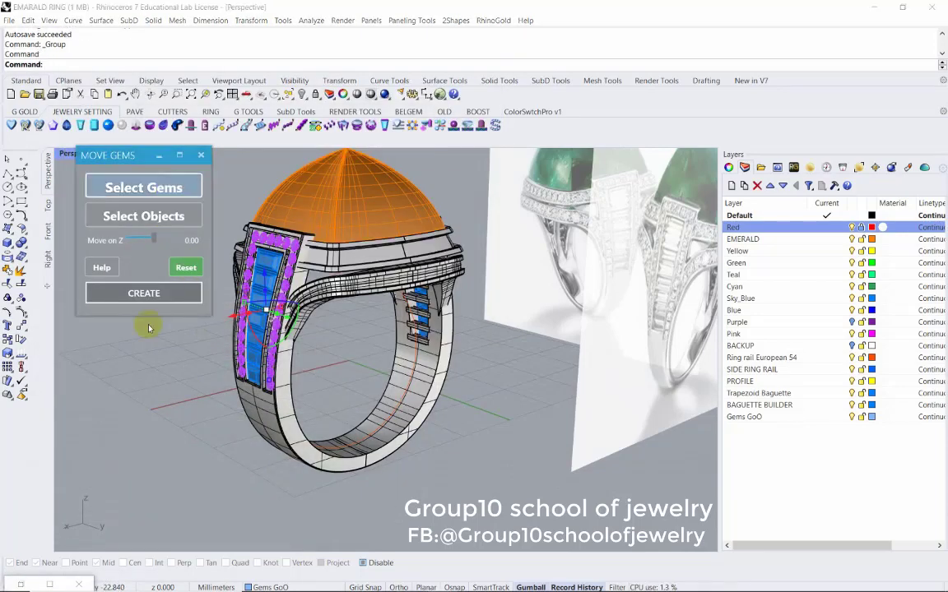
left_click(276, 317)
Close the Move Gems tool and clear the current selection
right_click_drag(228, 387, 305, 351)
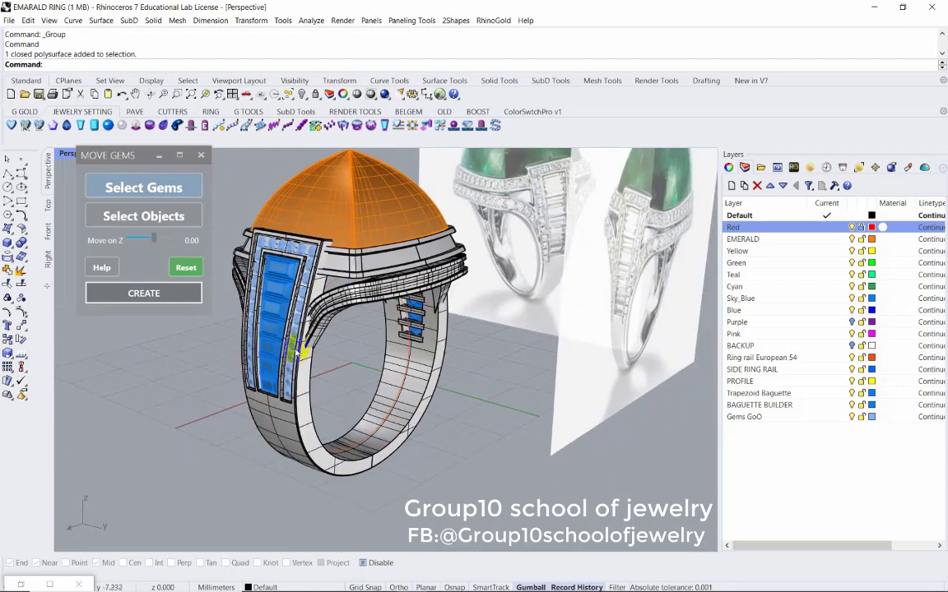
left_click(292, 349)
left_click(281, 386)
left_click(201, 155)
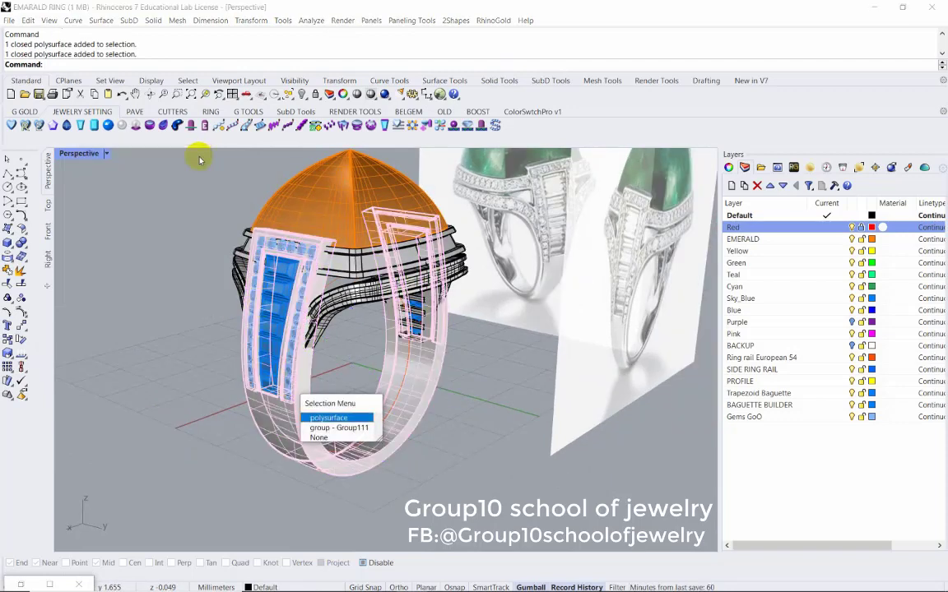
left_click(306, 251)
Nudge the 28 pavé gems slightly outward in Front view, then reselect them in Perspective
left_click(47, 224)
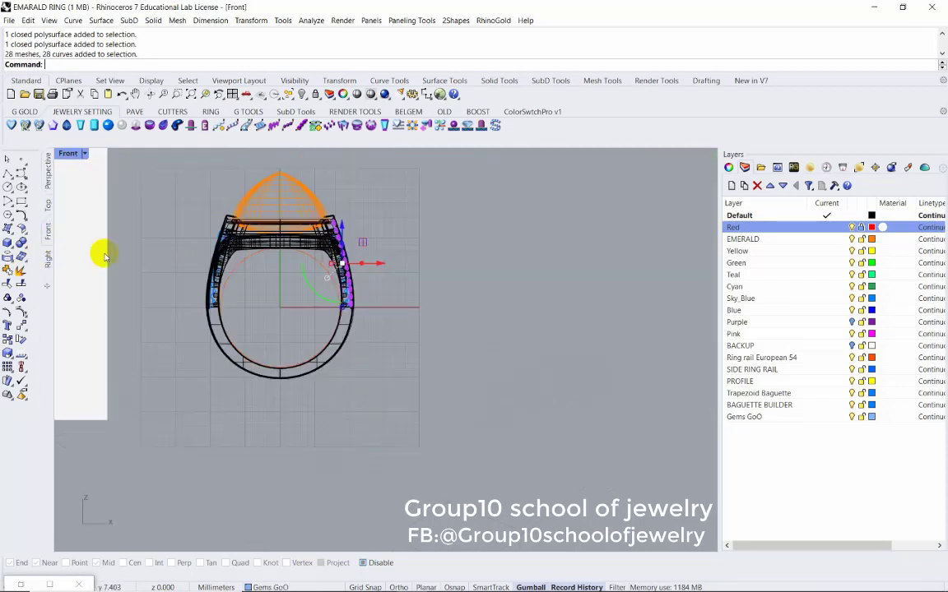
scroll(391, 236, "up", 3)
scroll(353, 255, "up", 3)
left_click_drag(255, 304, 240, 280)
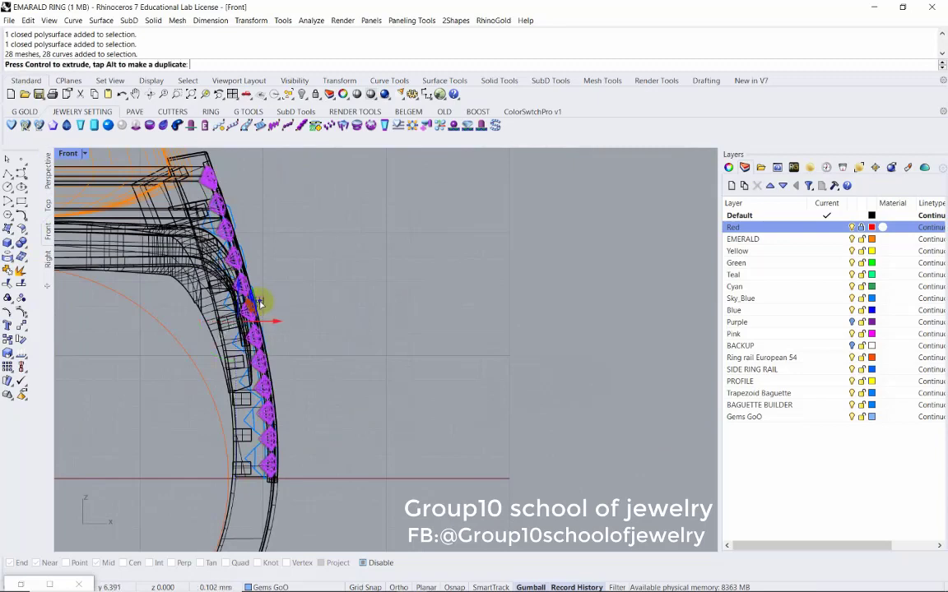
left_click(323, 256)
left_click(47, 172)
right_click_drag(405, 250, 274, 192)
left_click(317, 209)
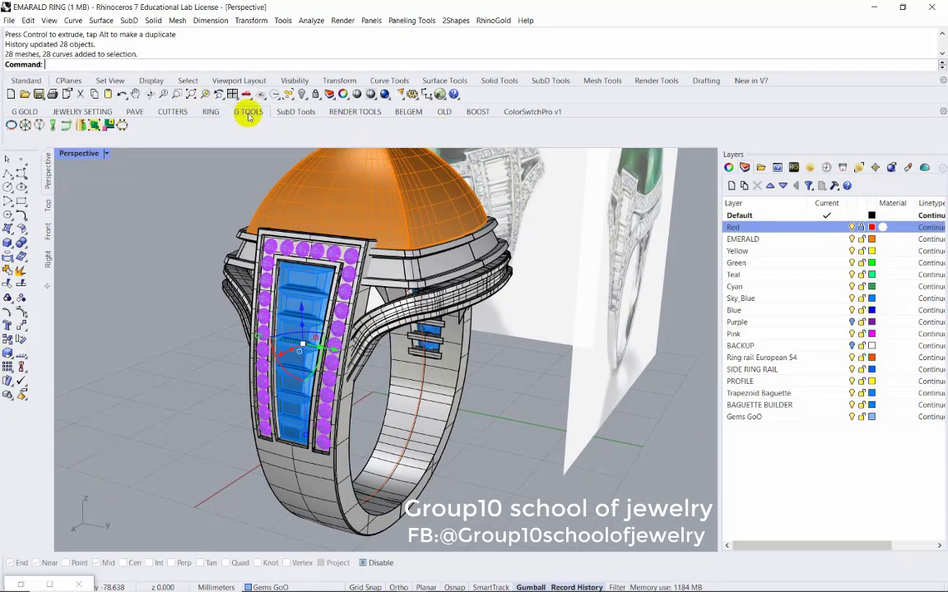
Generate trial size 0.5 spire cutters for the 28 pavé gems on a new SPIRE layer
left_click(296, 112)
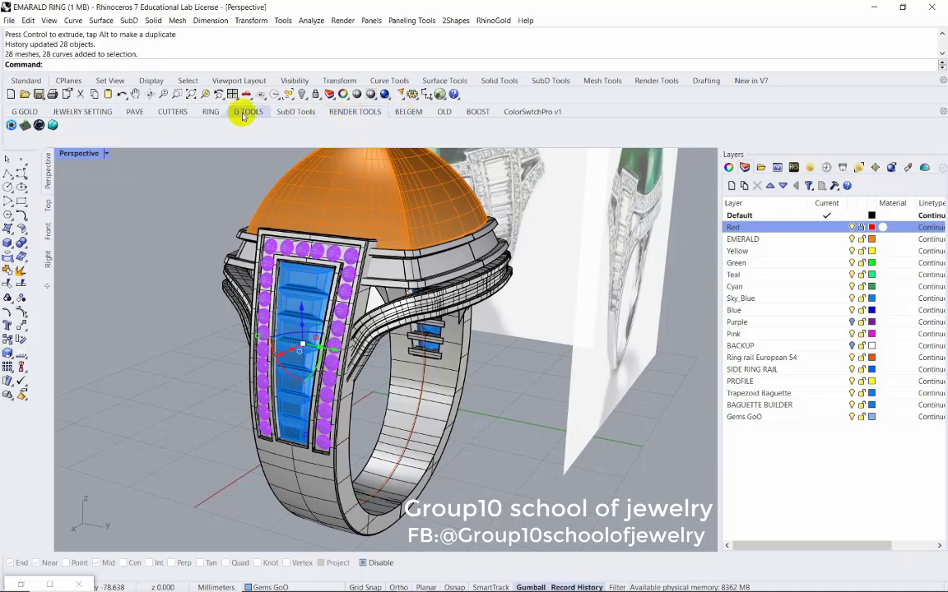
left_click(20, 113)
left_click(13, 123)
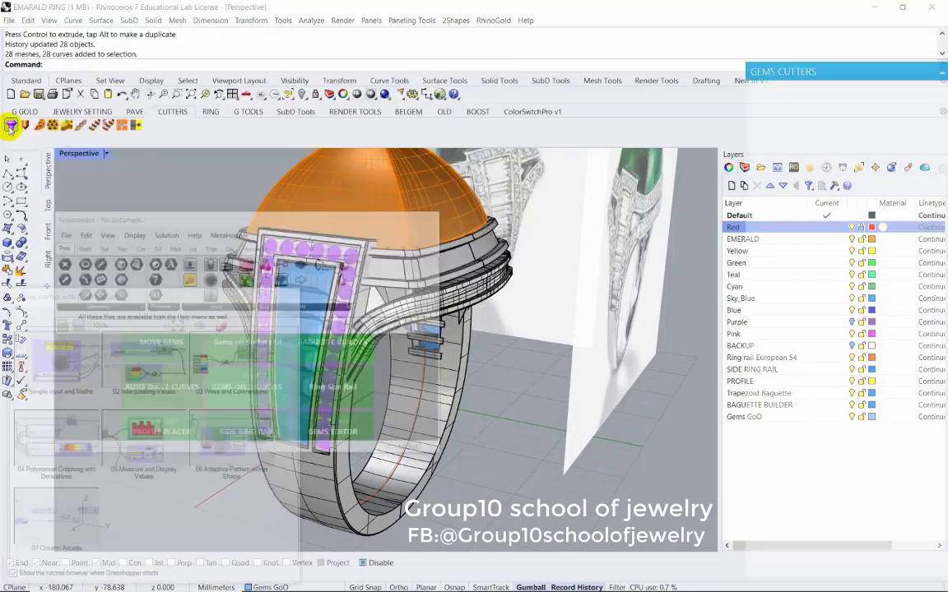
left_click_drag(900, 72, 715, 69)
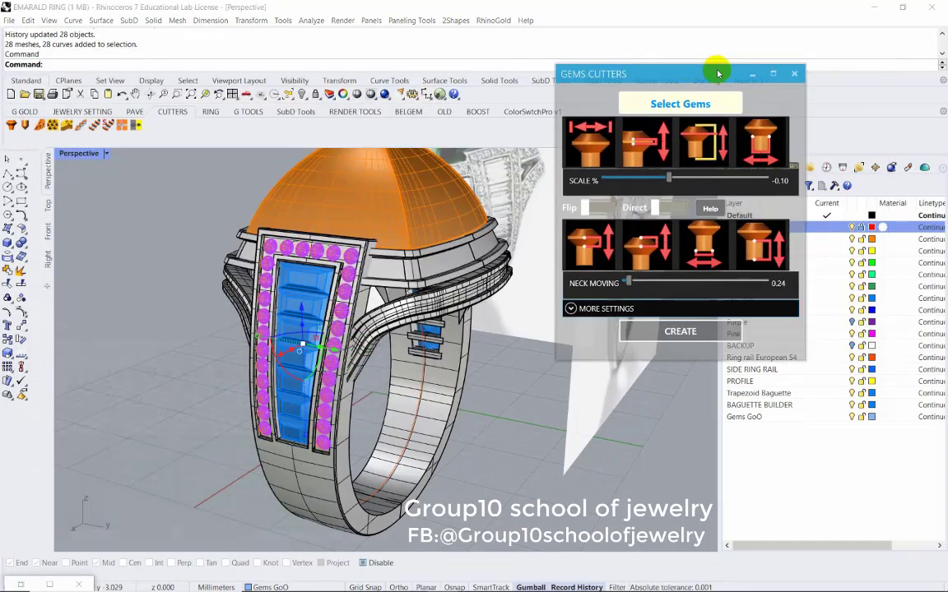
left_click(24, 124)
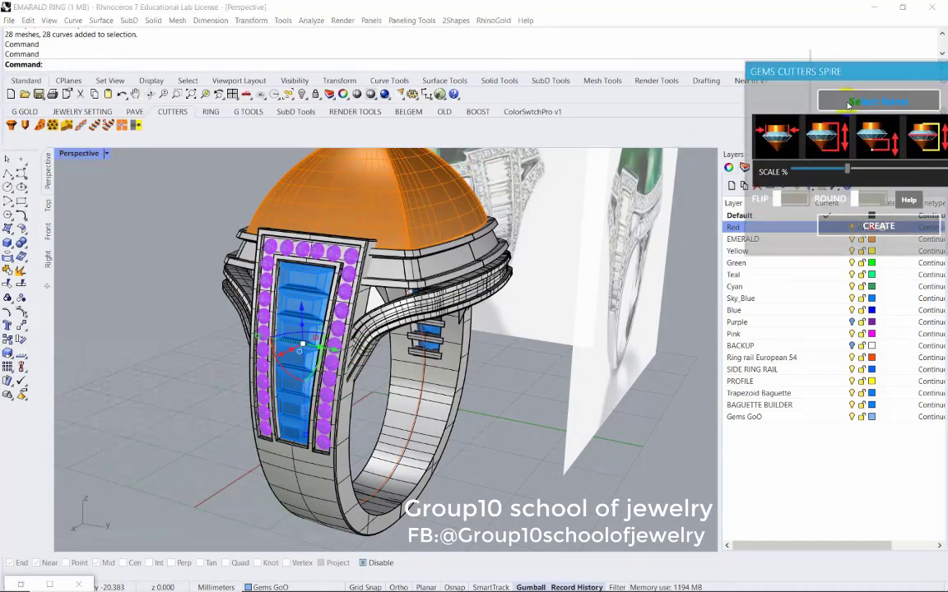
scroll(344, 226, "up", 2)
scroll(345, 246, "up", 2)
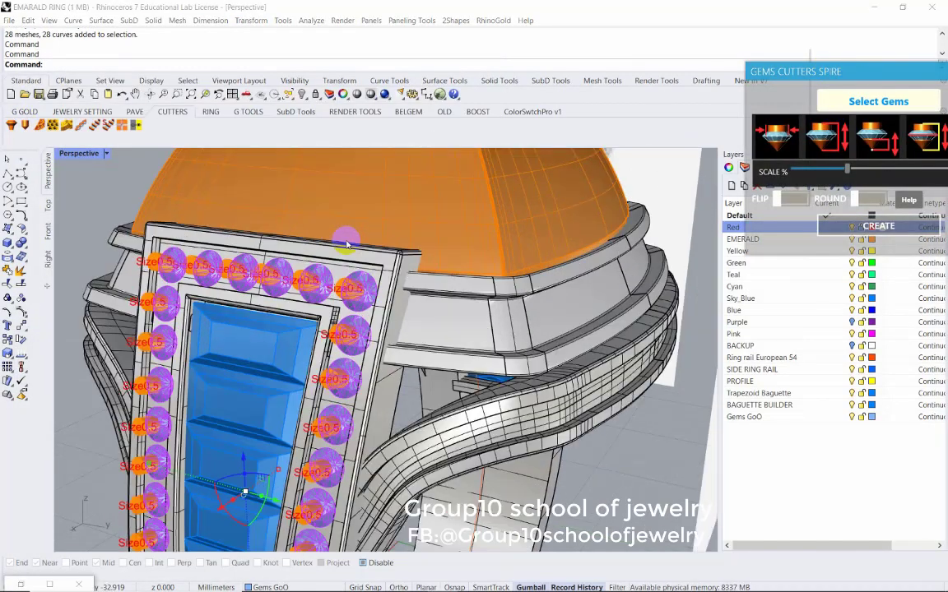
scroll(385, 246, "down", 1)
right_click_drag(384, 251, 650, 105)
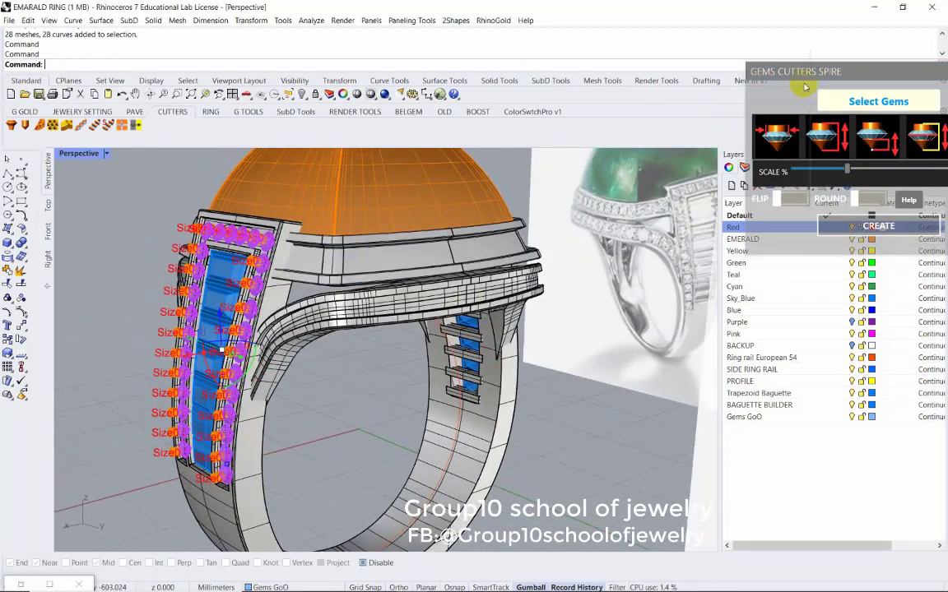
left_click_drag(785, 76, 552, 116)
left_click(767, 112)
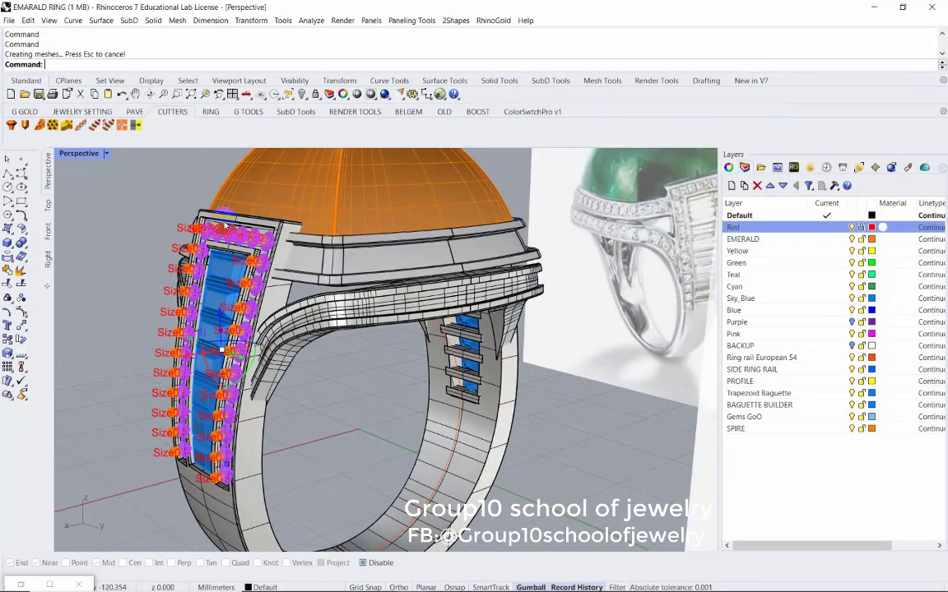
Select the 28 trial cutters and delete them
mouse_move(136, 211)
right_mouse_down()
mouse_move(258, 257)
mouse_move(271, 243)
right_mouse_up()
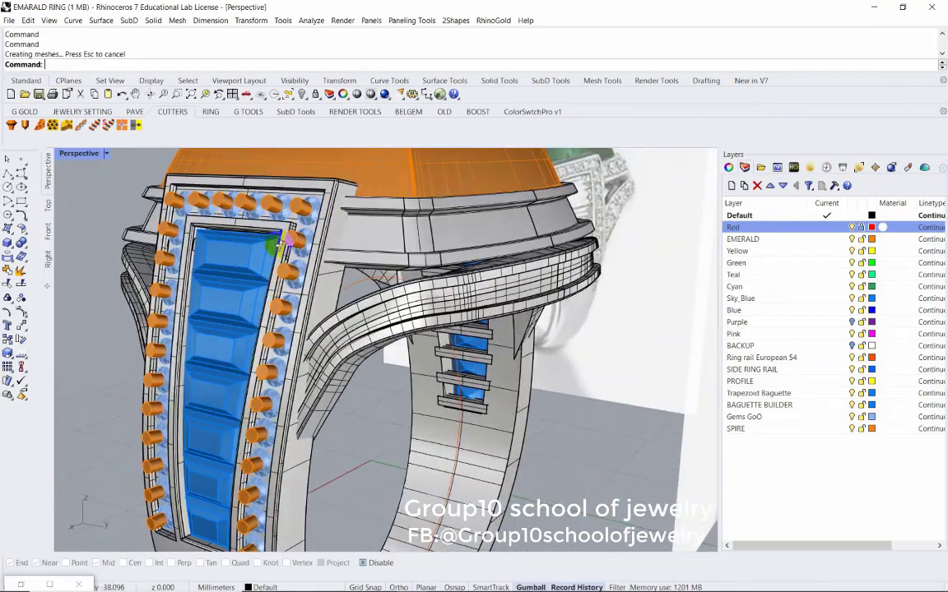
left_click(292, 206)
right_click_drag(292, 206, 301, 259)
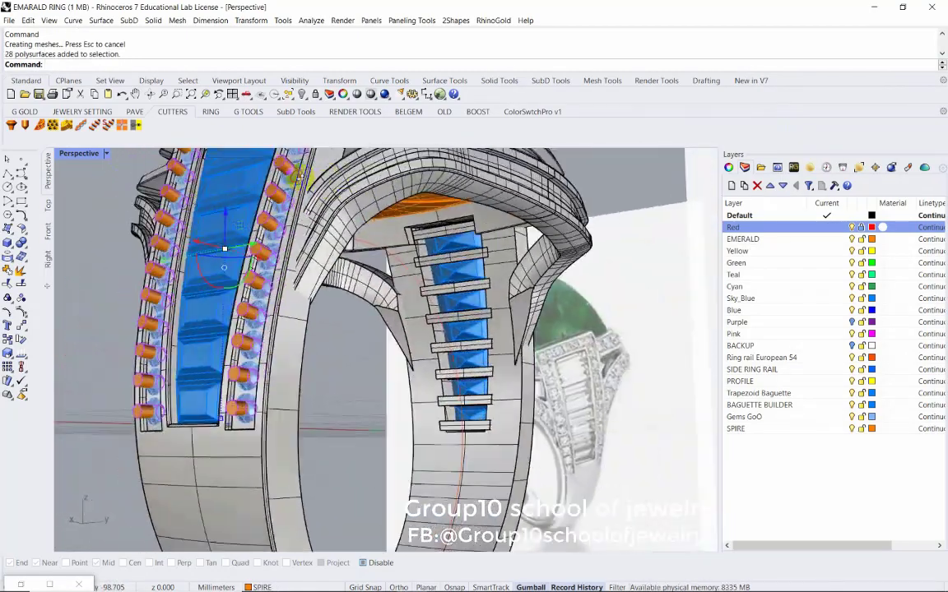
key("Delete")
Reselect the pavé gems and set the spire cutter scale to 0.83
left_click(281, 275)
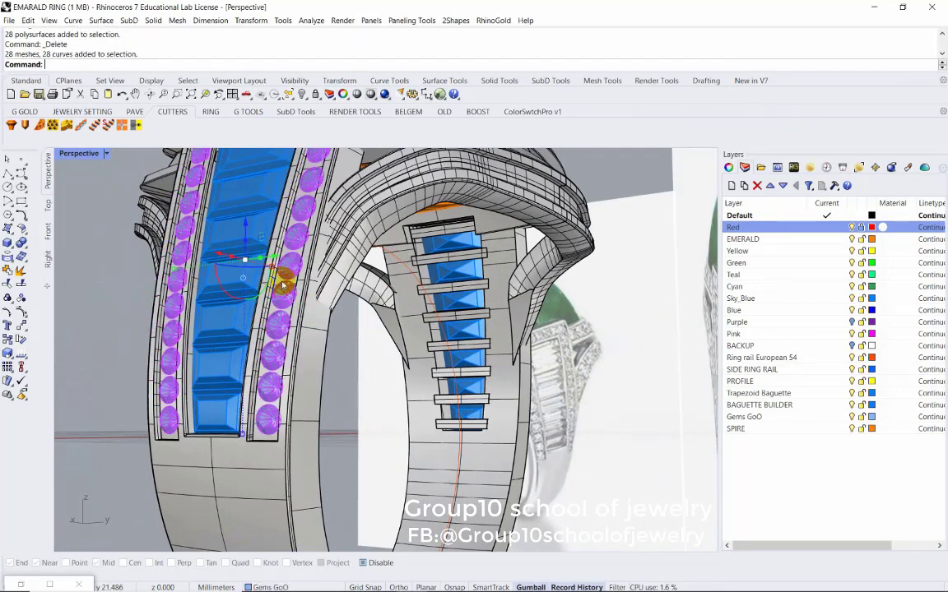
left_click(24, 125)
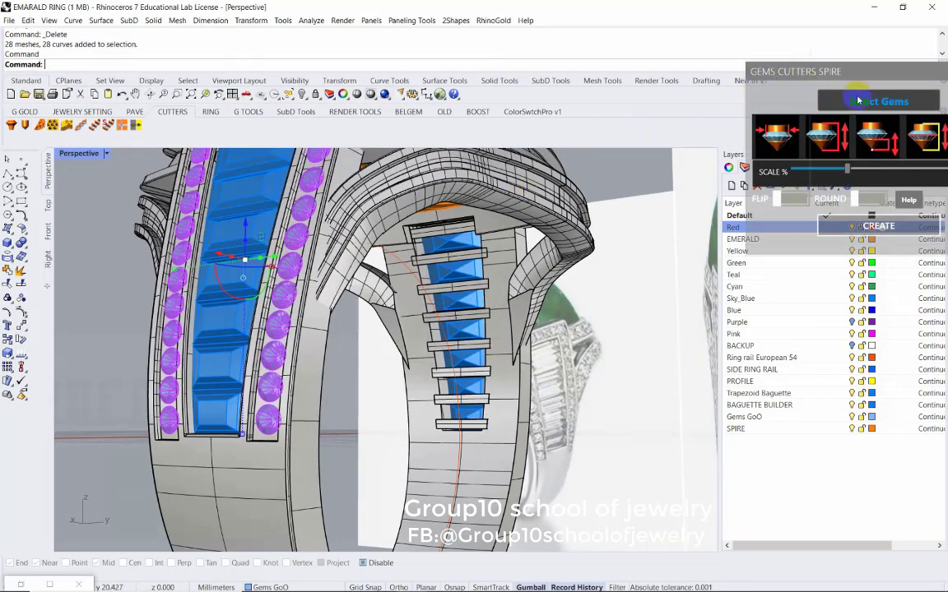
left_click_drag(789, 72, 598, 97)
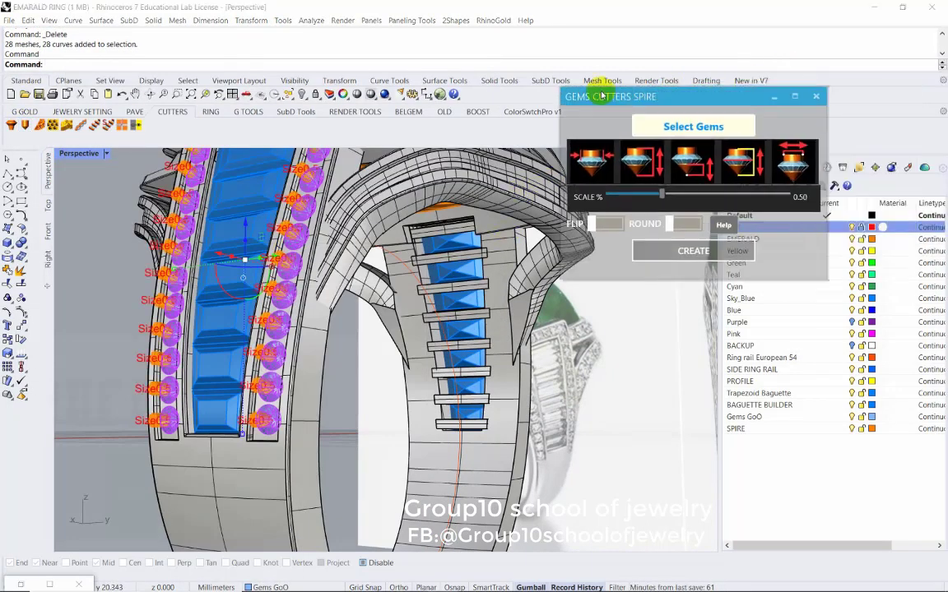
left_click_drag(672, 199, 714, 200)
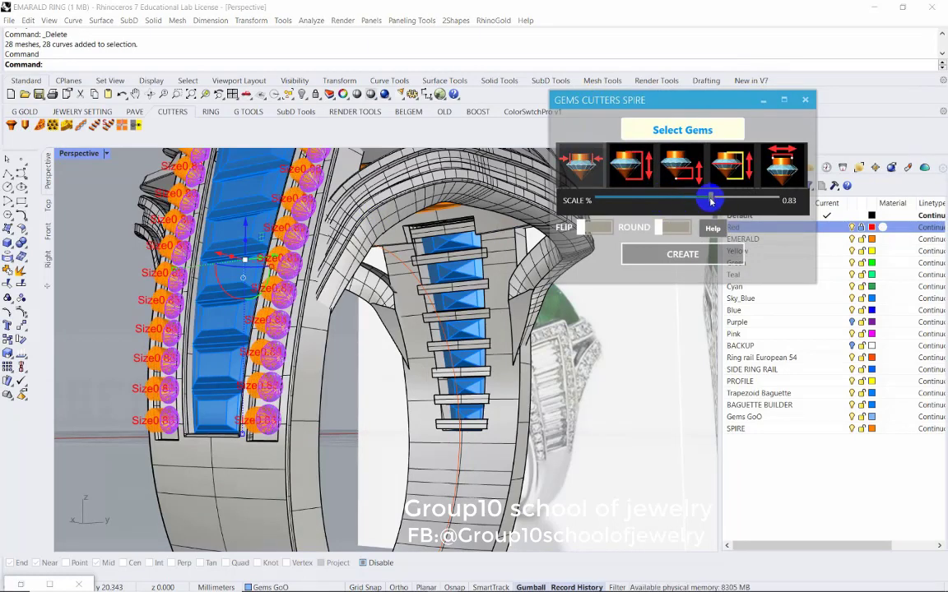
Switch the Perspective viewport to Wireframe to inspect the cutter previews
mouse_move(360, 370)
right_mouse_down()
mouse_move(281, 359)
mouse_move(130, 158)
right_mouse_up()
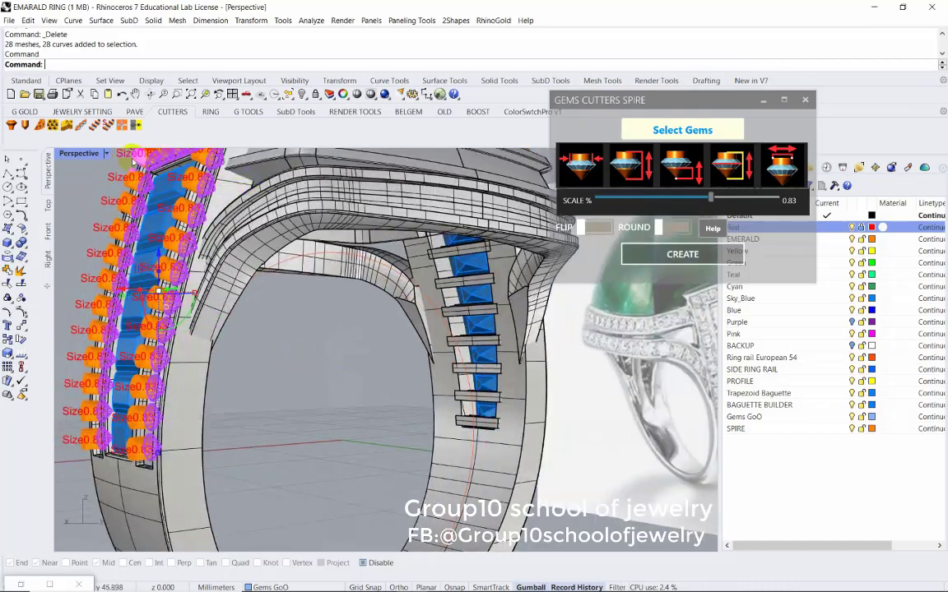
left_click(106, 153)
left_click(138, 165)
mouse_move(247, 296)
right_mouse_down()
mouse_move(269, 323)
mouse_move(256, 321)
mouse_move(254, 338)
mouse_move(267, 343)
right_mouse_up()
scroll(160, 233, "up", 5)
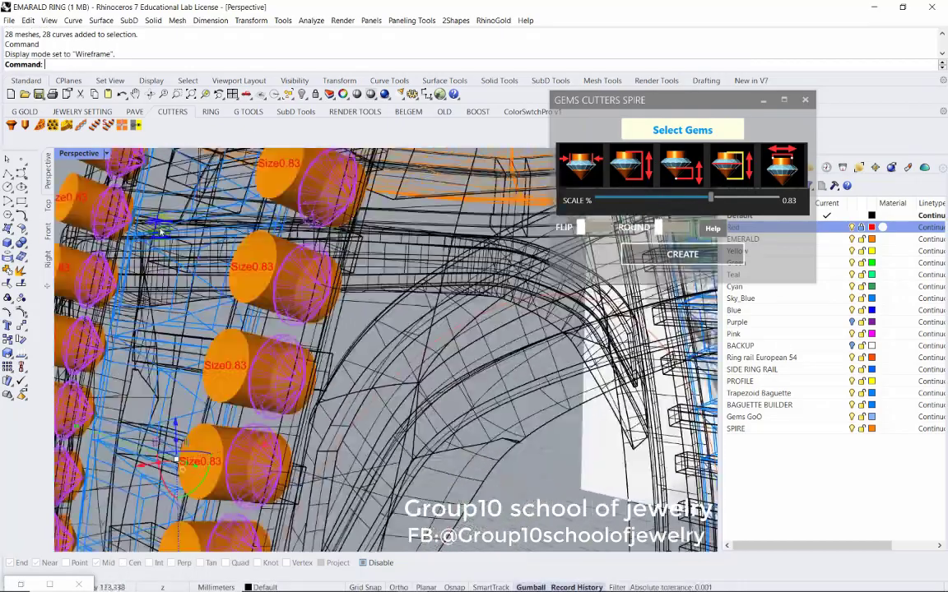
scroll(173, 232, "down", 3)
scroll(172, 233, "down", 2)
scroll(173, 233, "down", 1)
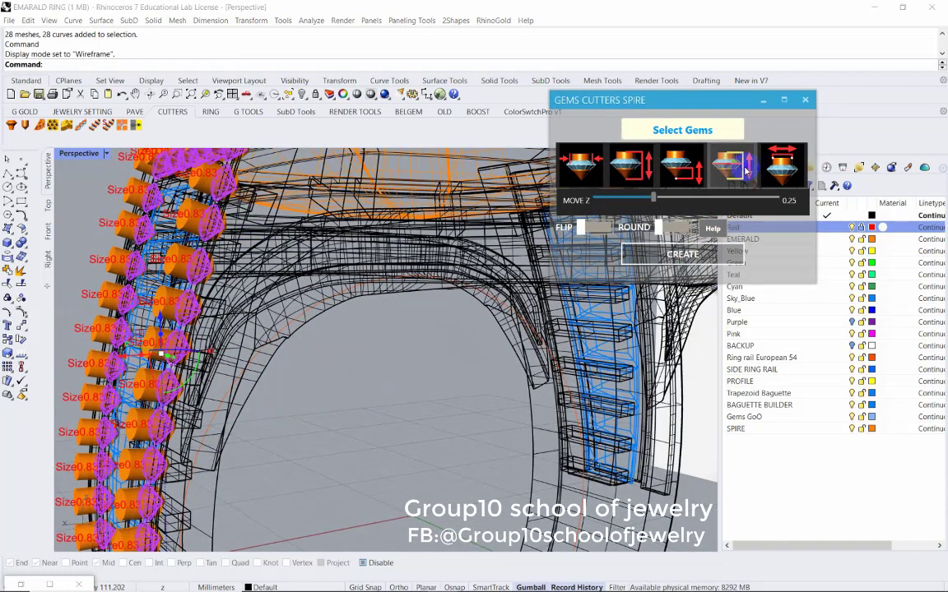
Set the spire move to 1.72 and create the spire cutters
left_click(676, 164)
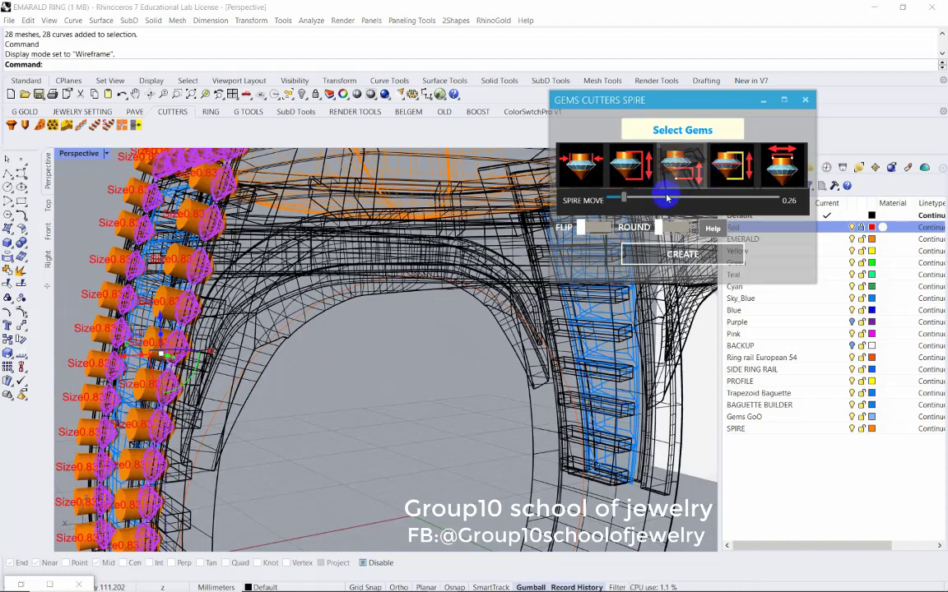
left_click_drag(625, 200, 721, 204)
left_click(751, 203)
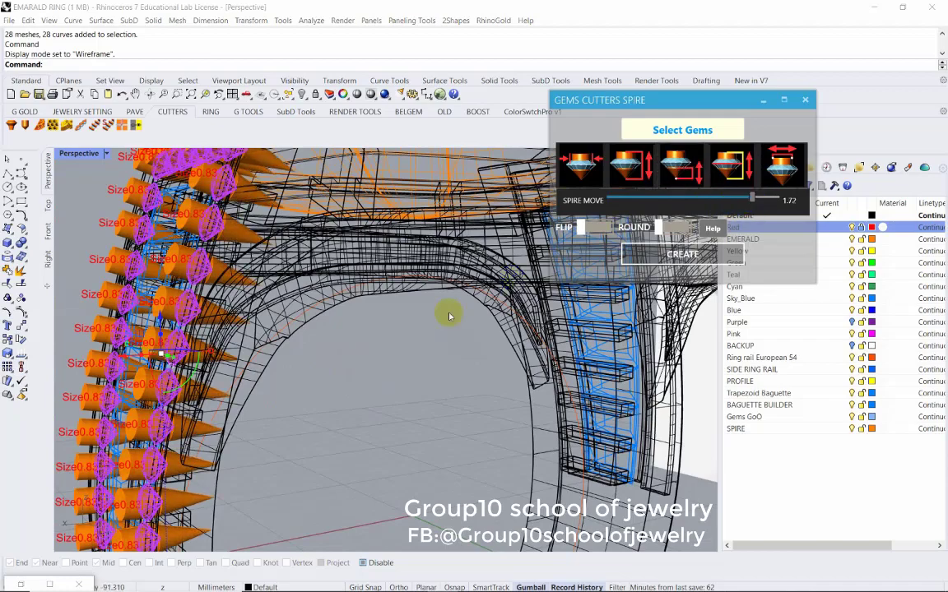
right_click_drag(412, 380, 327, 338)
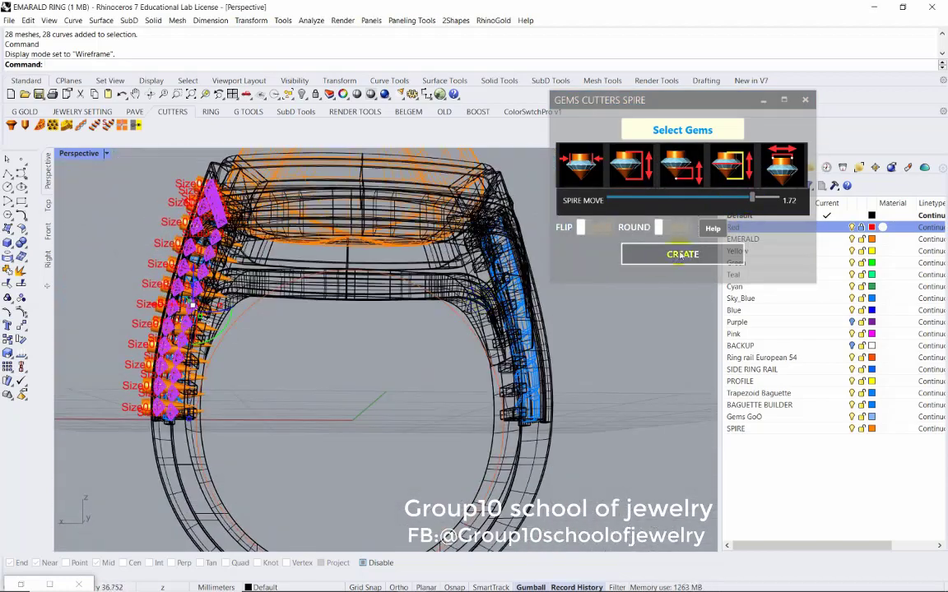
left_click(804, 99)
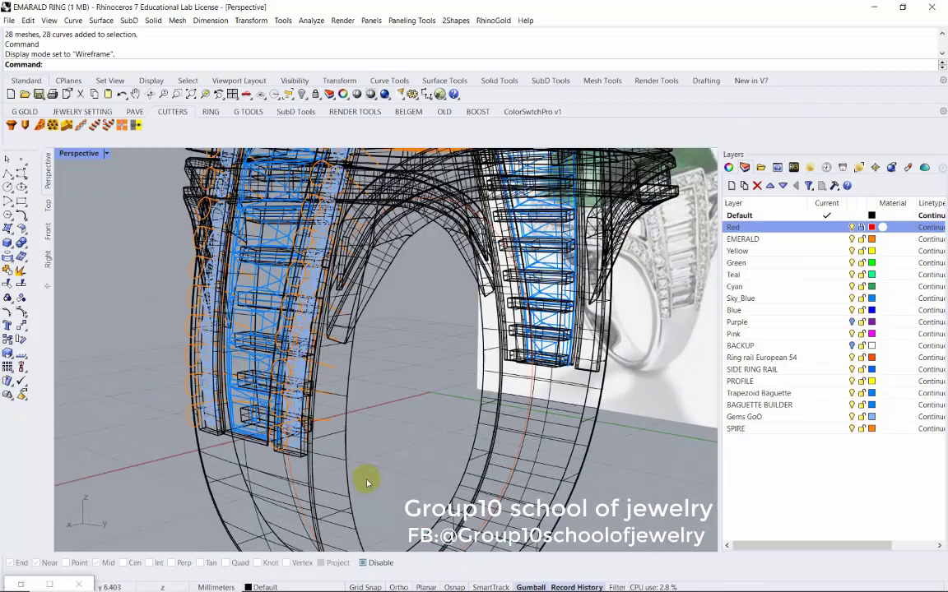
right_click_drag(212, 328, 132, 309)
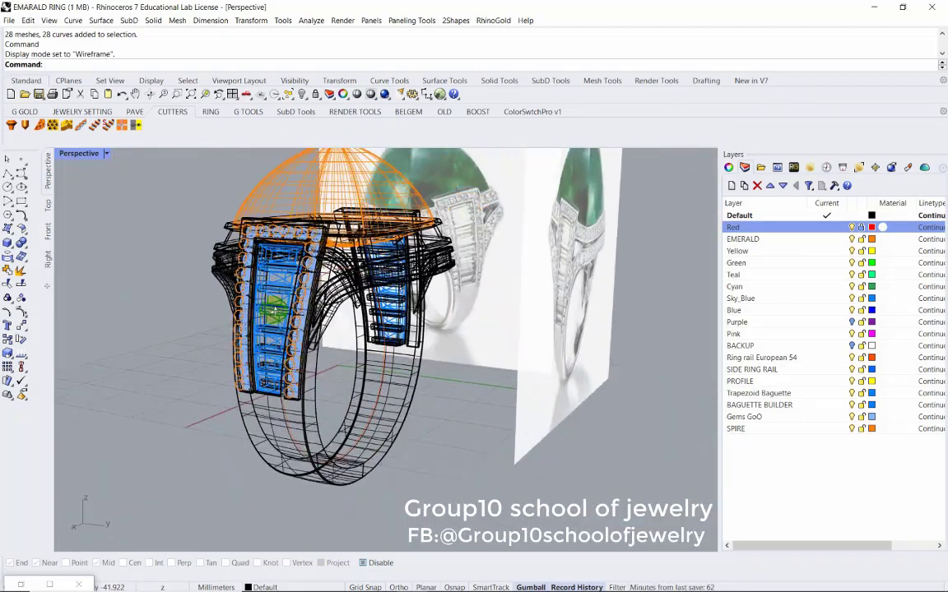
right_click_drag(132, 308, 345, 313)
scroll(317, 308, "up", 2)
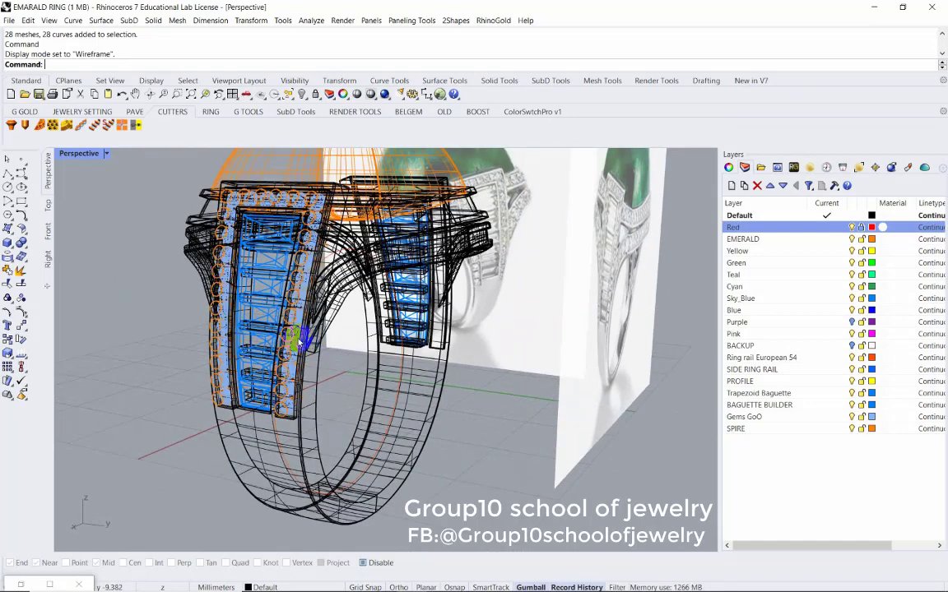
Boolean-difference the spire cutters from the ring shank
left_click(27, 253)
left_click(37, 246)
left_click(212, 436)
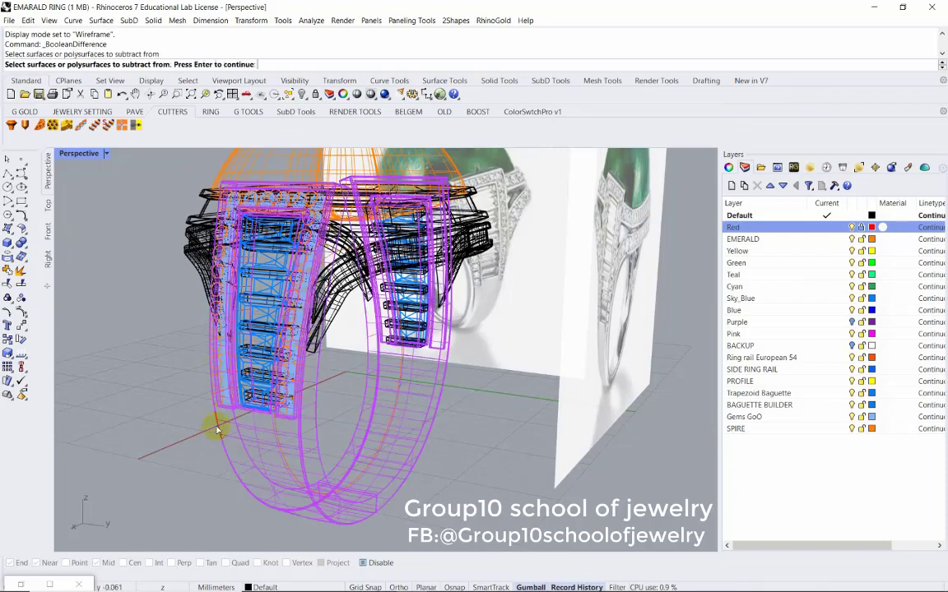
key("Return")
right_click_drag(213, 420, 152, 328)
key("Return")
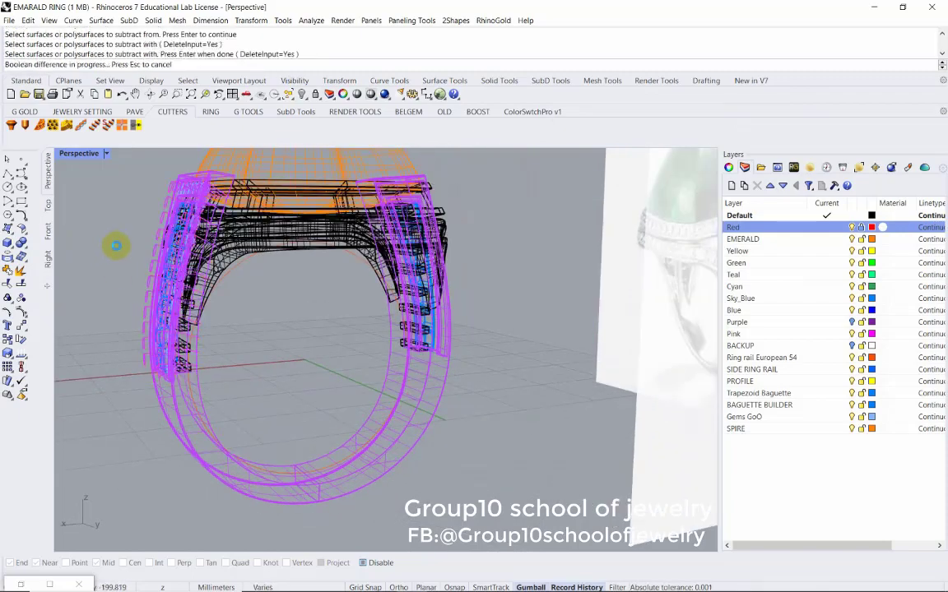
Set the Perspective viewport back to Shaded display
mouse_move(127, 249)
right_mouse_down()
mouse_move(241, 246)
mouse_move(316, 267)
mouse_move(666, 178)
right_mouse_up()
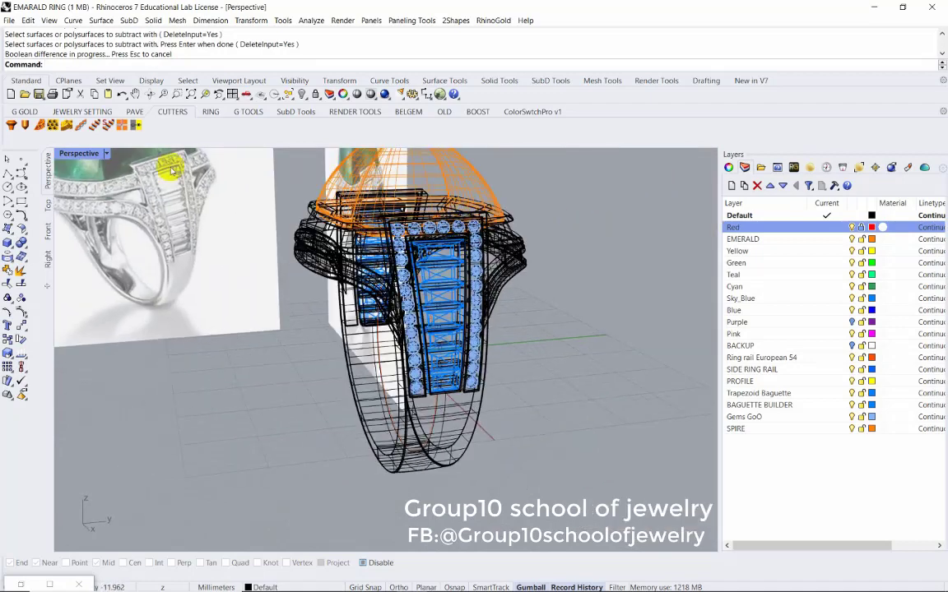
left_click(79, 153)
left_click(148, 181)
mouse_move(512, 320)
right_mouse_down()
mouse_move(427, 256)
mouse_move(383, 274)
right_mouse_up()
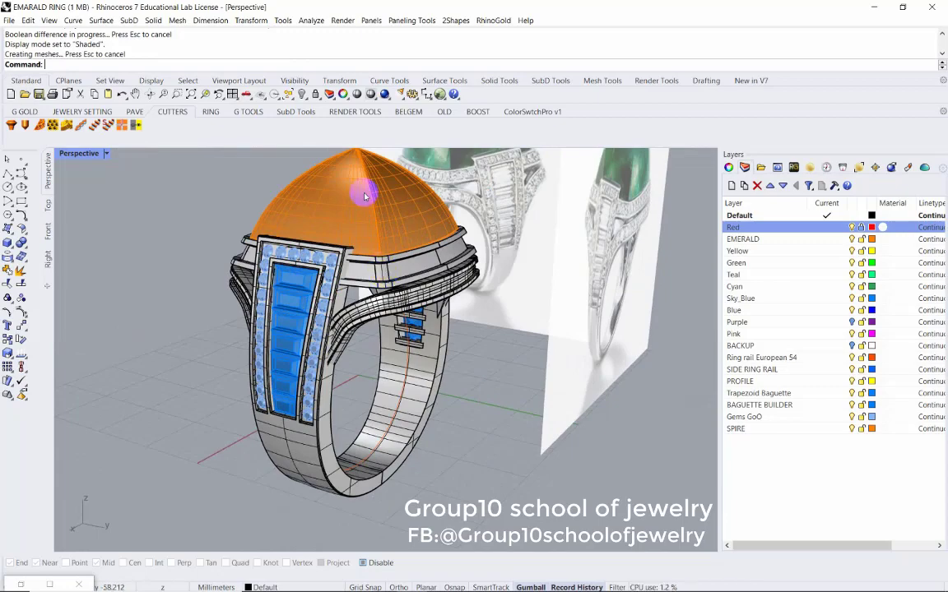
Orbit to face the gallery band, select the ring head, and bring up the PAVE tools
mouse_move(364, 195)
right_mouse_down()
mouse_move(381, 266)
mouse_move(406, 227)
right_mouse_up()
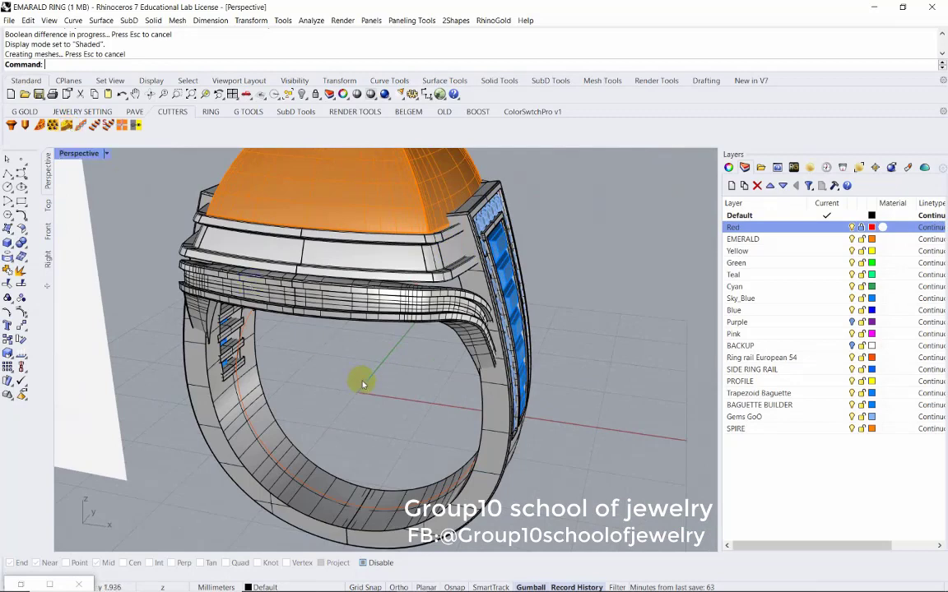
mouse_move(360, 380)
right_mouse_down()
mouse_move(363, 333)
mouse_move(355, 334)
mouse_move(378, 268)
right_mouse_up()
left_click(378, 267)
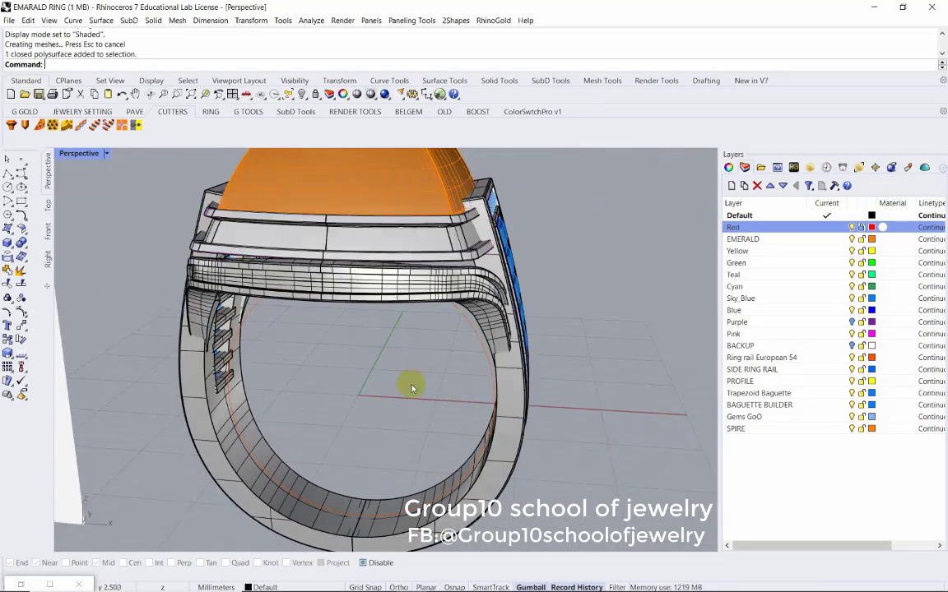
left_click(131, 112)
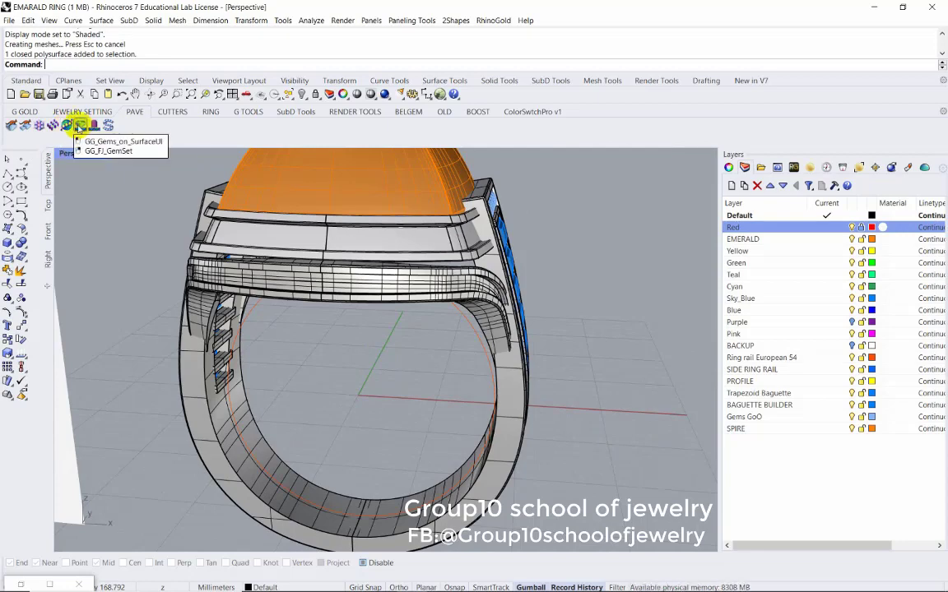
Place nine 1 mm round gems with 0.15 spacing along the gallery band
left_click(78, 125)
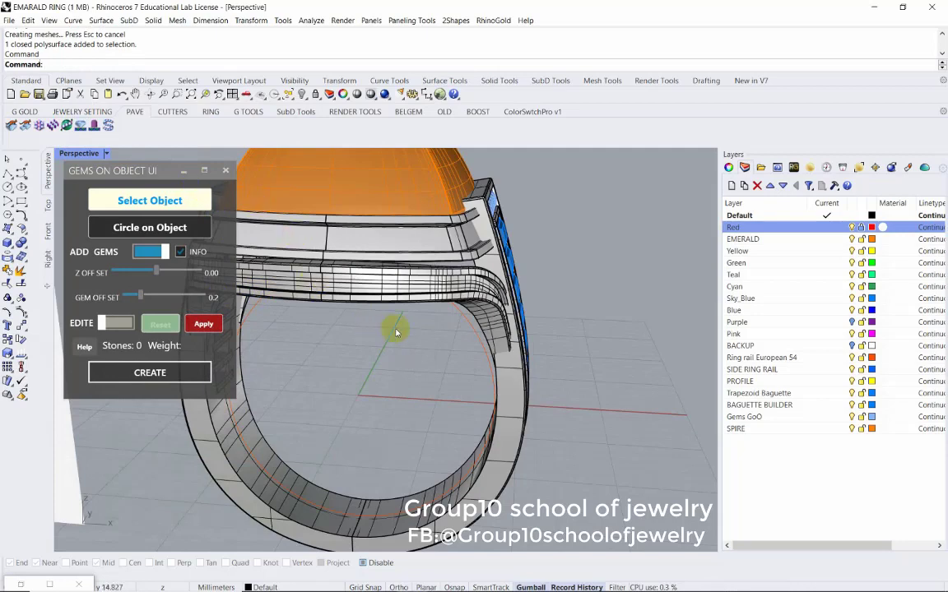
right_click_drag(396, 332, 272, 279)
left_click(150, 201)
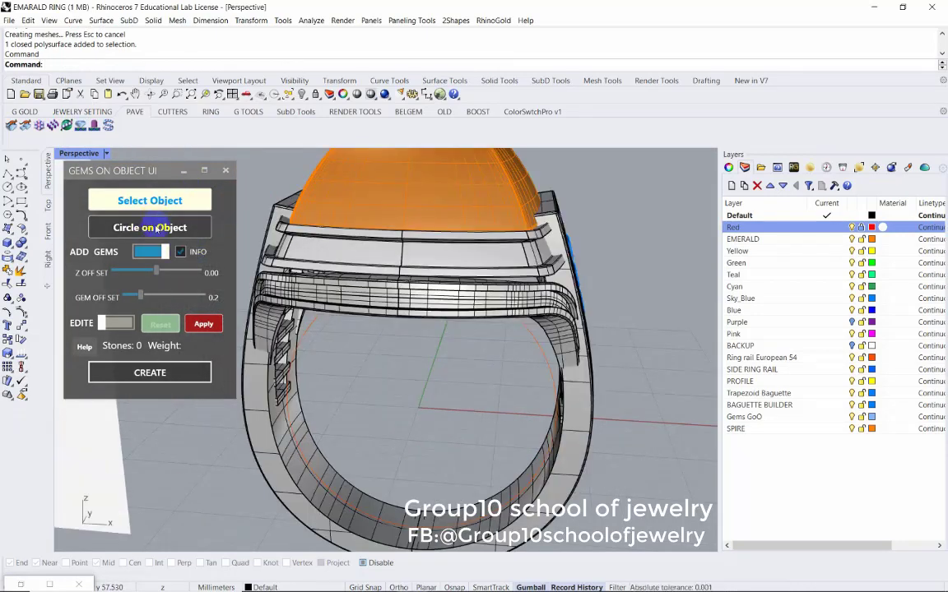
left_click(387, 268)
scroll(402, 253, "up", 2)
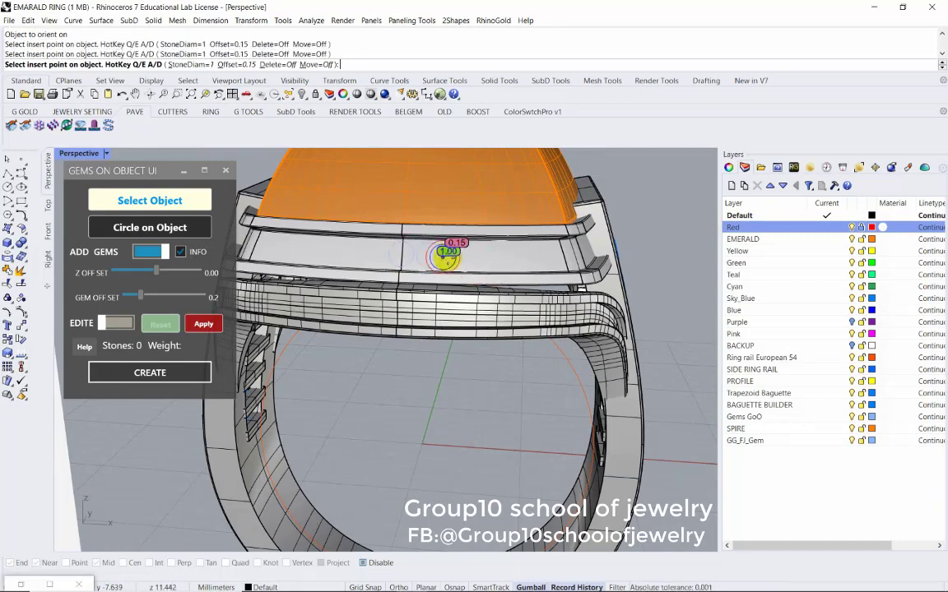
right_click_drag(448, 254, 440, 258)
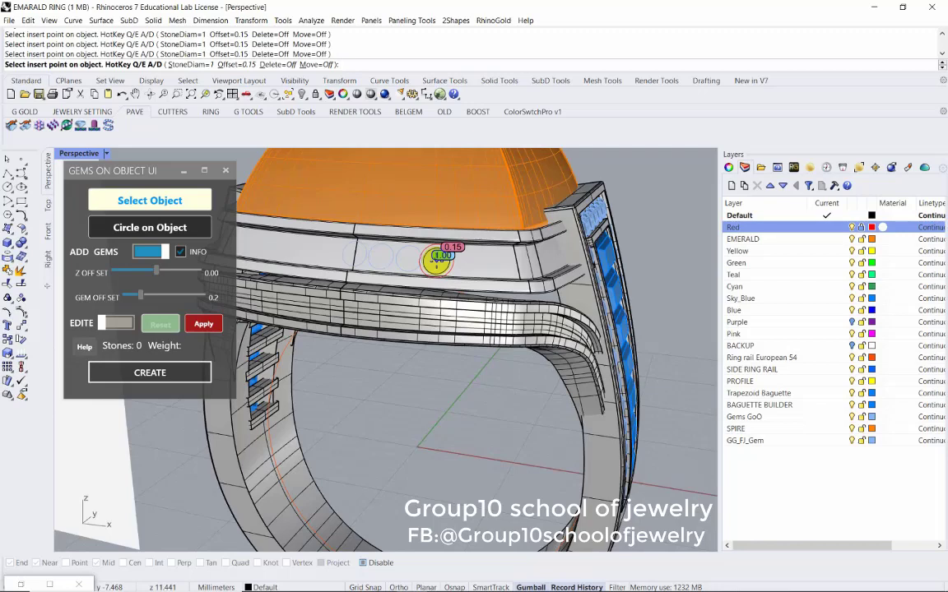
right_click_drag(436, 260, 429, 260)
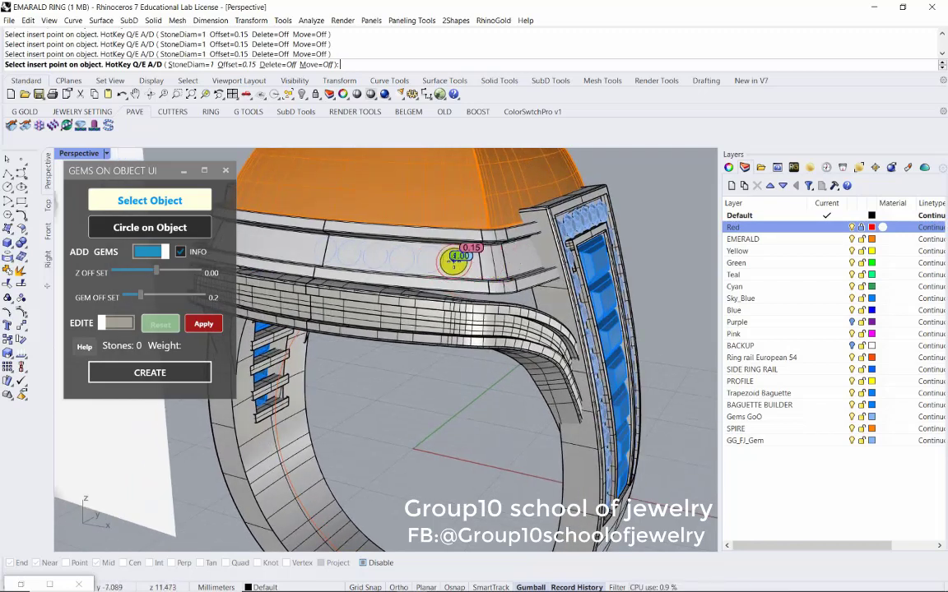
right_click_drag(460, 260, 441, 261)
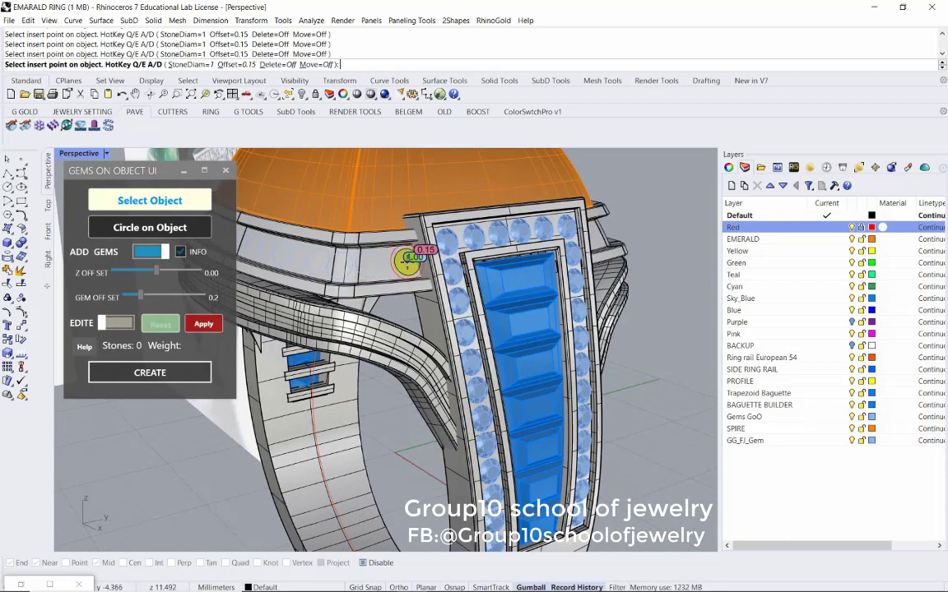
right_click_drag(403, 260, 346, 263)
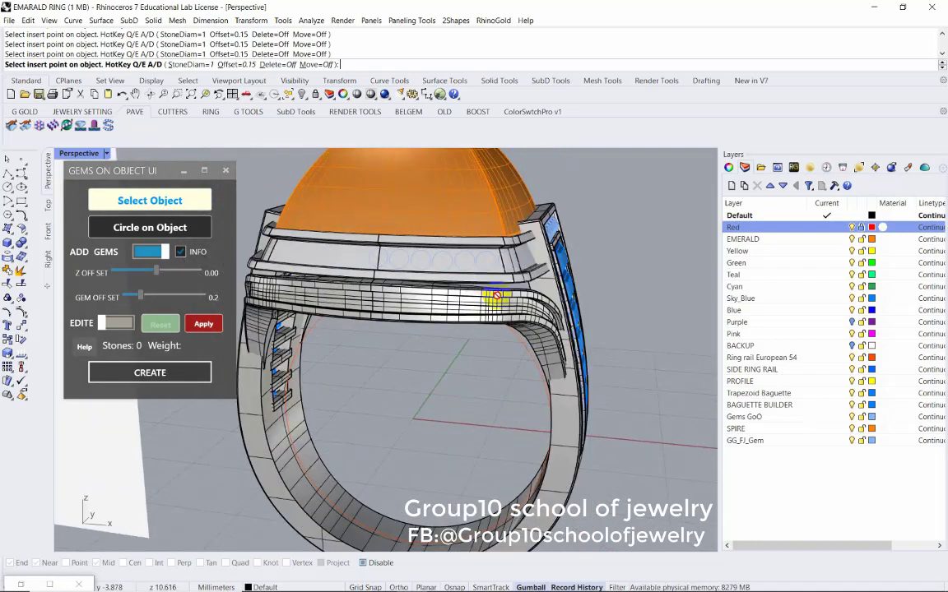
key("Return")
left_click(225, 170)
mouse_move(418, 234)
right_mouse_down()
mouse_move(401, 355)
mouse_move(425, 278)
mouse_move(311, 323)
mouse_move(421, 303)
mouse_move(385, 347)
right_mouse_up()
Select the band-row gems, choosing the single gem polysurface rather than the group
left_click(311, 292)
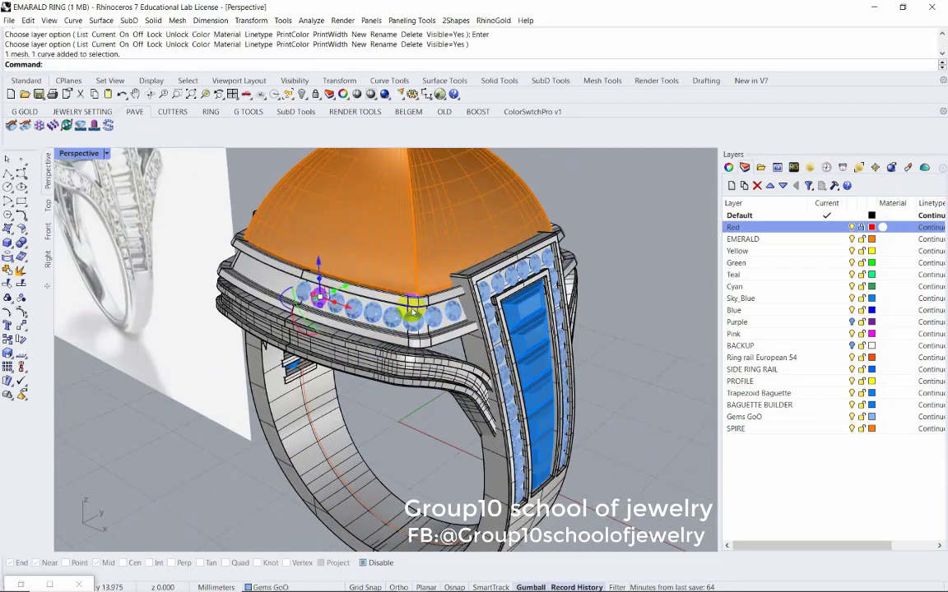
left_click(434, 314)
left_click(453, 311)
left_click(435, 333)
left_click(463, 355)
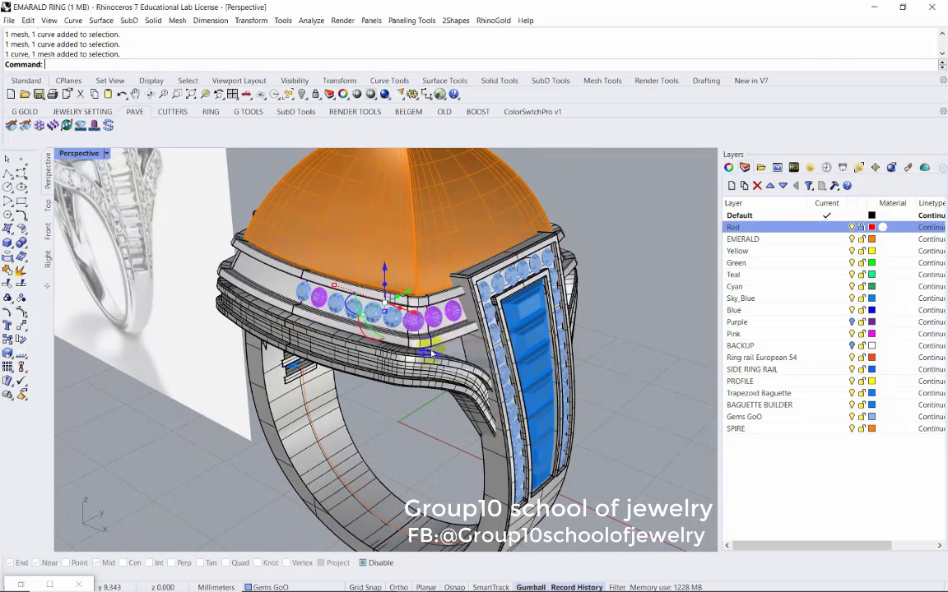
scroll(392, 302, "up", 6)
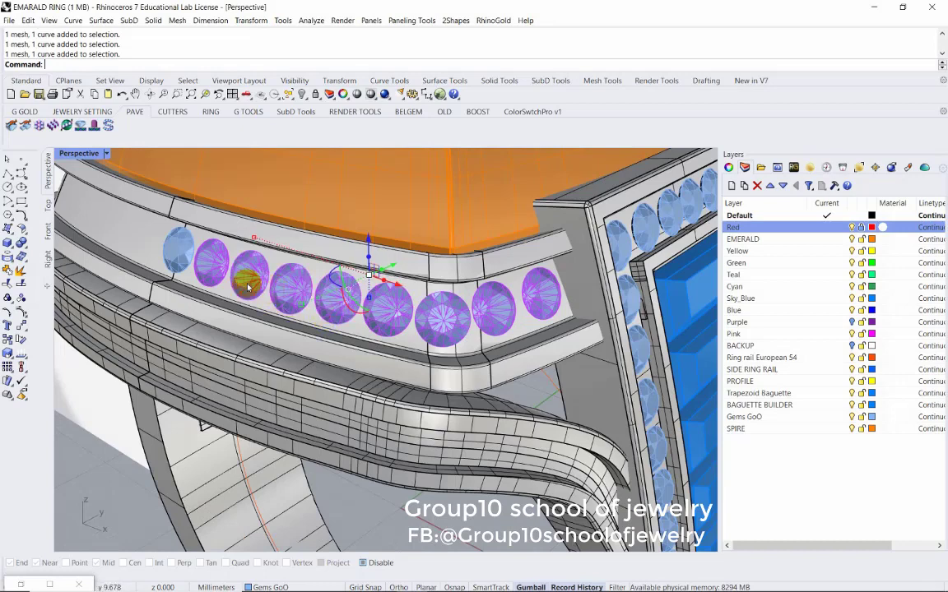
scroll(215, 275, "down", 5)
Browse the toolbar tabs to reach the JEWELRY SETTING tools
middle_click(229, 265)
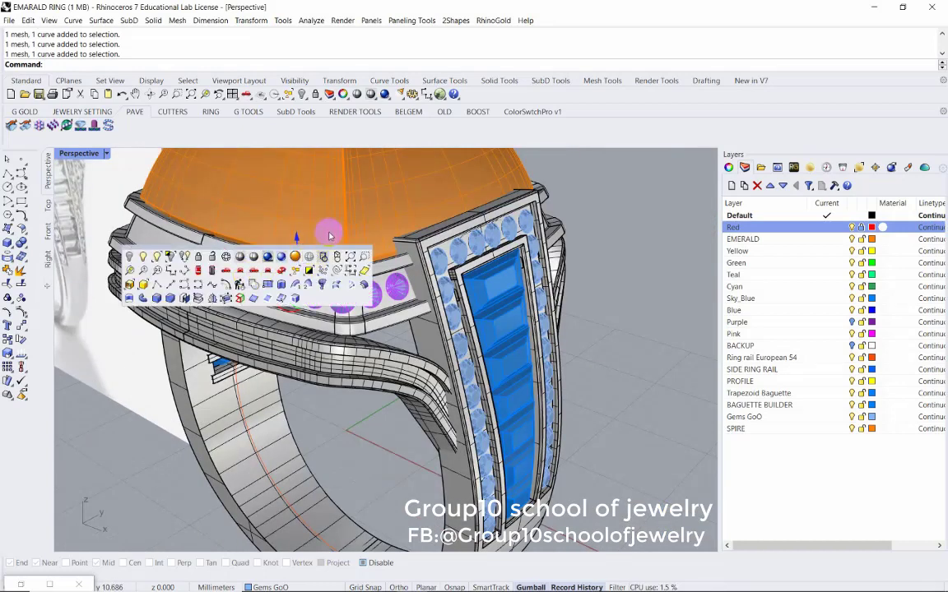
left_click(207, 112)
left_click(158, 114)
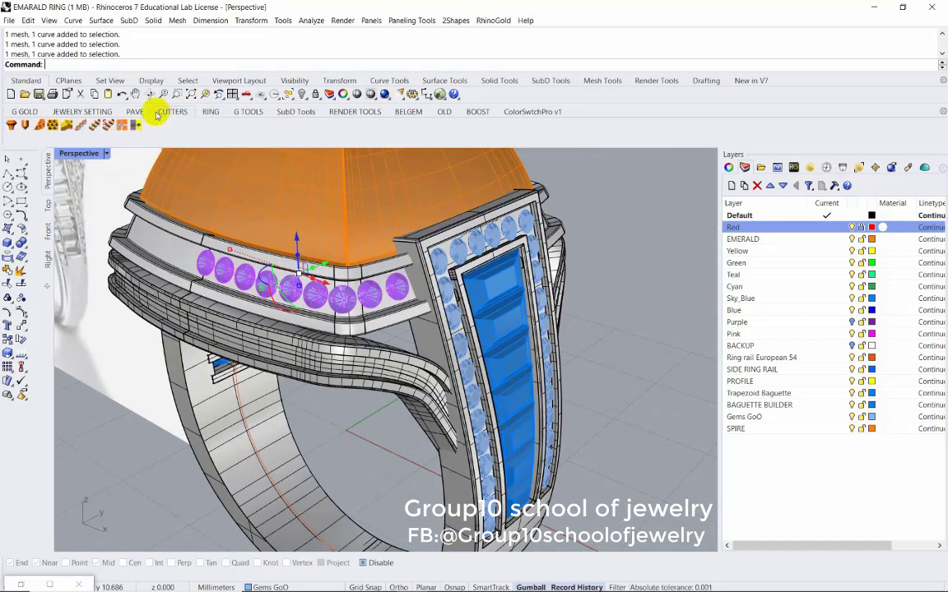
left_click(144, 115)
left_click(249, 112)
left_click(210, 112)
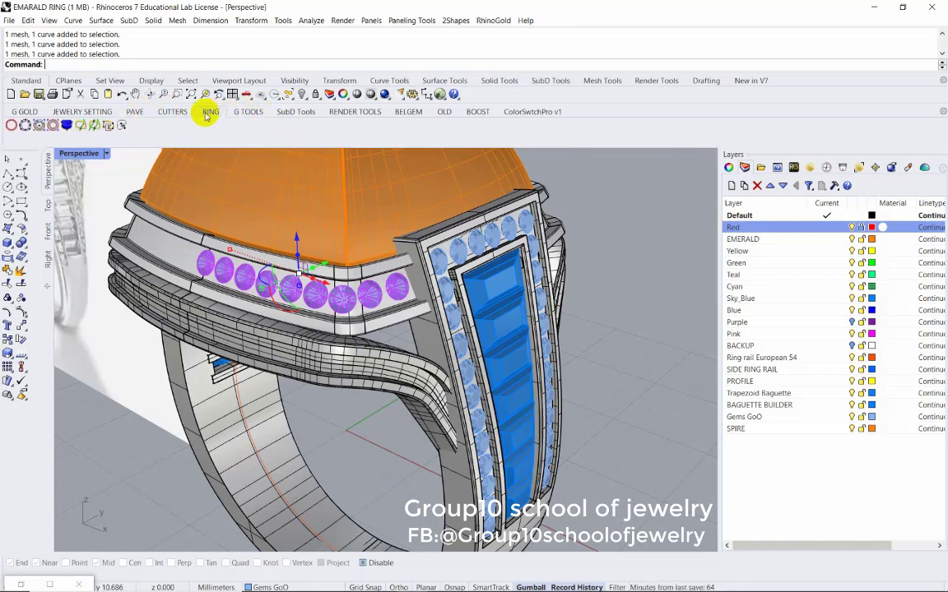
left_click(263, 115)
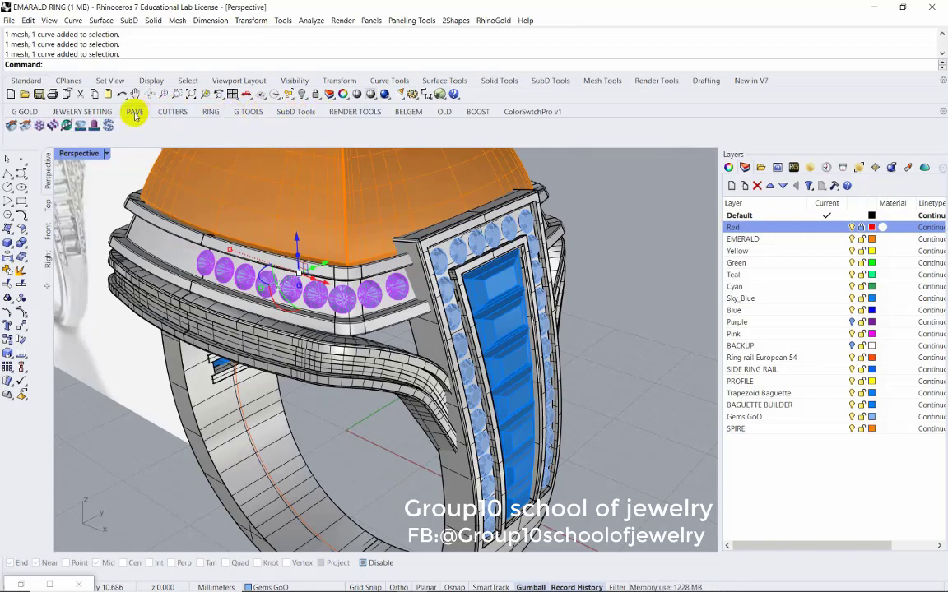
left_click(86, 112)
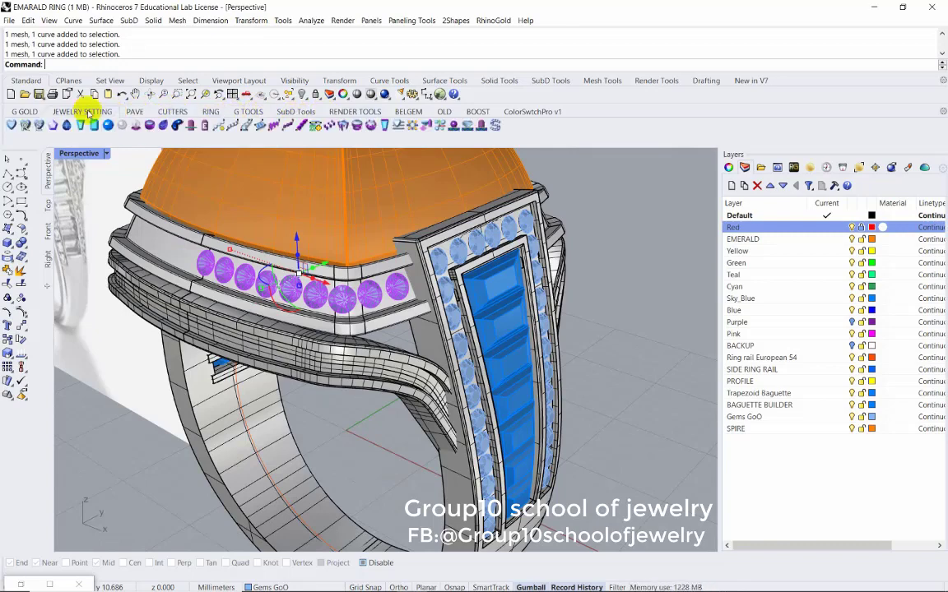
Slide the band gem row using the Move Gems panel's Move on Z slider
left_click(440, 125)
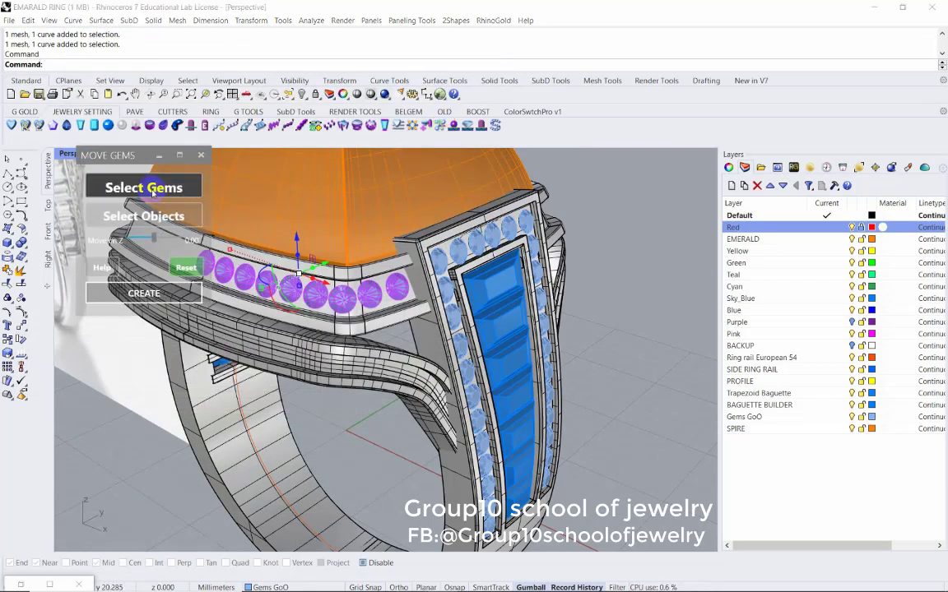
left_click(158, 213)
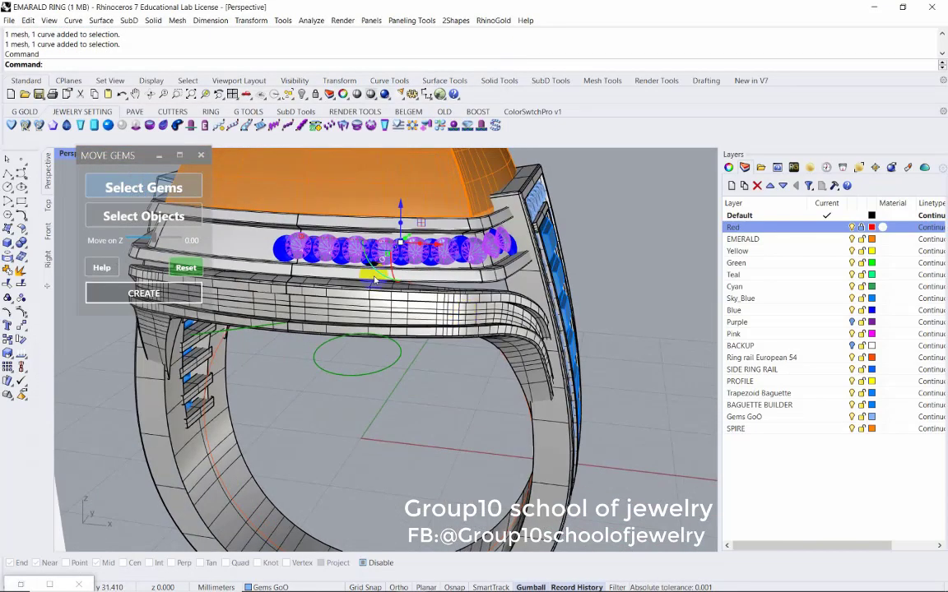
scroll(375, 263, "up", 5)
scroll(370, 258, "down", 5)
right_click_drag(370, 258, 461, 245)
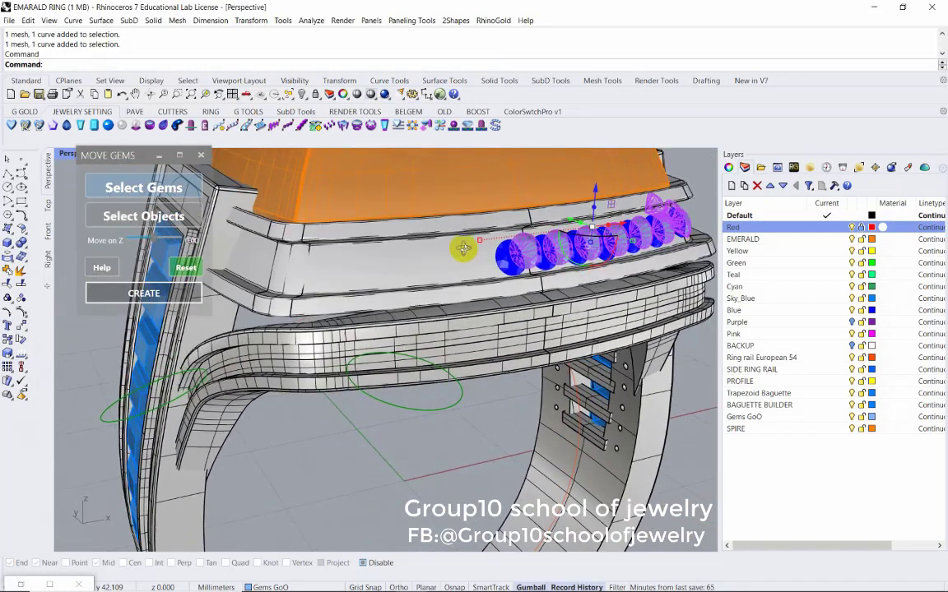
left_click_drag(155, 240, 171, 239)
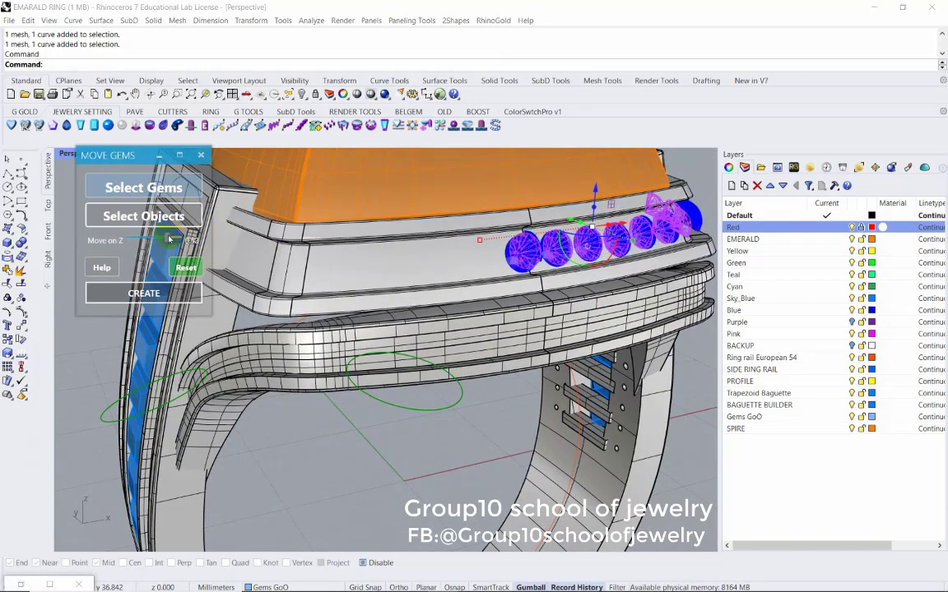
left_click(201, 154)
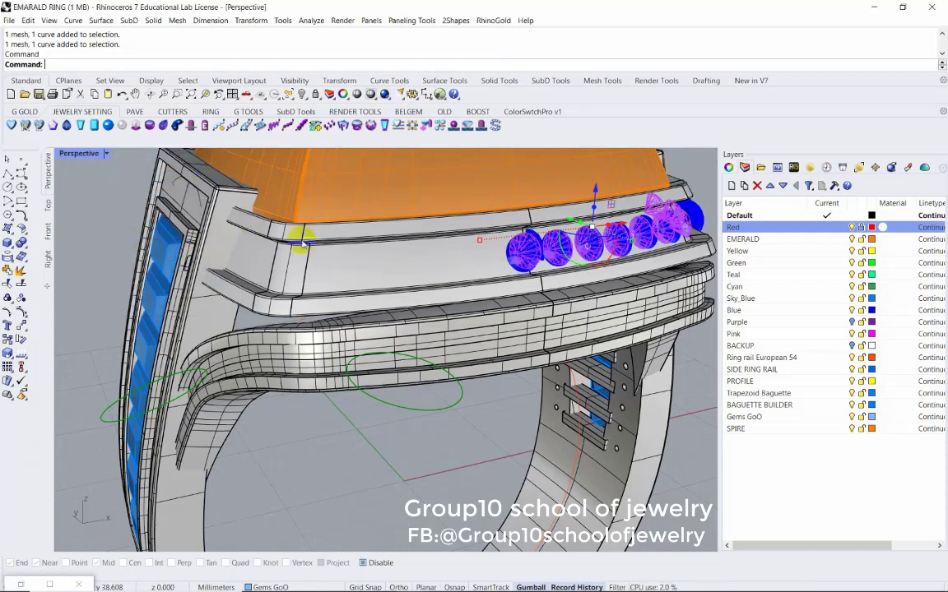
Select the five round gems along the gallery band and delete them
right_click_drag(609, 303, 383, 230)
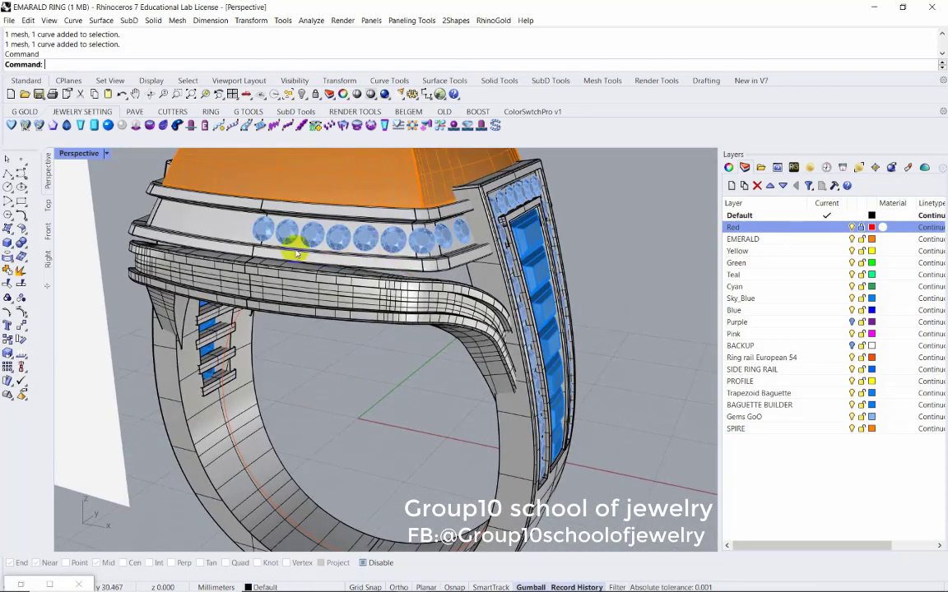
left_click(263, 232)
left_click(288, 232, "shift")
left_click(312, 236, "shift")
left_click(338, 237, "shift")
left_click(366, 237, "shift")
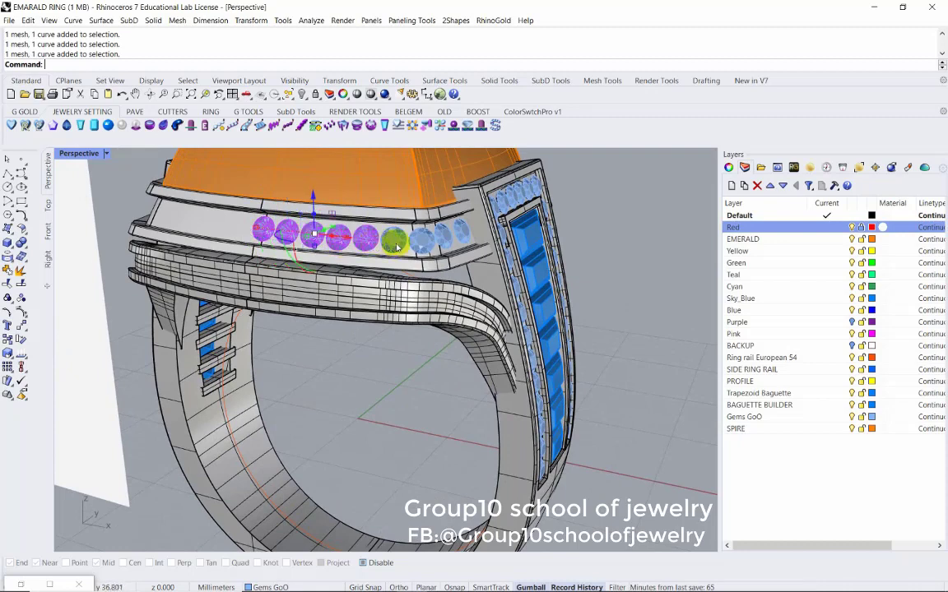
key("Delete")
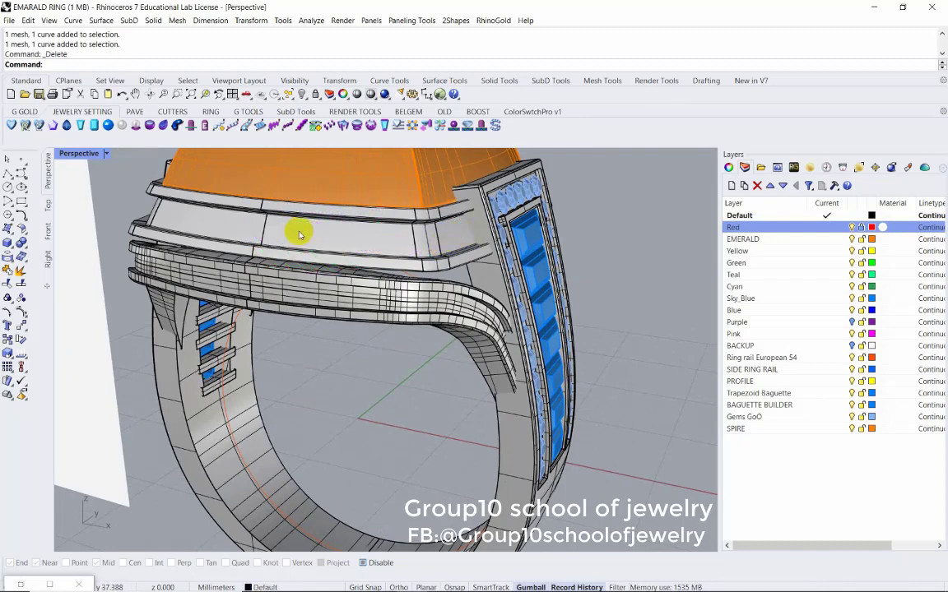
left_click(132, 115)
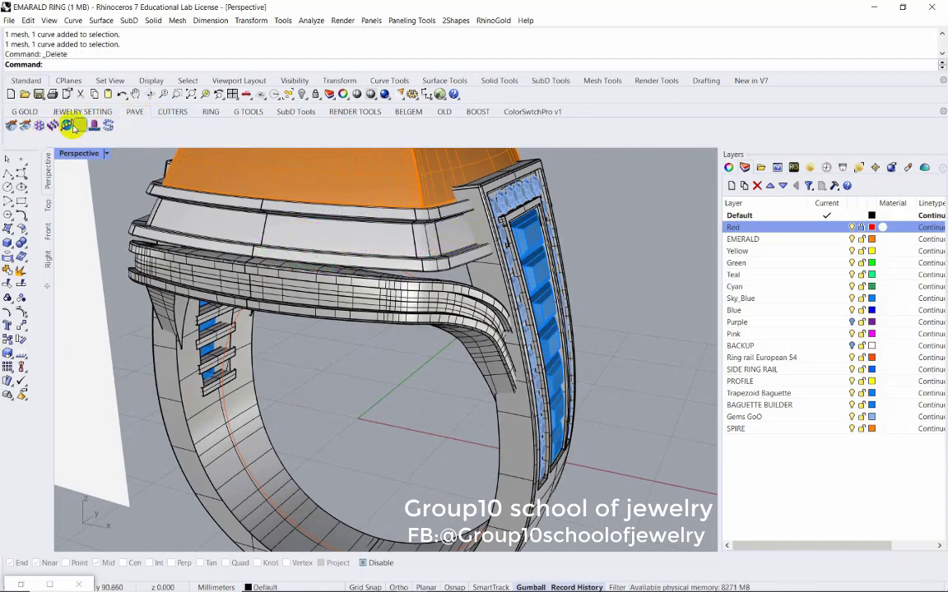
Reopen the Gems On Object panel and orbit to a frontal view of the band
left_click(70, 125)
scroll(304, 247, "up", 2)
scroll(337, 267, "up", 1)
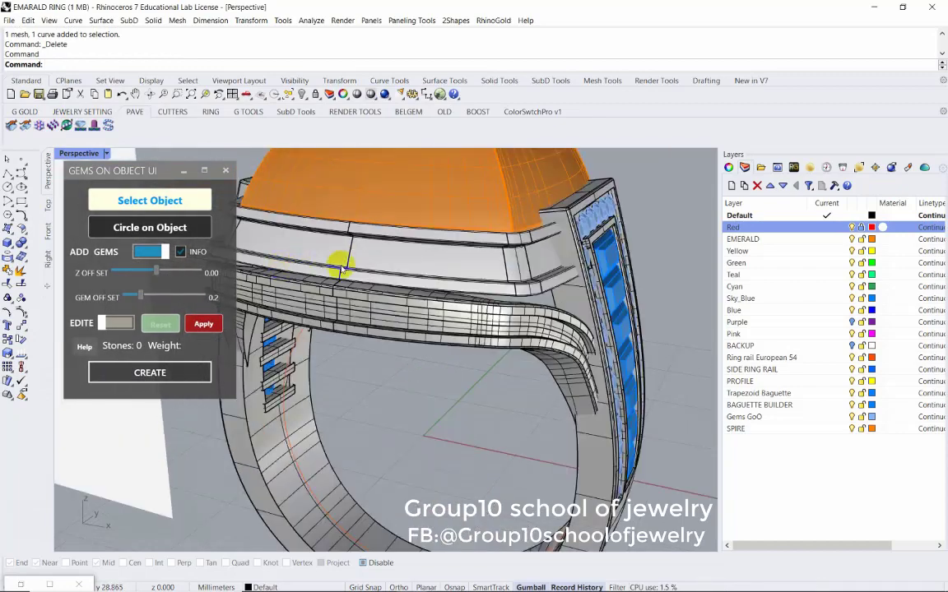
right_click_drag(340, 268, 392, 211)
scroll(392, 223, "up", 2)
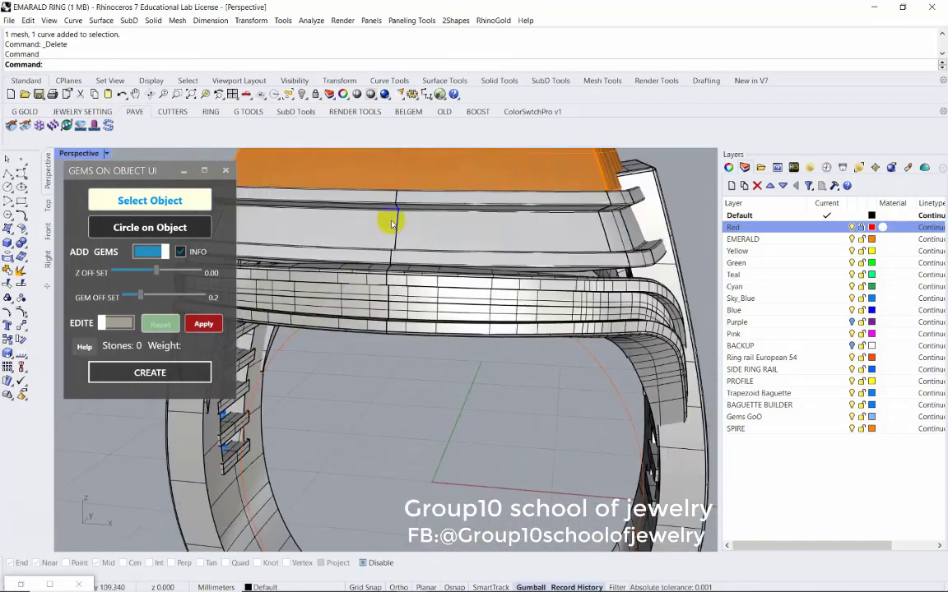
left_click(158, 273)
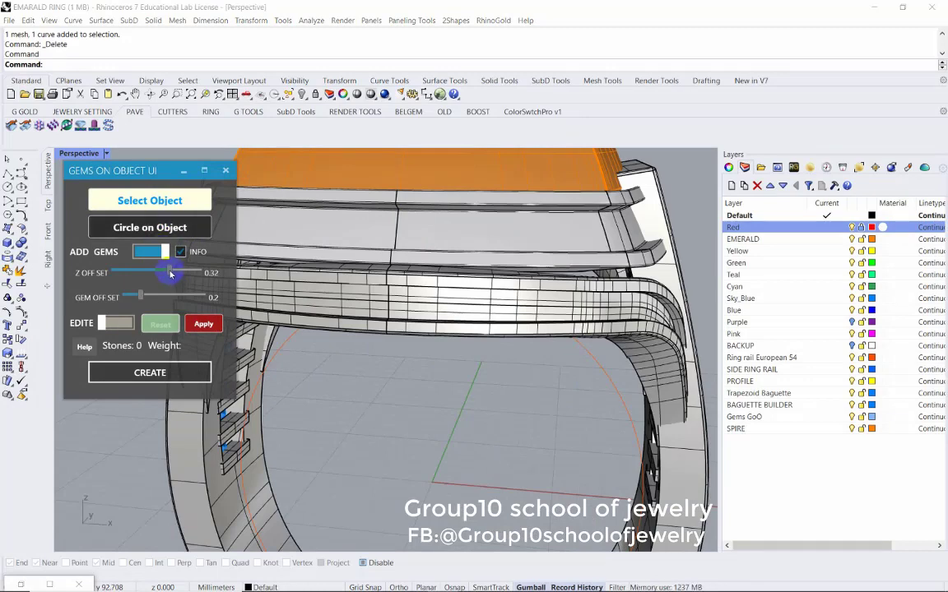
Pick the gallery band as the gem target and turn EDITE mode on
left_click(149, 201)
left_click(408, 229)
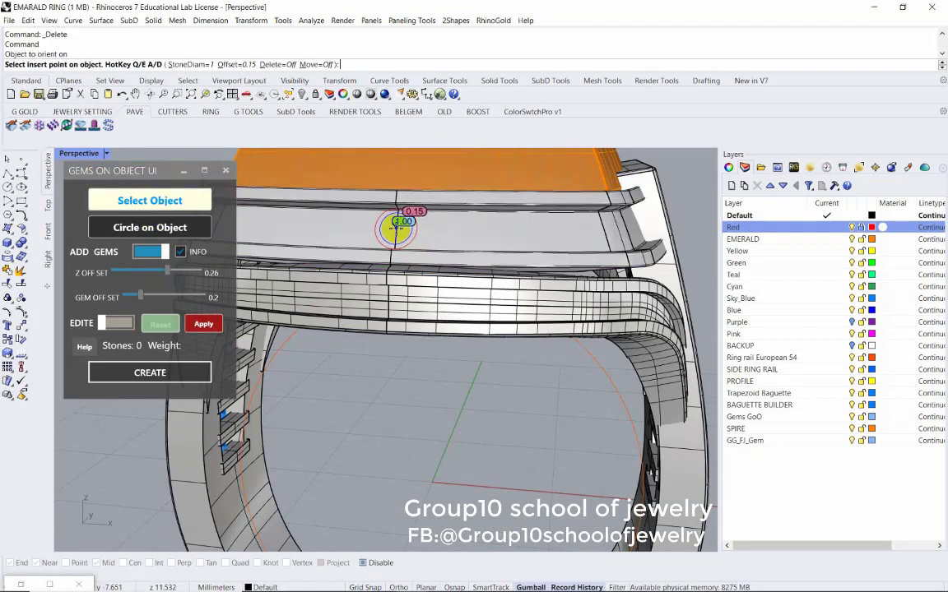
mouse_move(395, 230)
right_mouse_down()
mouse_move(280, 212)
mouse_move(363, 217)
right_mouse_up()
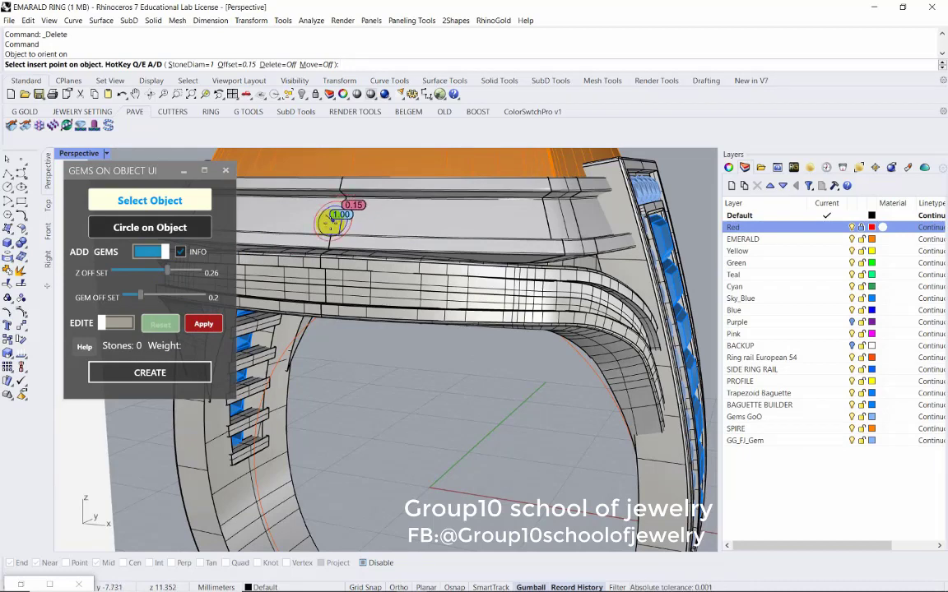
left_click(115, 323)
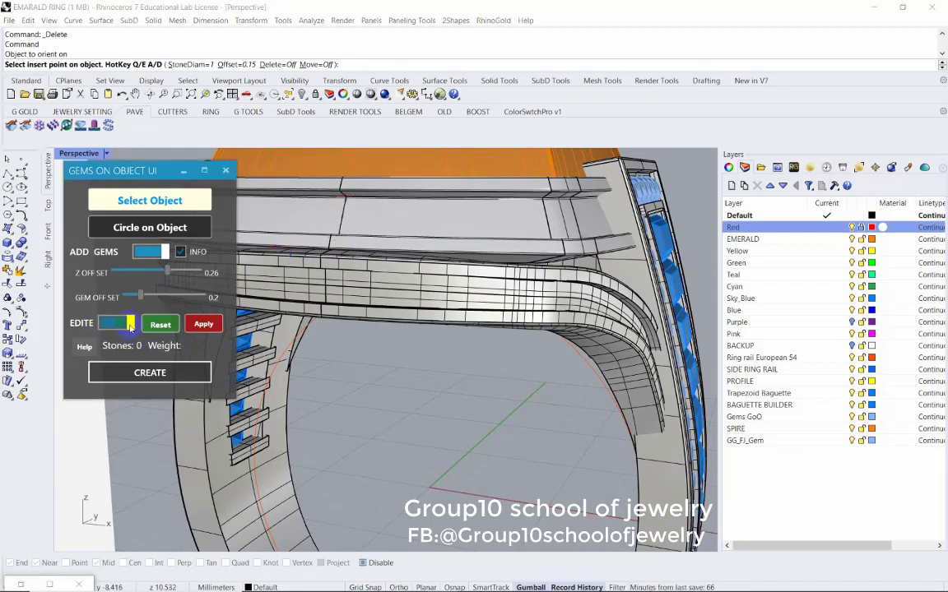
Set the stone diameter to 1.2 mm via StoneDiam
left_click(190, 64)
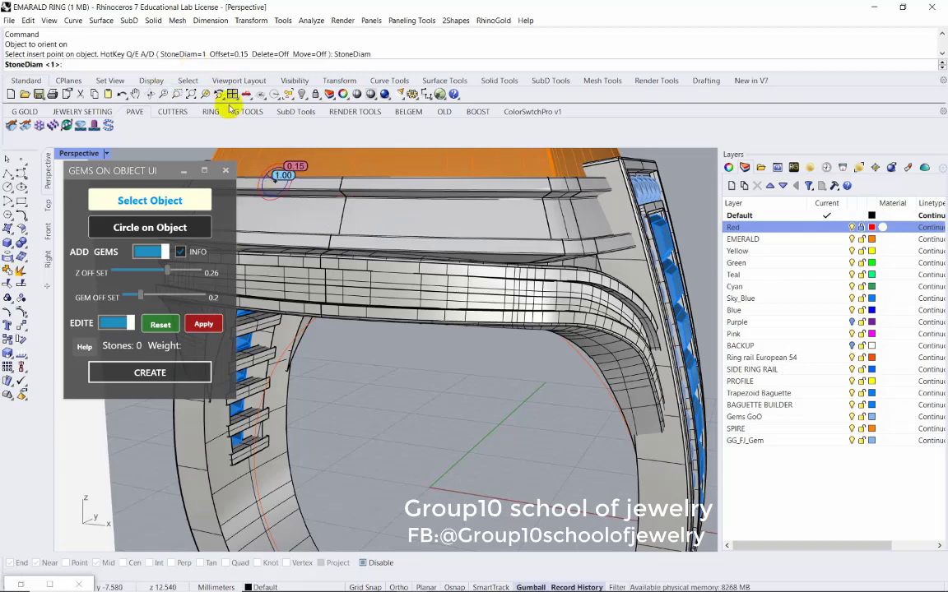
type("1.5")
key("Return")
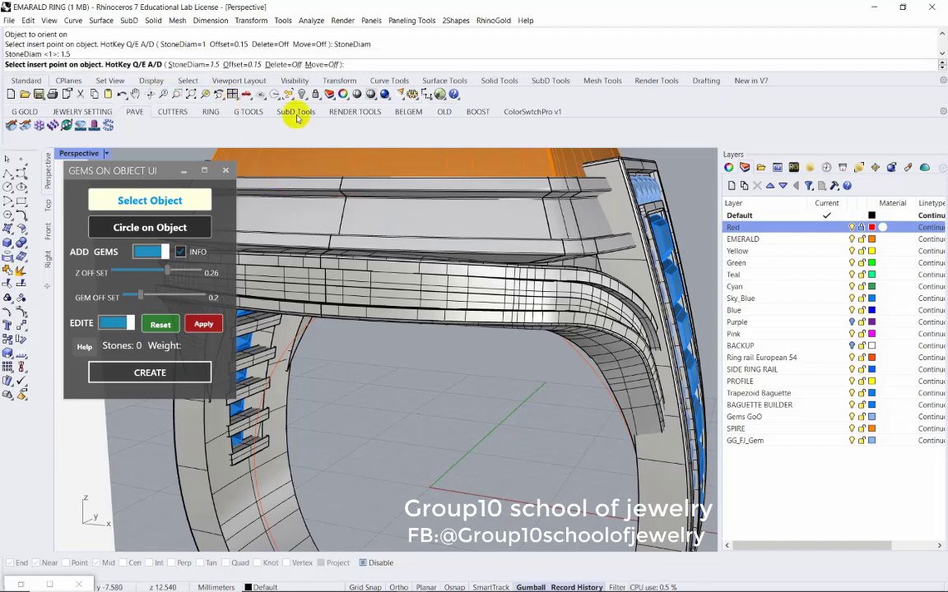
left_click(183, 66)
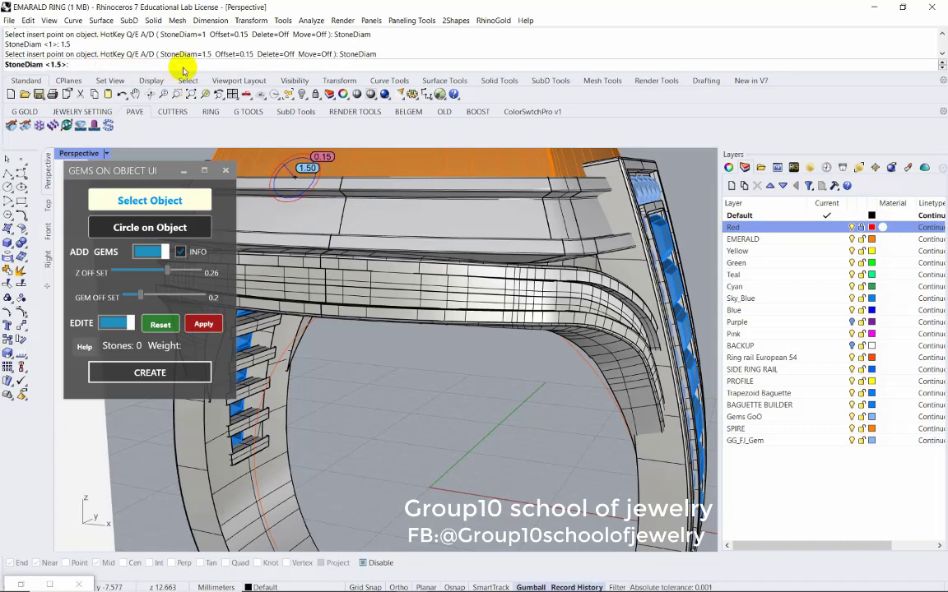
type("1.2")
key("Return")
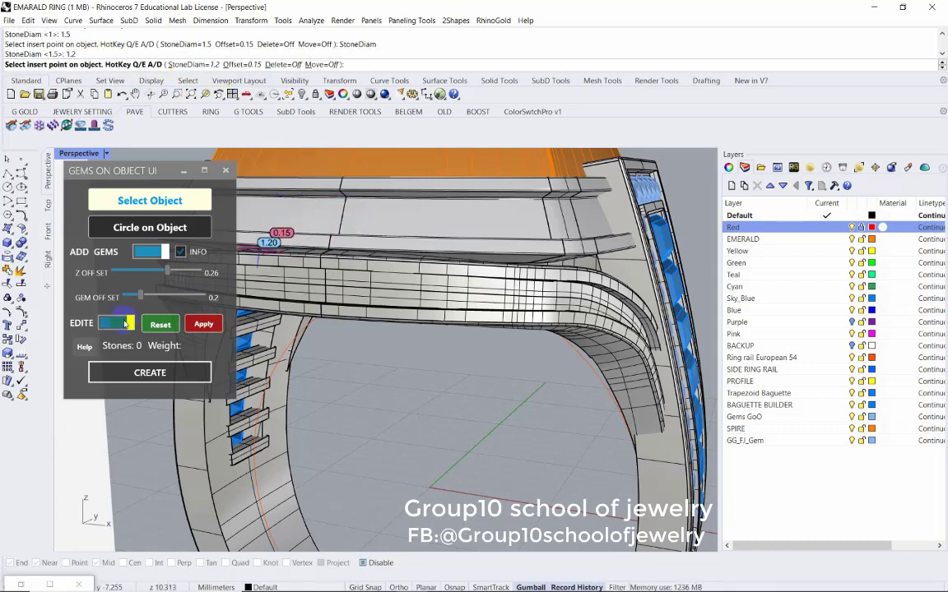
Place one 1.2 mm gem on the gallery band beneath the emerald
right_click_drag(339, 239, 386, 251)
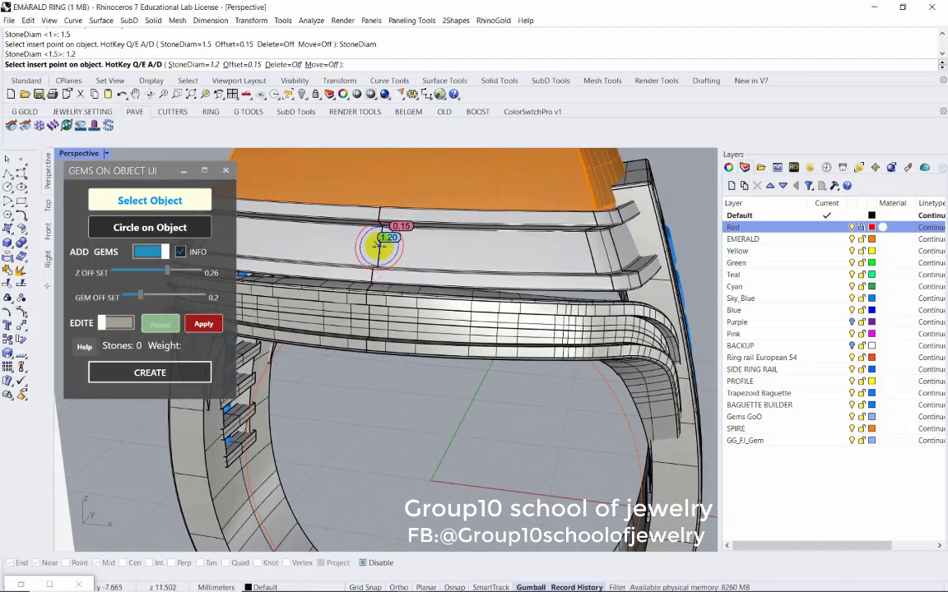
left_click(380, 247)
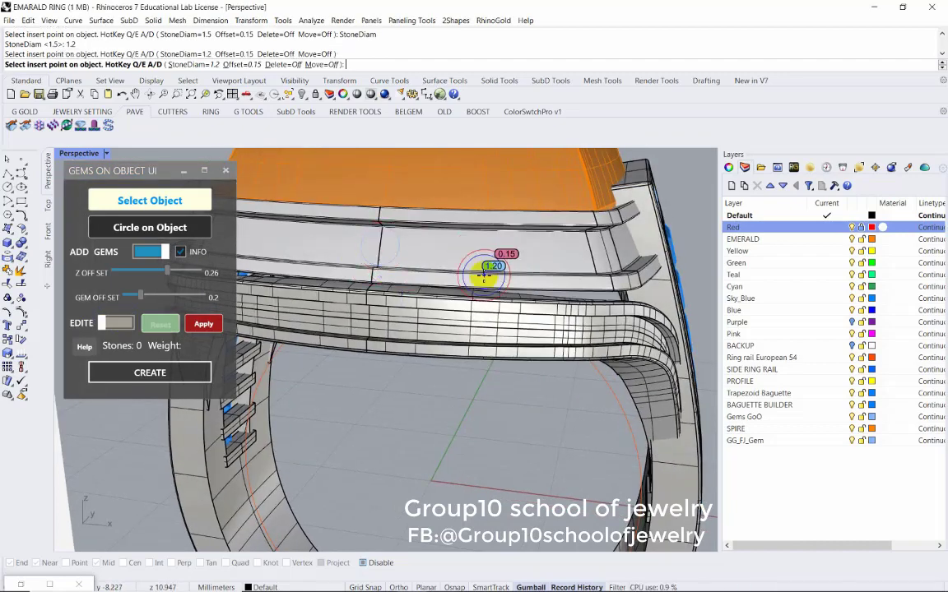
key("Return")
mouse_move(441, 264)
right_mouse_down()
mouse_move(375, 288)
mouse_move(554, 296)
mouse_move(424, 316)
right_mouse_up()
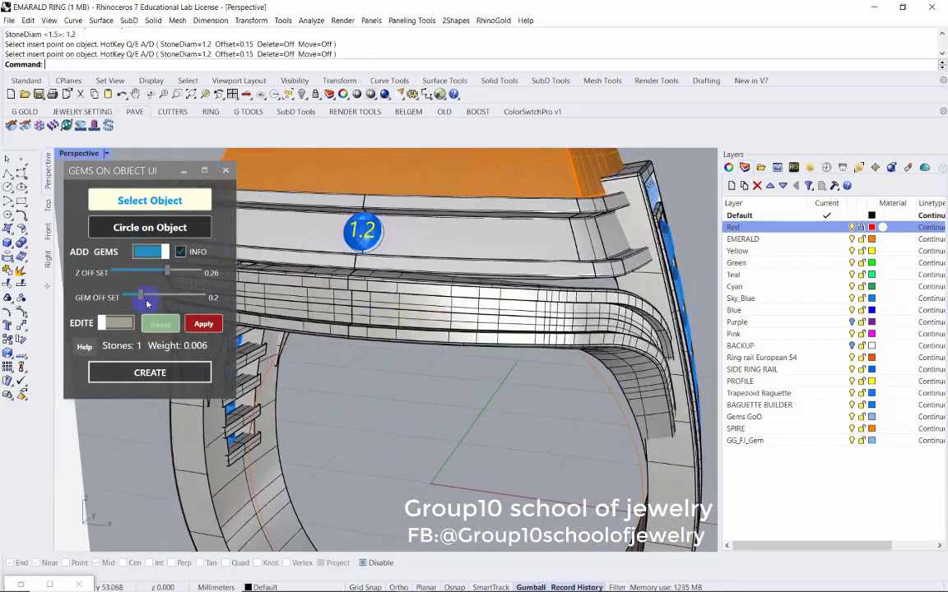
Place eight 1.2 mm gem markers along the gallery band
left_click(149, 201)
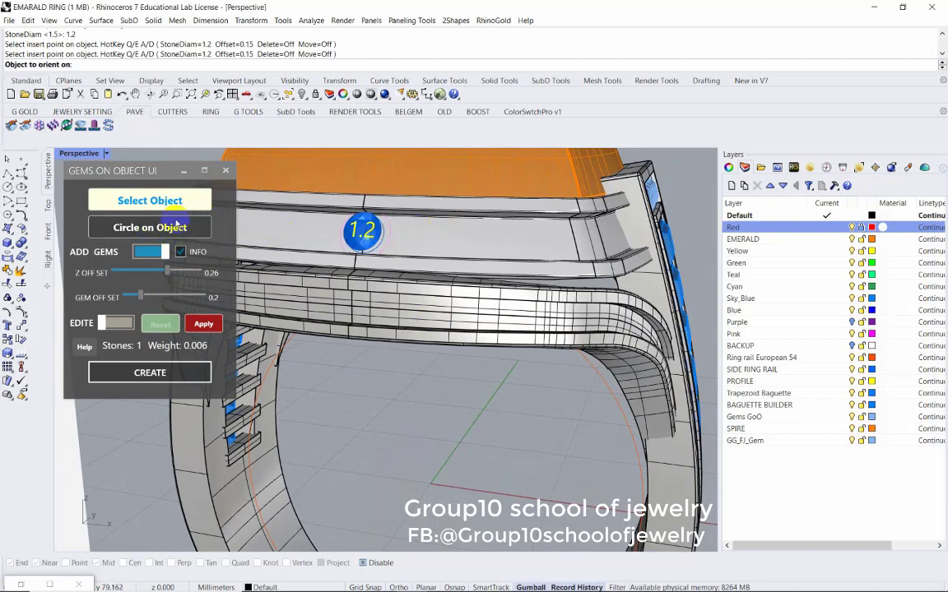
left_click(421, 235)
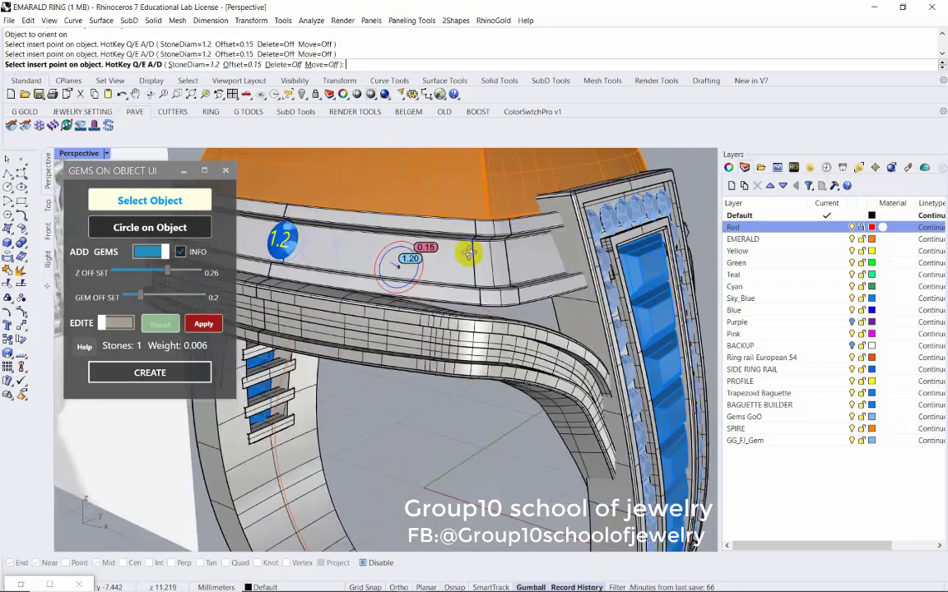
mouse_move(445, 238)
right_mouse_down()
mouse_move(471, 256)
mouse_move(403, 264)
mouse_move(458, 272)
mouse_move(444, 270)
right_mouse_up()
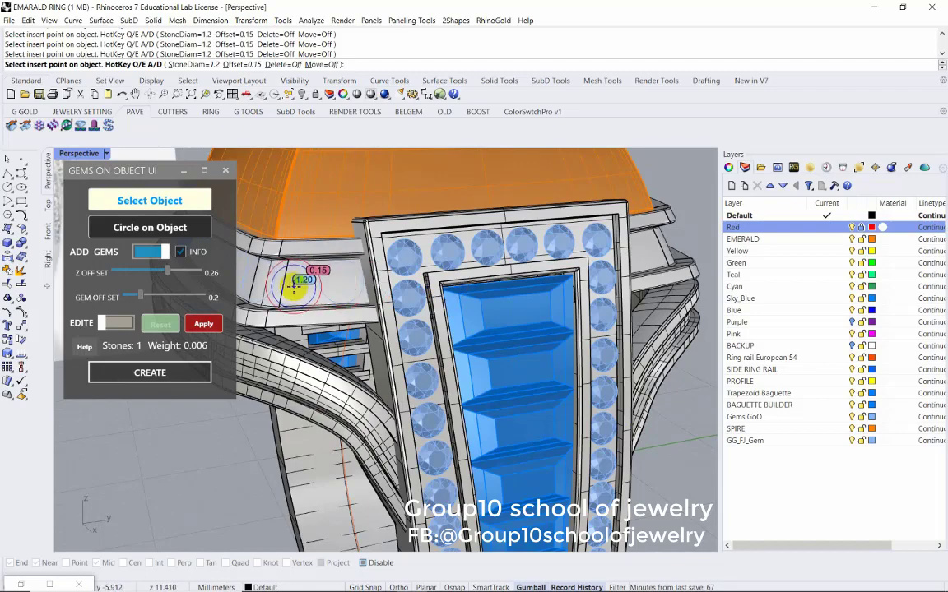
mouse_move(292, 284)
right_mouse_down()
mouse_move(402, 290)
mouse_move(468, 337)
right_mouse_up()
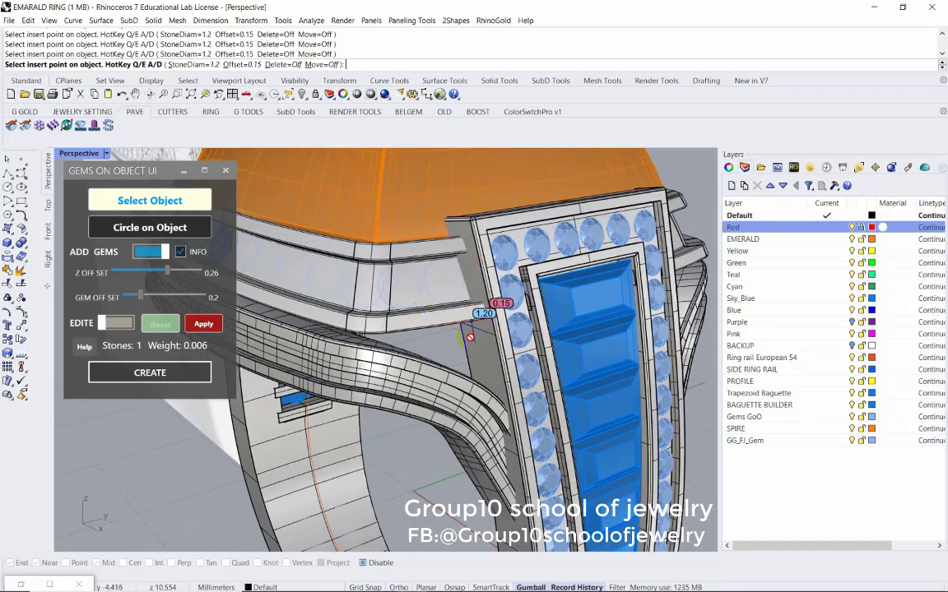
key("Return")
mouse_move(464, 271)
right_mouse_down()
mouse_move(484, 284)
mouse_move(477, 265)
mouse_move(450, 284)
mouse_move(390, 122)
right_mouse_up()
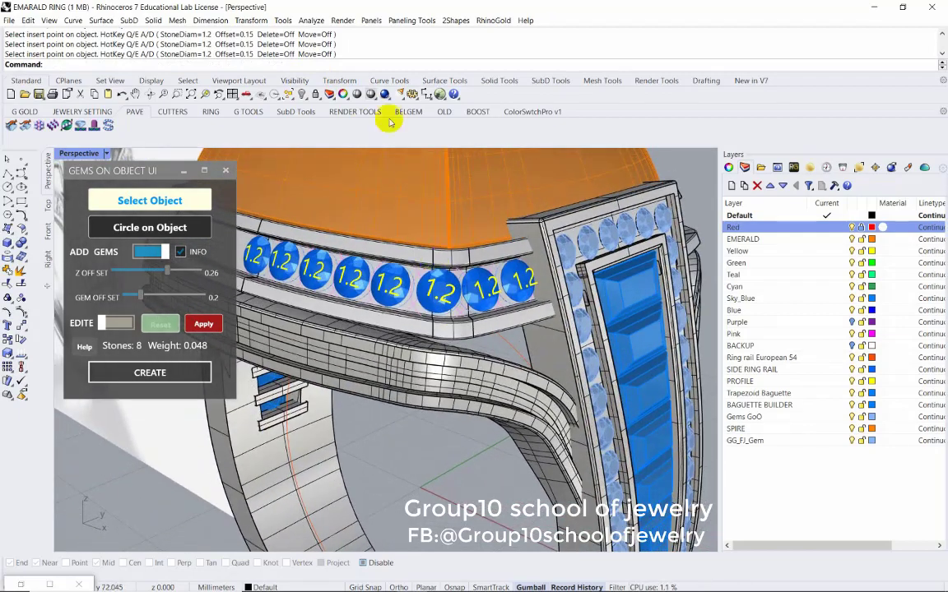
CREATE the gem markers as real stones and inspect the result
left_click(179, 372)
scroll(412, 312, "down", 3)
mouse_move(412, 313)
right_mouse_down()
mouse_move(415, 300)
mouse_move(370, 312)
mouse_move(491, 308)
mouse_move(488, 272)
mouse_move(433, 298)
mouse_move(360, 270)
mouse_move(377, 237)
mouse_move(395, 273)
right_mouse_up()
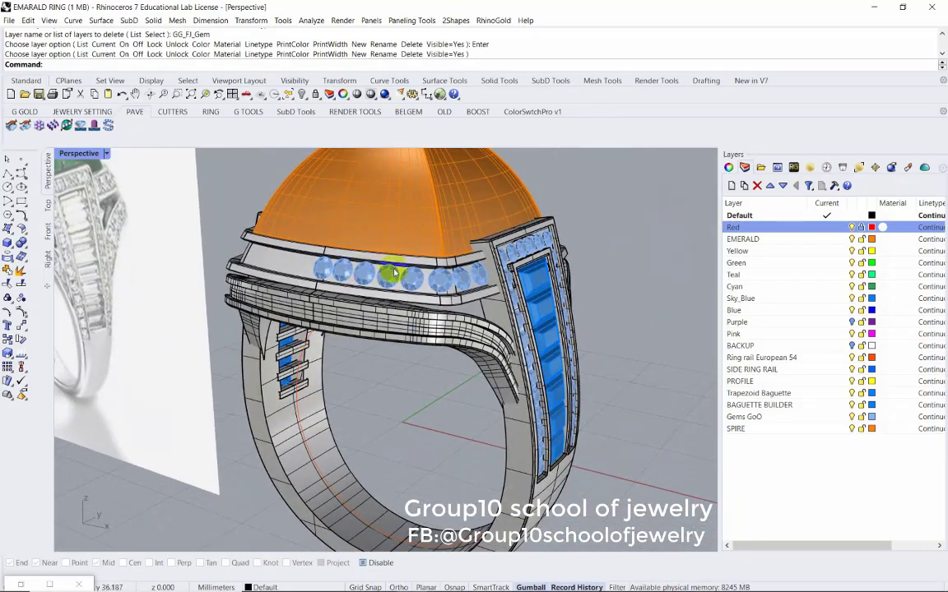
Select the 1.2 mm gems in the gallery-band row
right_click_drag(339, 280, 386, 277)
left_click(388, 277)
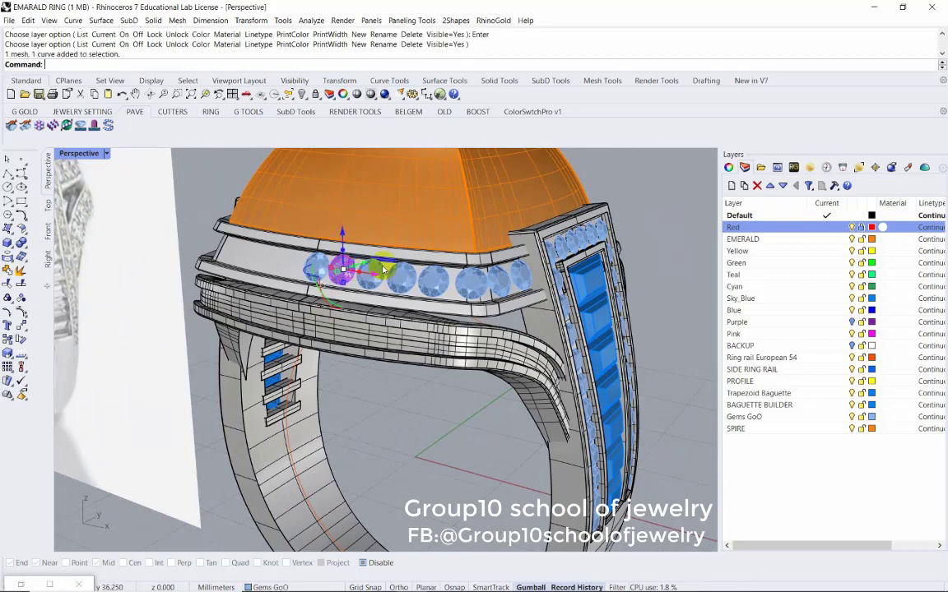
left_click(409, 286)
left_click(370, 276)
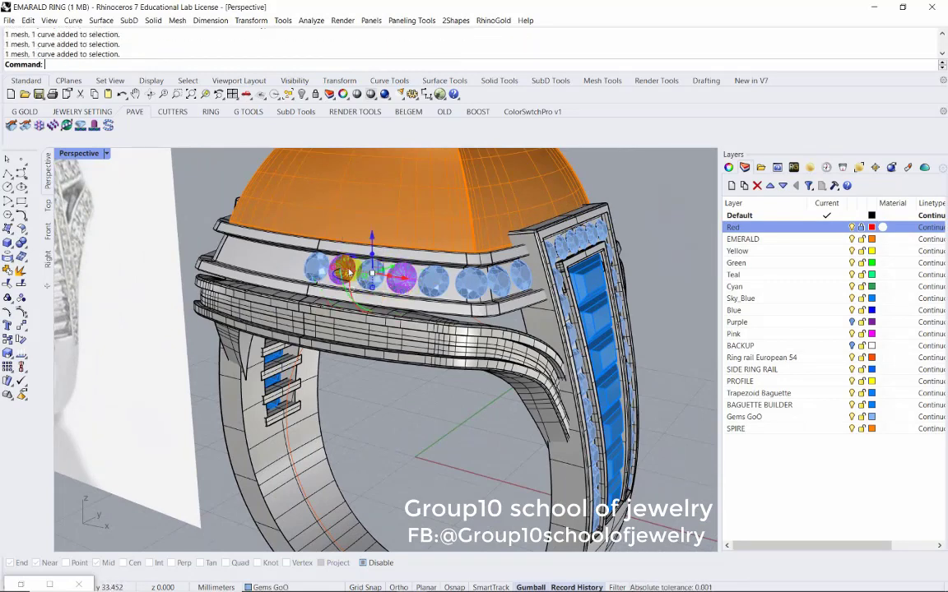
scroll(362, 273, "up", 4)
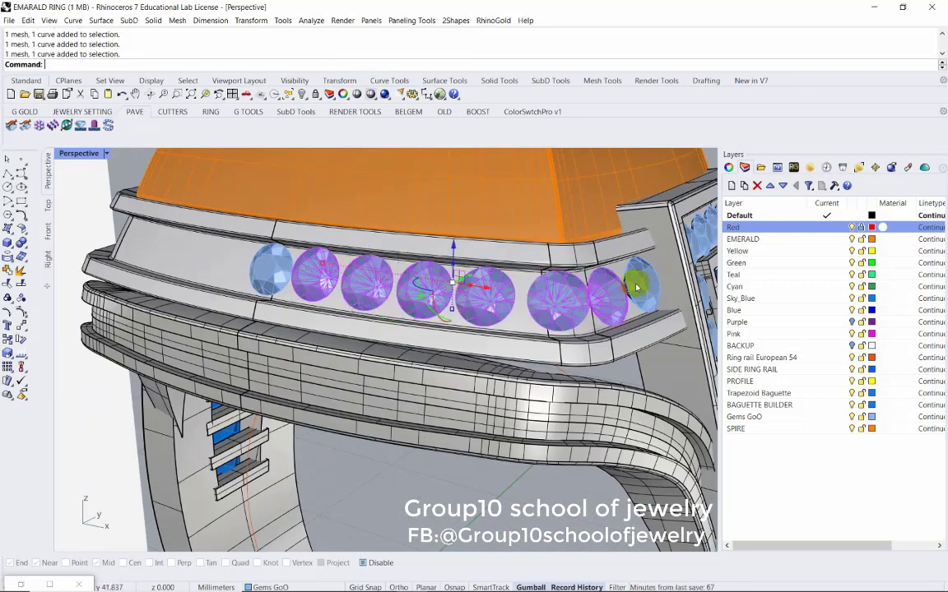
scroll(576, 288, "down", 3)
scroll(493, 271, "down", 2)
Group the selected gallery-band gems with Ctrl+G
left_click(82, 111)
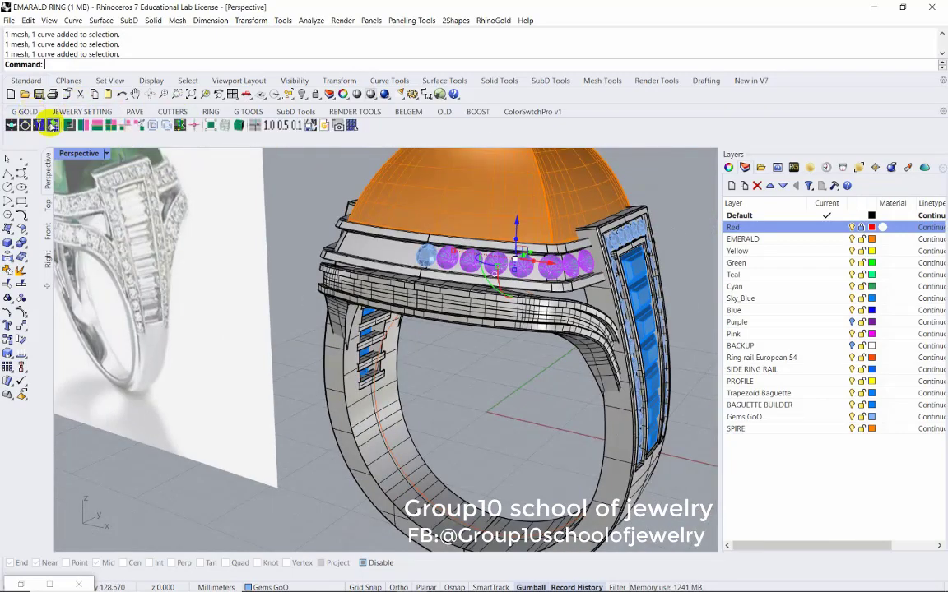
scroll(488, 332, "up", 3)
scroll(507, 338, "up", 2)
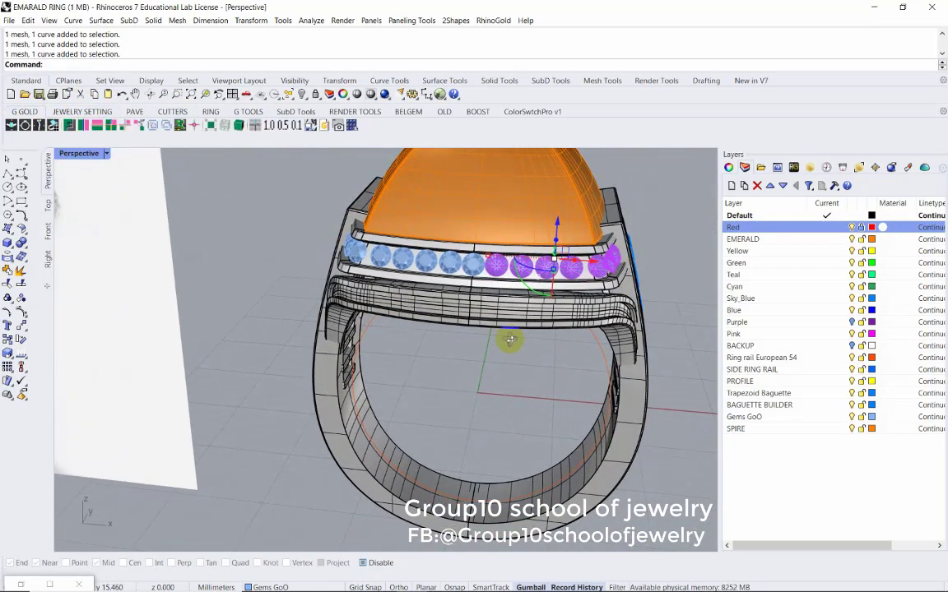
scroll(479, 272, "up", 4)
mouse_move(479, 271)
right_mouse_down()
mouse_move(343, 282)
mouse_move(402, 269)
right_mouse_up()
right_click_drag(349, 256, 415, 262)
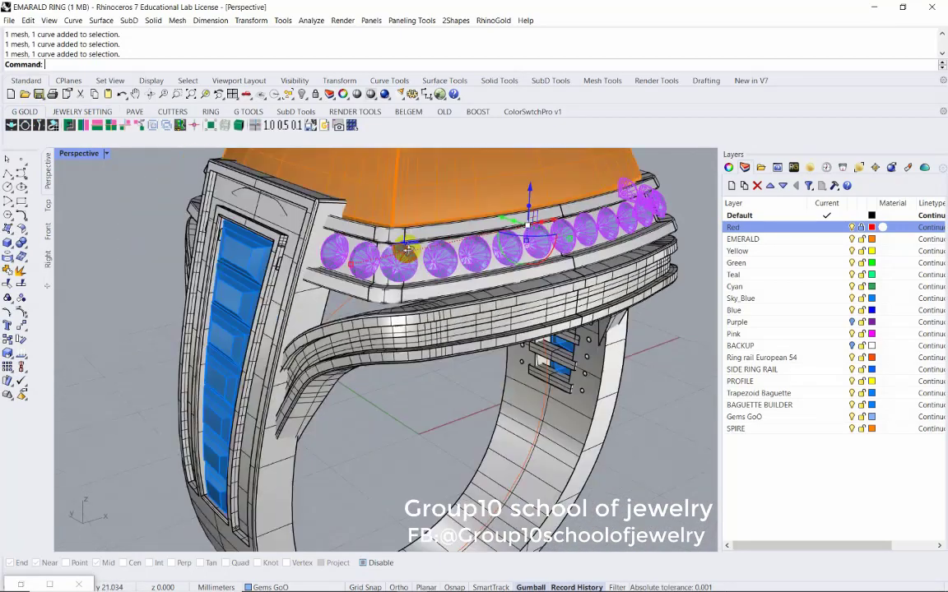
key("ctrl+g")
mouse_move(451, 415)
right_mouse_down()
mouse_move(366, 317)
mouse_move(335, 328)
mouse_move(440, 281)
mouse_move(472, 303)
mouse_move(380, 321)
mouse_move(529, 353)
mouse_move(426, 302)
right_mouse_up()
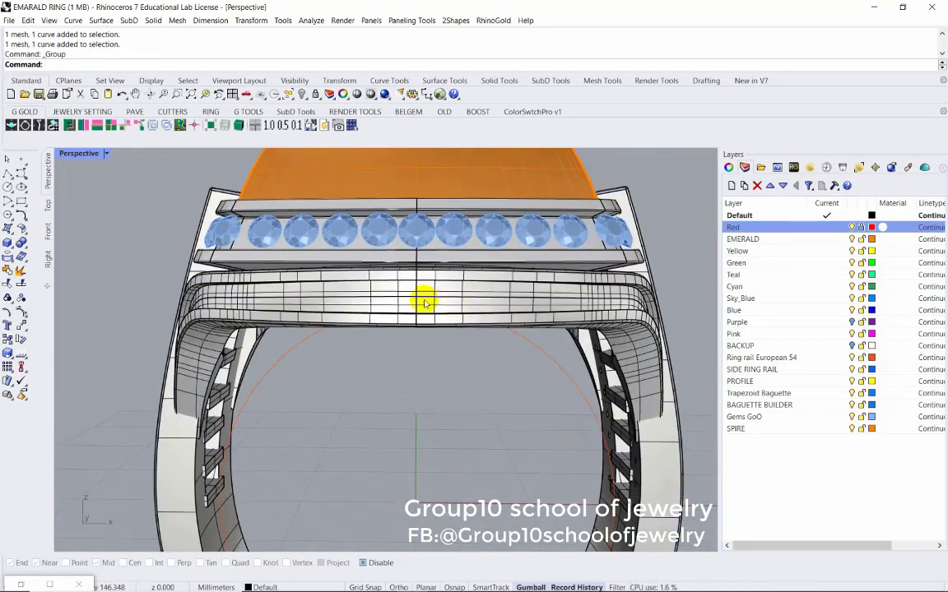
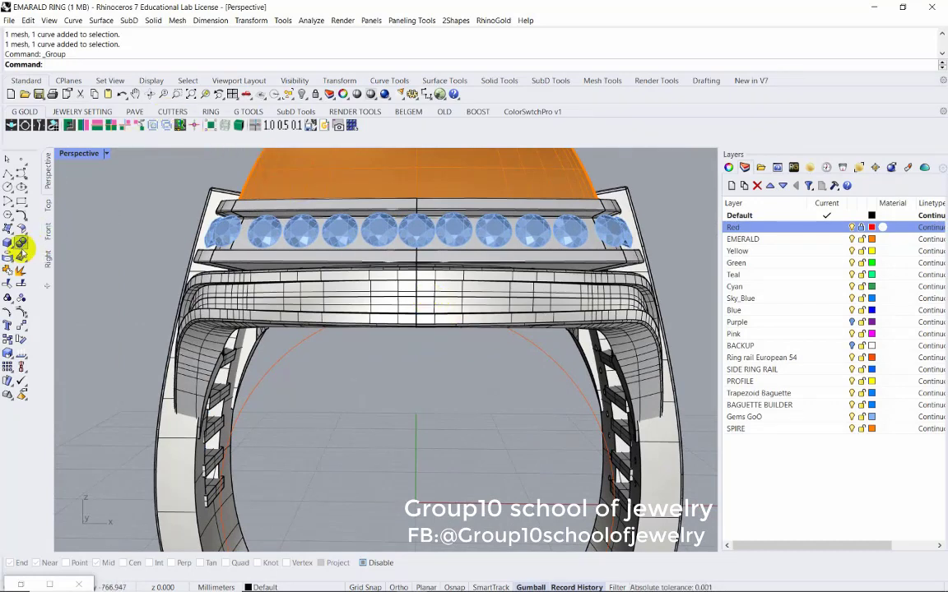
Start Gems On Object on the lower rail with a 1 mm stone diameter
left_click(132, 111)
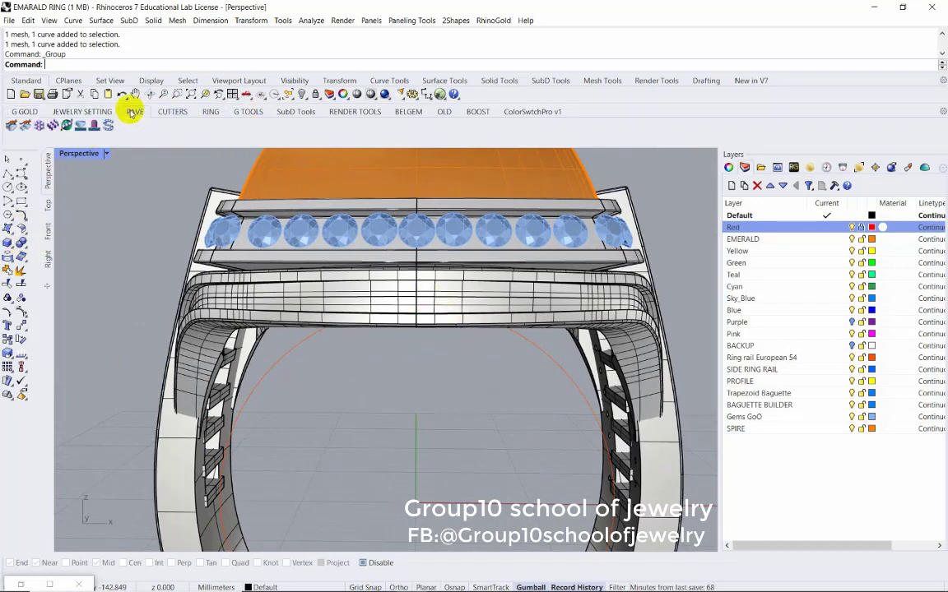
left_click(93, 126)
left_click(389, 201)
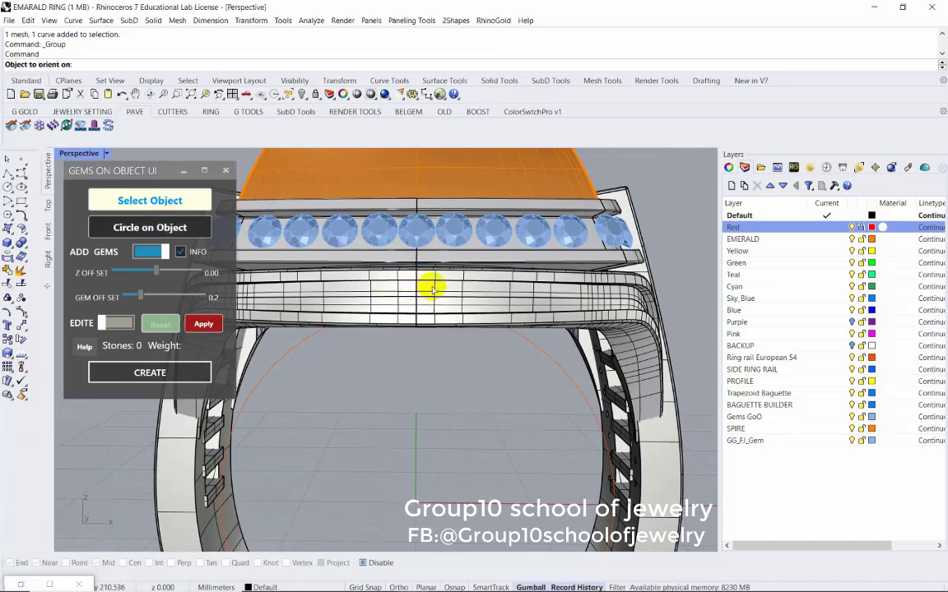
left_click(431, 288)
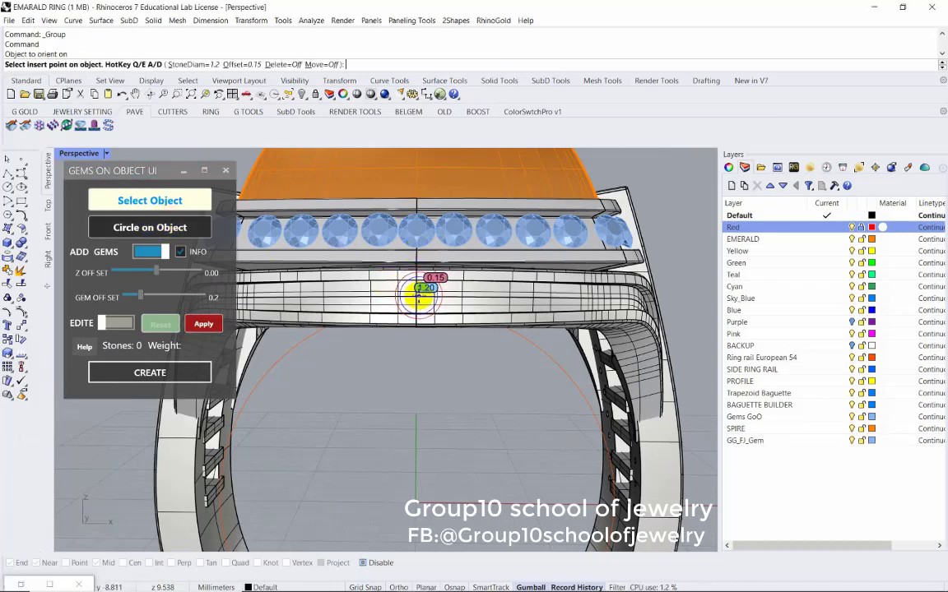
left_click(203, 65)
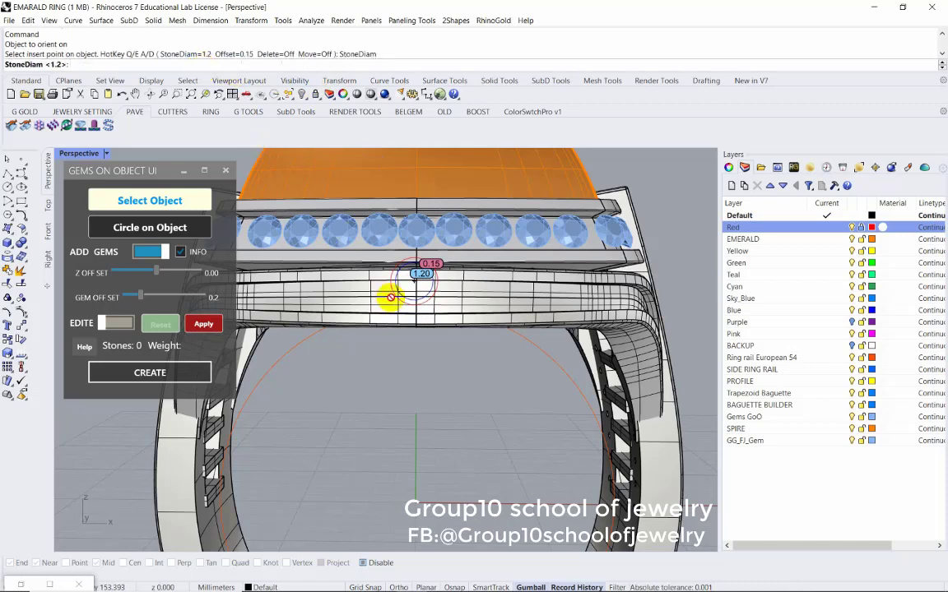
type("1")
key("Return")
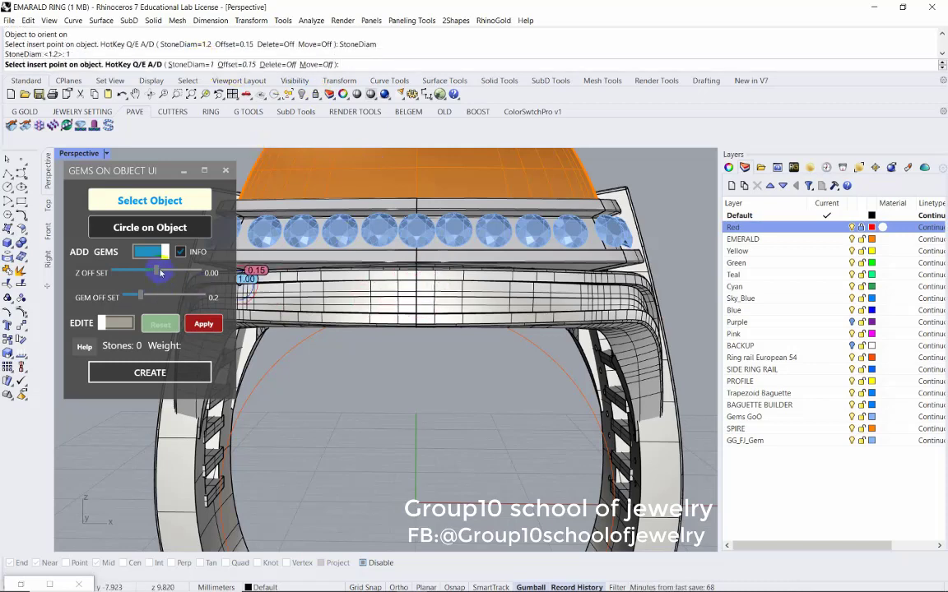
Adjust the gem Z offset and set the first 1 mm gem on the rail front
left_click_drag(161, 274, 162, 273)
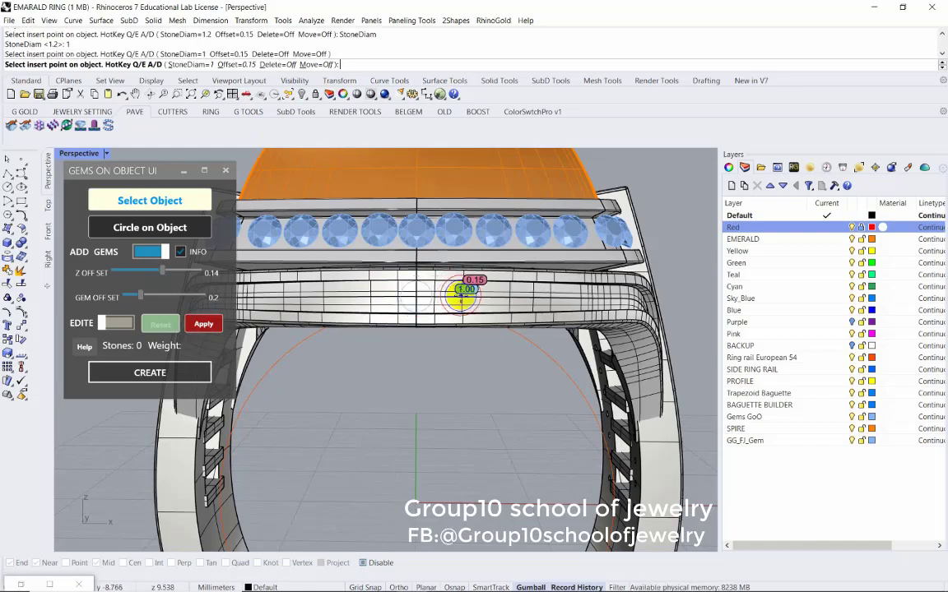
mouse_move(417, 298)
right_mouse_down()
mouse_move(409, 282)
mouse_move(394, 366)
mouse_move(374, 377)
mouse_move(381, 412)
mouse_move(389, 355)
mouse_move(401, 376)
right_mouse_up()
left_click(415, 292)
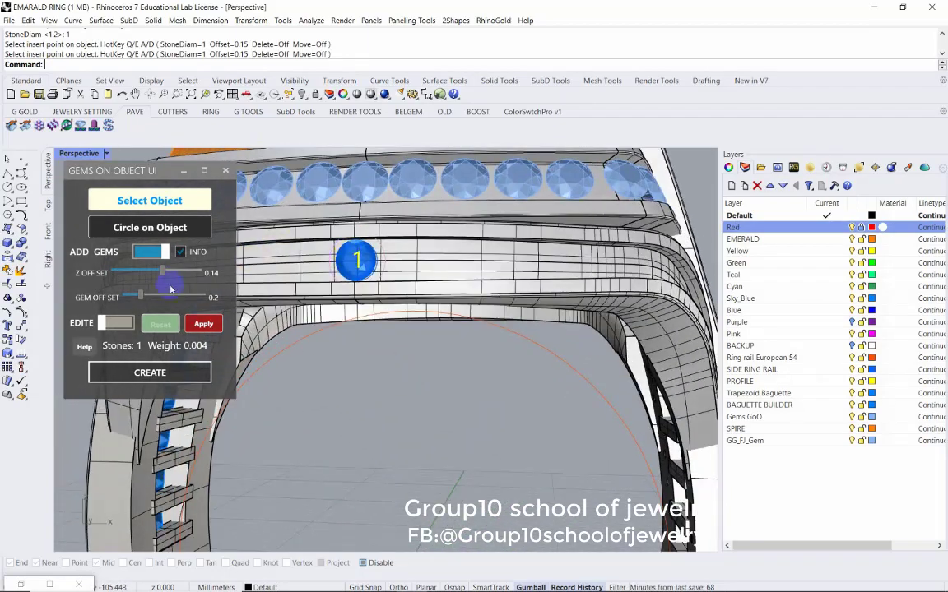
left_click(165, 275)
left_click_drag(169, 274, 164, 275)
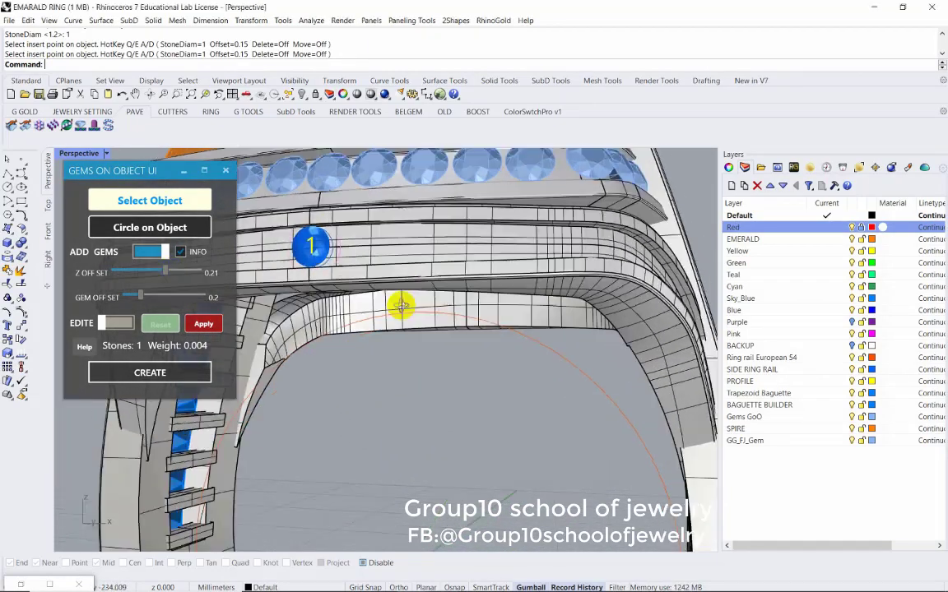
mouse_move(401, 307)
right_mouse_down()
mouse_move(333, 239)
mouse_move(419, 318)
mouse_move(436, 322)
right_mouse_up()
Pick the lower rail again and set a second 1 mm gem beside the first
left_click(164, 230)
scroll(448, 334, "up", 2)
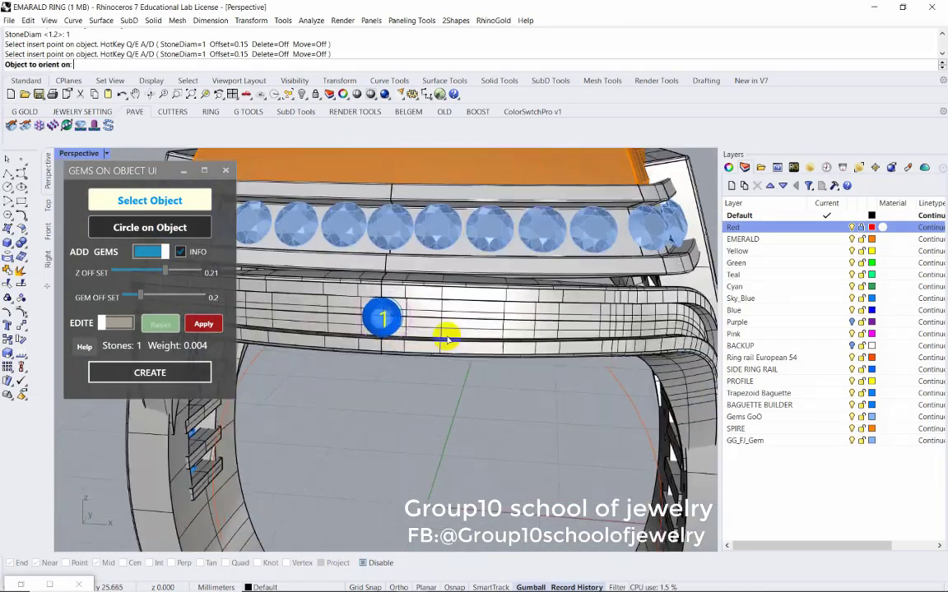
scroll(448, 334, "up", 2)
left_click(387, 280)
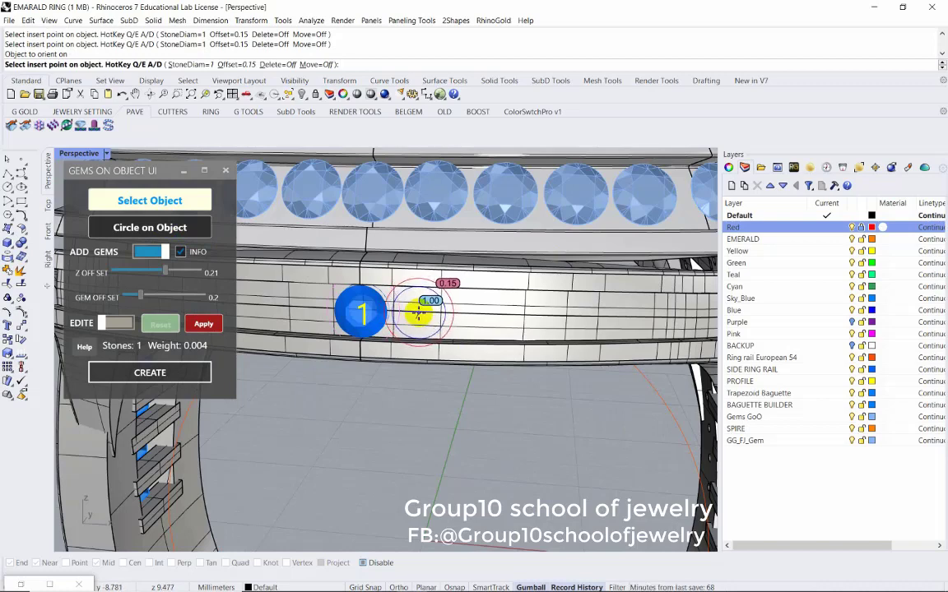
mouse_move(420, 312)
right_mouse_down()
mouse_move(482, 334)
mouse_move(409, 278)
right_mouse_up()
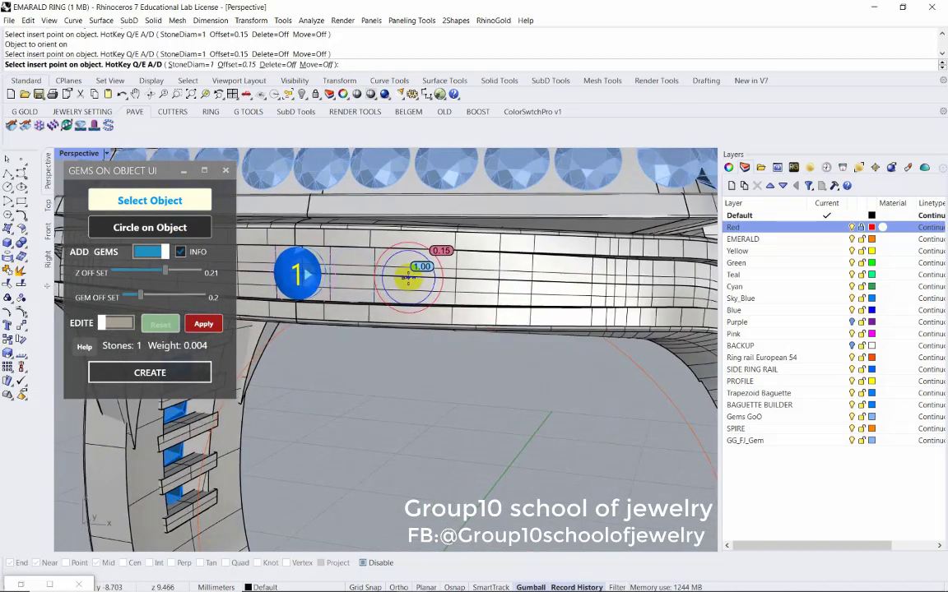
left_click(408, 280)
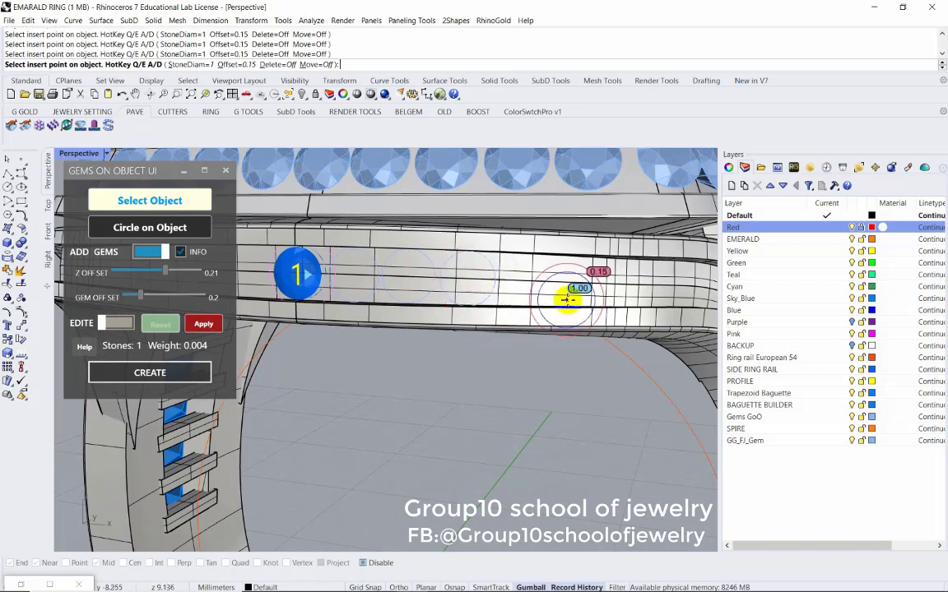
right_click_drag(567, 297, 435, 272)
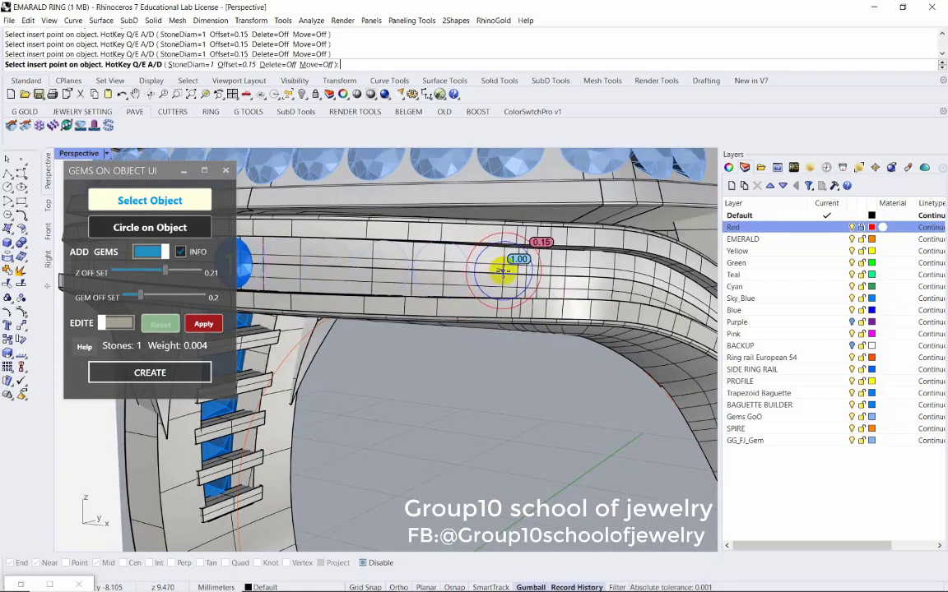
Switch to 0.9 mm stones and set gems down the curving rail toward the shank
left_click(190, 64)
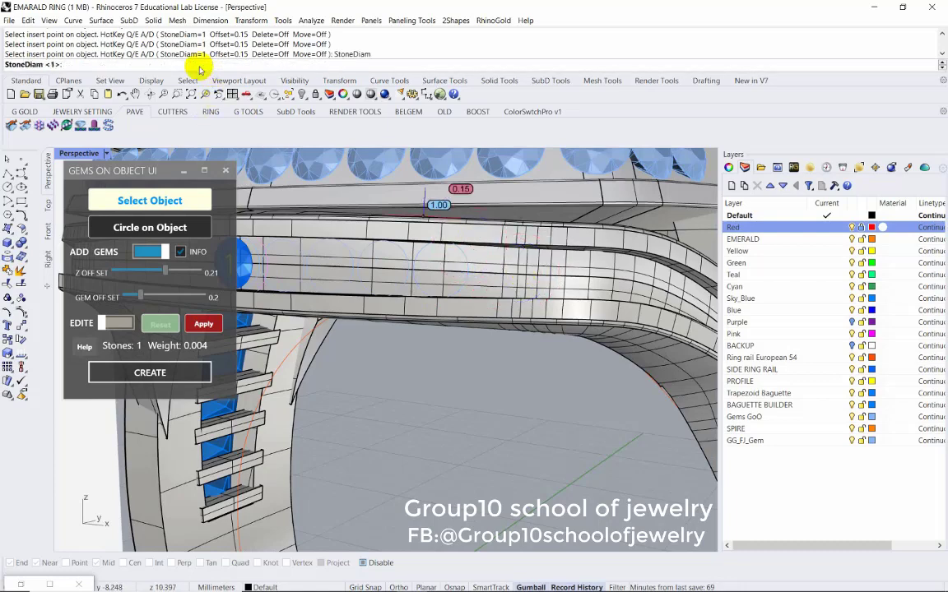
type(".9")
key("Return")
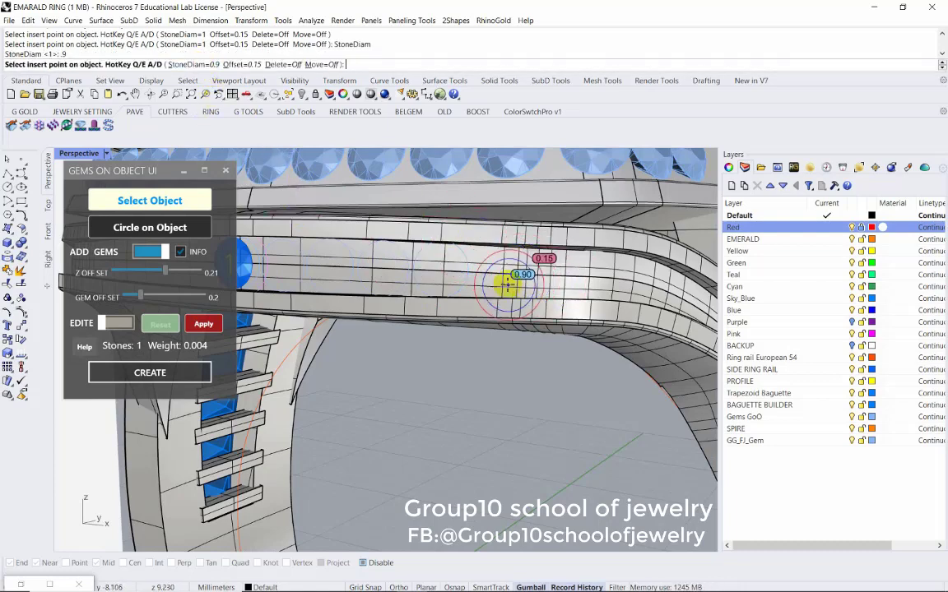
left_click(500, 273)
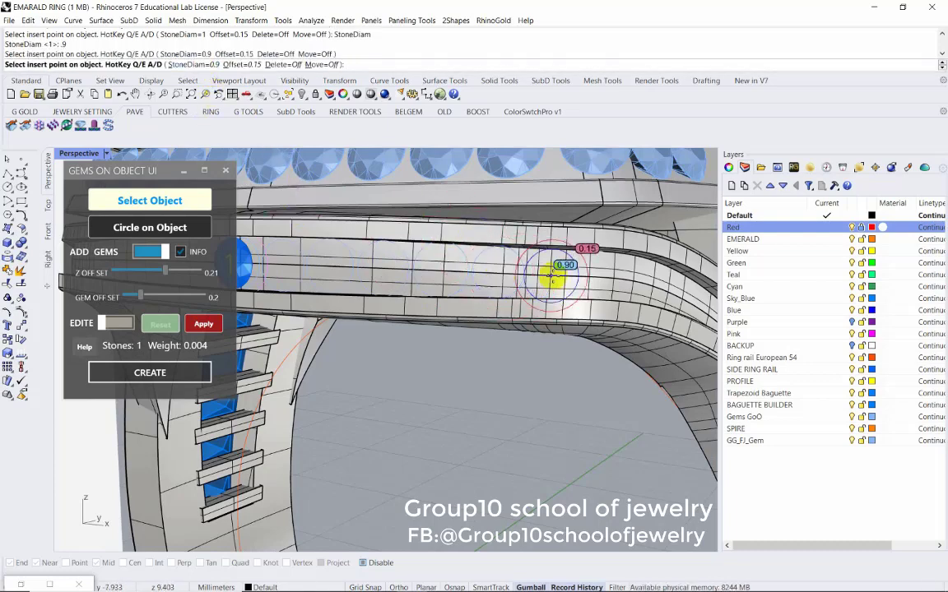
right_click_drag(556, 272, 554, 294)
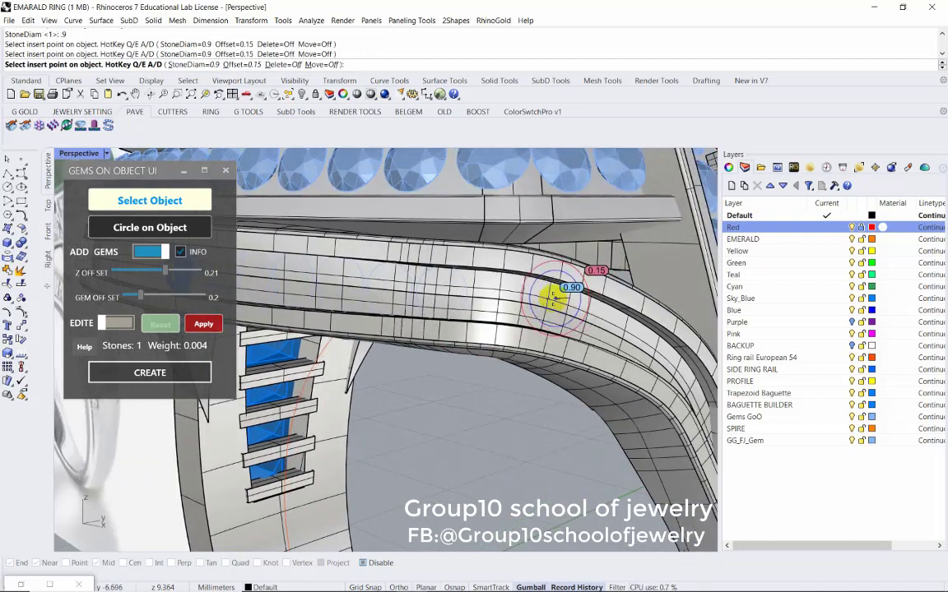
right_click_drag(495, 298, 509, 306)
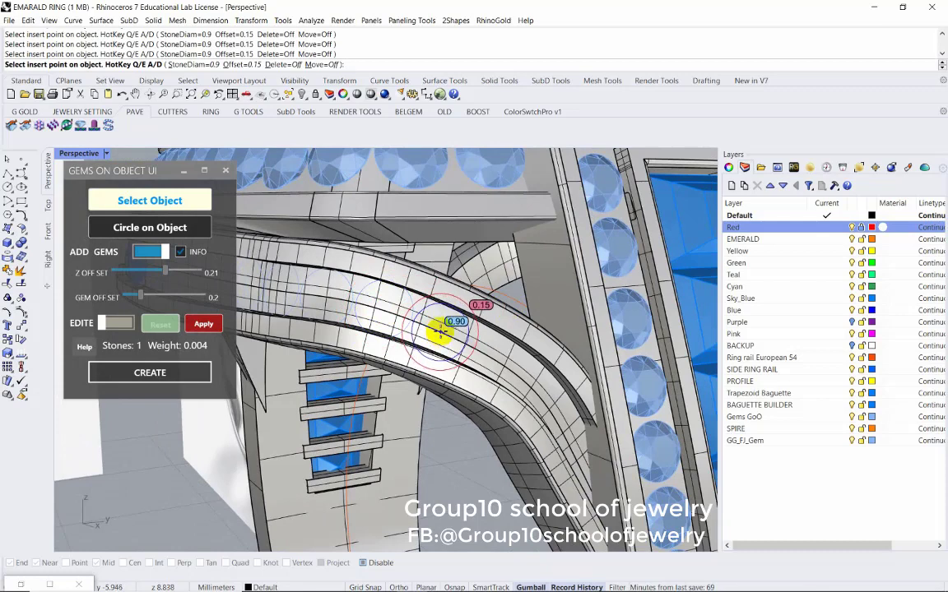
right_click_drag(438, 328, 438, 337)
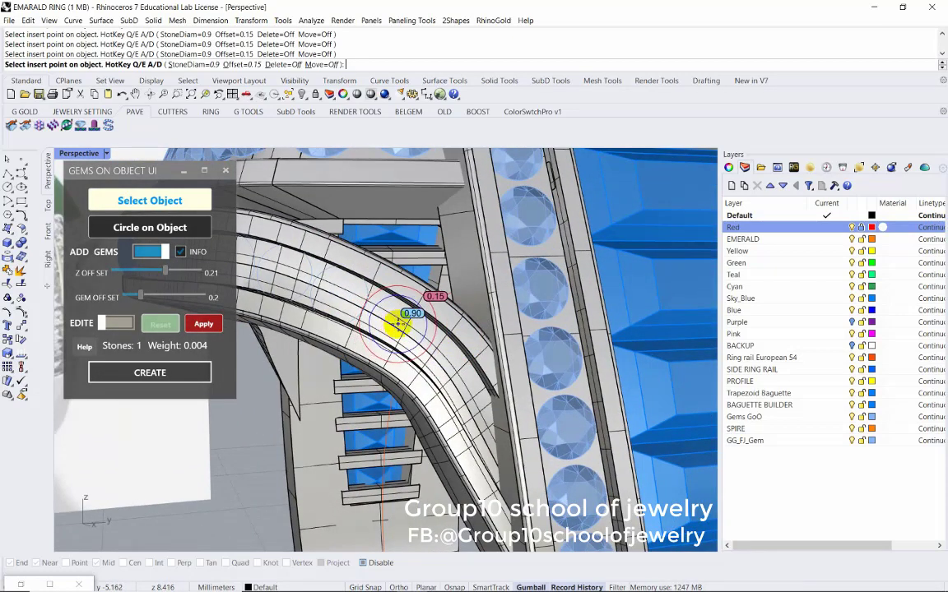
left_click(481, 414)
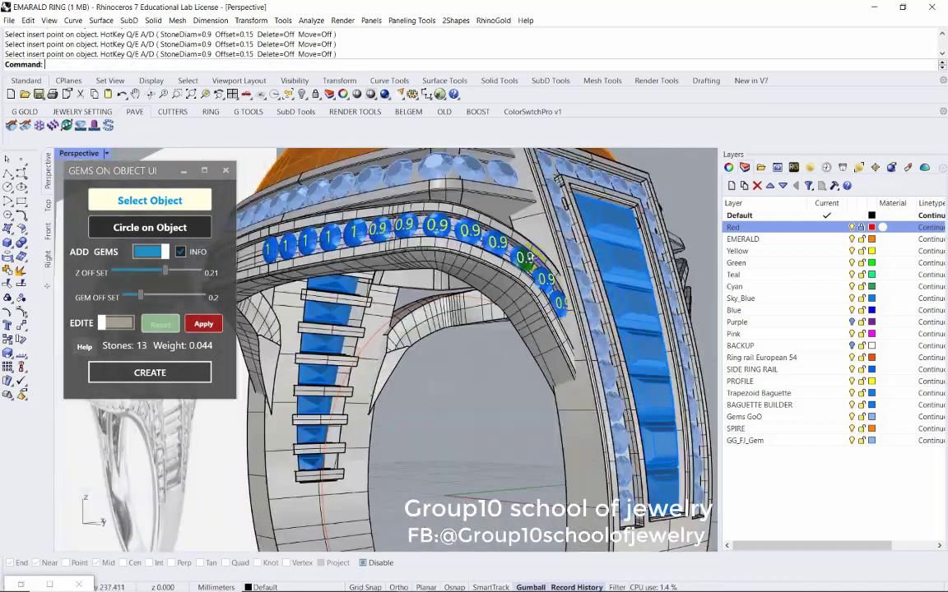
Create all 13 placed gems and close the gem tool
right_click_drag(517, 240, 428, 260)
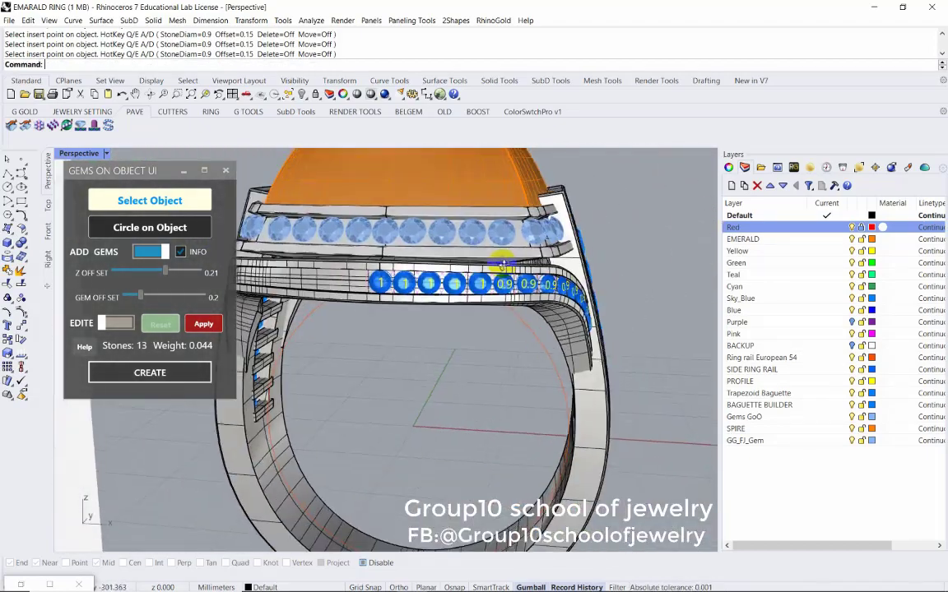
left_click(160, 377)
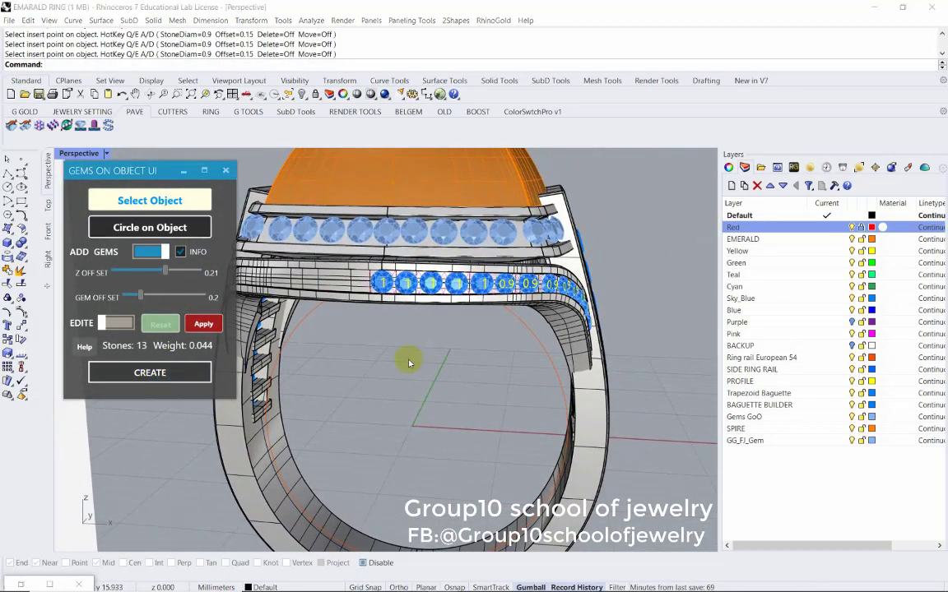
left_click(226, 171)
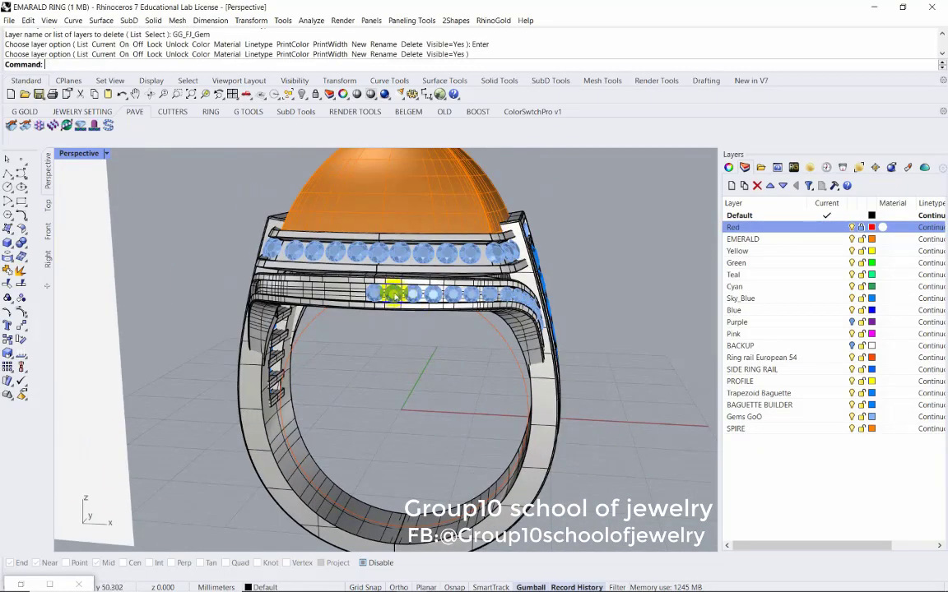
Click-select several gems in the lower rail's row
left_click(393, 293)
scroll(393, 293, "up", 3)
left_click(385, 262, "shift")
left_click(418, 261, "shift")
left_click(450, 262, "shift")
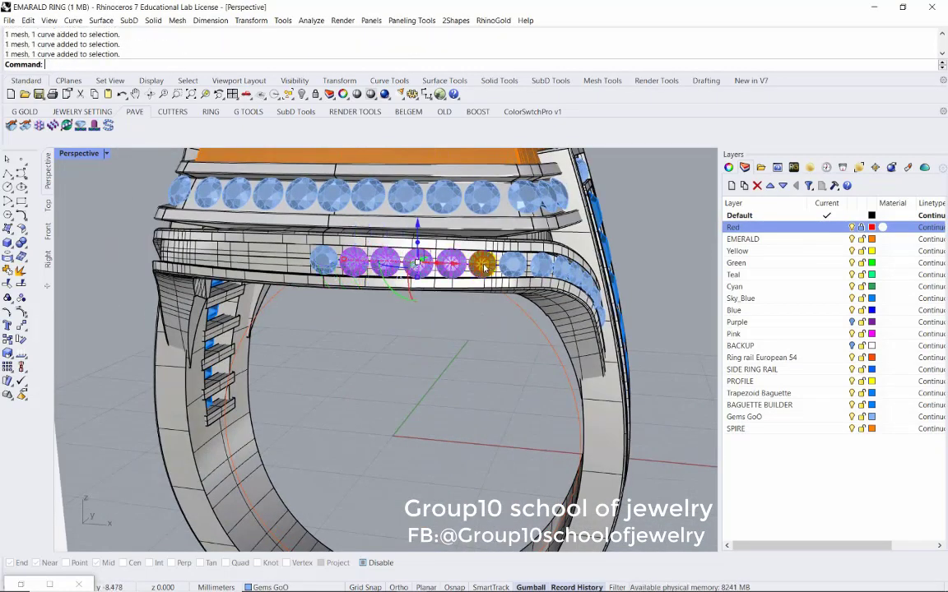
right_click_drag(485, 265, 504, 298)
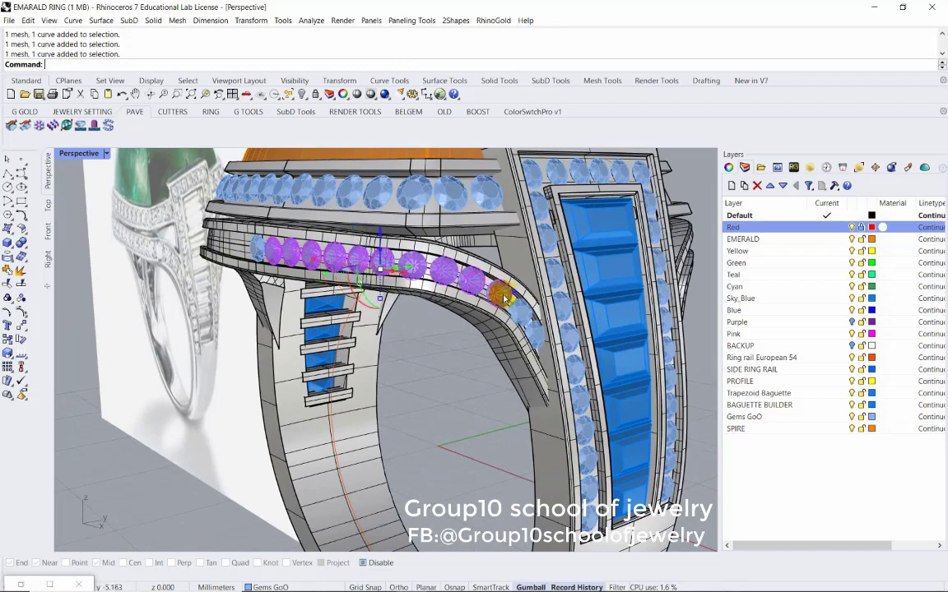
scroll(549, 327, "down", 3)
scroll(243, 274, "up", 2)
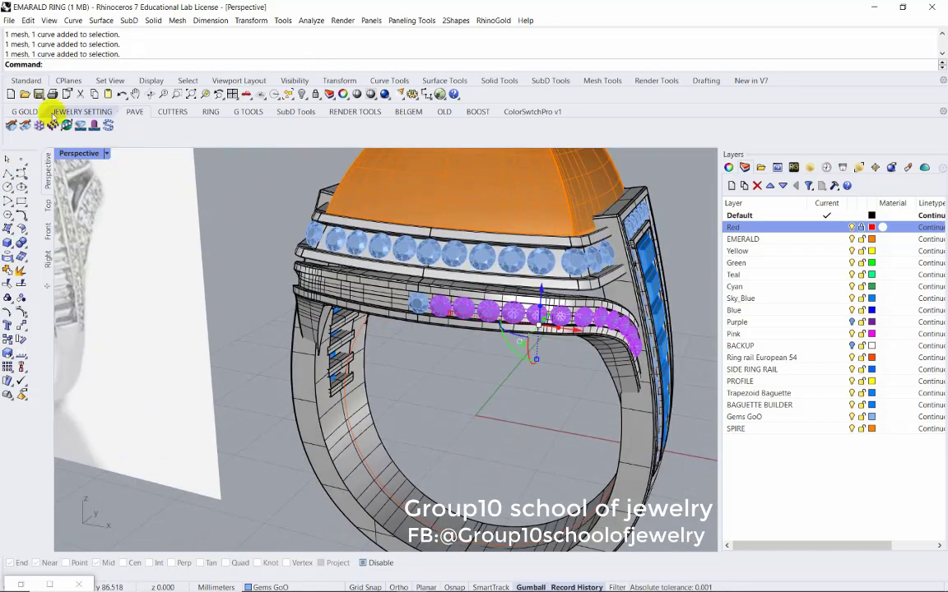
Select only the upper rail's 15 gems from a front view
left_click(82, 112)
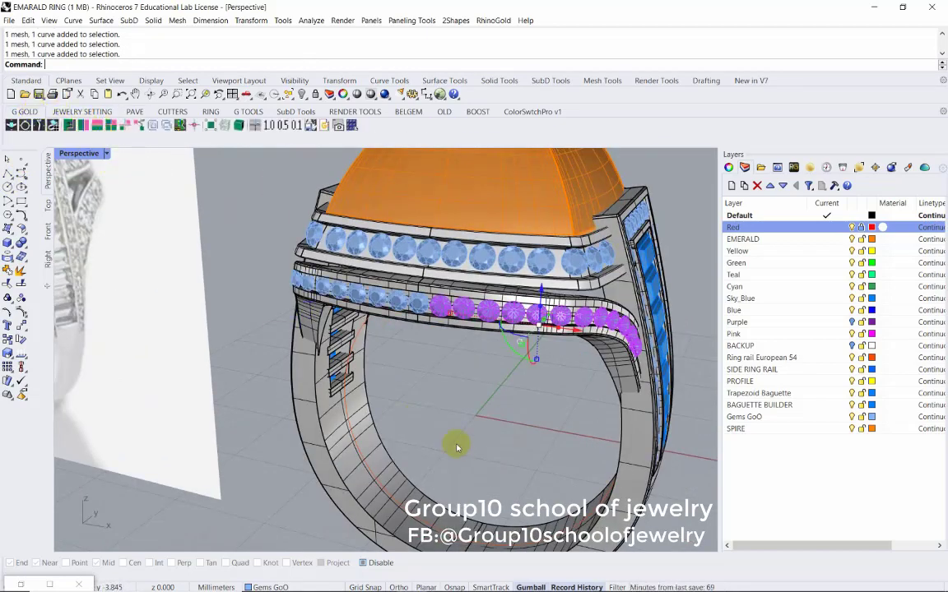
mouse_move(455, 444)
right_mouse_down()
mouse_move(491, 328)
mouse_move(292, 303)
mouse_move(325, 348)
mouse_move(186, 343)
mouse_move(299, 279)
mouse_move(296, 415)
right_mouse_up()
left_click(299, 280)
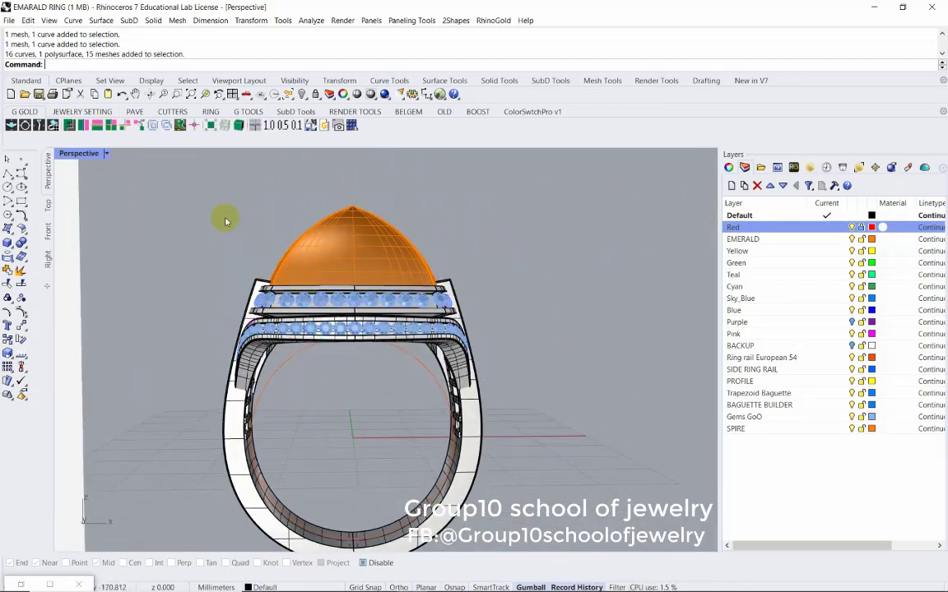
left_click(302, 301)
right_click_drag(302, 301, 329, 315)
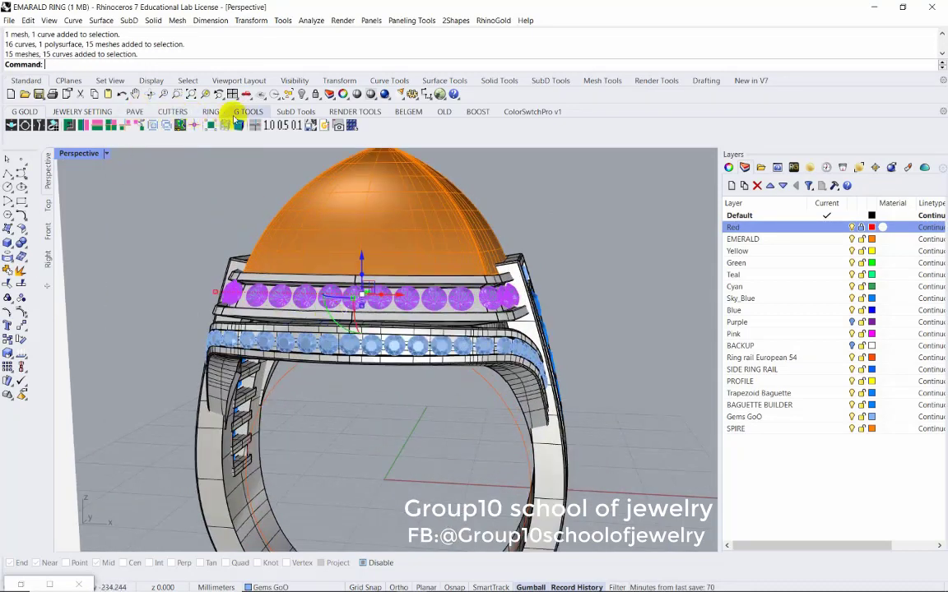
left_click(173, 112)
Launch Gems Cutters, set the cutter scale to -0.10, and switch the view to wireframe
left_click(24, 125)
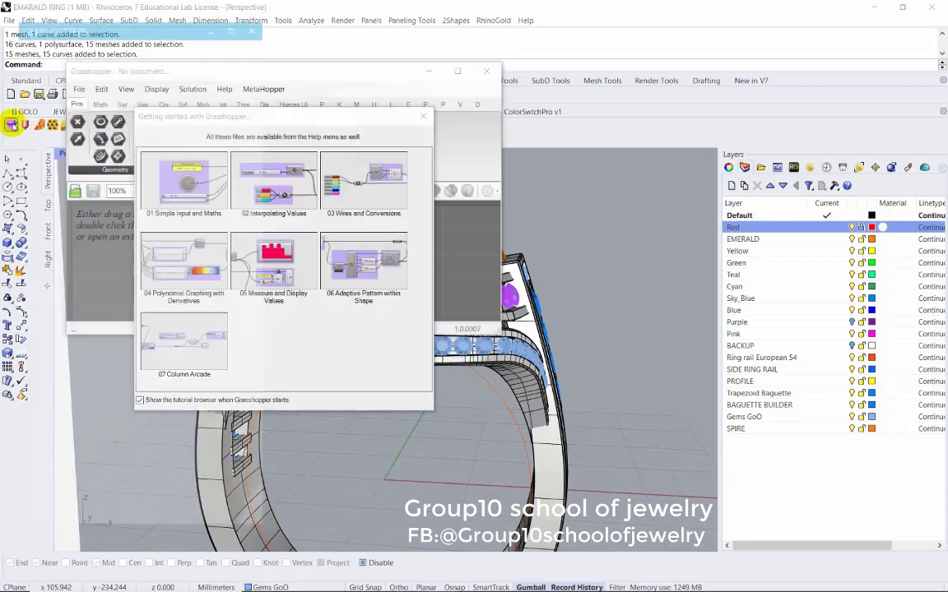
mouse_move(431, 293)
right_mouse_down()
mouse_move(486, 237)
mouse_move(457, 301)
mouse_move(436, 273)
right_mouse_up()
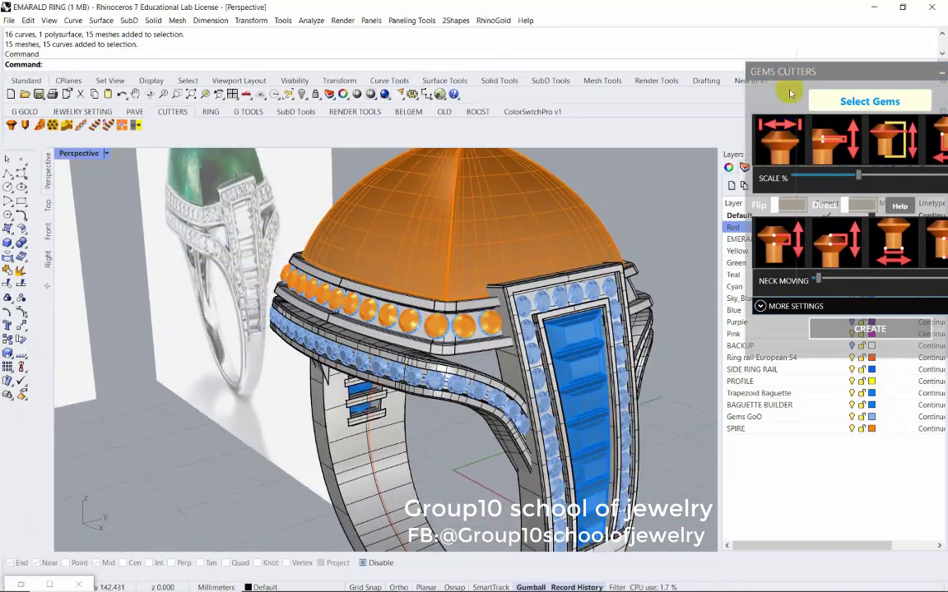
left_click_drag(802, 72, 659, 96)
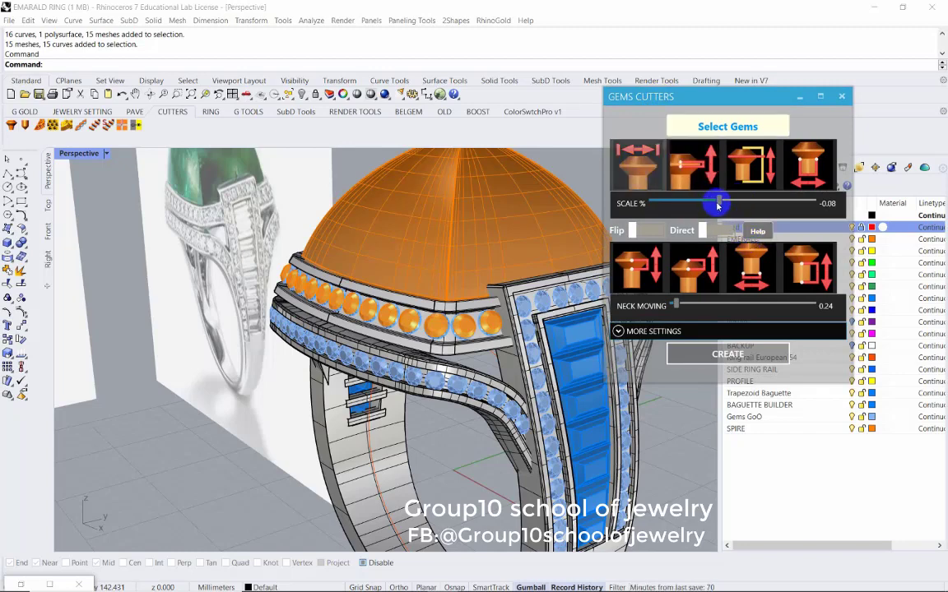
left_click_drag(717, 204, 714, 203)
right_click_drag(575, 156, 107, 168)
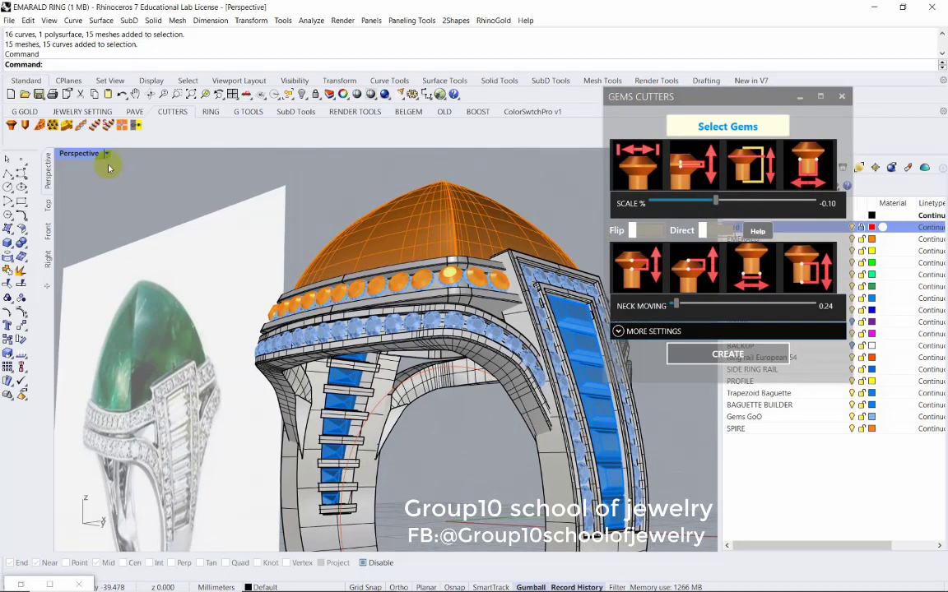
left_click(107, 153)
left_click(157, 169)
right_click_drag(370, 329, 370, 190)
right_click_drag(455, 255, 453, 372)
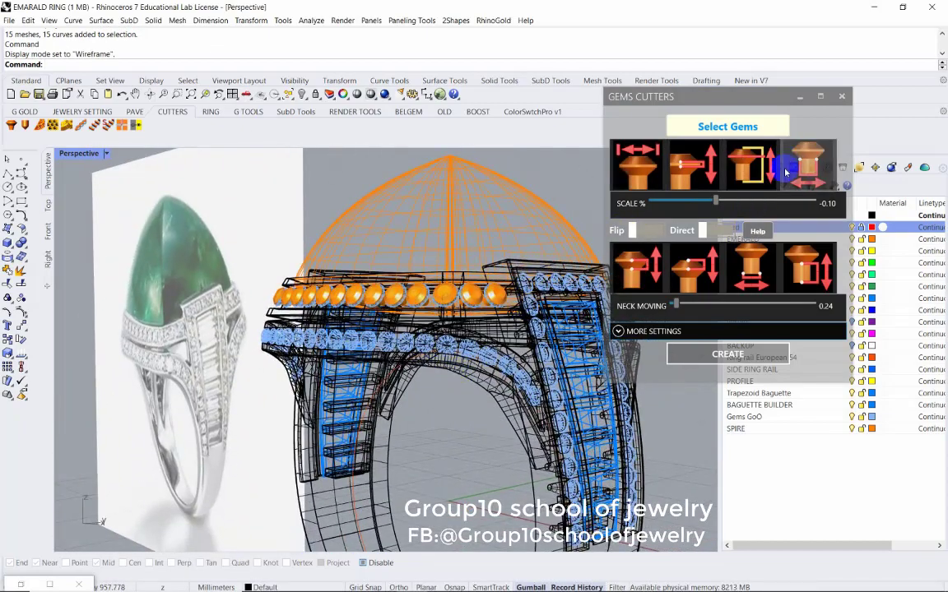
right_click_drag(422, 427, 437, 271)
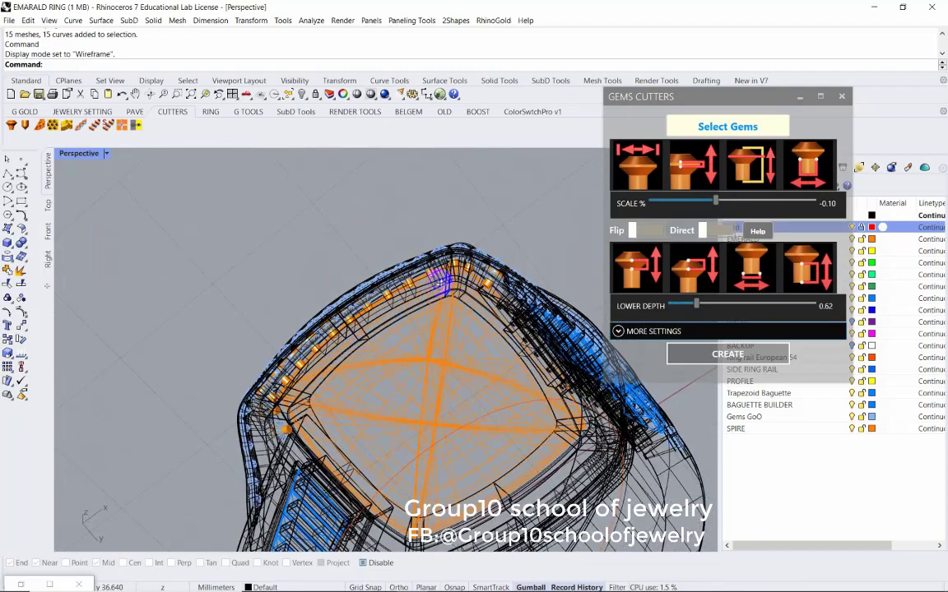
Set lower depth to 0.88, create the upper-row cutters, and close the panel
left_click_drag(697, 303, 714, 302)
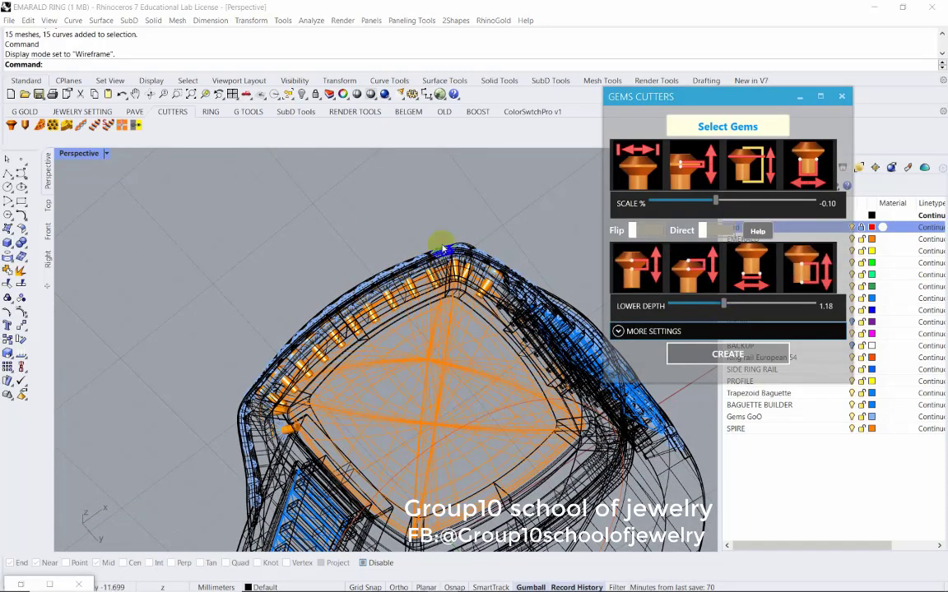
mouse_move(433, 243)
right_mouse_down()
mouse_move(505, 357)
mouse_move(459, 274)
right_mouse_up()
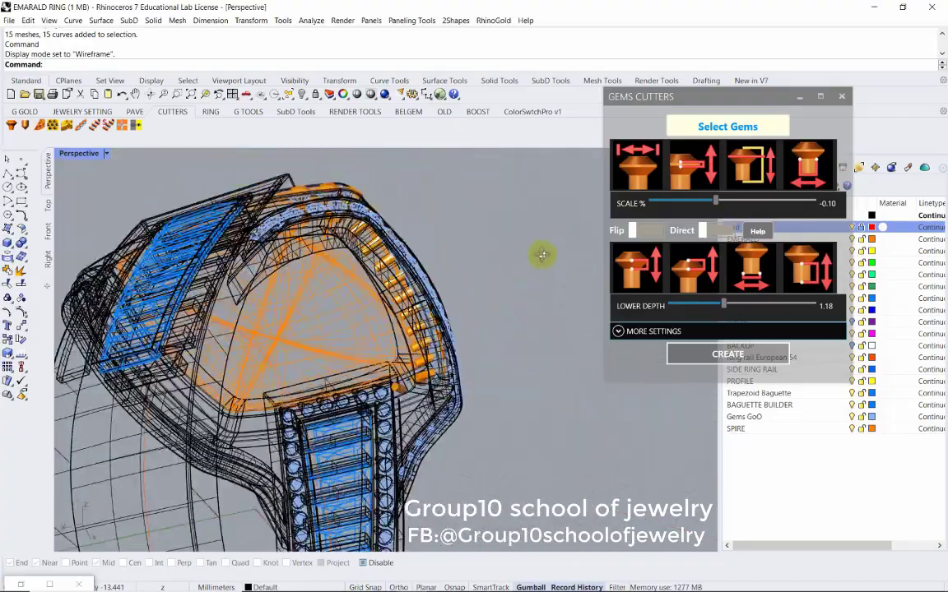
left_click(724, 305)
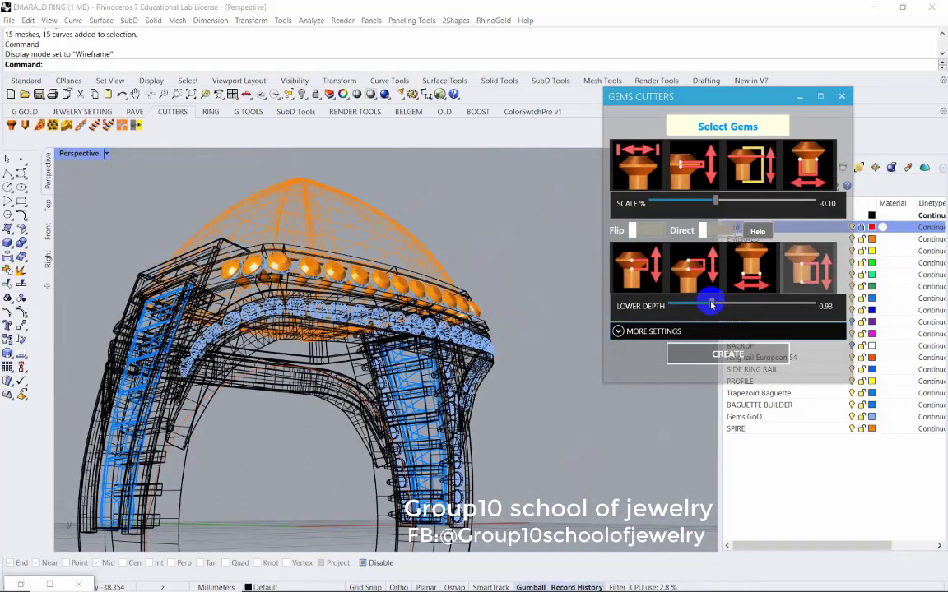
left_click_drag(713, 305, 708, 305)
left_click(717, 354)
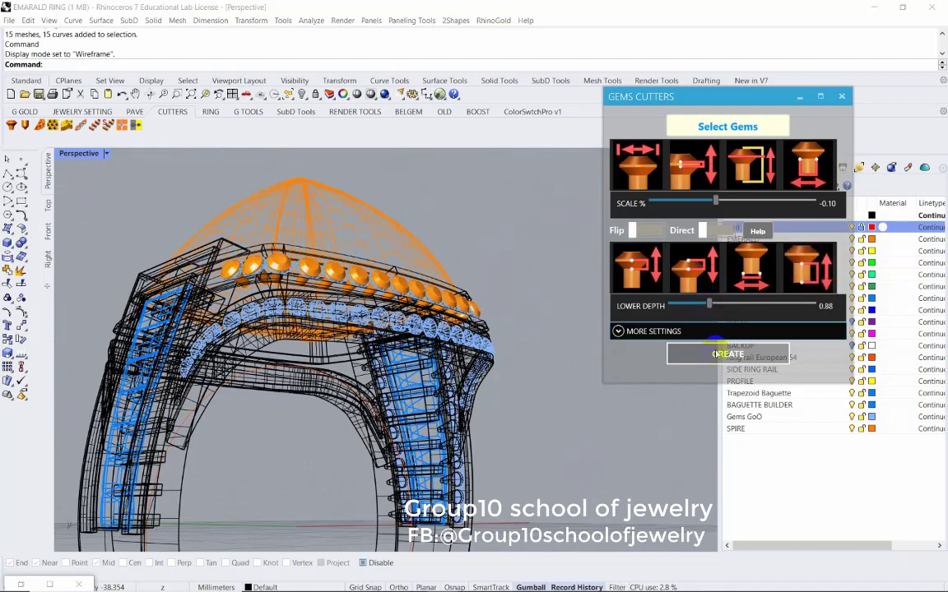
left_click(841, 96)
left_click(536, 260)
mouse_move(536, 260)
right_mouse_down()
mouse_move(545, 239)
mouse_move(538, 263)
right_mouse_up()
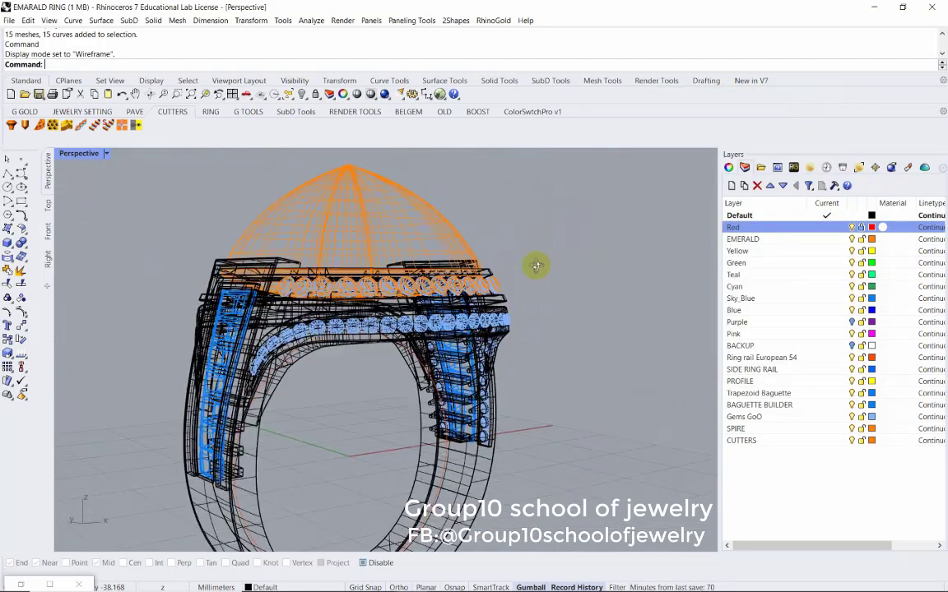
Pick a lower-rail gem and window-select the left part of the lower row
scroll(337, 324, "up", 3)
left_click(338, 325)
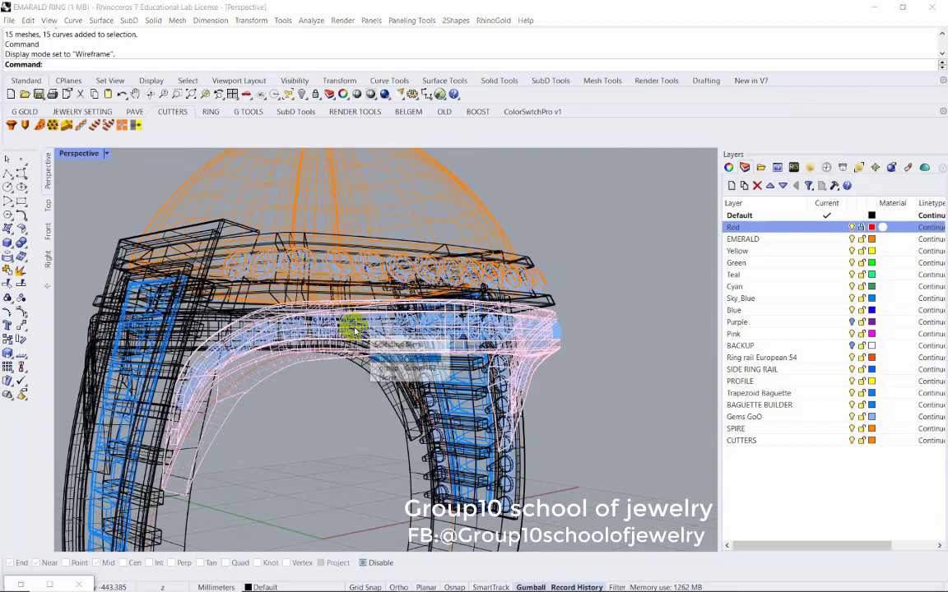
left_click(388, 362)
mouse_move(370, 385)
right_mouse_down()
mouse_move(311, 398)
mouse_move(247, 370)
right_mouse_up()
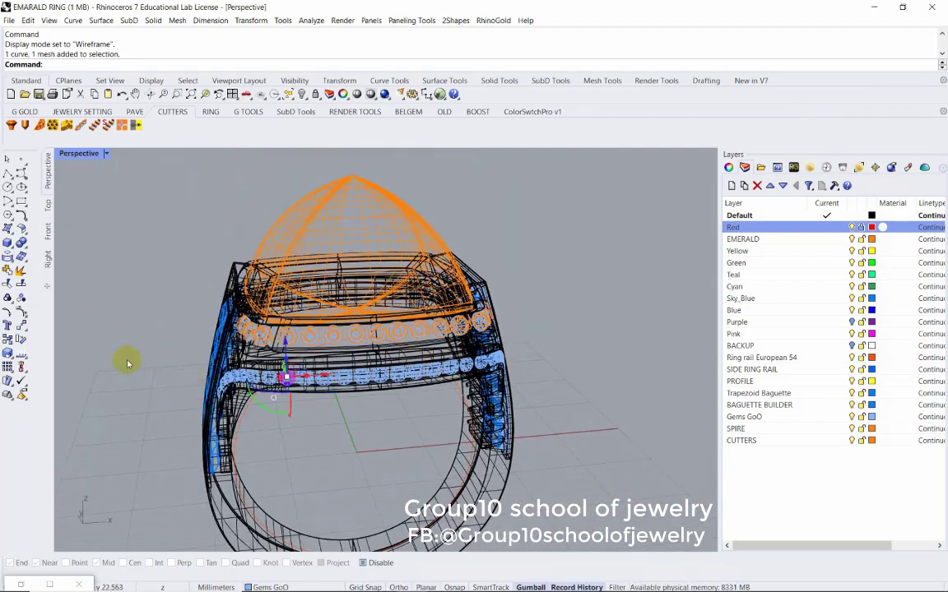
left_click_drag(127, 359, 301, 398)
left_click_drag(128, 340, 440, 402)
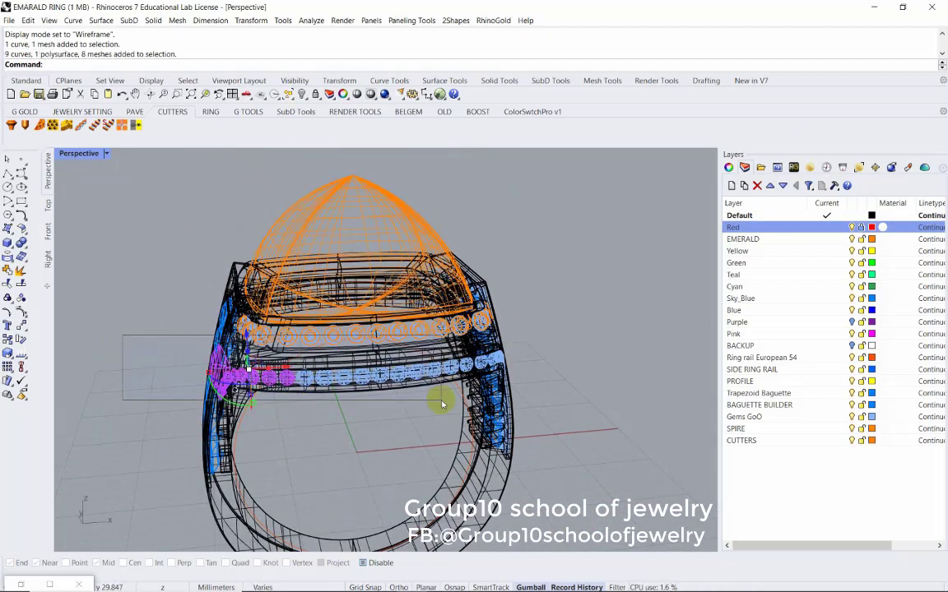
Add the remaining lower-row gems and remove the stray rail part from the selection
mouse_move(440, 403)
right_mouse_down()
mouse_move(186, 387)
mouse_move(207, 352)
right_mouse_up()
left_click_drag(208, 352, 343, 400)
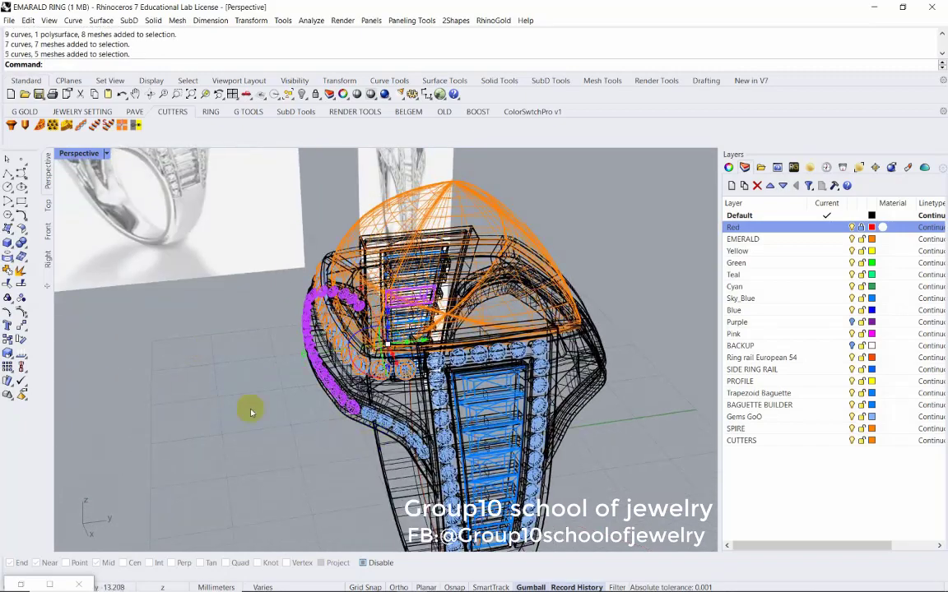
left_click_drag(210, 348, 373, 433)
mouse_move(317, 423)
right_mouse_down()
mouse_move(484, 381)
mouse_move(247, 362)
mouse_move(501, 379)
mouse_move(389, 381)
mouse_move(345, 362)
right_mouse_up()
scroll(247, 362, "up", 3)
left_click(235, 357, "ctrl")
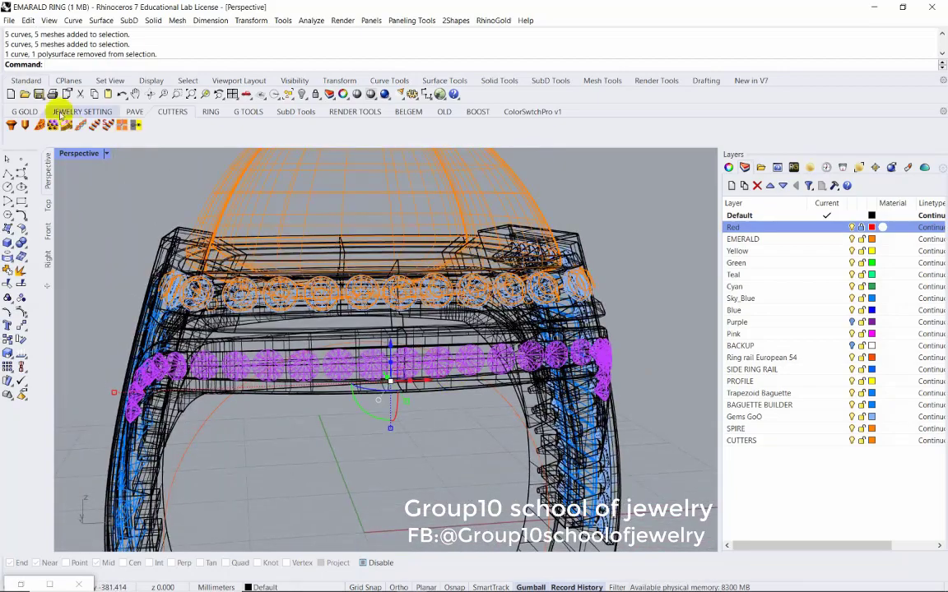
left_click(11, 125)
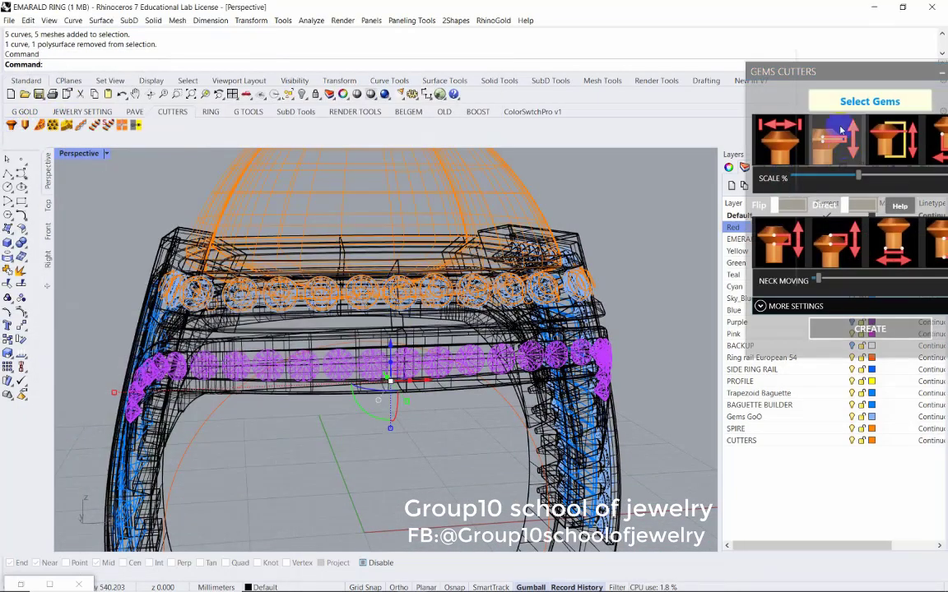
Create cutters for the lower rail's gems with 0.76 lower depth, then close the panel
right_click_drag(434, 412, 327, 491)
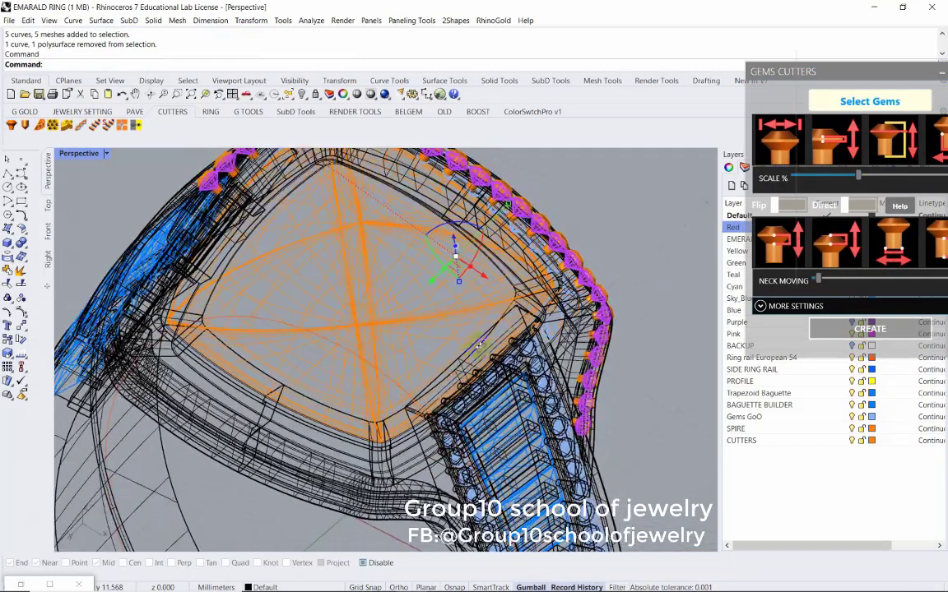
left_click_drag(823, 73, 691, 93)
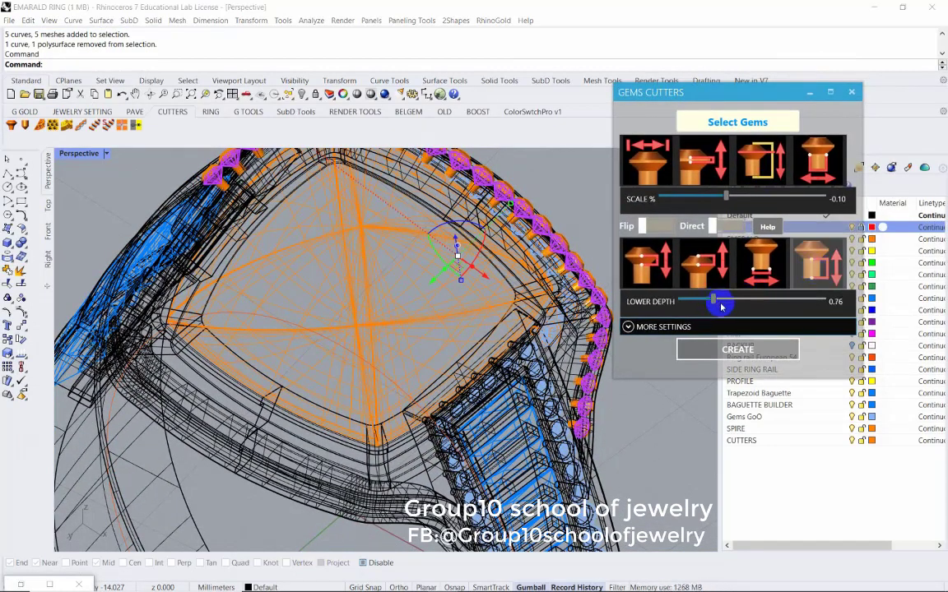
left_click(851, 92)
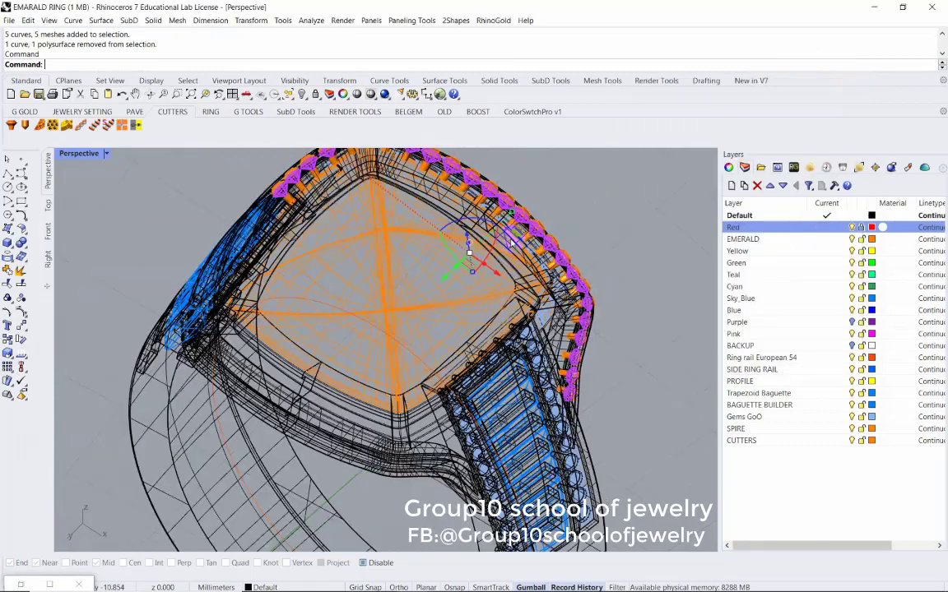
right_click_drag(510, 242, 427, 337)
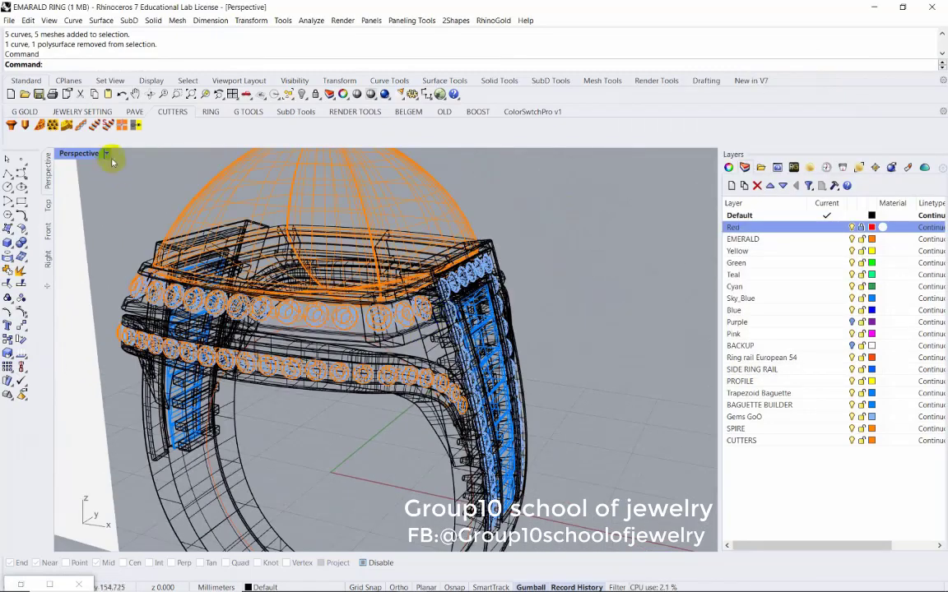
Switch to shaded view, try a Boolean difference on the ring, then undo it
left_click(111, 156)
left_click(136, 180)
right_click_drag(327, 383, 393, 437)
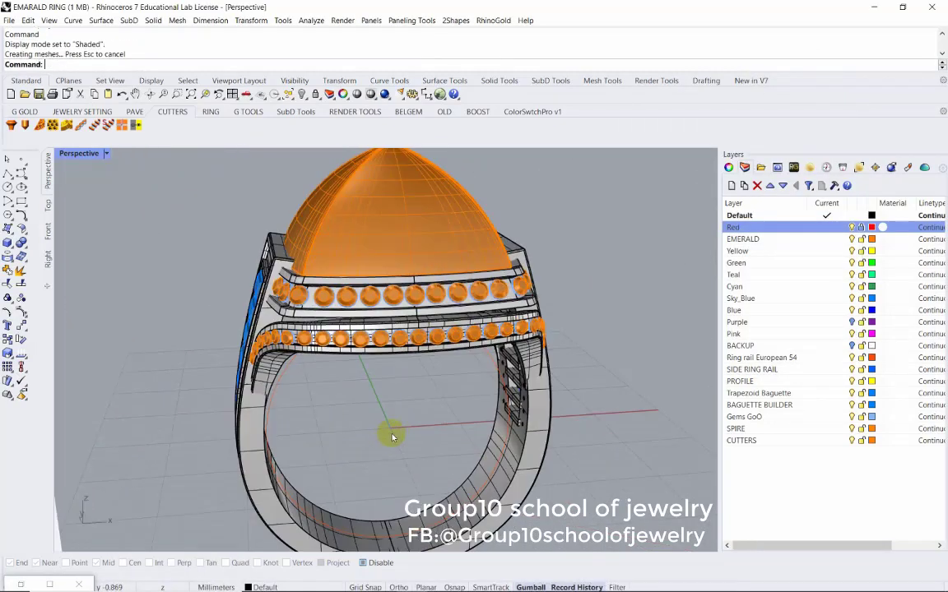
middle_click(393, 420)
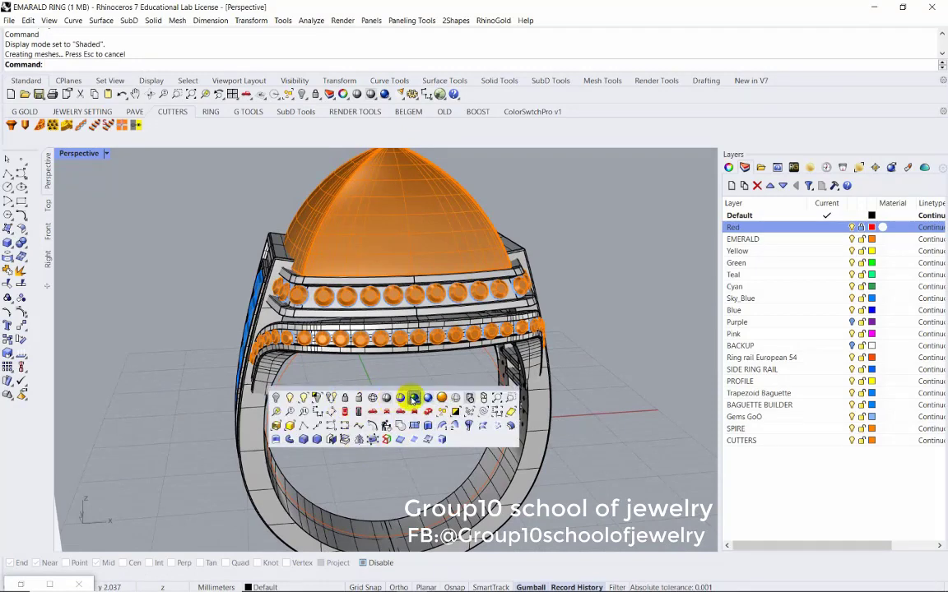
left_click(337, 441)
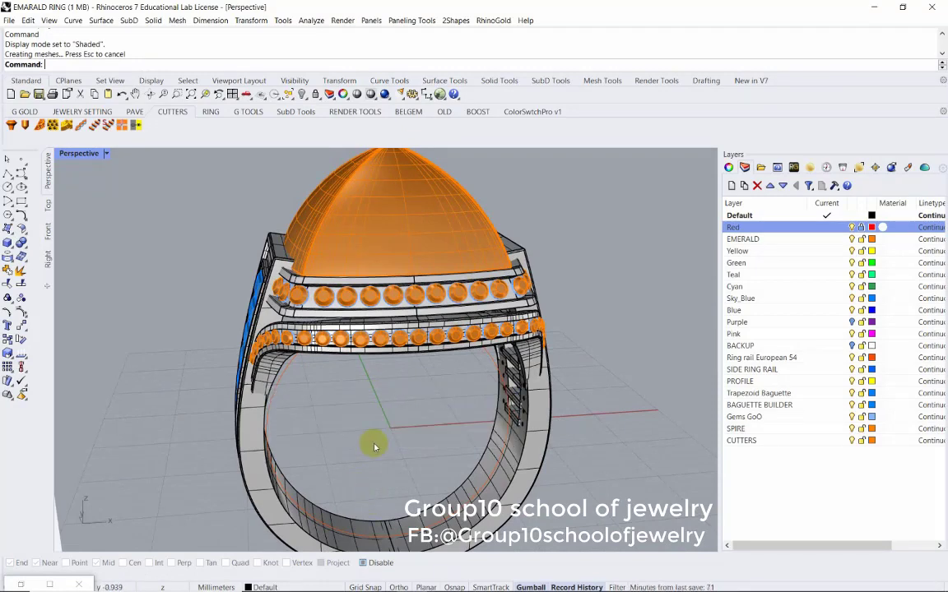
scroll(362, 317, "up", 5)
right_click(361, 317)
left_click(350, 243)
right_click(350, 243)
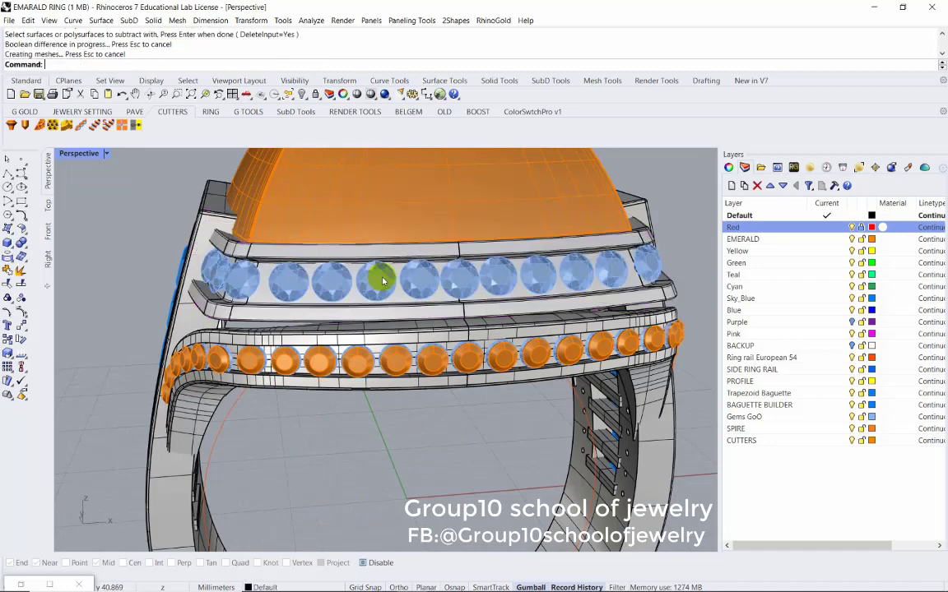
right_click_drag(381, 274, 474, 284)
scroll(460, 296, "down", 5)
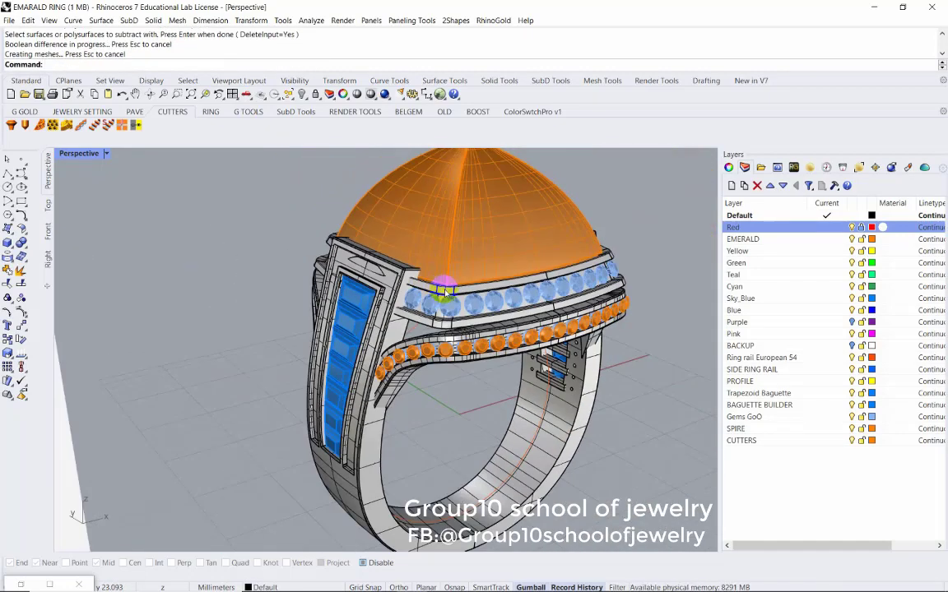
key("ctrl+z")
Boolean-subtract the 15 upper-row cutters from the upper rail
left_click(205, 277)
left_click(418, 306)
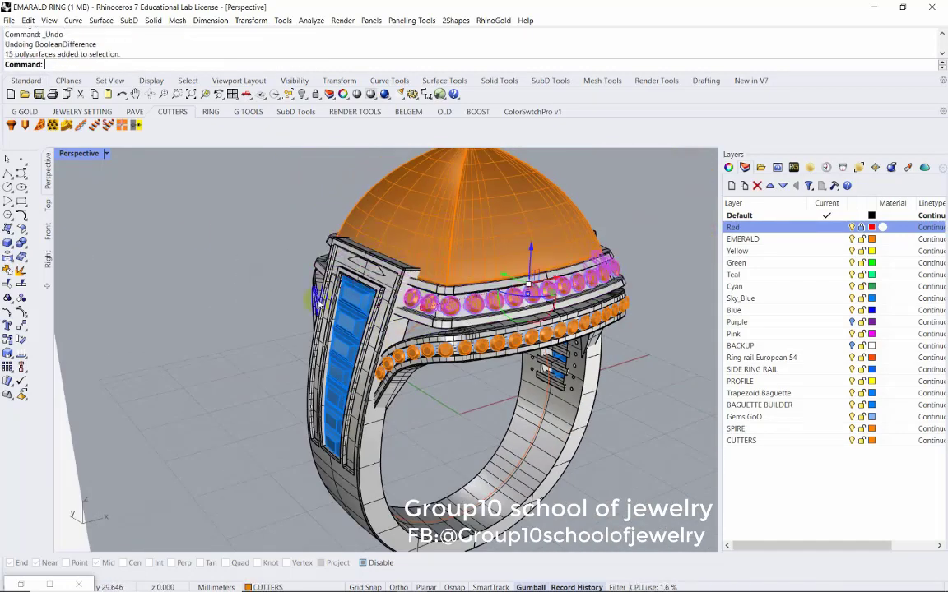
middle_click(193, 294)
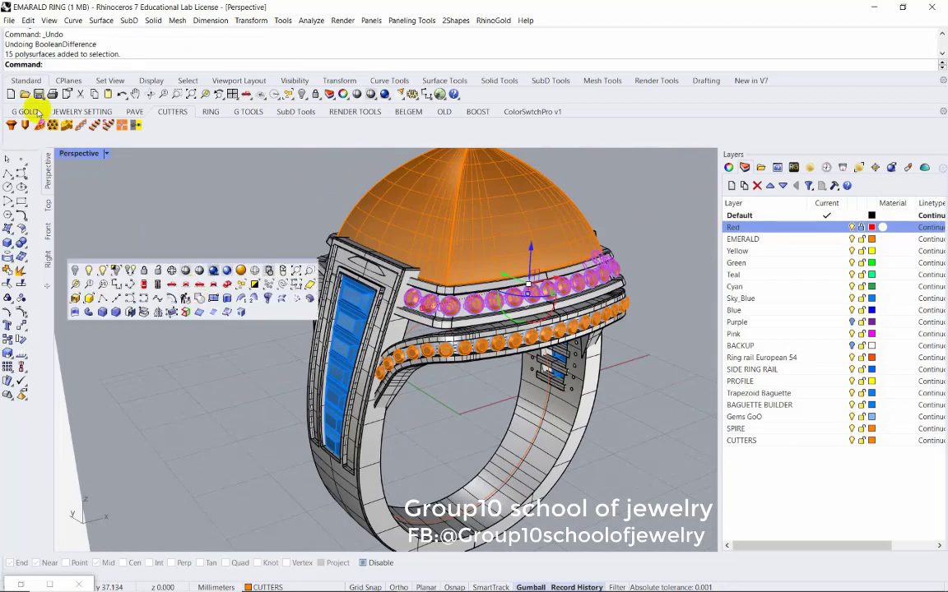
left_click(37, 111)
left_click(323, 317)
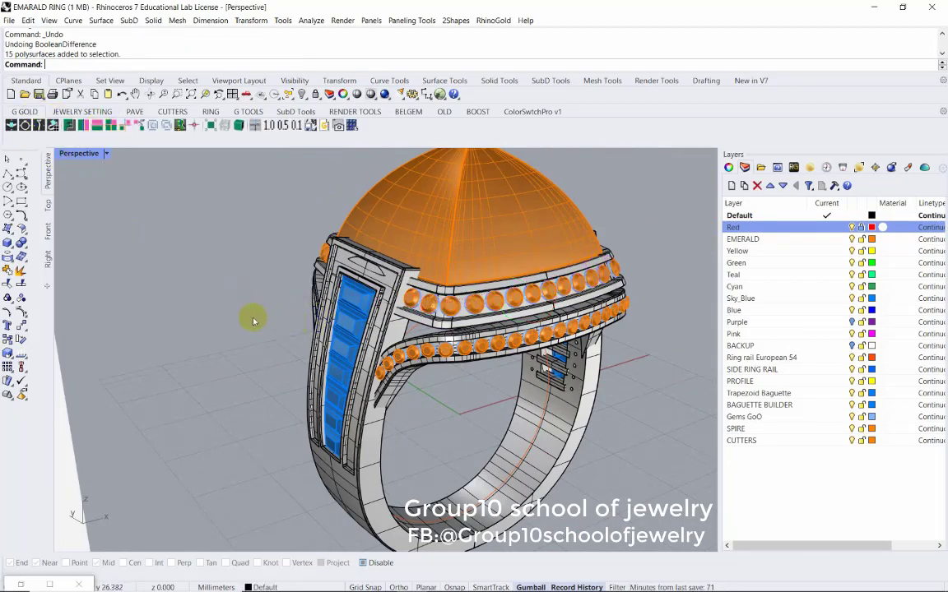
right_click(280, 315)
left_click(372, 288)
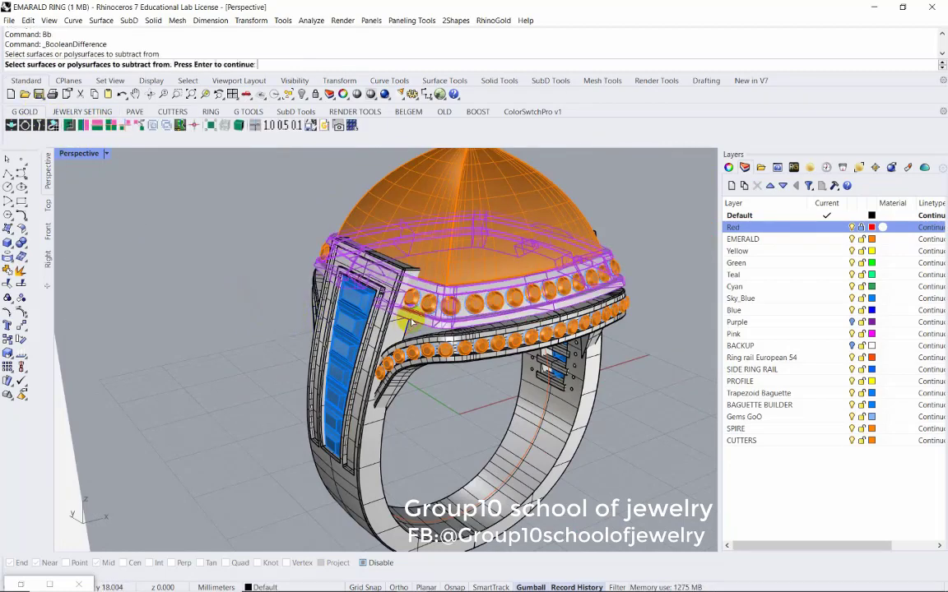
right_click(372, 284)
right_click(395, 275)
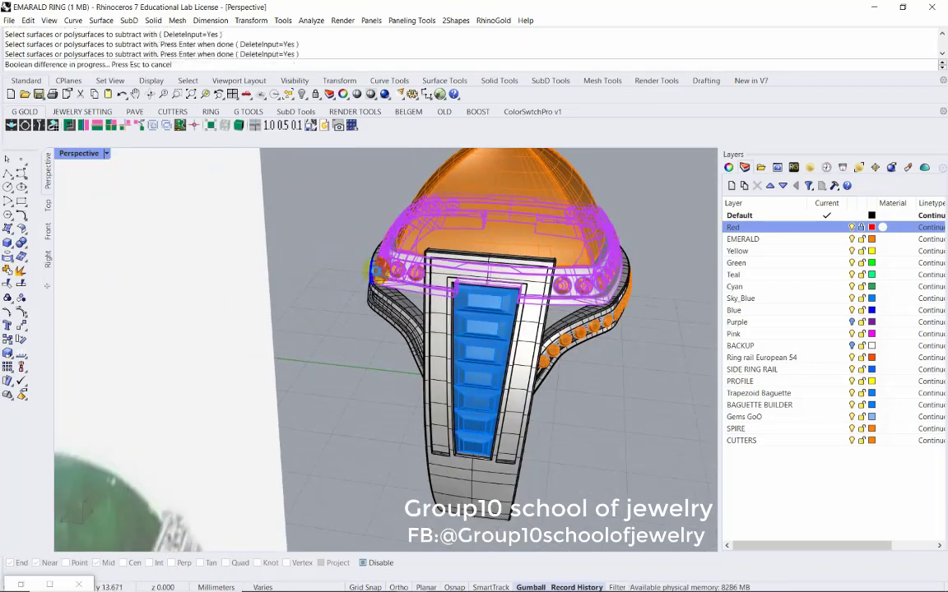
mouse_move(395, 275)
right_mouse_down()
mouse_move(481, 292)
mouse_move(358, 300)
right_mouse_up()
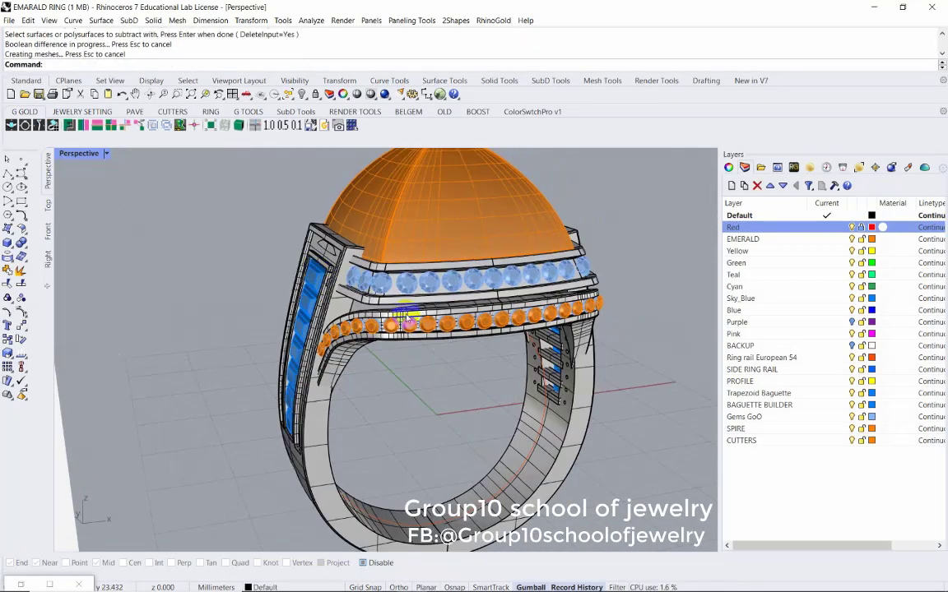
Boolean-subtract the lower row's cutters from the lower rail and turn toward the baguette panel
right_click(358, 301)
left_click(397, 325)
right_click(397, 325)
left_click(397, 325)
right_click(397, 325)
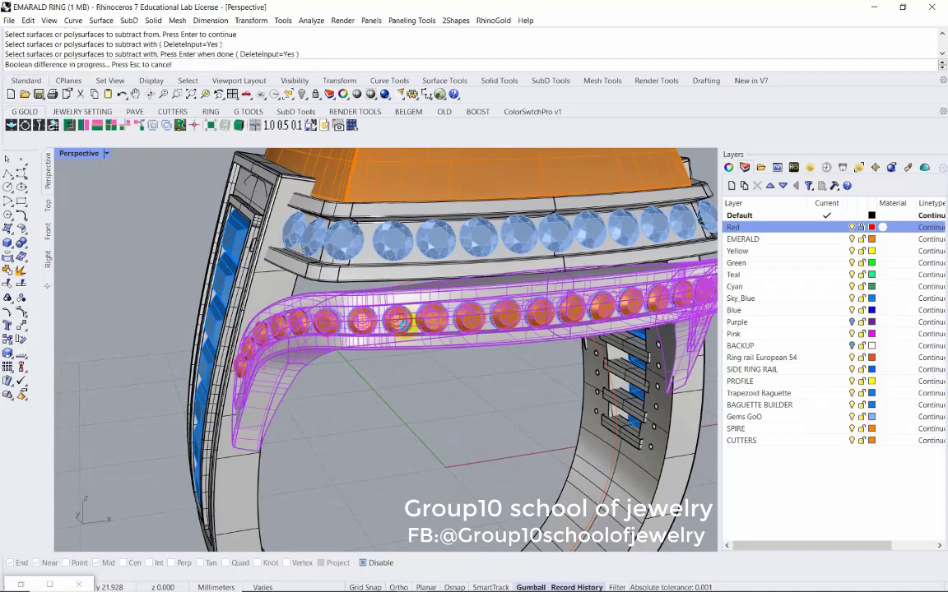
mouse_move(398, 325)
right_mouse_down()
mouse_move(422, 315)
mouse_move(413, 362)
right_mouse_up()
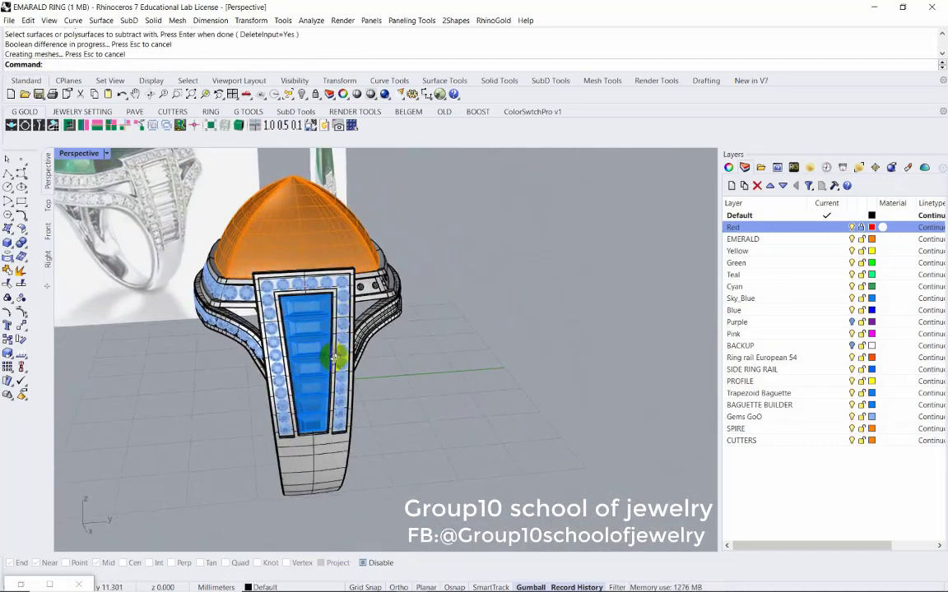
mouse_move(413, 362)
right_mouse_down()
mouse_move(276, 288)
mouse_move(311, 335)
right_mouse_up()
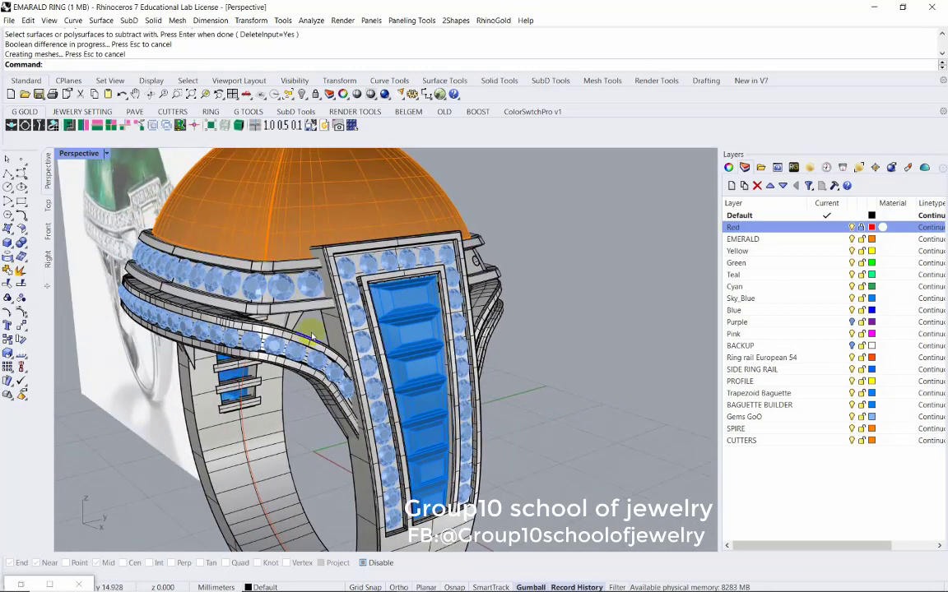
mouse_move(392, 277)
right_mouse_down()
mouse_move(262, 264)
mouse_move(293, 263)
right_mouse_up()
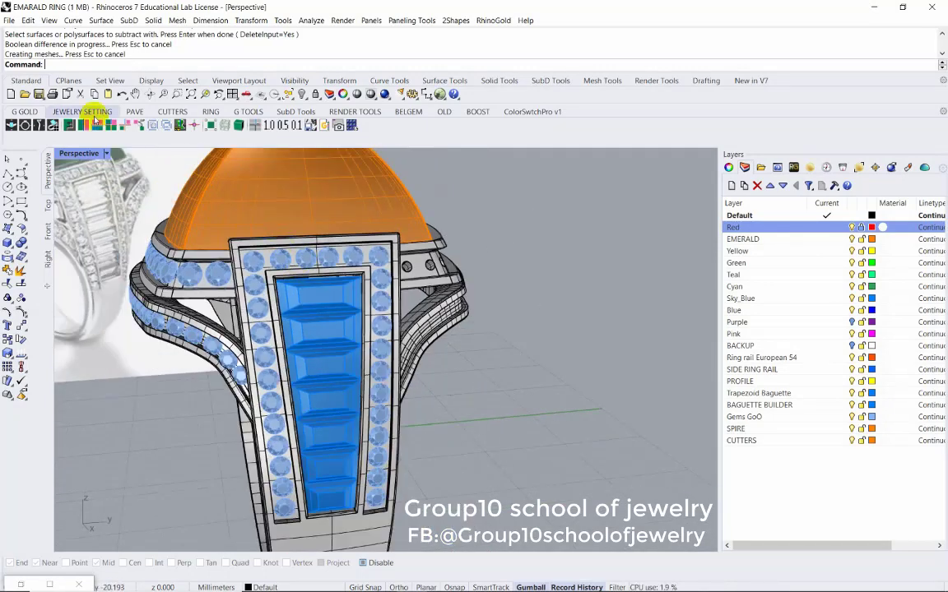
Open the Jewelry Setting prong options, then close them
left_click(248, 111)
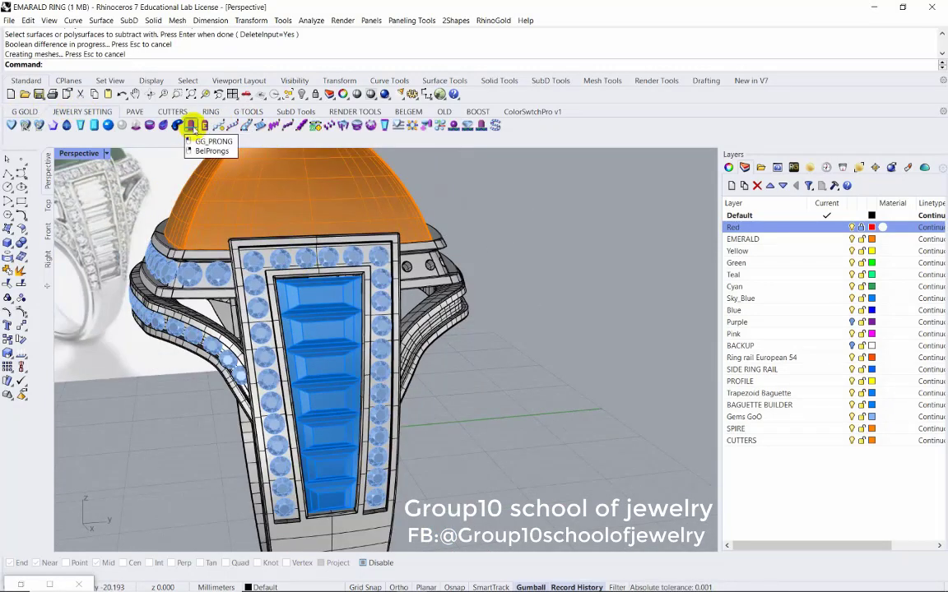
left_click(191, 125)
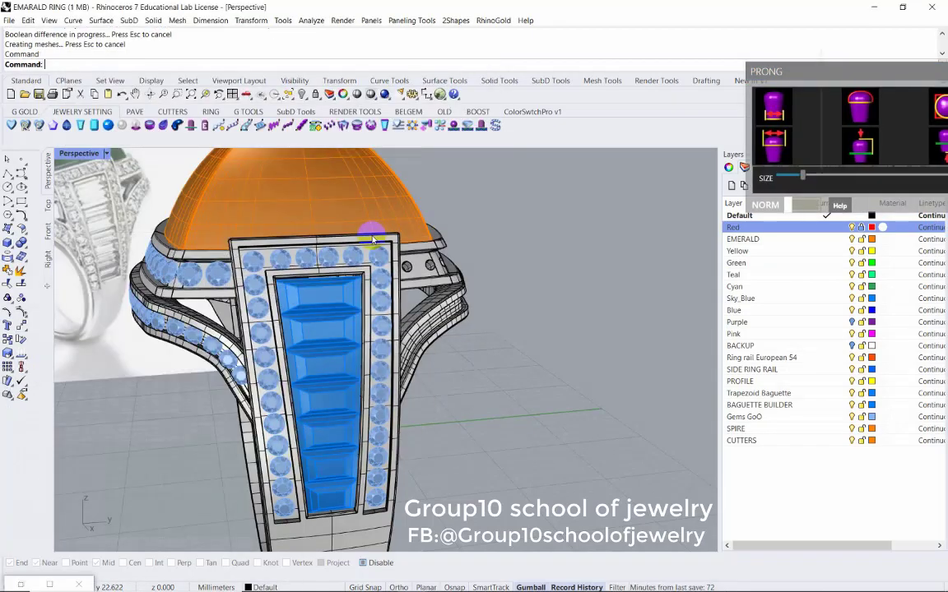
left_click_drag(827, 74, 567, 80)
left_click(754, 85)
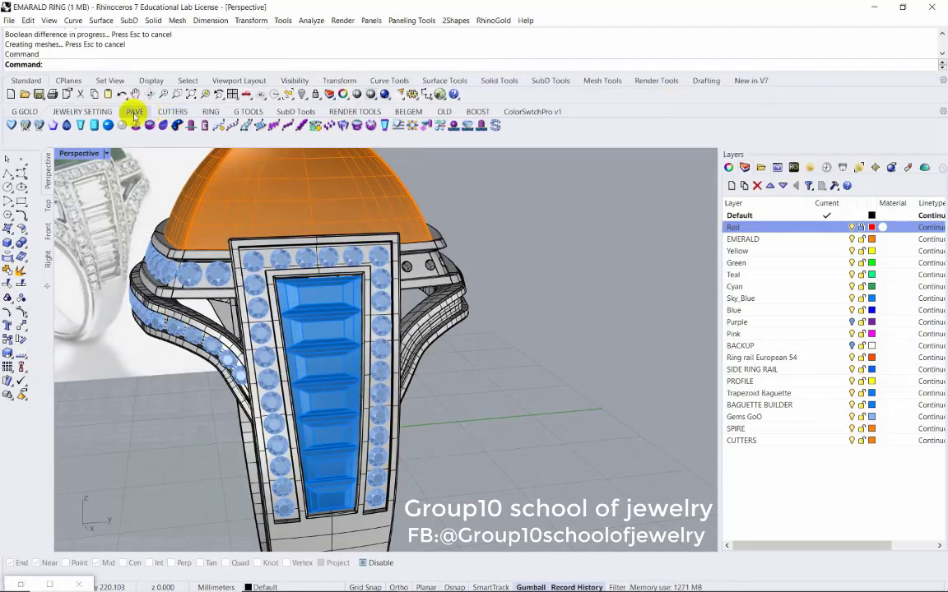
Launch Prong On Object from the Pavé tools and begin selecting gems
left_click(133, 111)
left_click(94, 125)
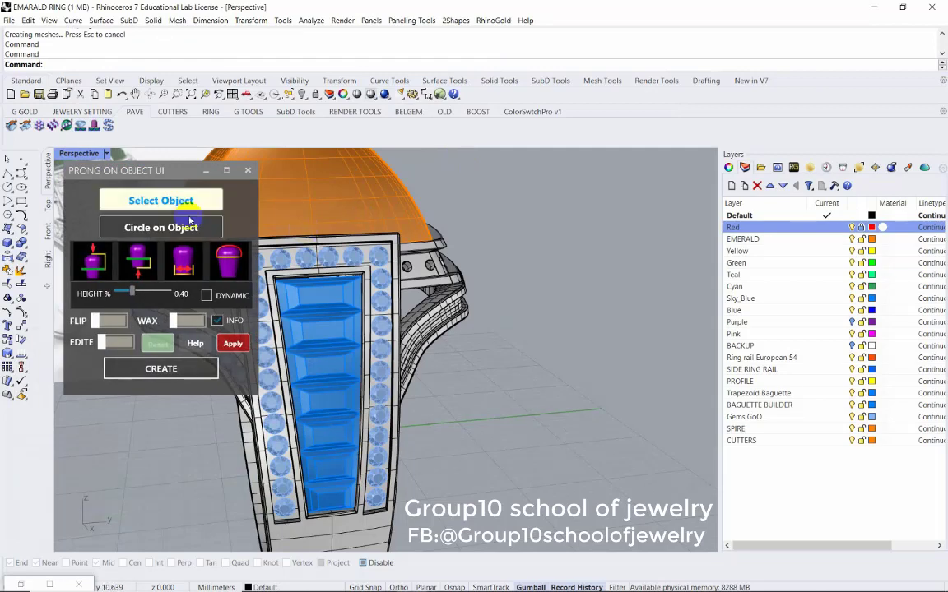
left_click(153, 203)
scroll(327, 260, "up", 2)
scroll(416, 249, "up", 1)
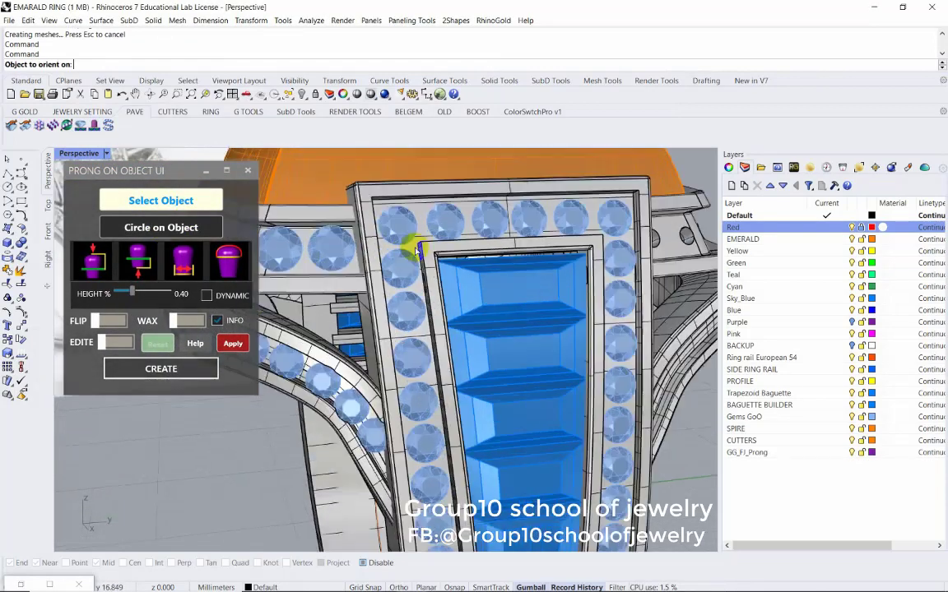
right_click(274, 200)
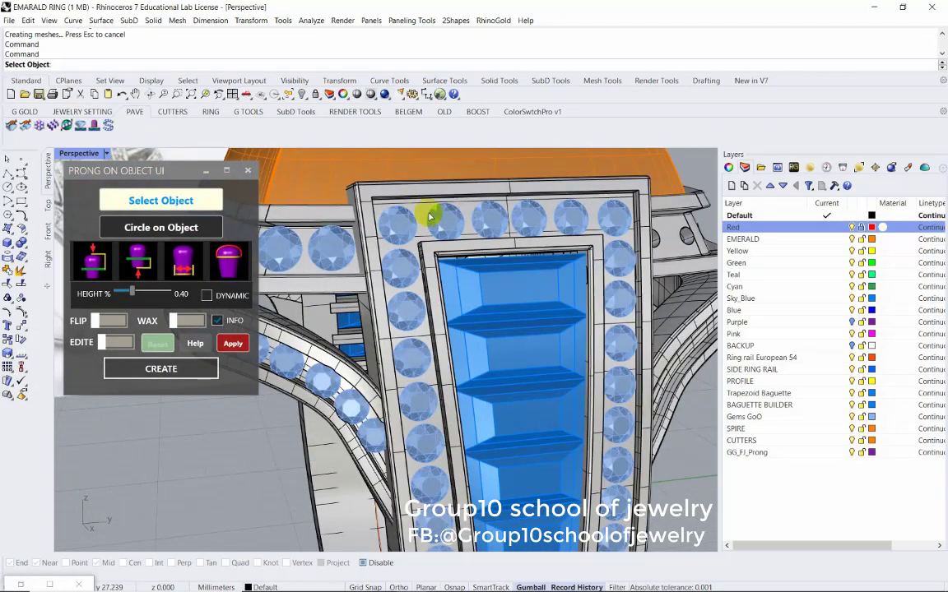
Select the baguette panel's round gems and pick the frame surface to orient prongs on
left_click(425, 252)
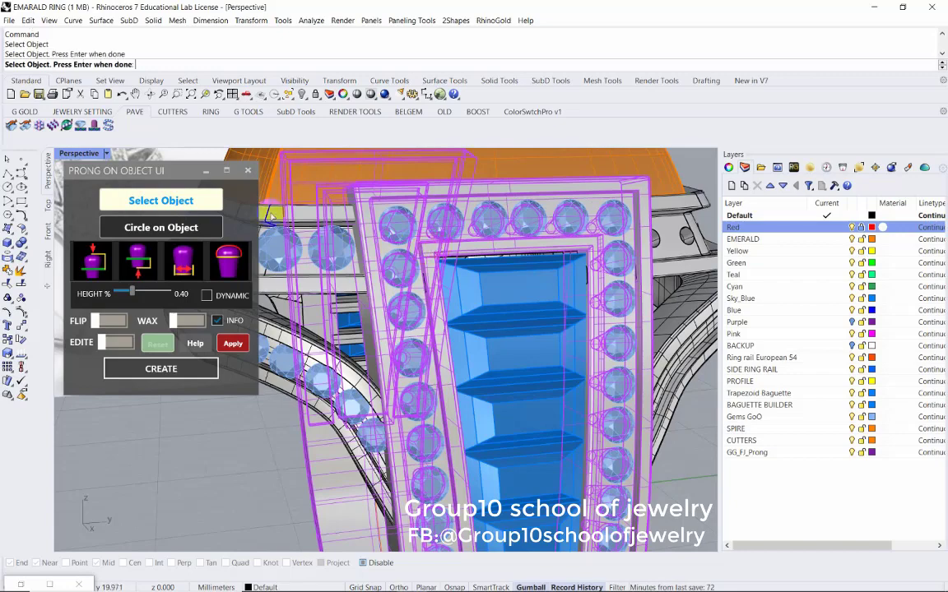
scroll(391, 230, "down", 3)
key("Return")
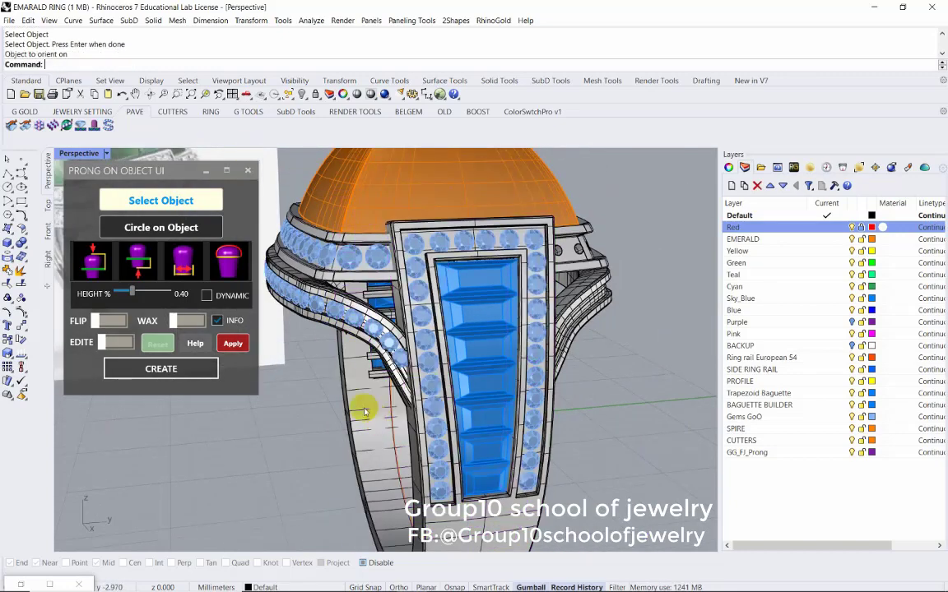
scroll(412, 254, "up", 5)
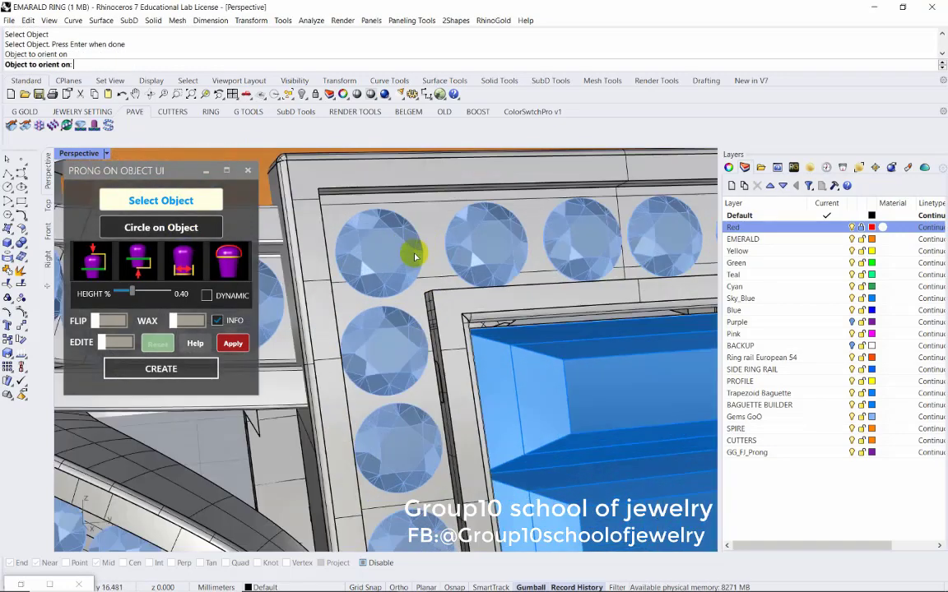
left_click(412, 255)
scroll(444, 271, "down", 2)
scroll(448, 264, "down", 2)
Place four prong points between the top-row gems and finish the batch
scroll(363, 268, "up", 4)
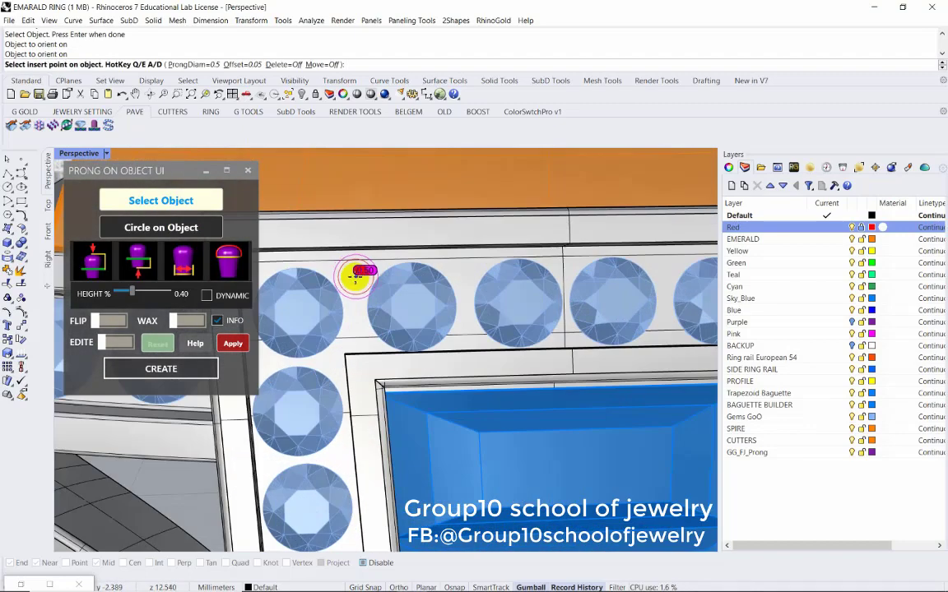
scroll(401, 271, "down", 3)
scroll(484, 265, "up", 3)
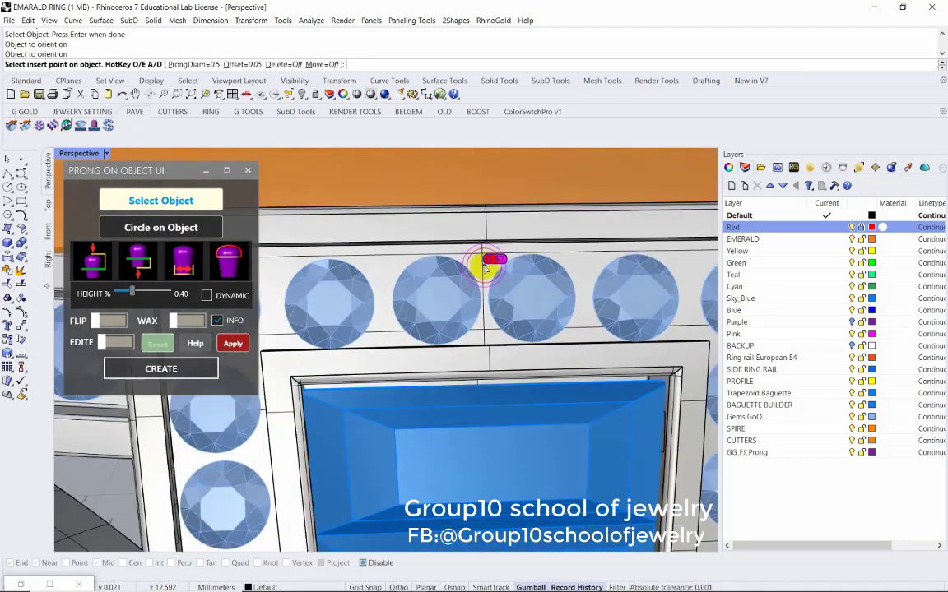
left_click(486, 267)
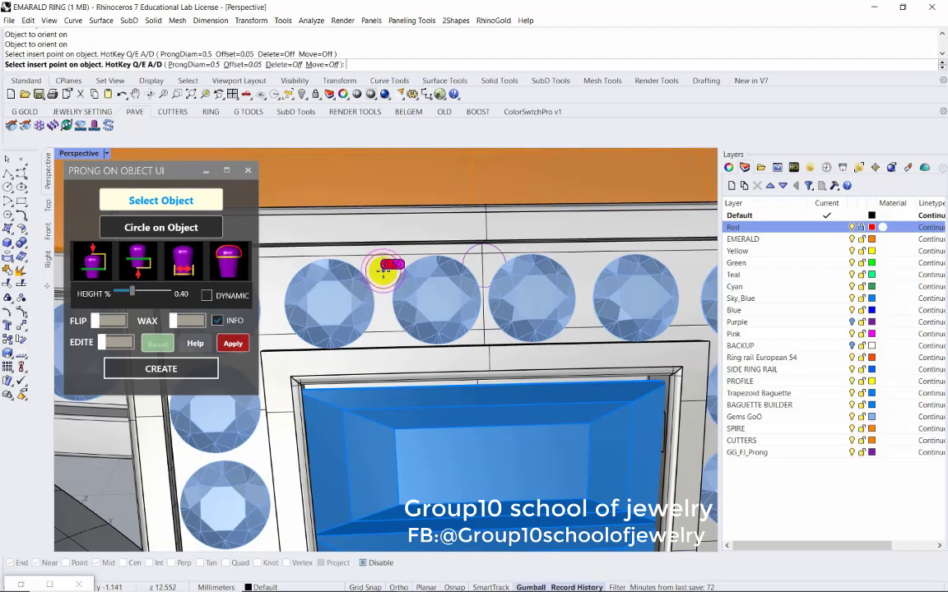
left_click(385, 267)
left_click(484, 323)
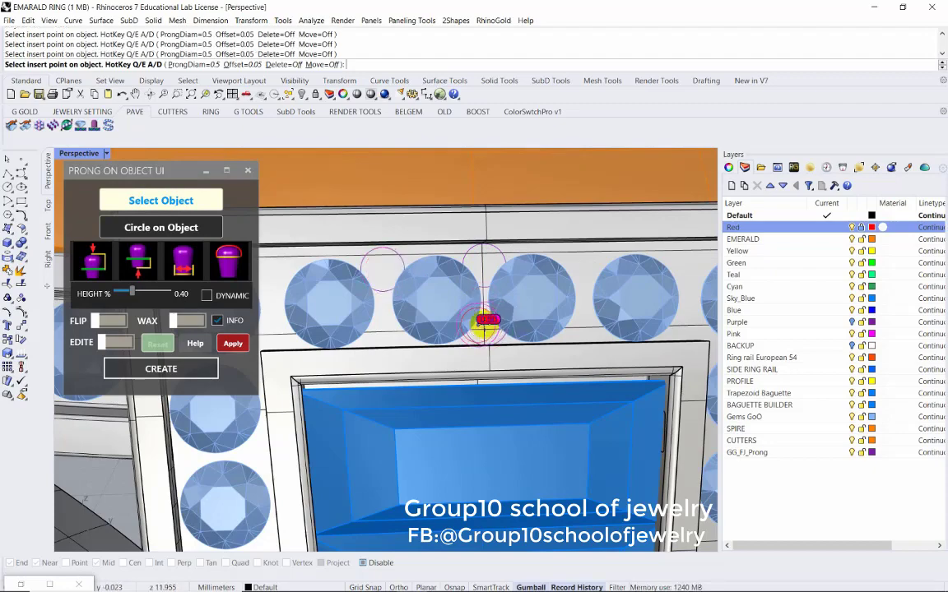
left_click(387, 325)
scroll(387, 325, "down", 3)
right_click_drag(387, 325, 461, 312)
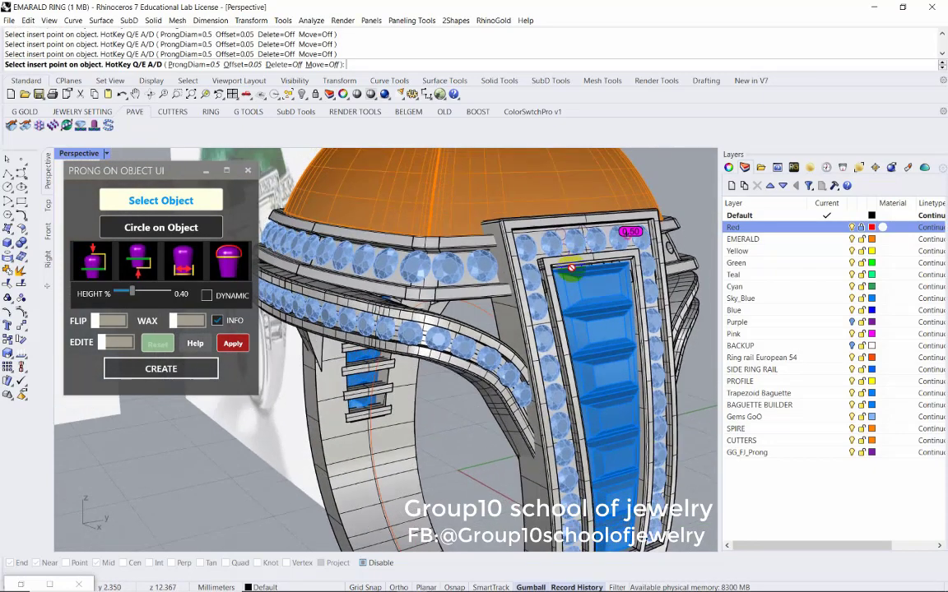
key("Return")
scroll(475, 311, "up", 3)
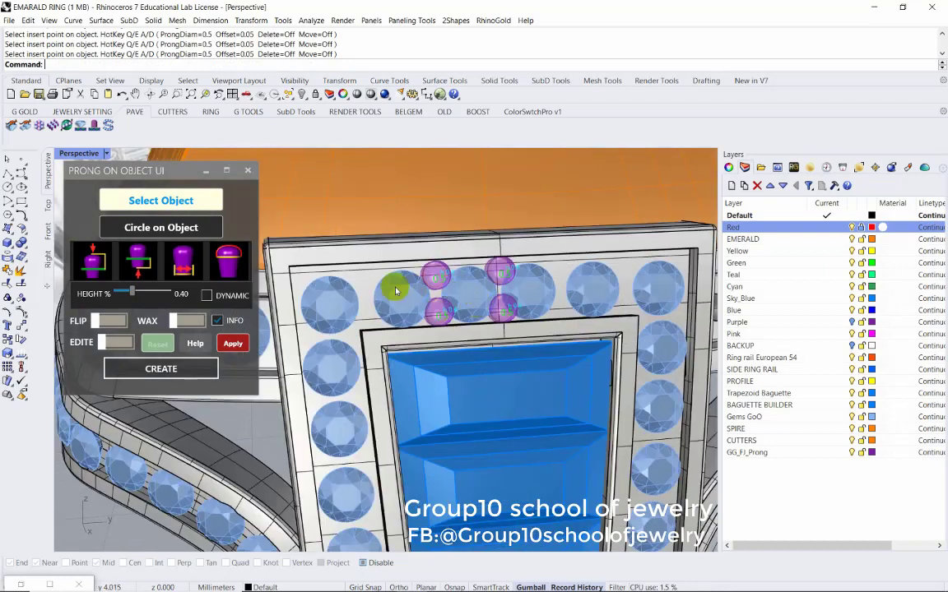
Repeat prong placement on the frame surface, adding a prong beside the top-left gems
key("Return")
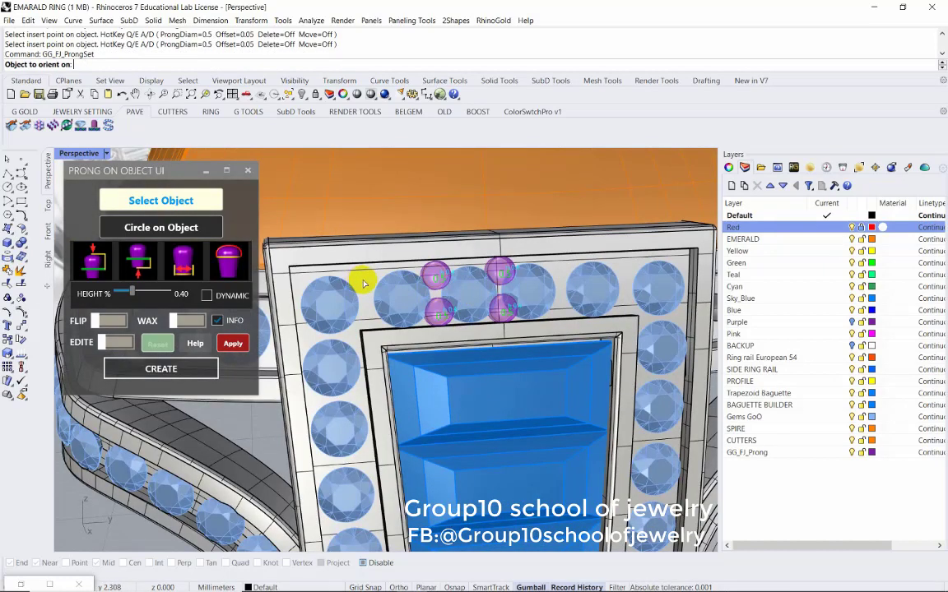
left_click(362, 283)
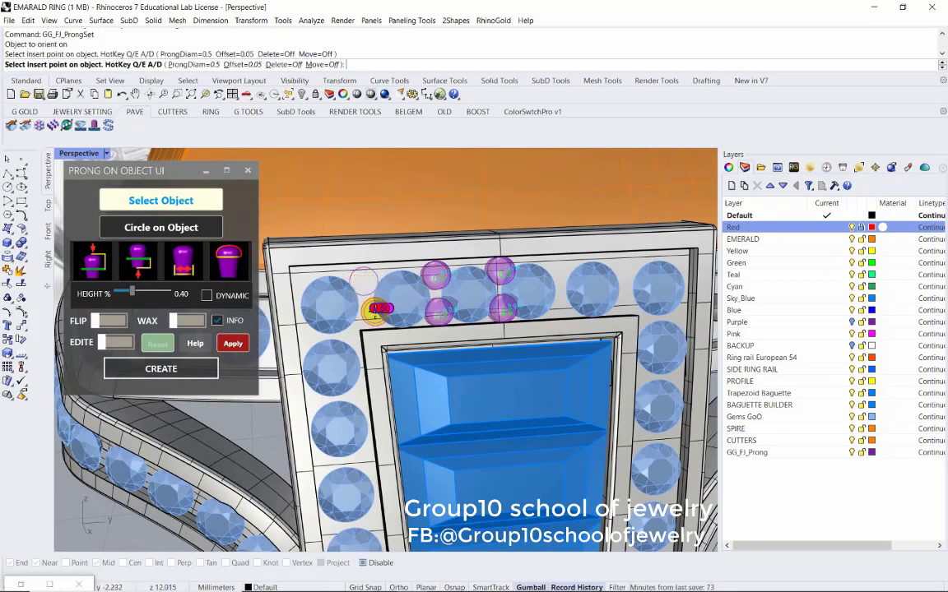
left_click(374, 310)
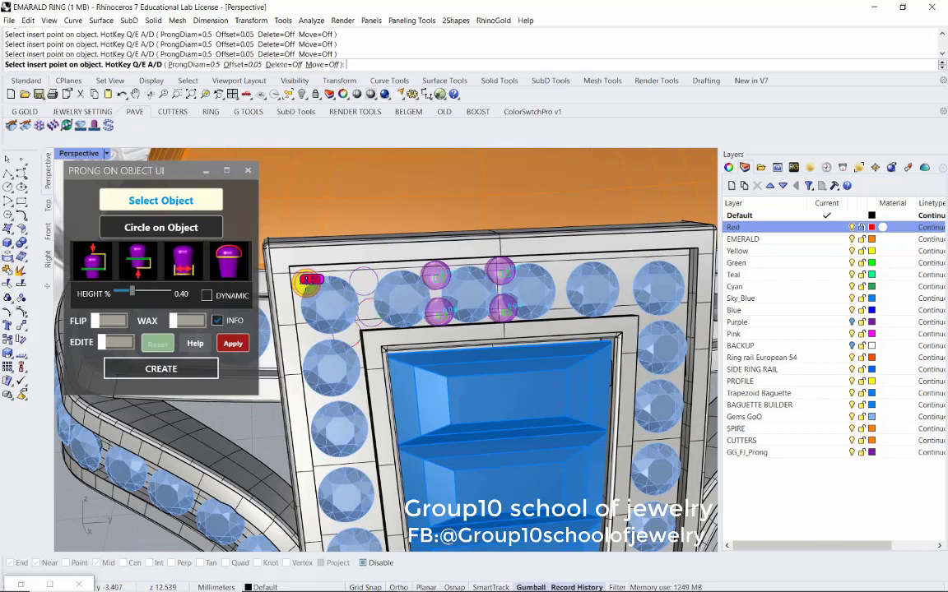
scroll(313, 335, "up", 2)
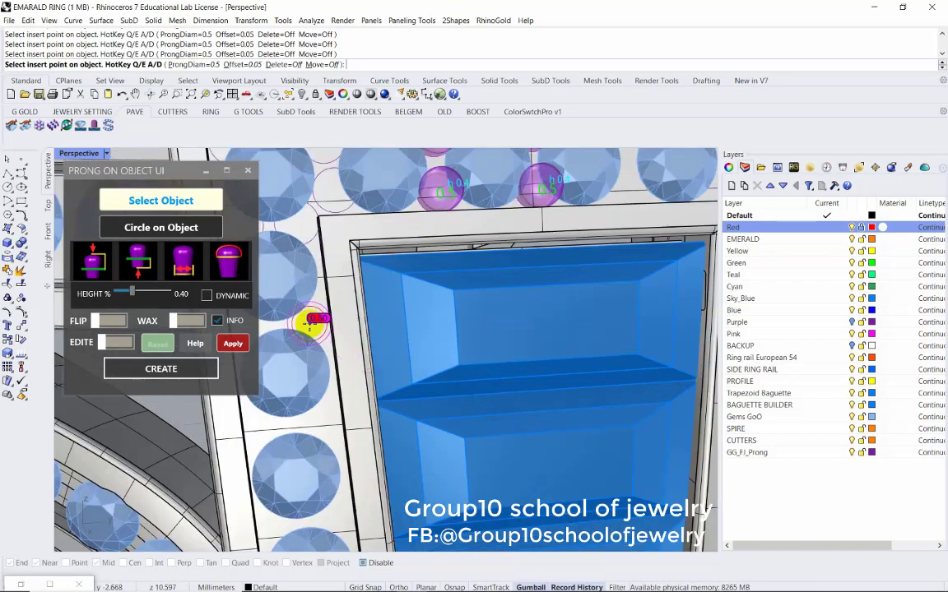
scroll(309, 321, "down", 2)
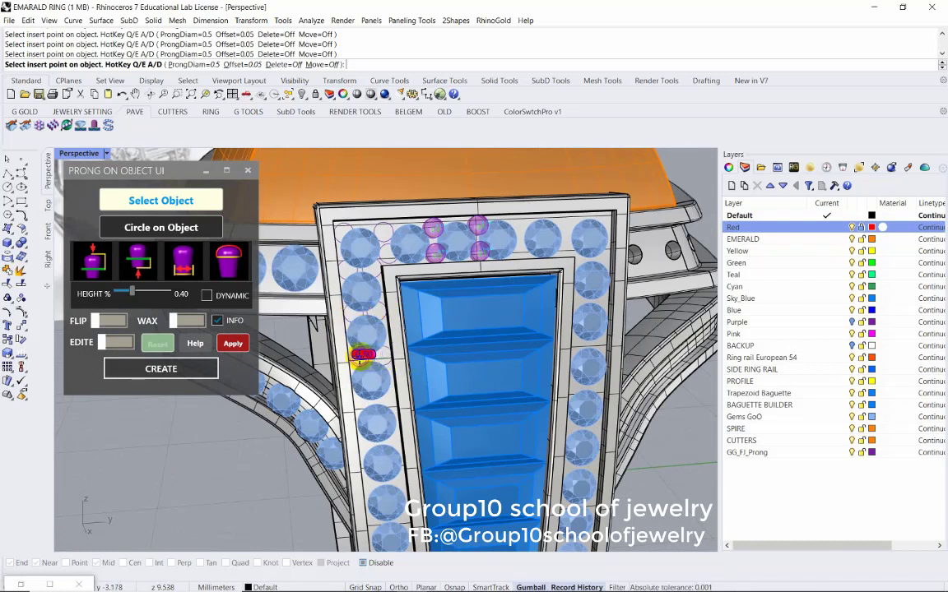
scroll(409, 368, "up", 2)
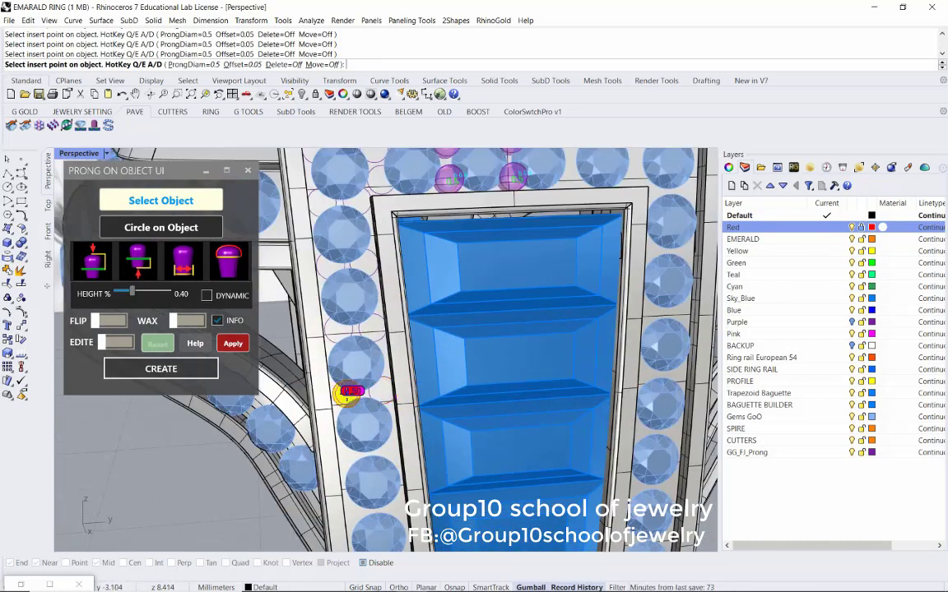
scroll(362, 371, "down", 3)
scroll(383, 347, "up", 5)
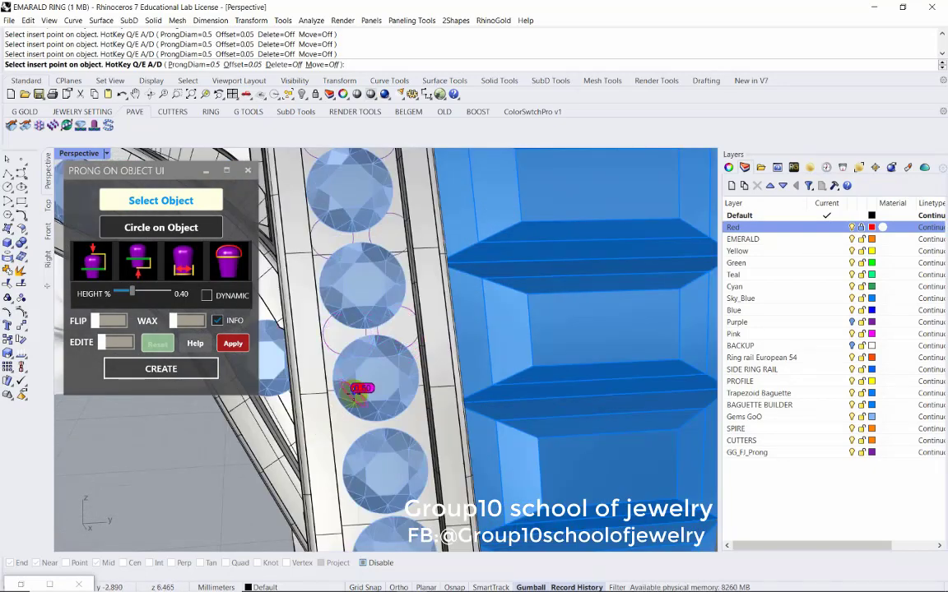
scroll(402, 387, "down", 3)
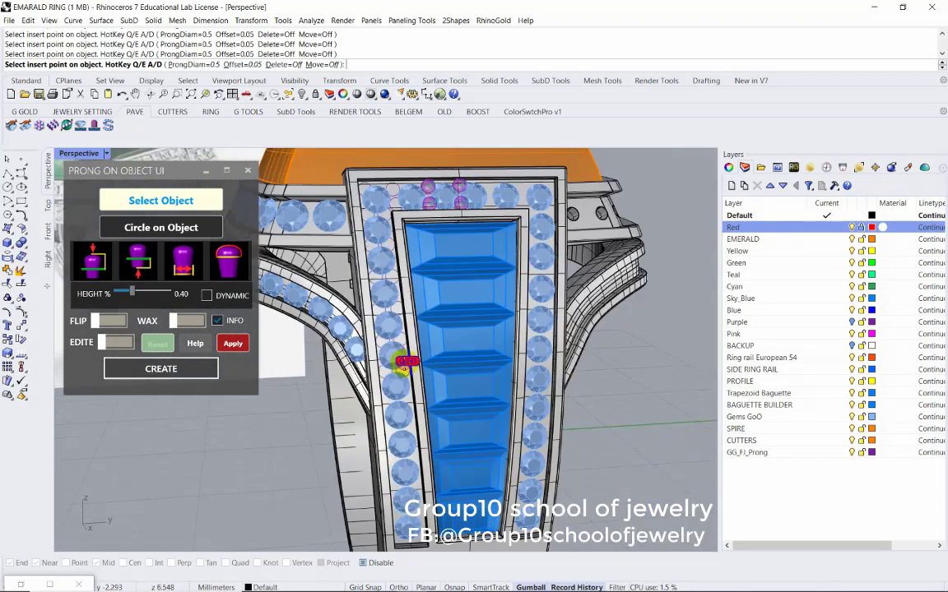
scroll(411, 362, "up", 3)
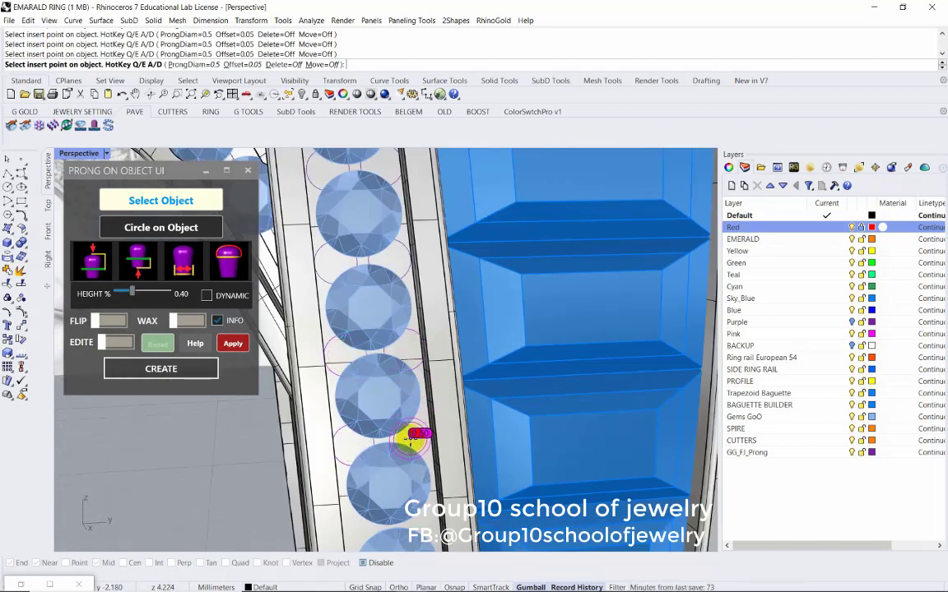
right_click_drag(386, 361, 403, 359)
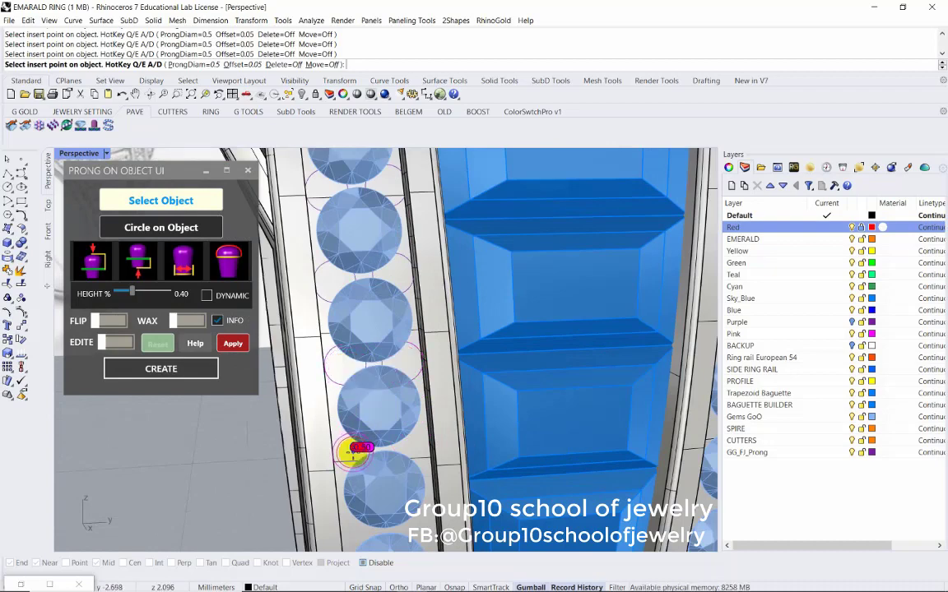
scroll(411, 444, "up", 3)
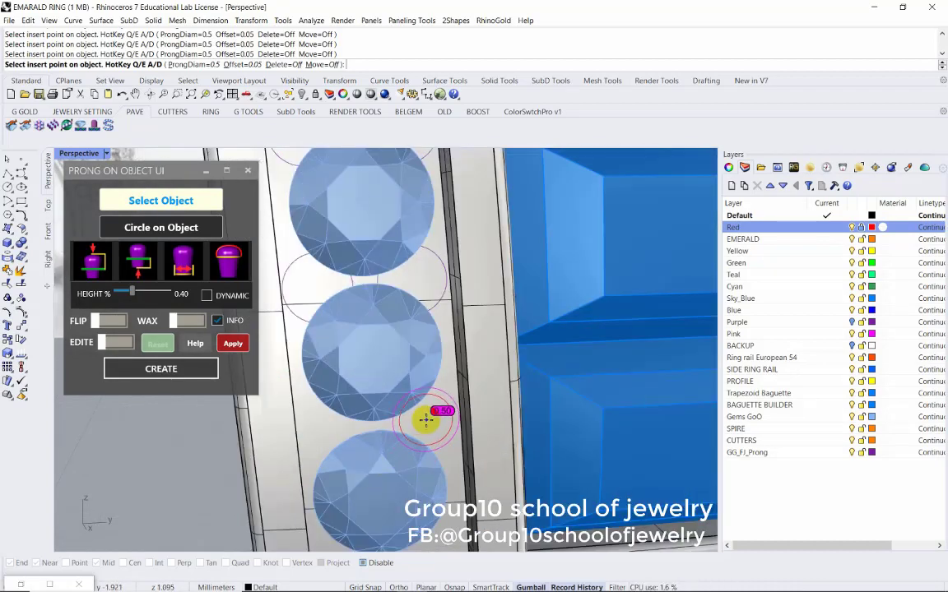
scroll(386, 382, "down", 2)
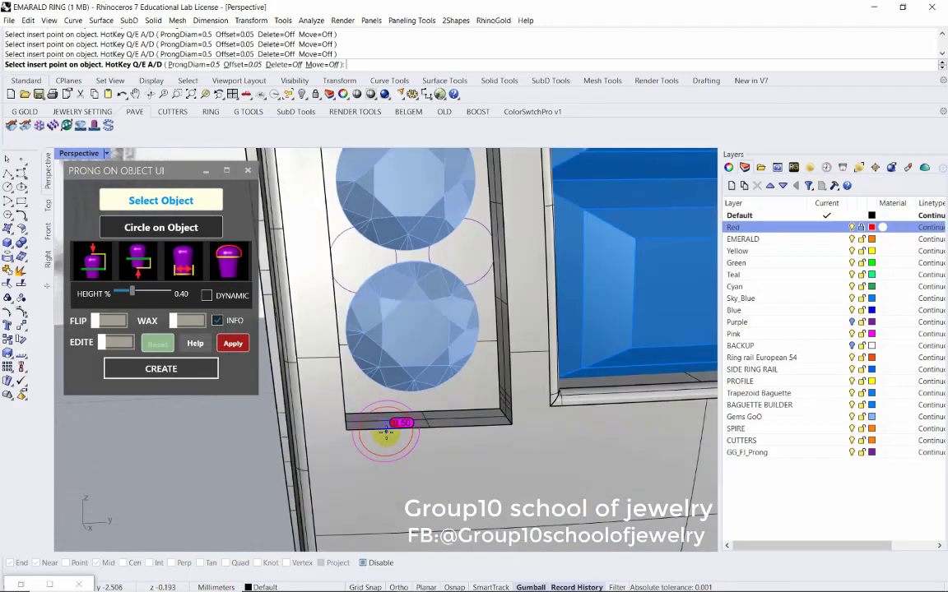
scroll(398, 346, "down", 5)
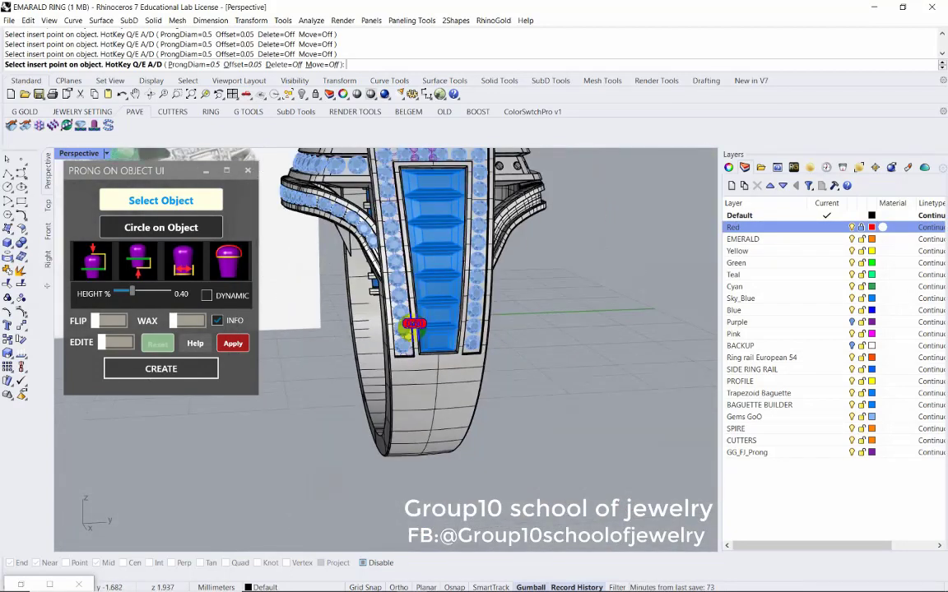
Create the prongs around the baguette frame gems and close the prong-on-object tool
right_click(452, 275)
left_click(212, 369)
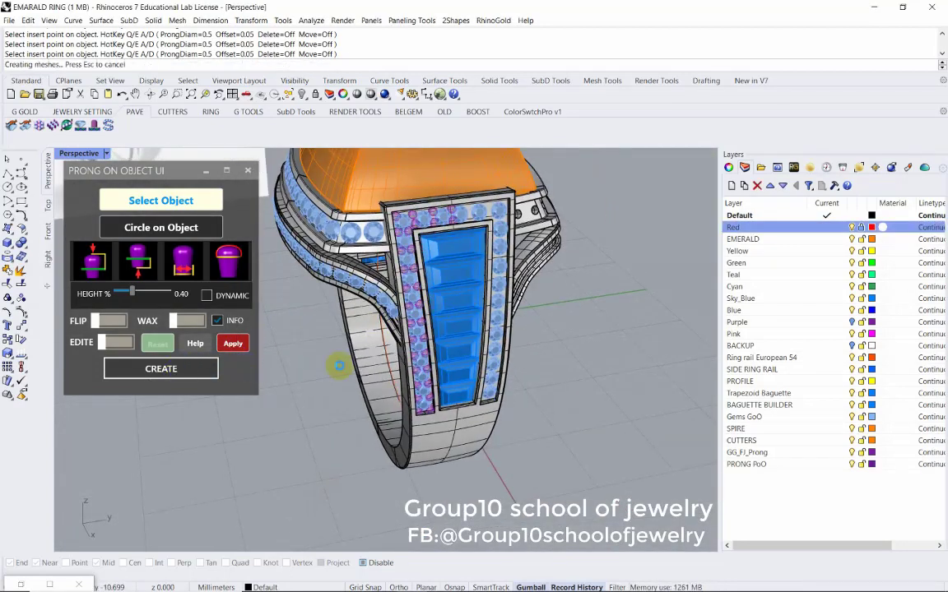
scroll(433, 229, "up", 2)
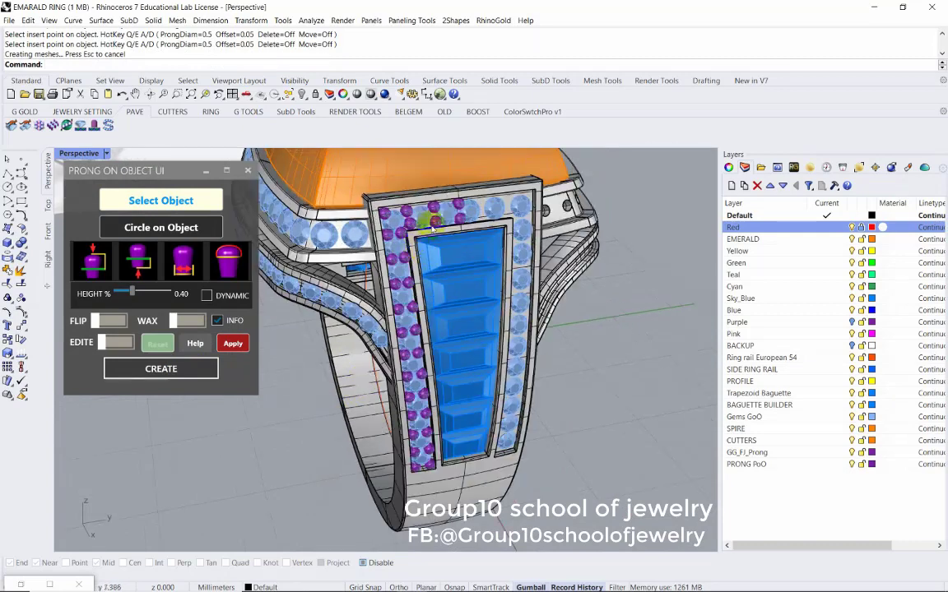
left_click(247, 171)
scroll(420, 213, "up", 2)
Select three top-row prongs on the front panel
left_click(384, 210)
left_click(432, 233)
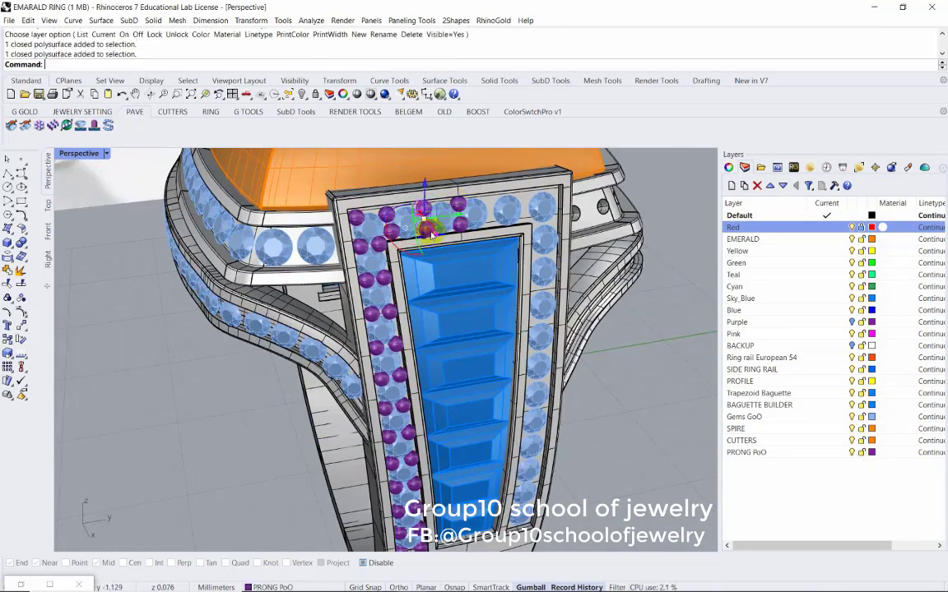
scroll(428, 230, "up", 3)
left_click(394, 229)
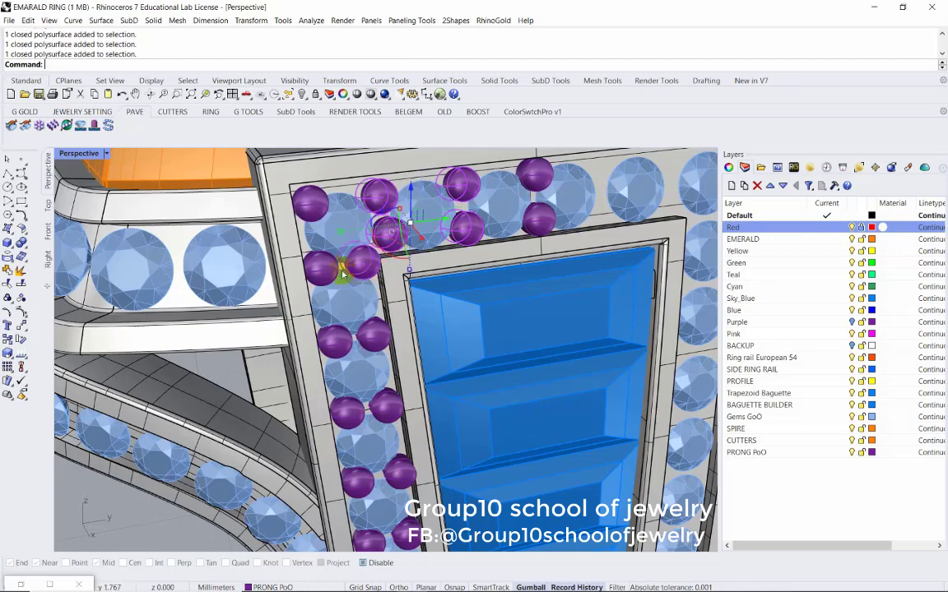
scroll(391, 386, "down", 4)
scroll(392, 387, "up", 3)
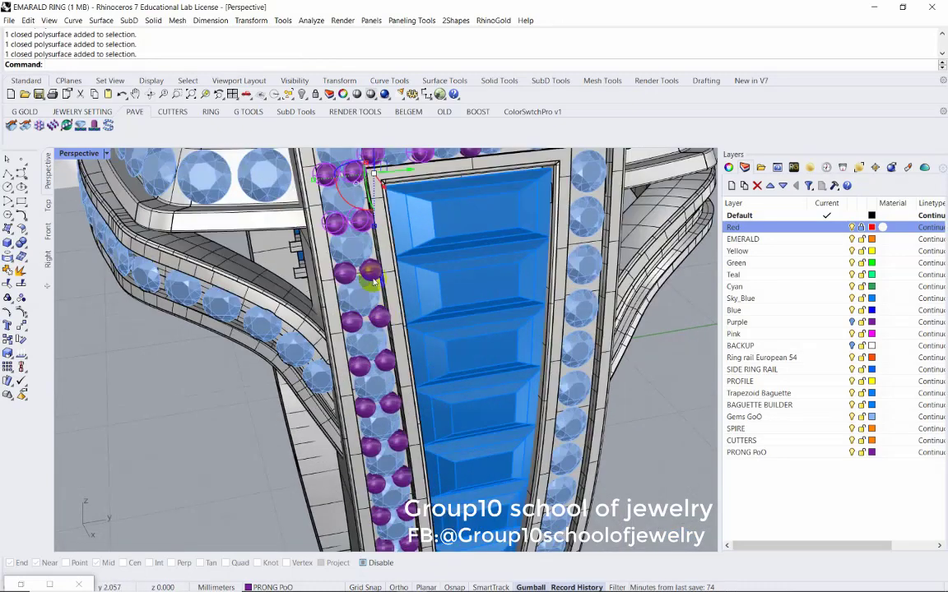
Add the prongs down the left rail, using the Selection Menu for the bottom prong
left_click(401, 367)
scroll(401, 370, "up", 2)
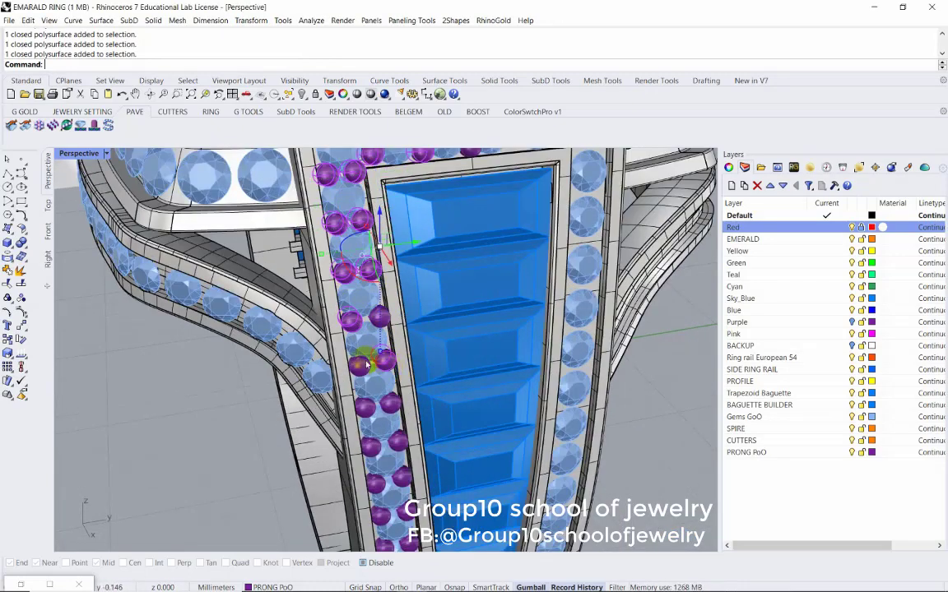
scroll(378, 350, "up", 2)
scroll(397, 269, "down", 3)
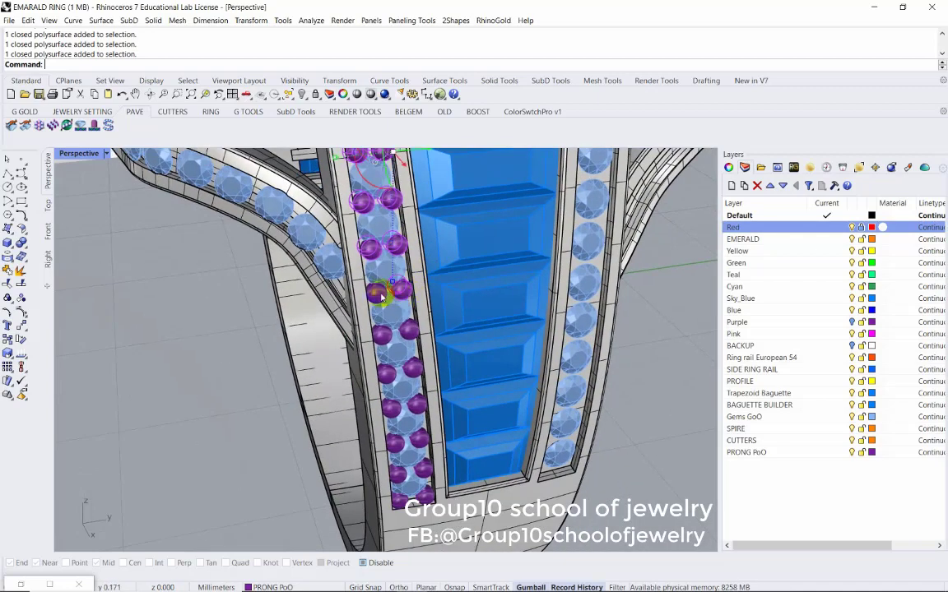
left_click(388, 374, "shift")
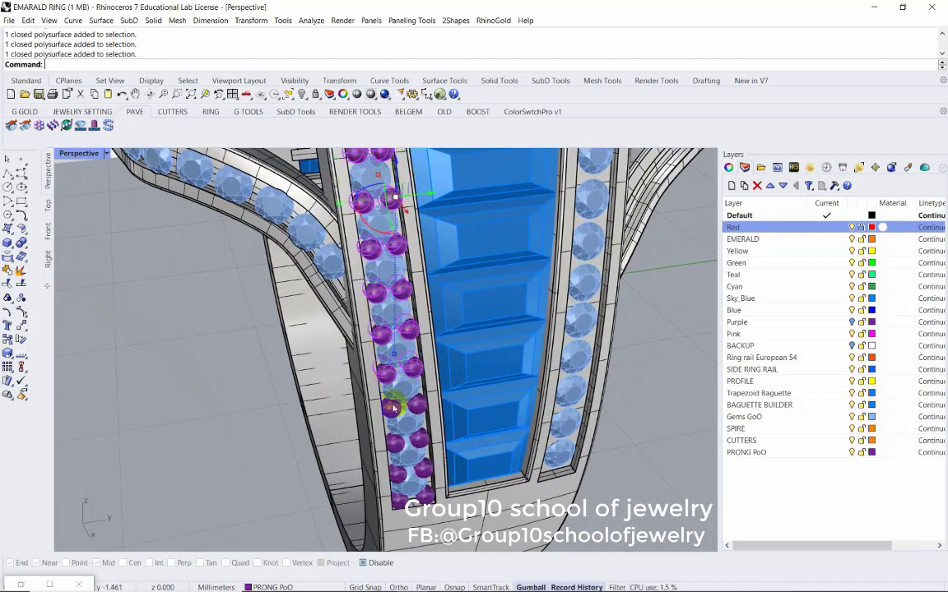
left_click(395, 445, "shift")
left_click(421, 490, "shift")
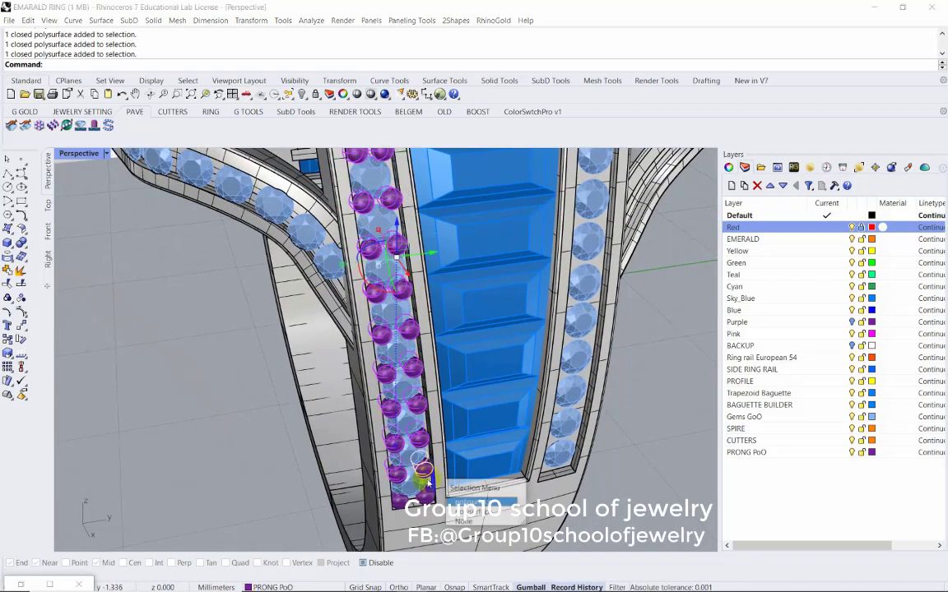
left_click(443, 495)
scroll(373, 360, "down", 5)
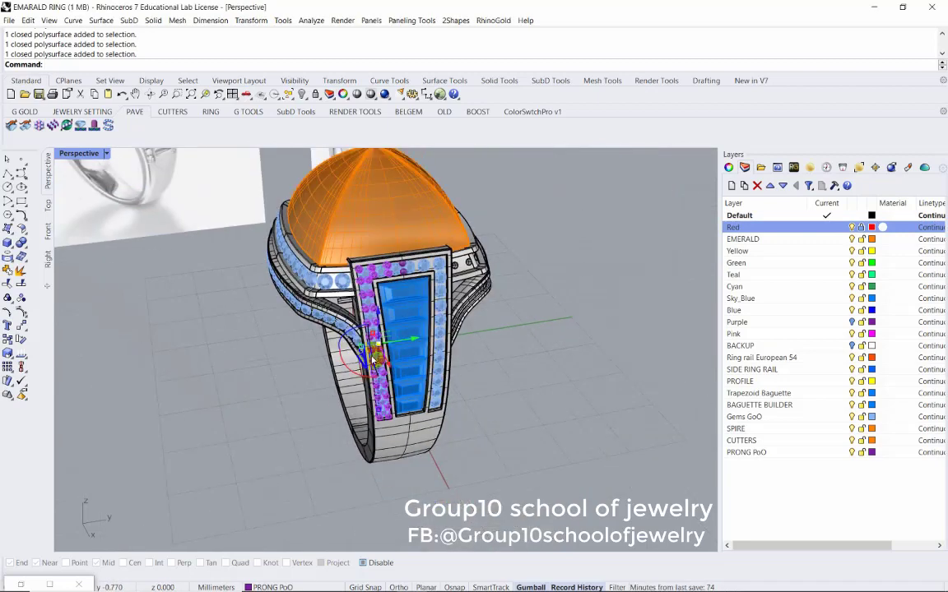
Orbit the ring front-on and select the upper stone row around the emerald
left_click(83, 112)
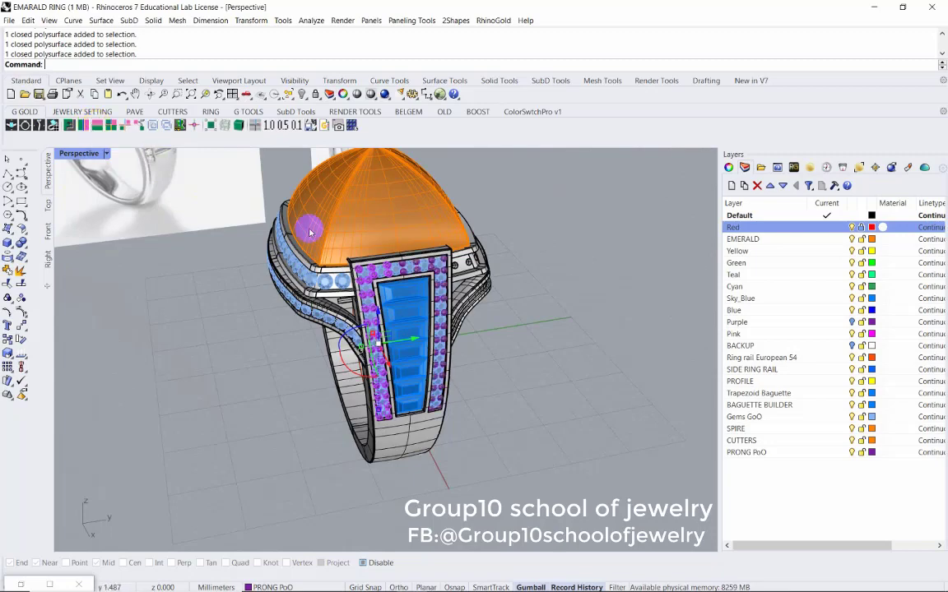
right_click_drag(304, 220, 341, 259)
scroll(341, 258, "up", 3)
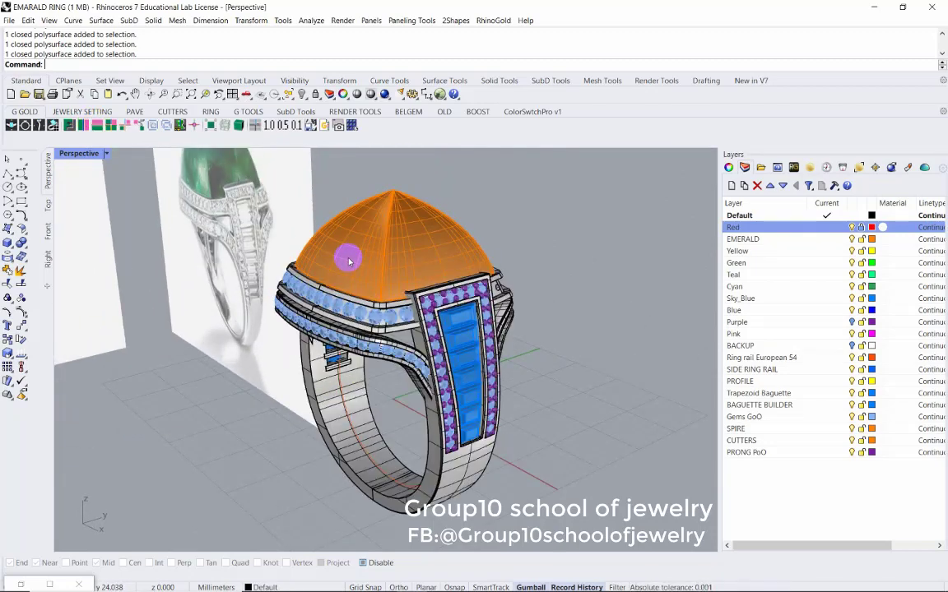
mouse_move(362, 274)
right_mouse_down()
mouse_move(430, 292)
mouse_move(387, 280)
right_mouse_up()
scroll(376, 296, "up", 4)
left_click(375, 302)
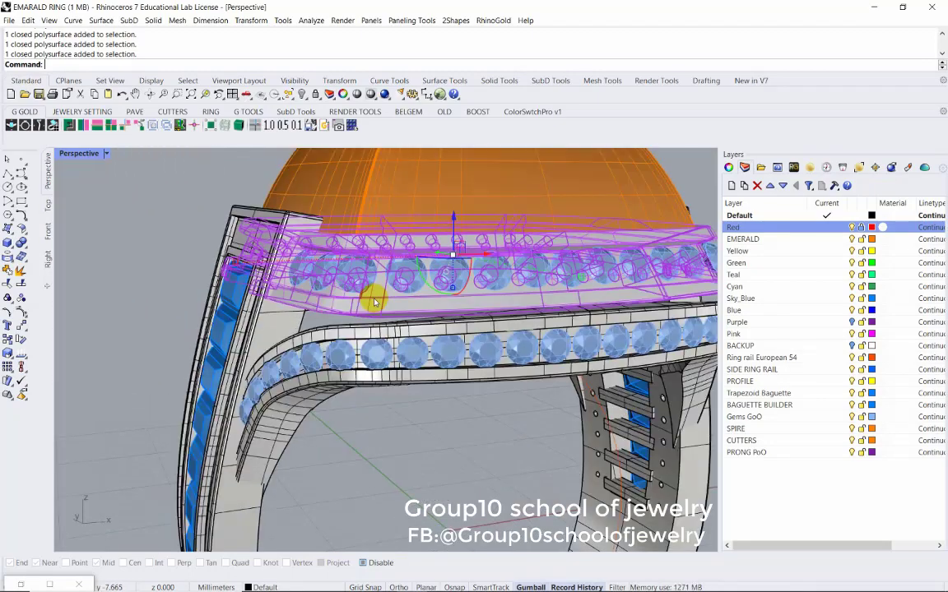
Launch Prong On Object from the PAVE tools and begin selecting stones
left_click(135, 212)
left_click(134, 111)
left_click(107, 125)
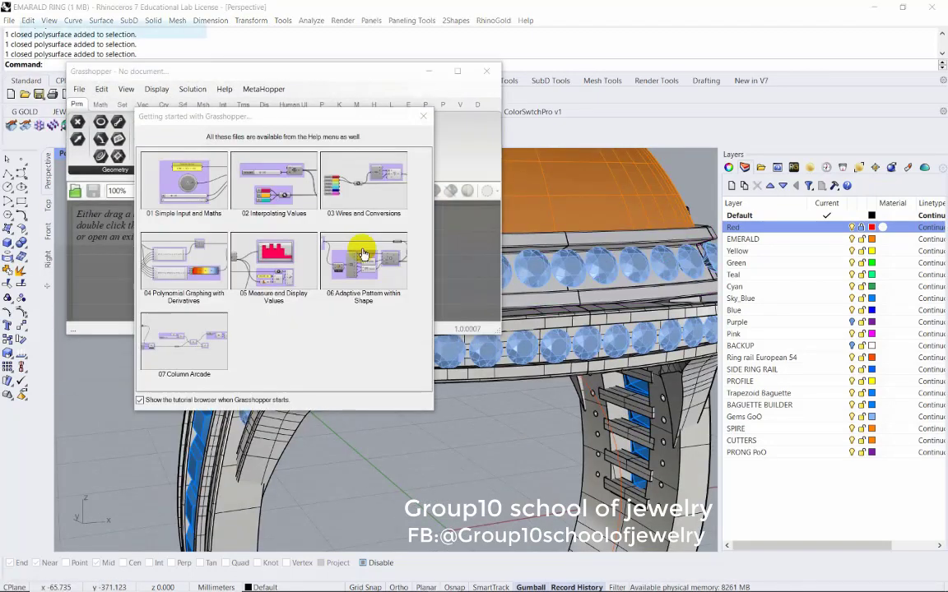
left_click(344, 282)
left_click(160, 200)
Pick the upper stone row as the stones and the rail surface to orient on
left_click(378, 300)
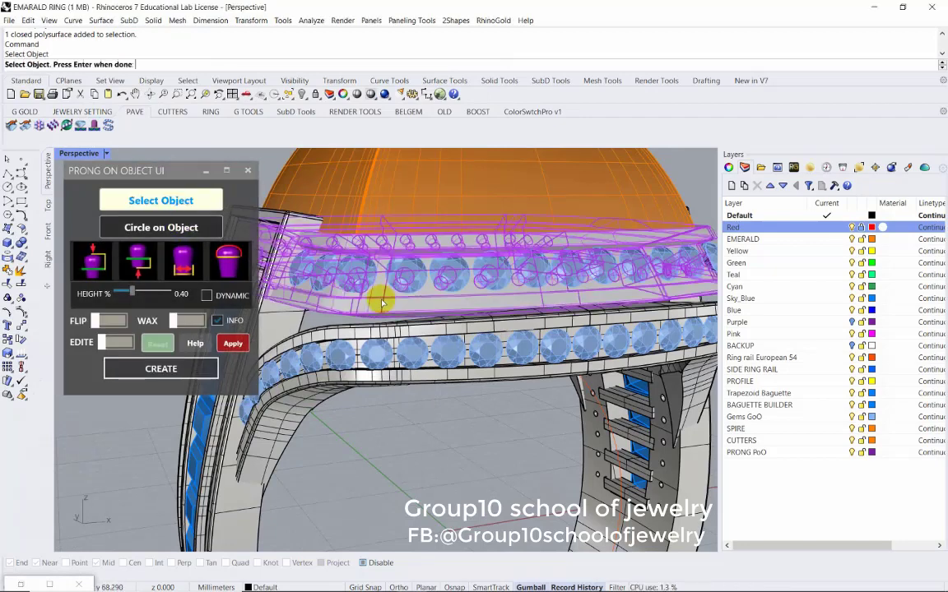
key("Return")
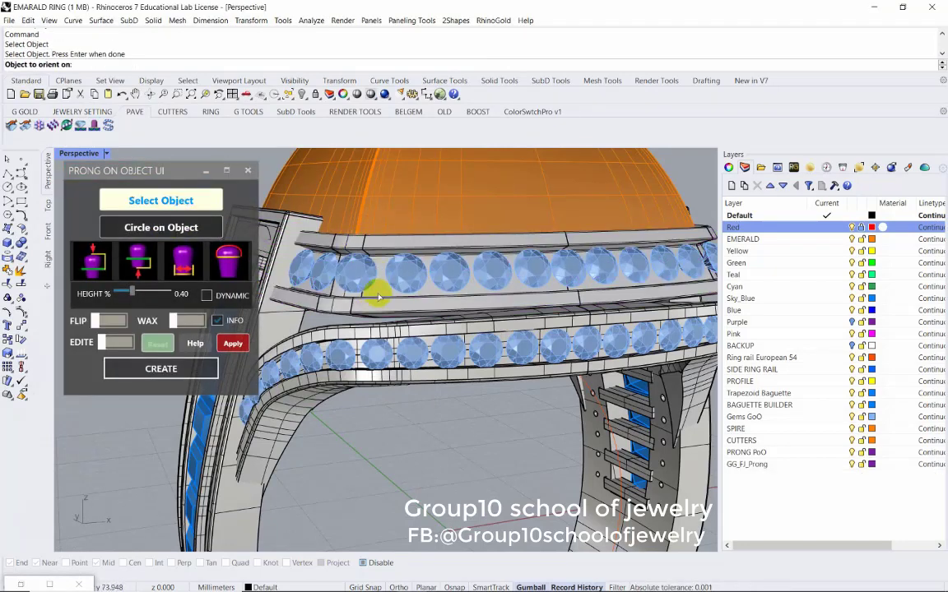
left_click(378, 298)
scroll(372, 283, "up", 2)
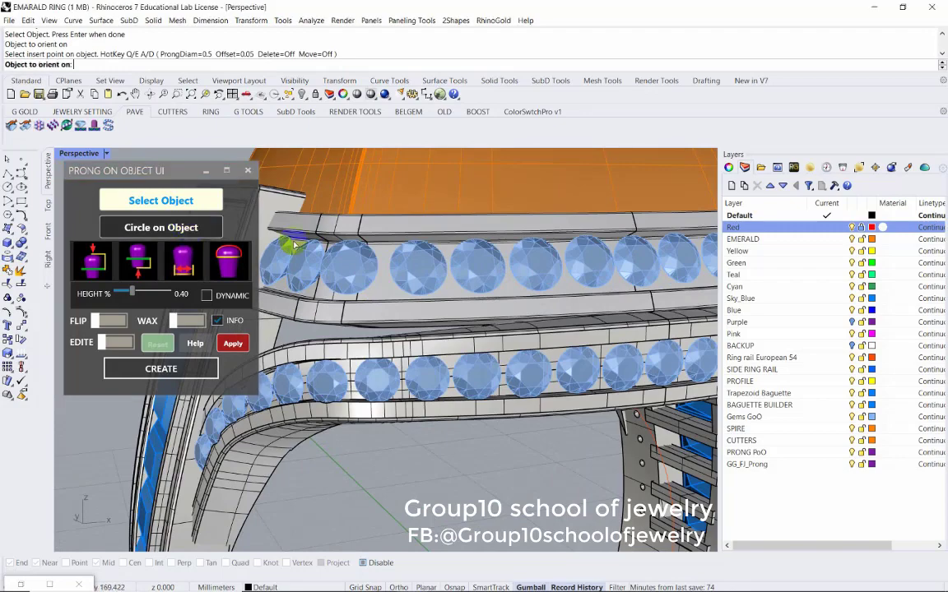
left_click(390, 288)
scroll(403, 246, "up", 2)
scroll(428, 247, "up", 2)
scroll(469, 279, "up", 2)
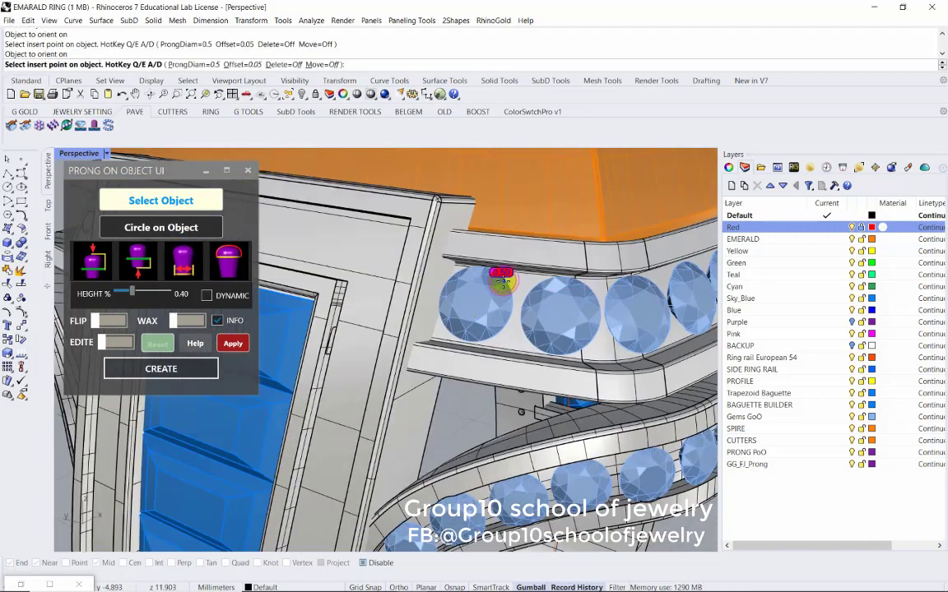
scroll(510, 279, "up", 2)
Place 0.5 mm prong points between the stones along the upper row
left_click(583, 319)
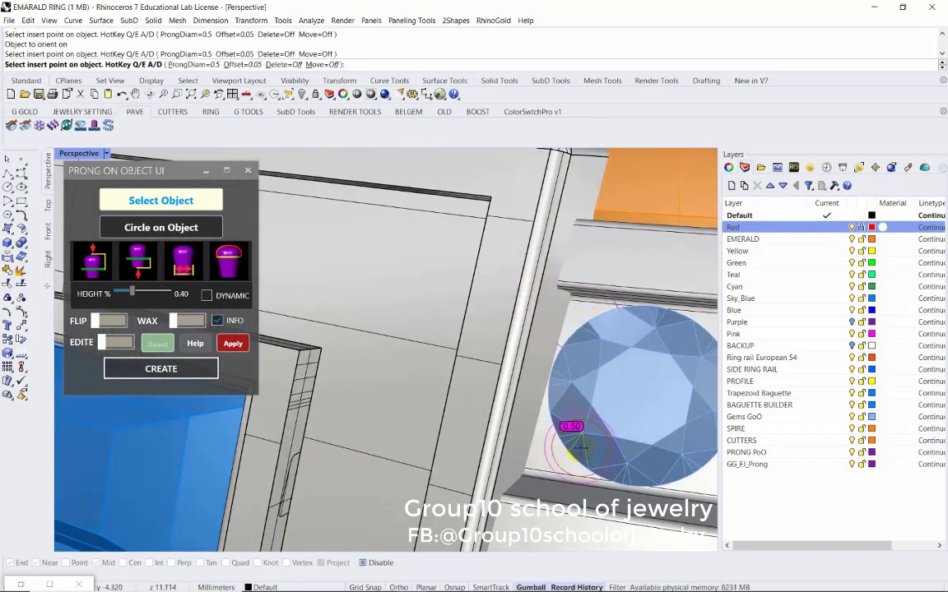
left_click(559, 449)
scroll(576, 395, "down", 2)
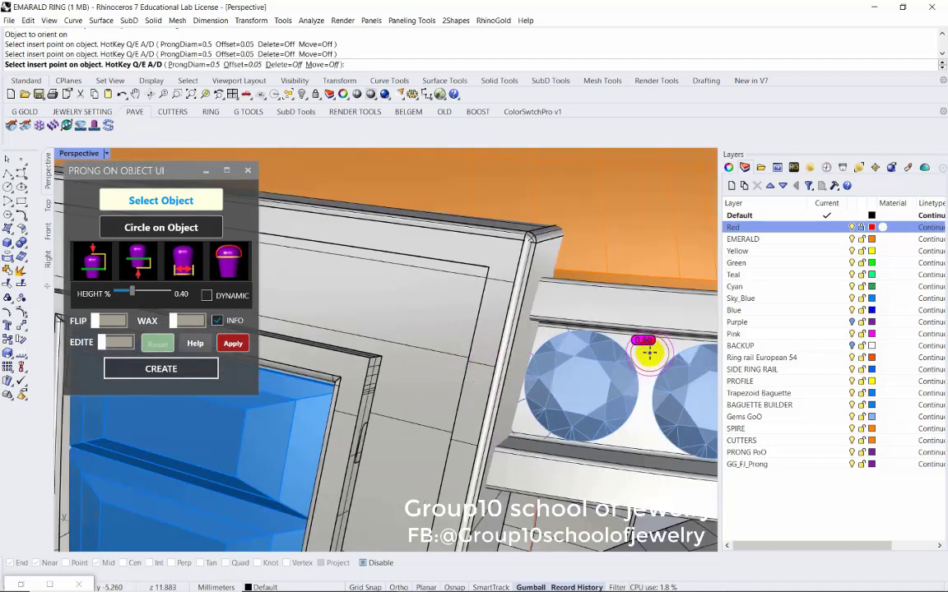
left_click(649, 352)
right_click_drag(635, 362, 591, 362)
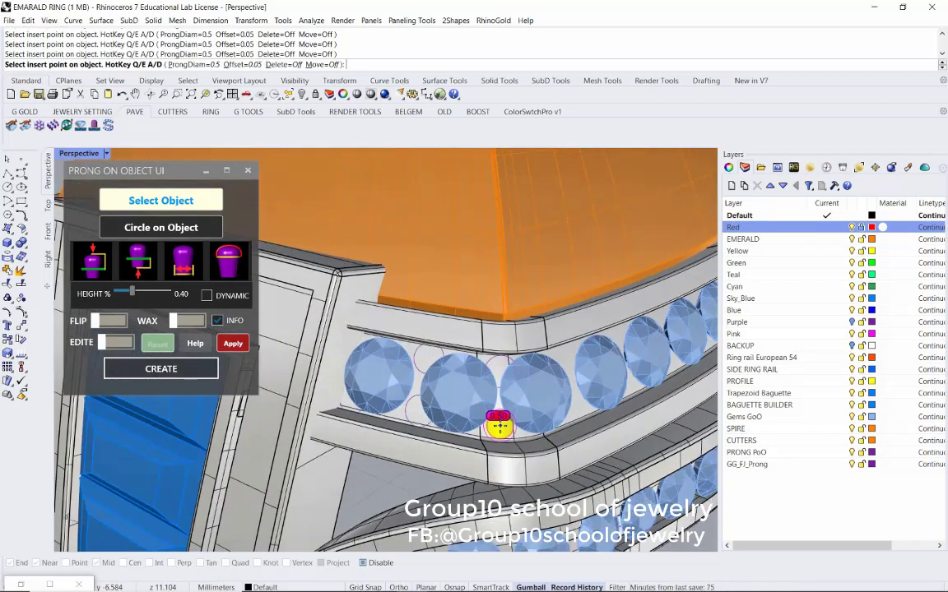
mouse_move(499, 426)
right_mouse_down()
mouse_move(482, 385)
mouse_move(349, 349)
mouse_move(490, 396)
mouse_move(440, 366)
mouse_move(447, 349)
right_mouse_up()
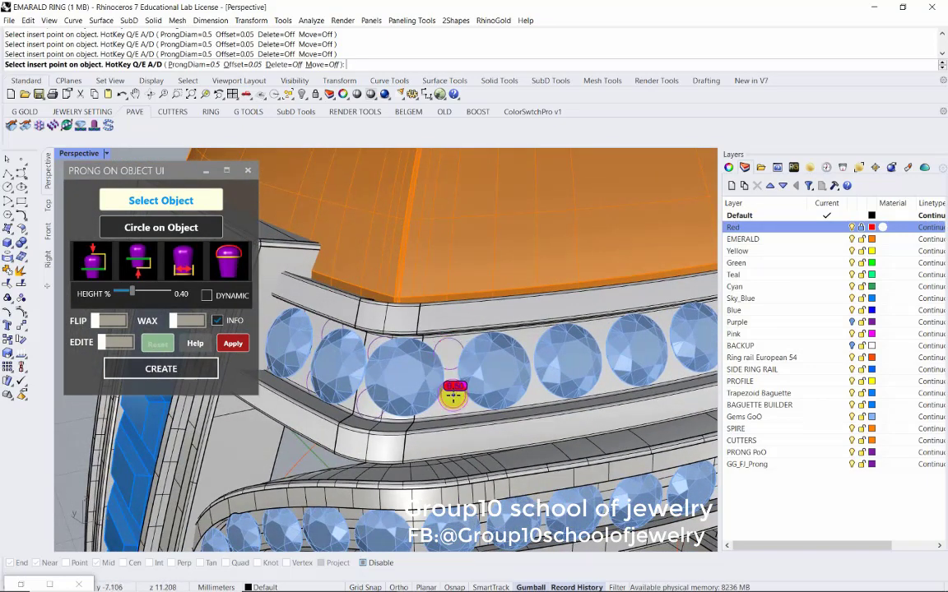
mouse_move(455, 401)
right_mouse_down()
mouse_move(493, 377)
mouse_move(490, 321)
right_mouse_up()
scroll(378, 346, "up", 3)
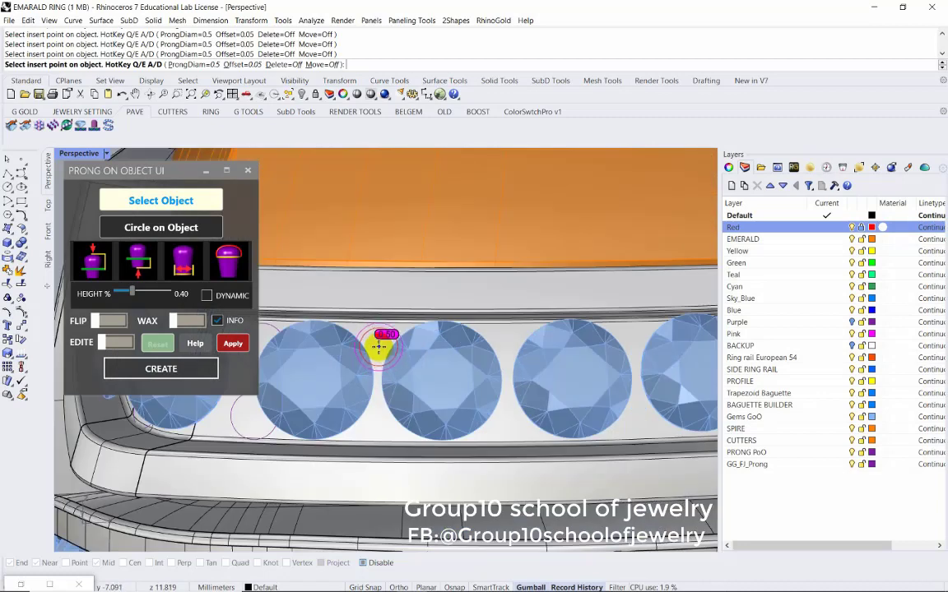
Add the prong between the first two stones, finish placement, and view the new prongs
left_click(378, 344)
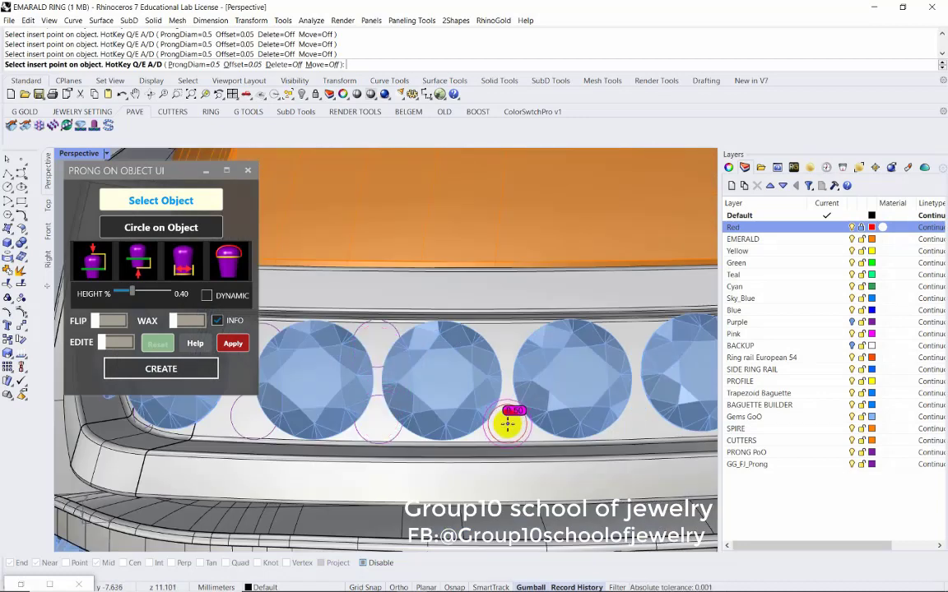
scroll(507, 345, "down", 3)
scroll(433, 353, "down", 2)
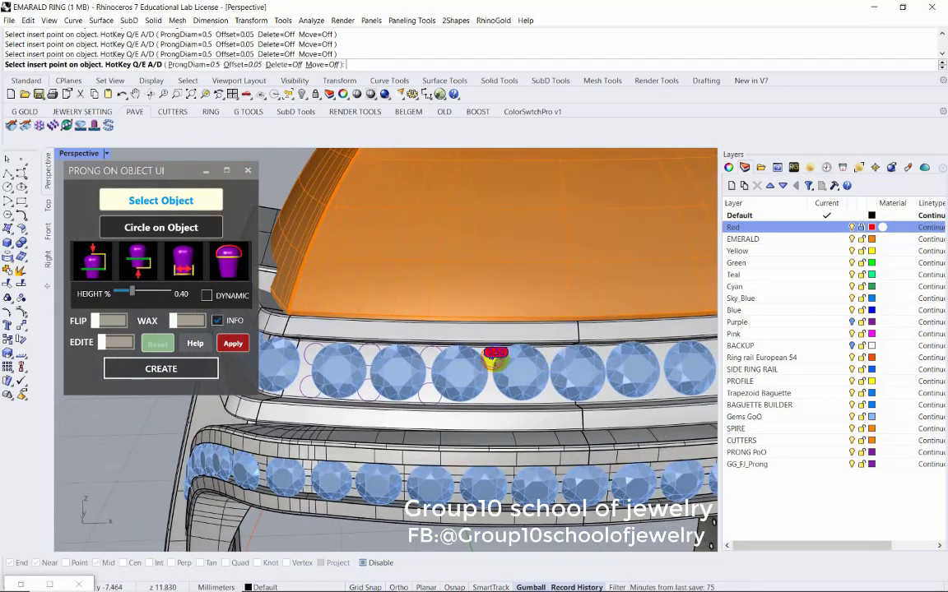
scroll(482, 355, "up", 5)
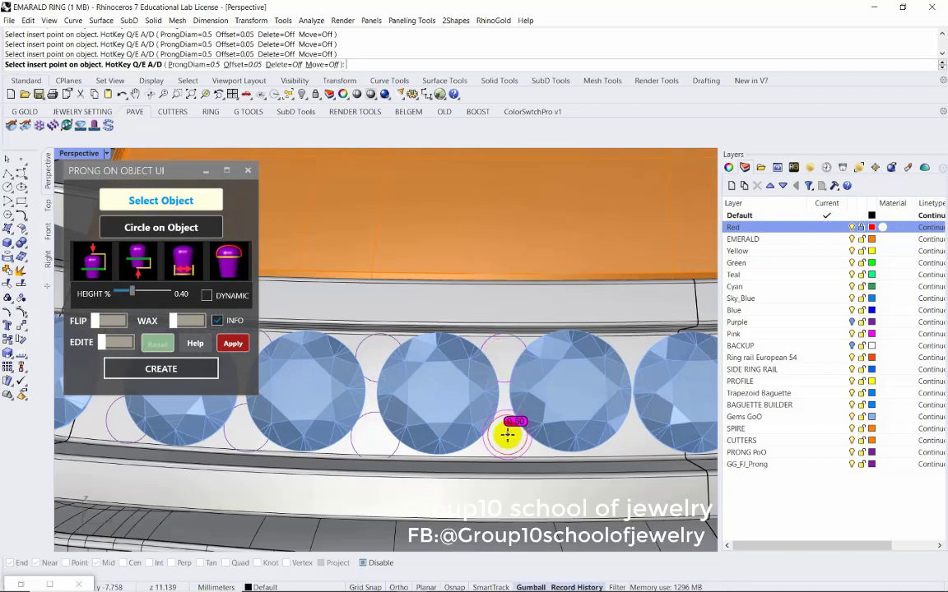
right_click_drag(475, 385, 554, 376)
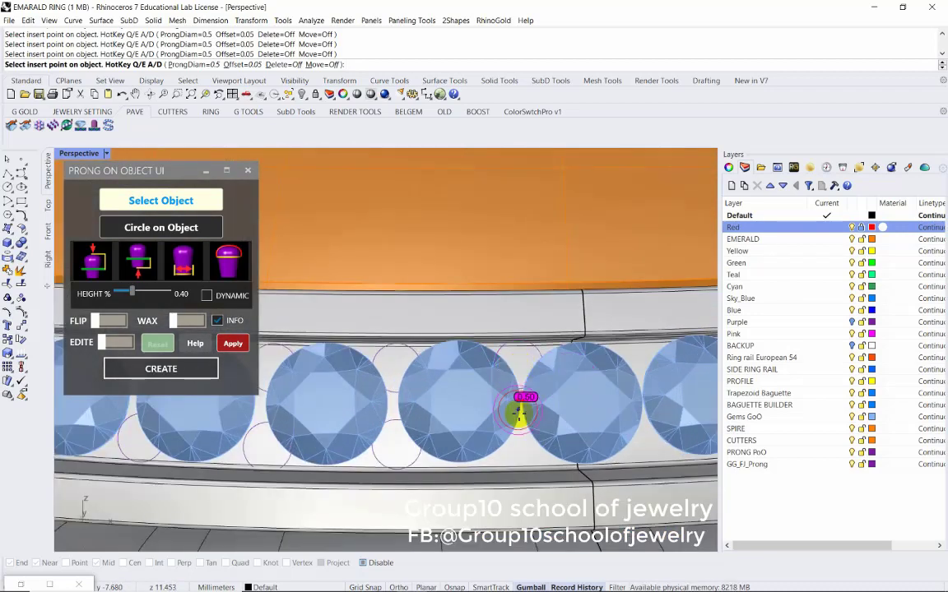
key("Return")
scroll(485, 380, "down", 3)
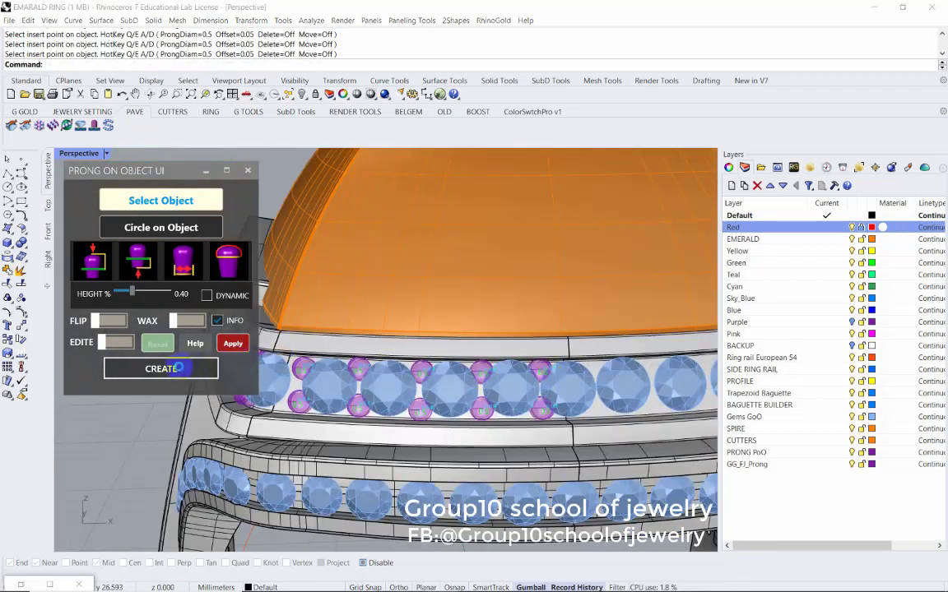
mouse_move(486, 380)
right_mouse_down()
mouse_move(553, 342)
mouse_move(545, 355)
right_mouse_up()
scroll(545, 355, "up", 2)
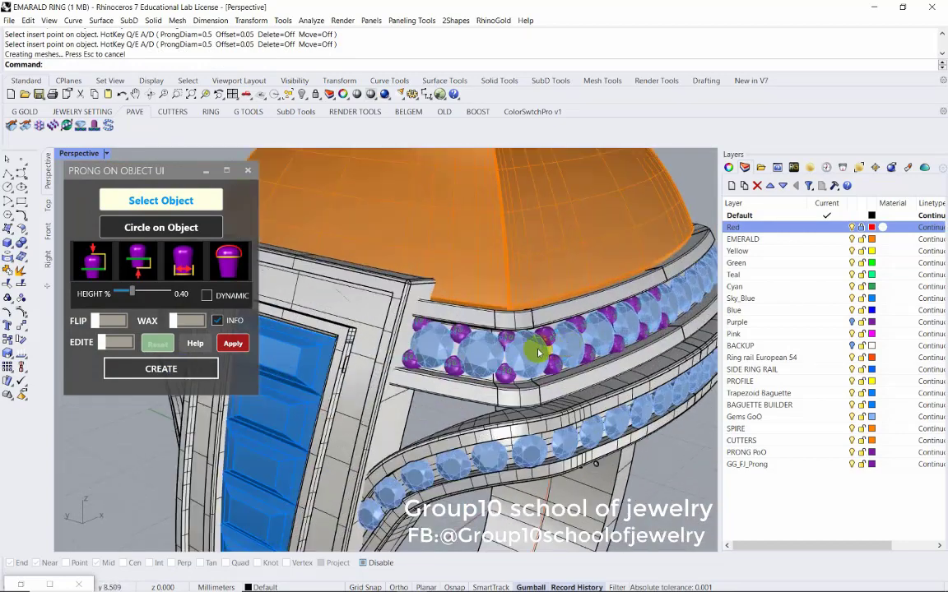
scroll(529, 344, "up", 2)
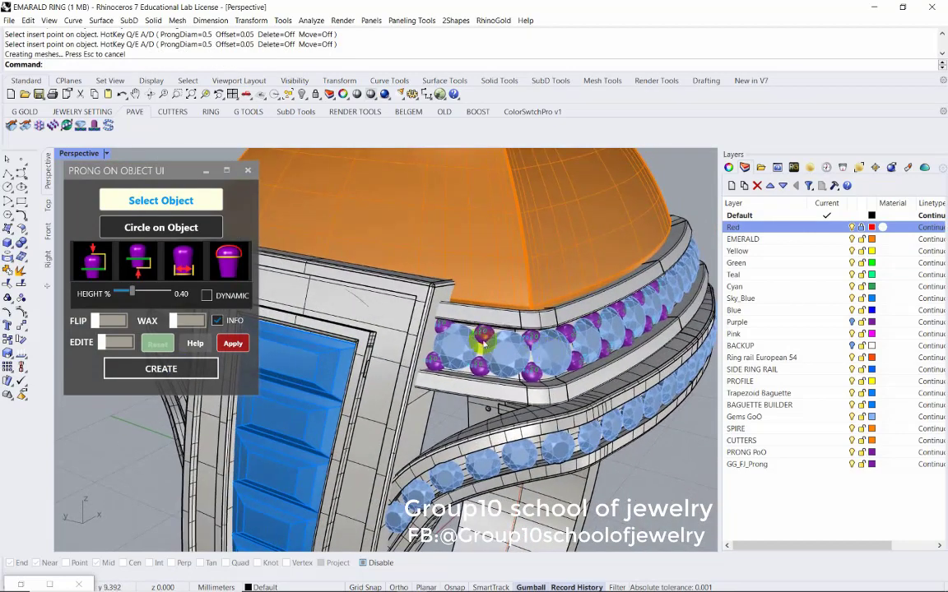
Close the prong panel and ungroup the upper row's stones and prongs
left_click(247, 174)
left_click(451, 349)
scroll(448, 354, "up", 2)
scroll(445, 356, "up", 2)
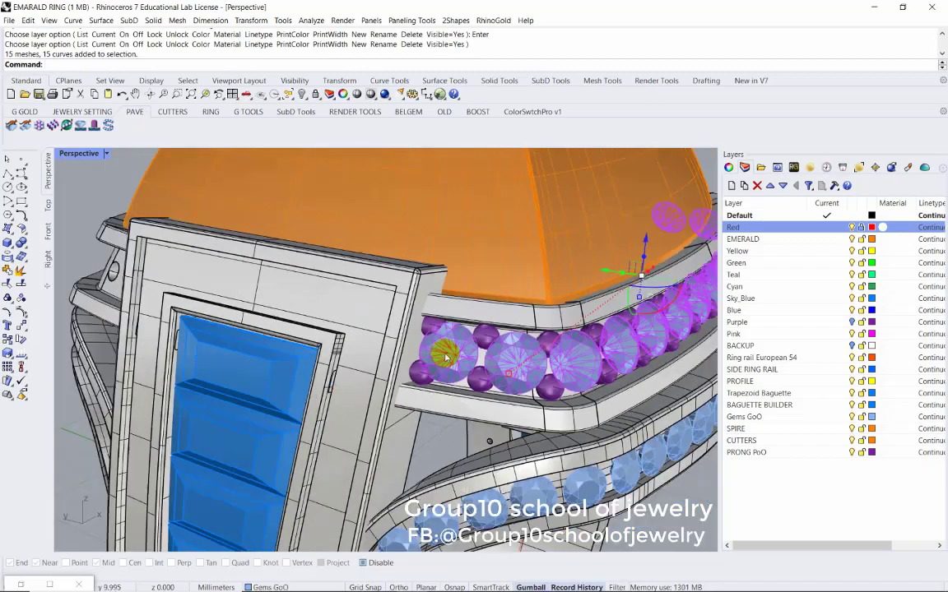
mouse_move(445, 356)
right_mouse_down()
mouse_move(338, 328)
mouse_move(505, 349)
right_mouse_up()
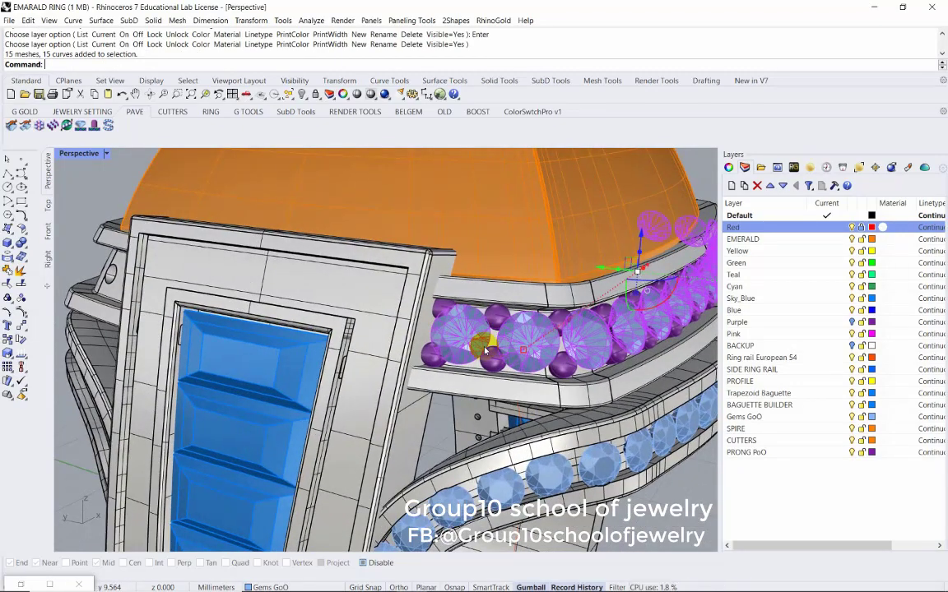
type("ungroup")
key("Return")
Delete the stone next to the front panel and select another upper-rail gem
left_click(437, 328)
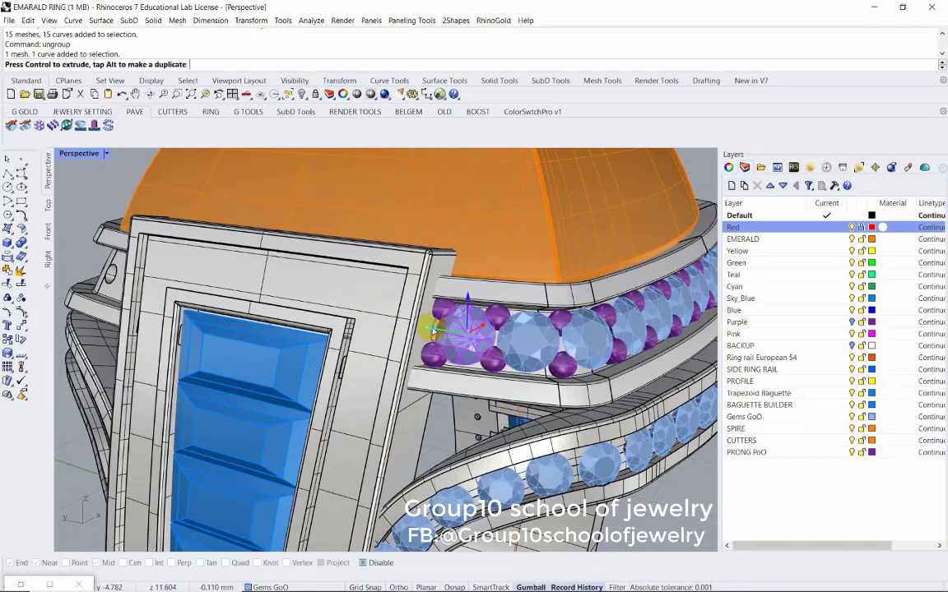
scroll(543, 317, "down", 2)
mouse_move(543, 317)
right_mouse_down()
mouse_move(363, 321)
mouse_move(436, 412)
right_mouse_up()
left_click(374, 370)
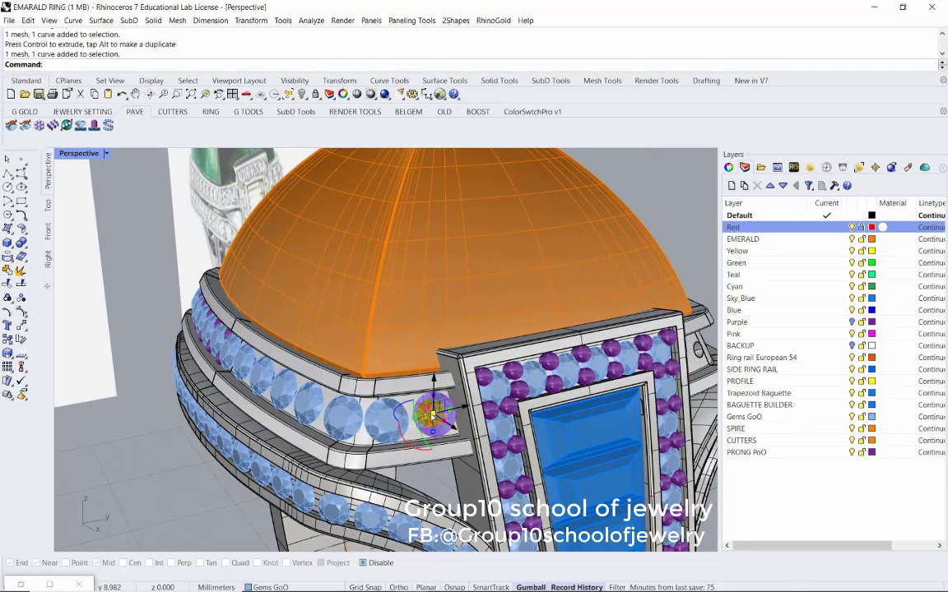
key("Delete")
right_click_drag(367, 371, 385, 354)
left_click(385, 354)
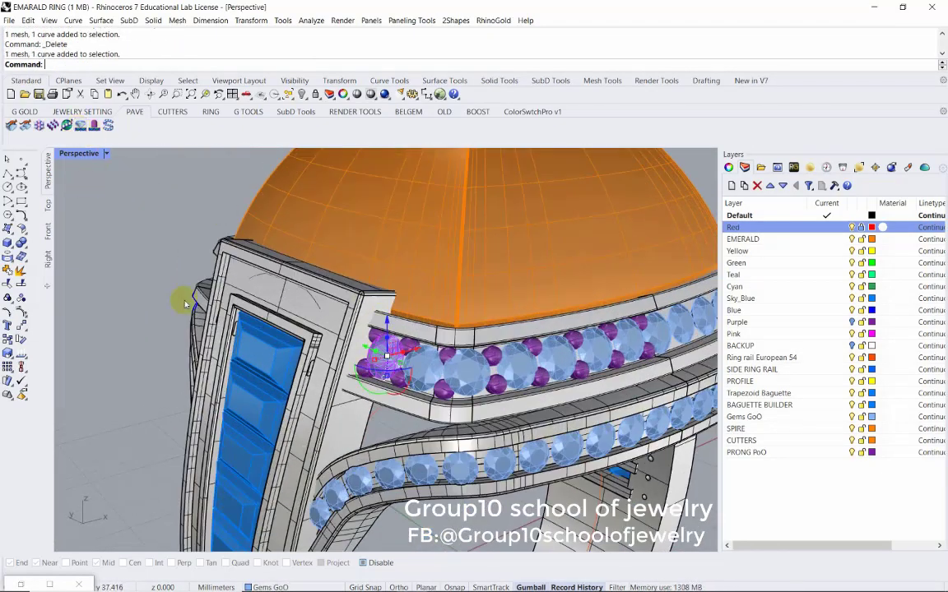
Select single gems and prongs at the upper rail's left end via the Selection Menu
left_click(25, 112)
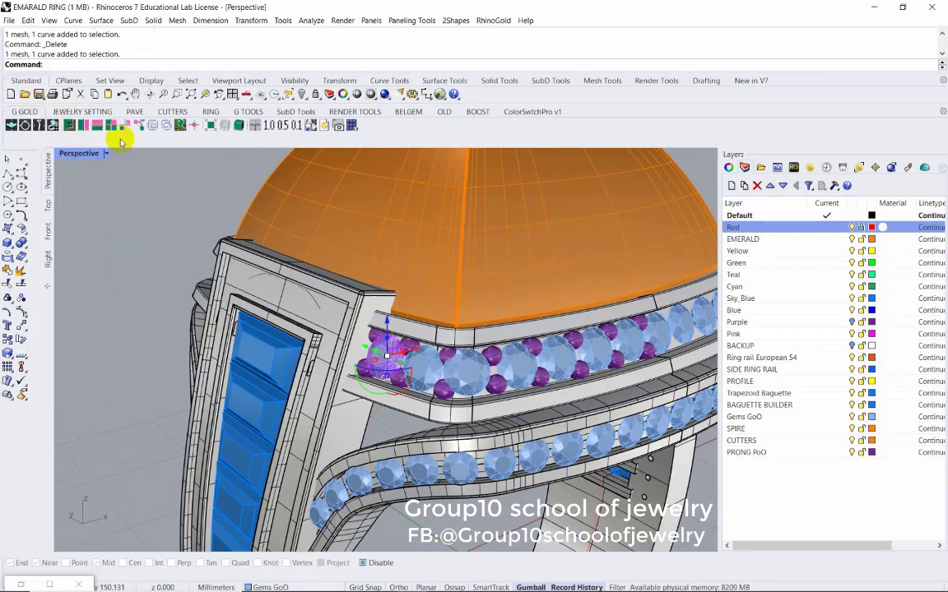
right_click_drag(296, 288, 467, 437)
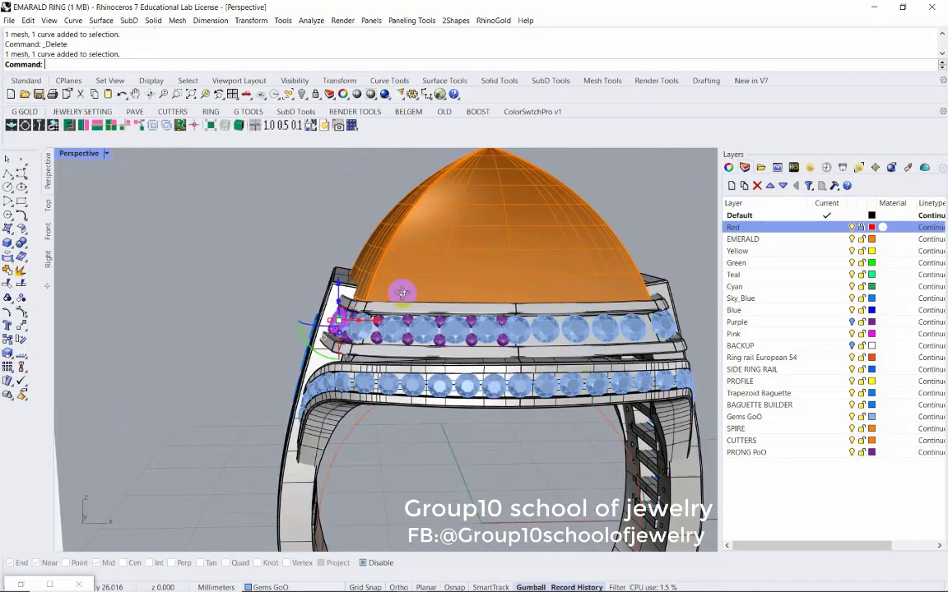
scroll(427, 352, "up", 3)
left_click(427, 351)
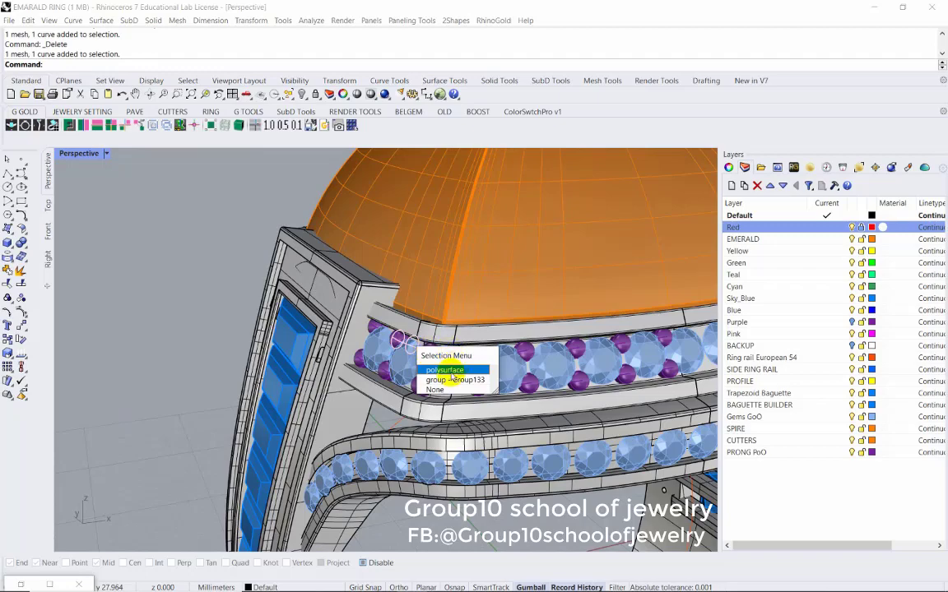
left_click(451, 372)
right_click_drag(451, 372, 444, 338)
left_click(576, 375)
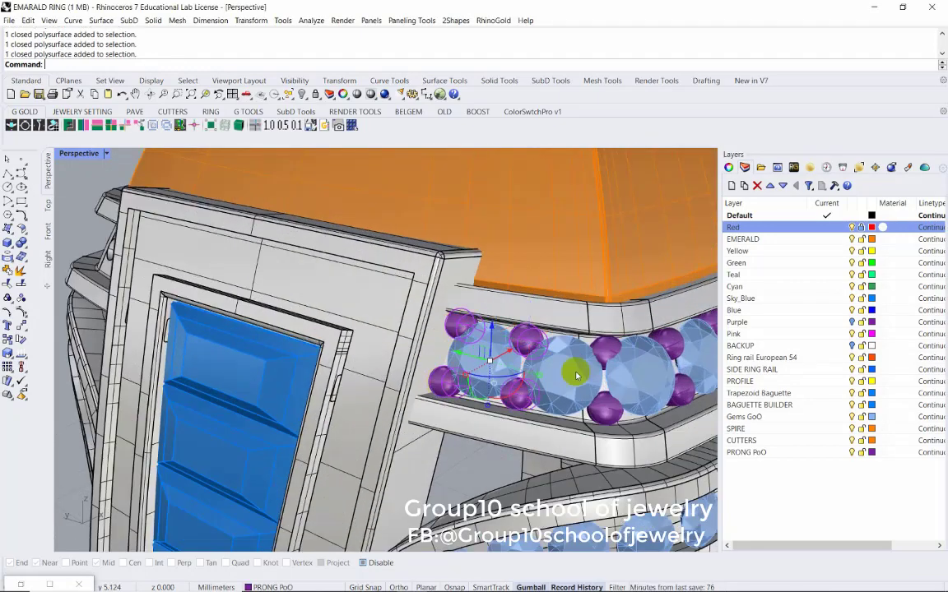
Orbit around the gem row, then set a Front view of the whole ring
right_click_drag(576, 376, 510, 362)
scroll(486, 374, "up", 2)
scroll(384, 362, "up", 2)
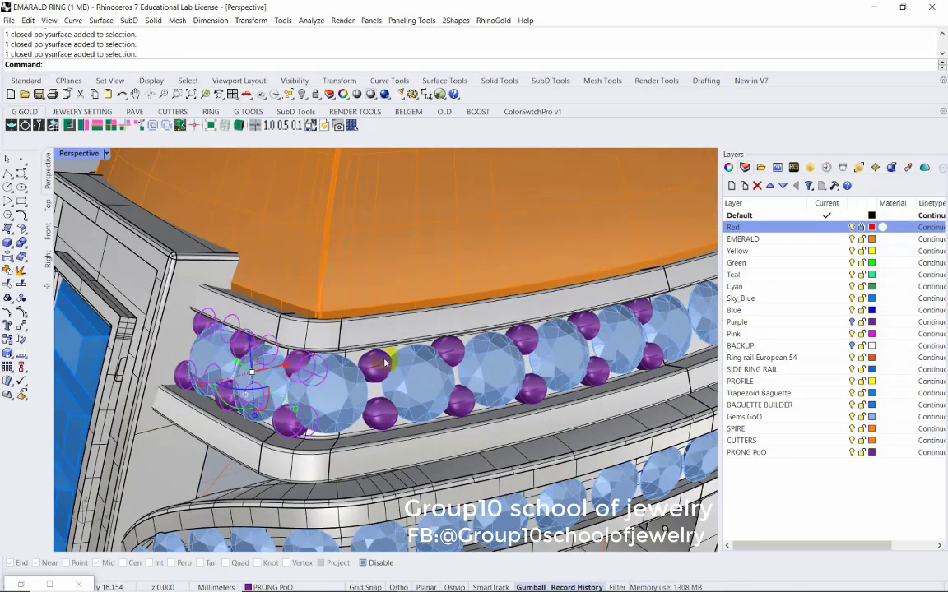
right_click_drag(384, 363, 370, 364)
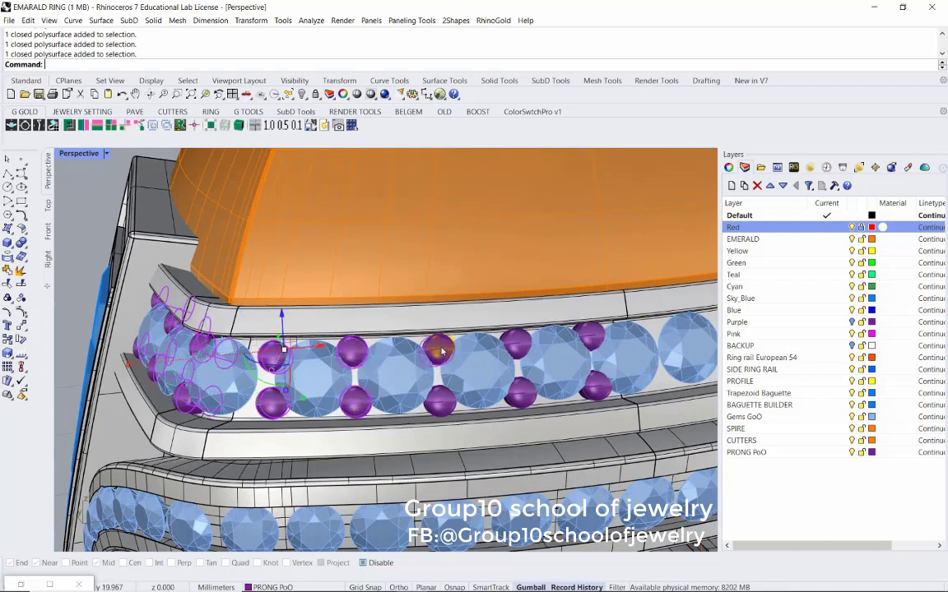
scroll(597, 380, "down", 3)
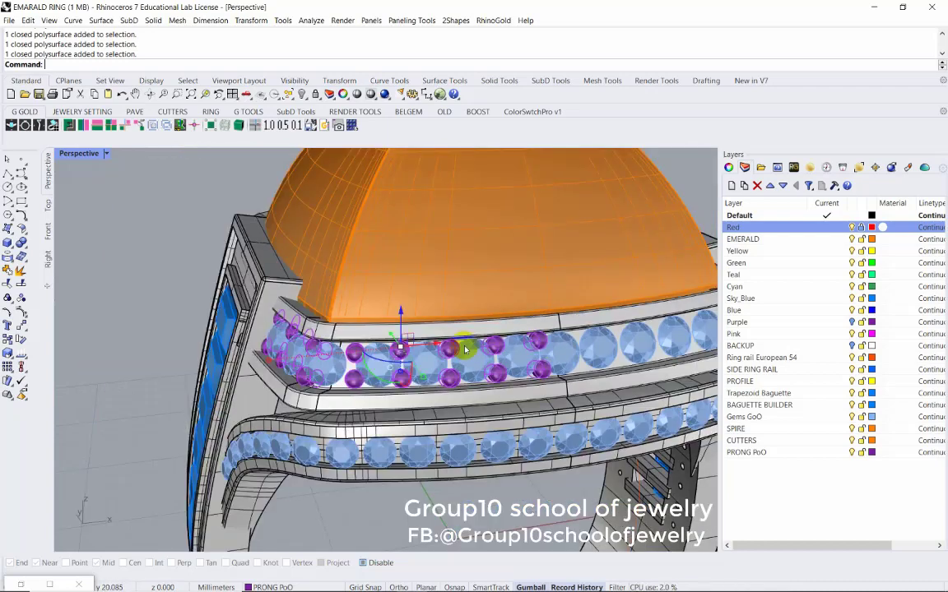
middle_click(292, 300)
left_click(83, 125)
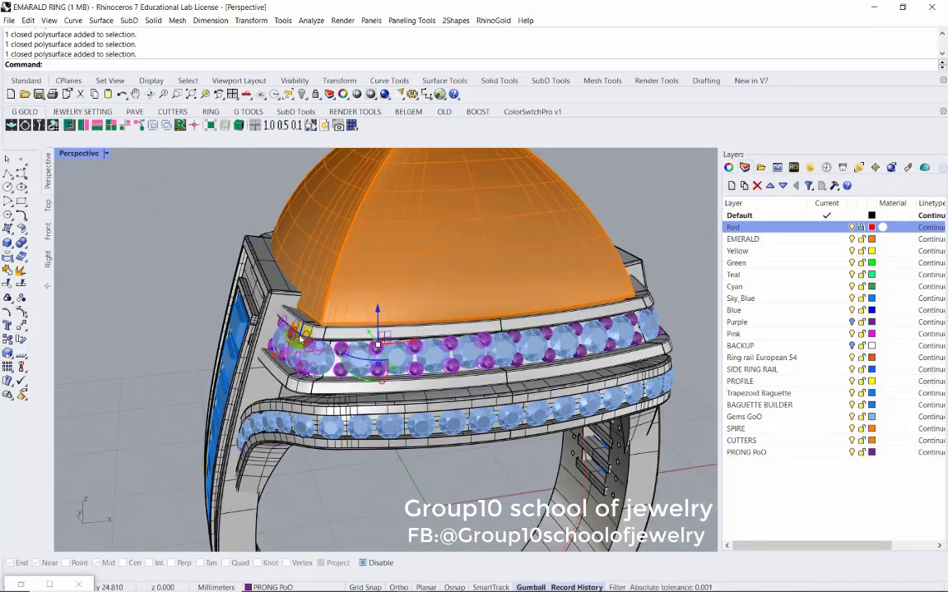
Orbit to an angled side view and show the Perspective viewport in Rendered mode
mouse_move(383, 447)
right_mouse_down()
mouse_move(591, 319)
mouse_move(359, 339)
mouse_move(255, 218)
right_mouse_up()
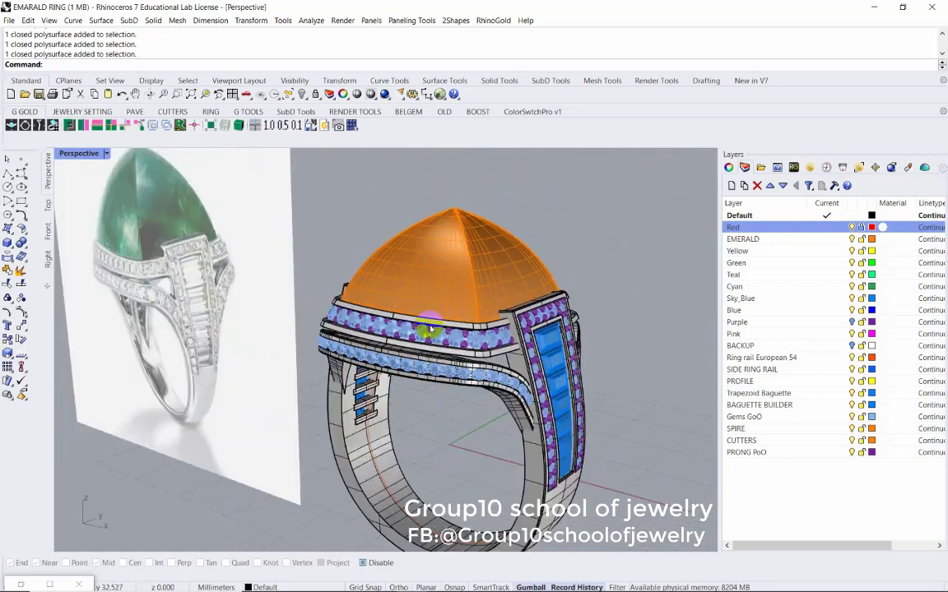
left_click(106, 153)
left_click(148, 188)
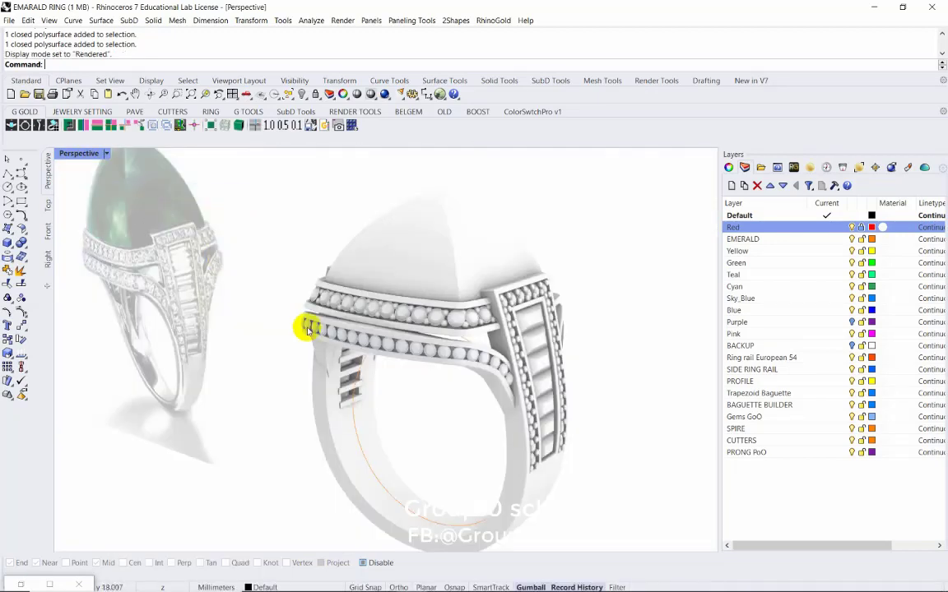
mouse_move(307, 323)
right_mouse_down()
mouse_move(252, 332)
mouse_move(381, 333)
mouse_move(488, 319)
mouse_move(522, 303)
mouse_move(323, 311)
mouse_move(295, 270)
mouse_move(285, 296)
mouse_move(140, 164)
right_mouse_up()
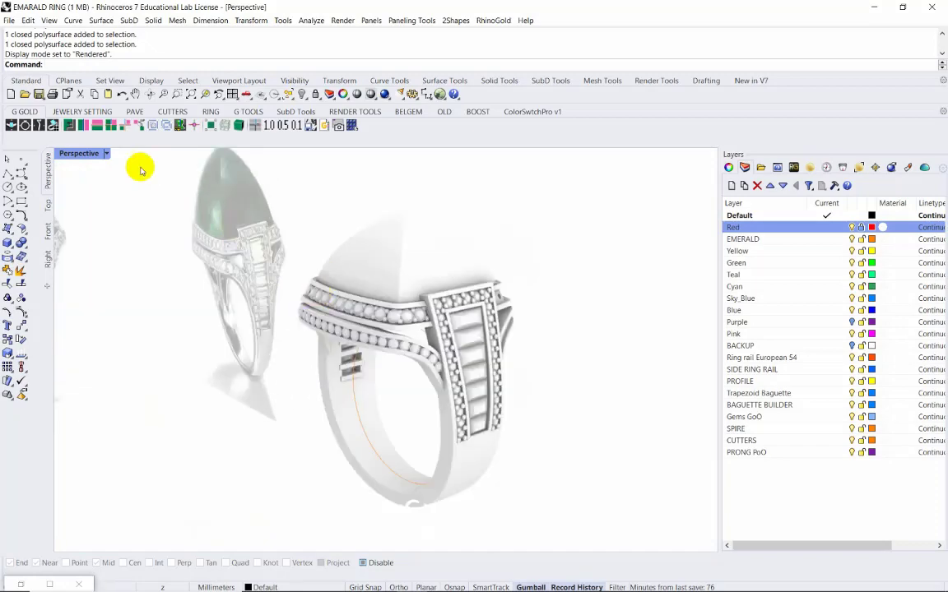
Return the Perspective viewport to Shaded and zoom onto the lower rail
left_click(105, 153)
left_click(140, 178)
scroll(381, 343, "up", 4)
Start Prong On Object from the PAVE tools with the lower rail as the prong surface
scroll(385, 313, "up", 2)
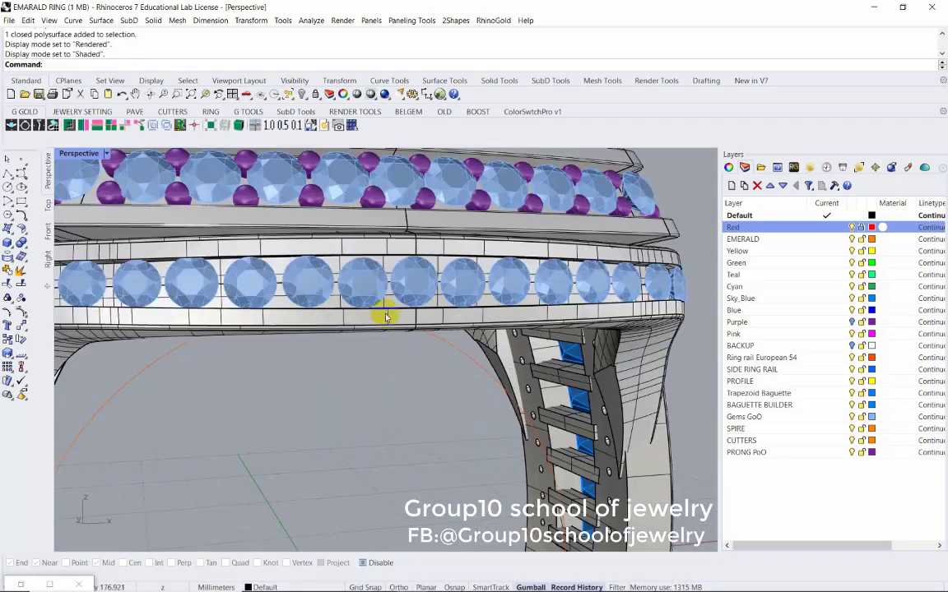
left_click(374, 328)
key("Escape")
left_click(134, 111)
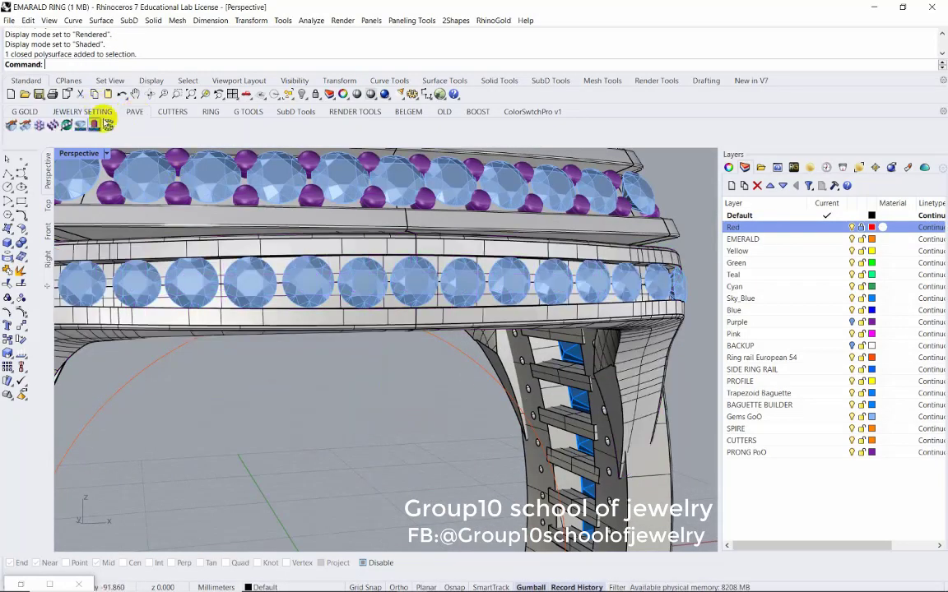
left_click(107, 125)
left_click(189, 227)
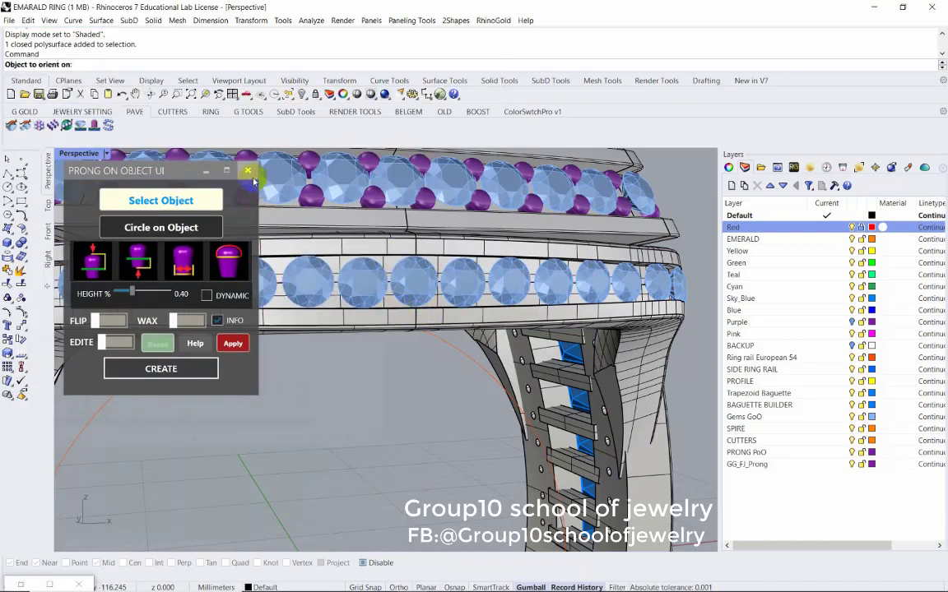
scroll(427, 260, "up", 3)
scroll(403, 275, "down", 1)
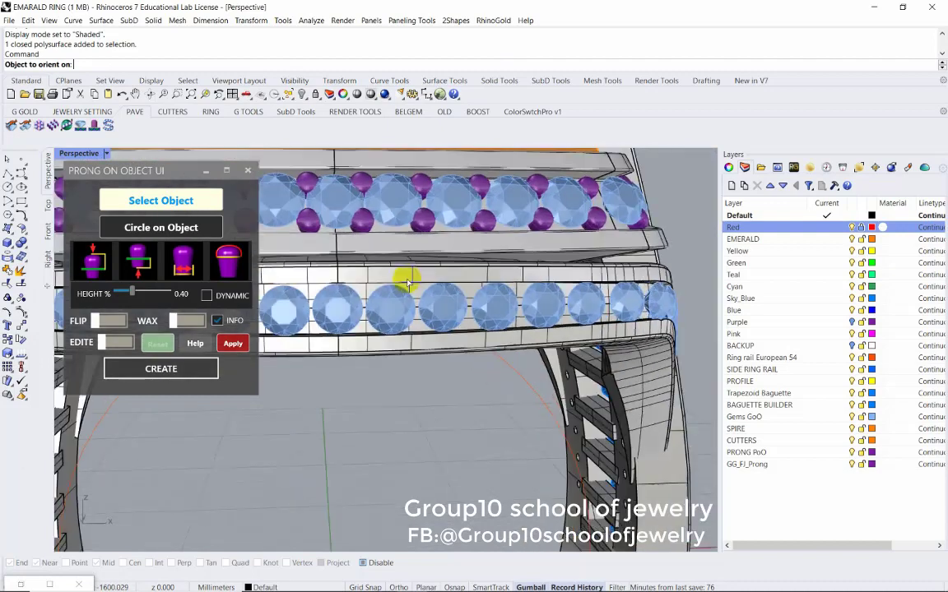
right_click_drag(402, 275, 402, 300)
left_click(402, 299)
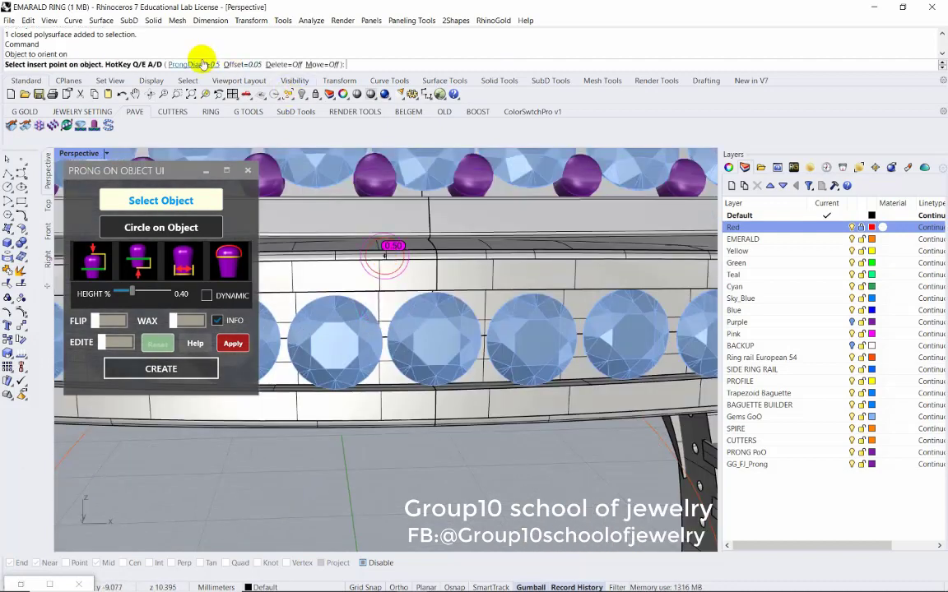
scroll(387, 255, "up", 2)
left_click_drag(140, 170, 762, 268)
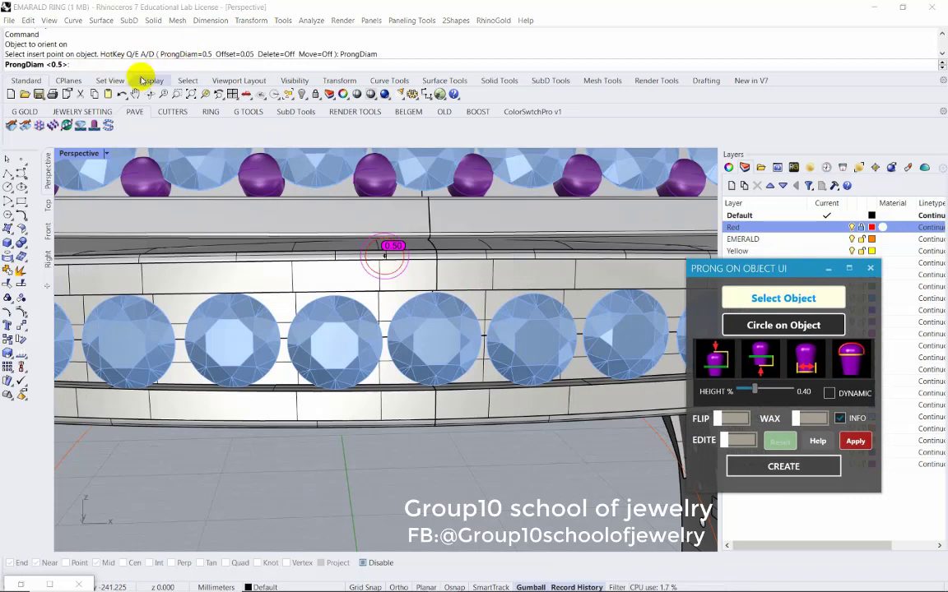
Set the prong diameter to 0.45, stepping up through 0.35 and 0.4
key("Return")
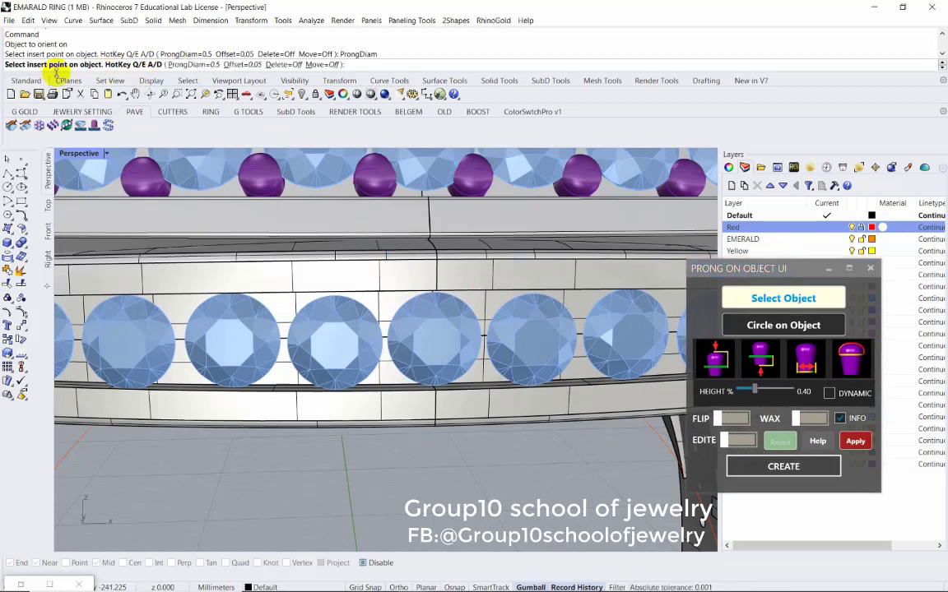
left_click(198, 64)
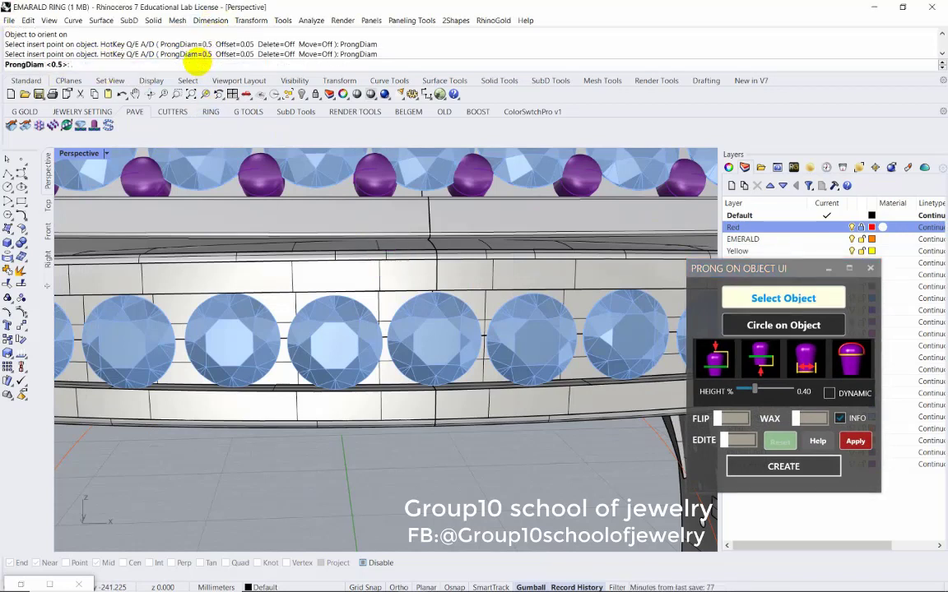
type(".35")
key("Return")
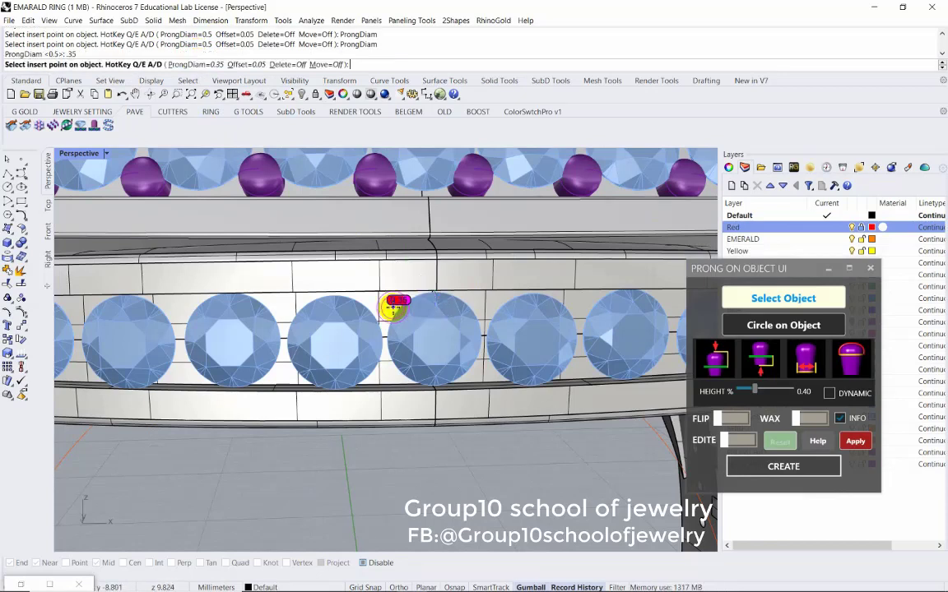
left_click(191, 64)
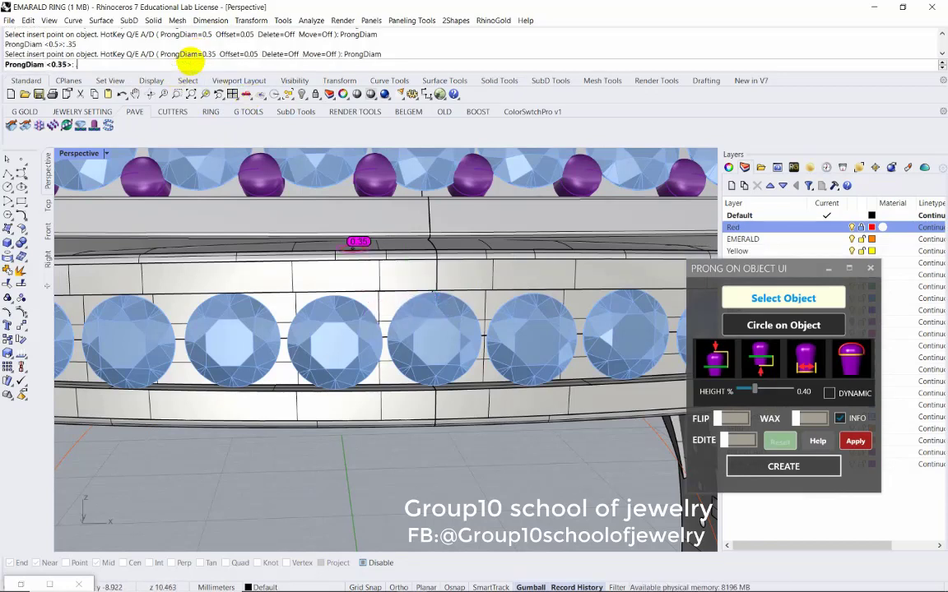
type(".4")
key("Return")
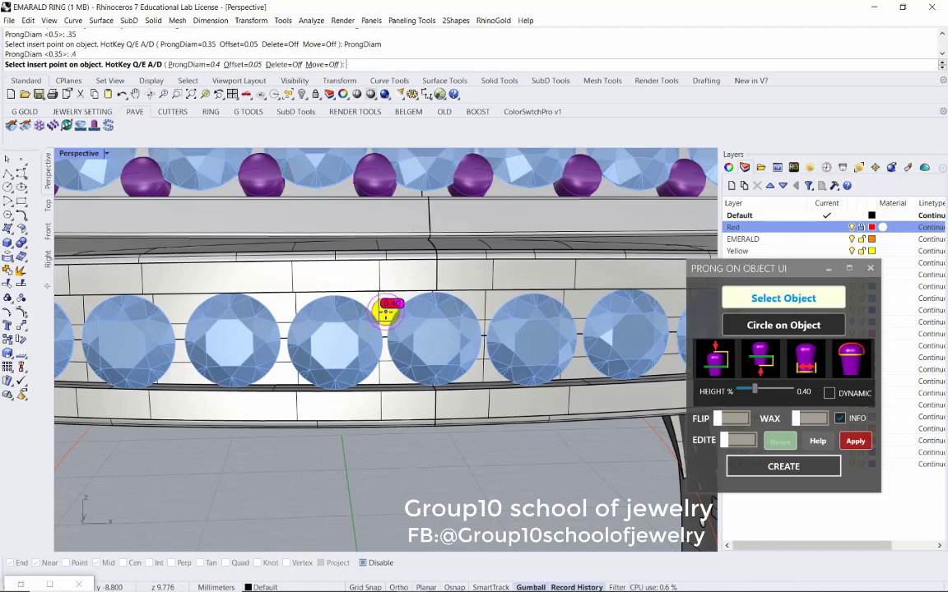
left_click(192, 64)
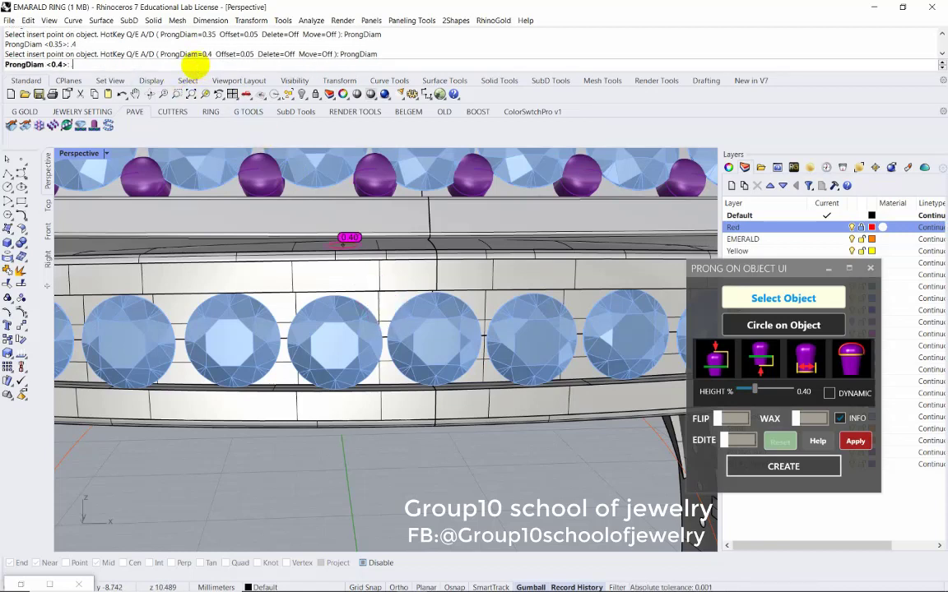
type(".45")
key("Return")
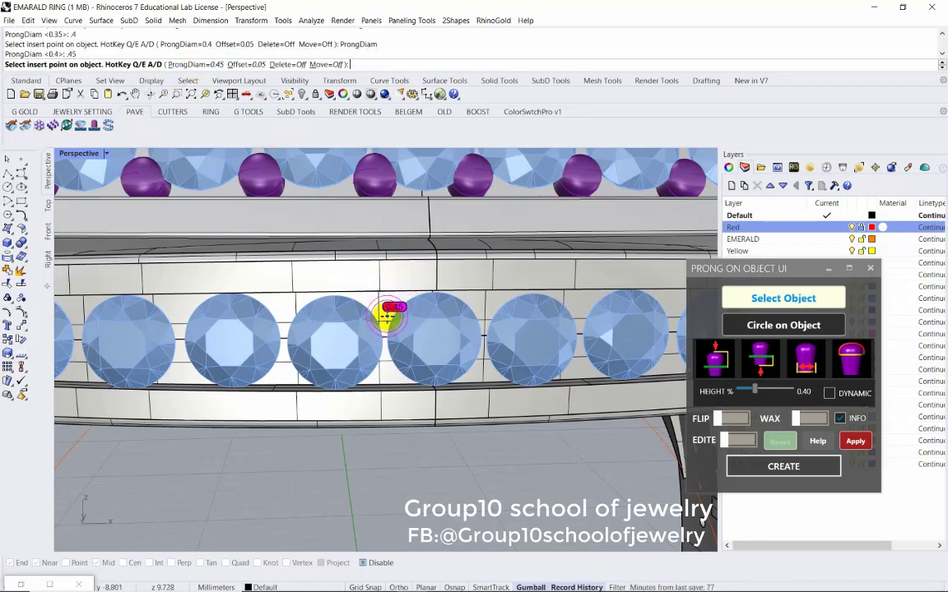
Place two prongs above and below the gem gap and raise their height to 0.45
left_click(388, 306)
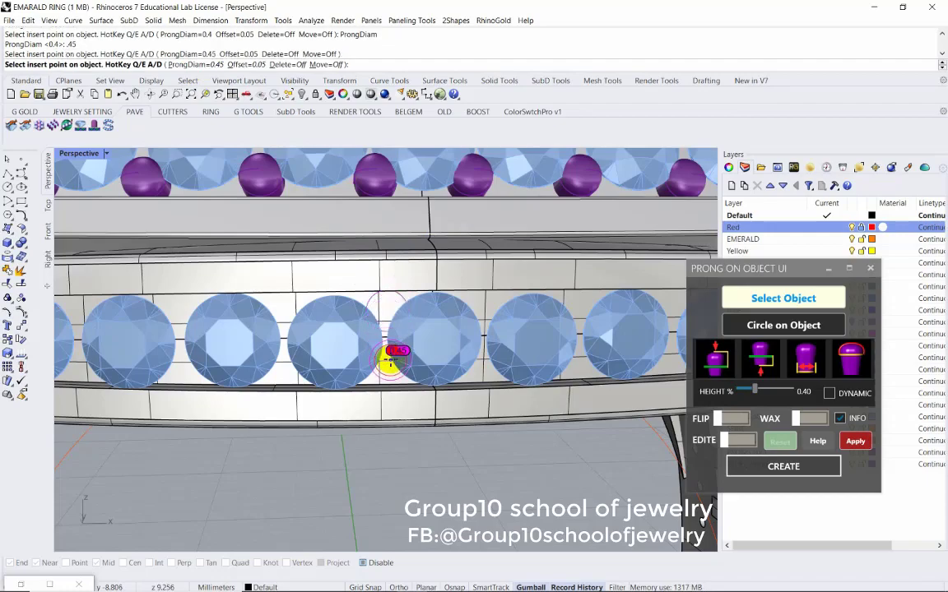
left_click(388, 370)
key("Return")
mouse_move(338, 337)
right_mouse_down()
mouse_move(630, 284)
mouse_move(620, 269)
mouse_move(567, 292)
mouse_move(660, 339)
right_mouse_up()
left_click(734, 366)
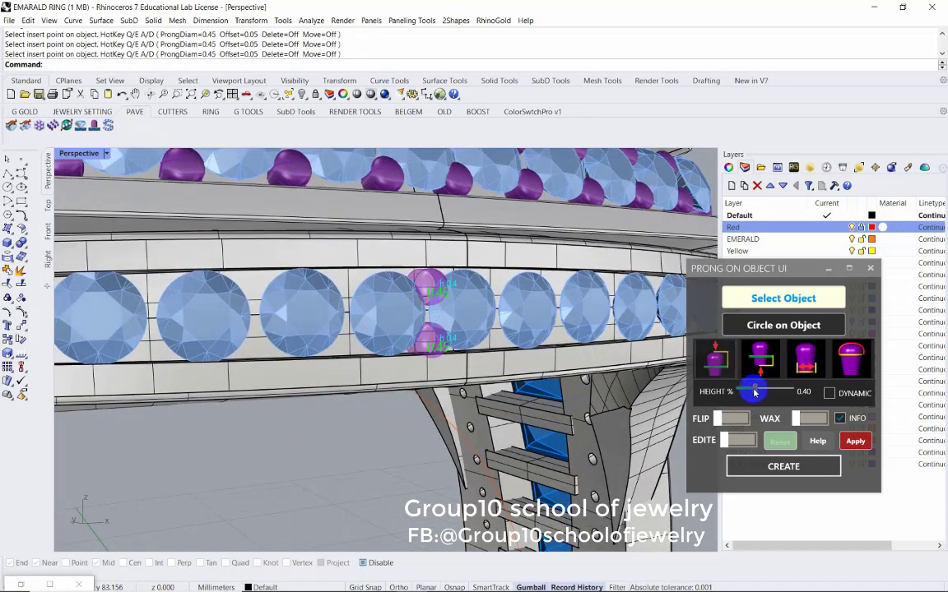
left_click_drag(755, 392, 759, 393)
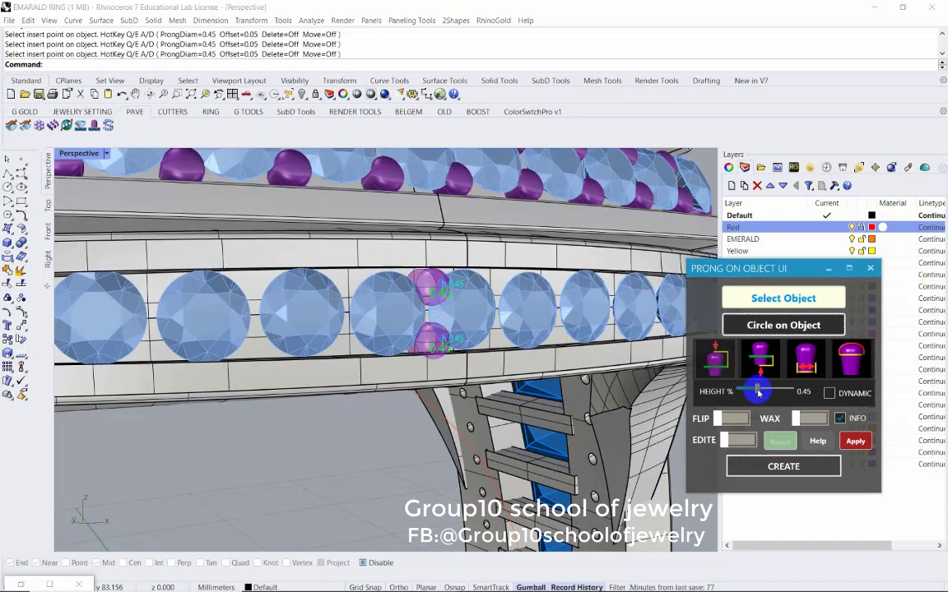
right_click_drag(450, 328, 451, 345)
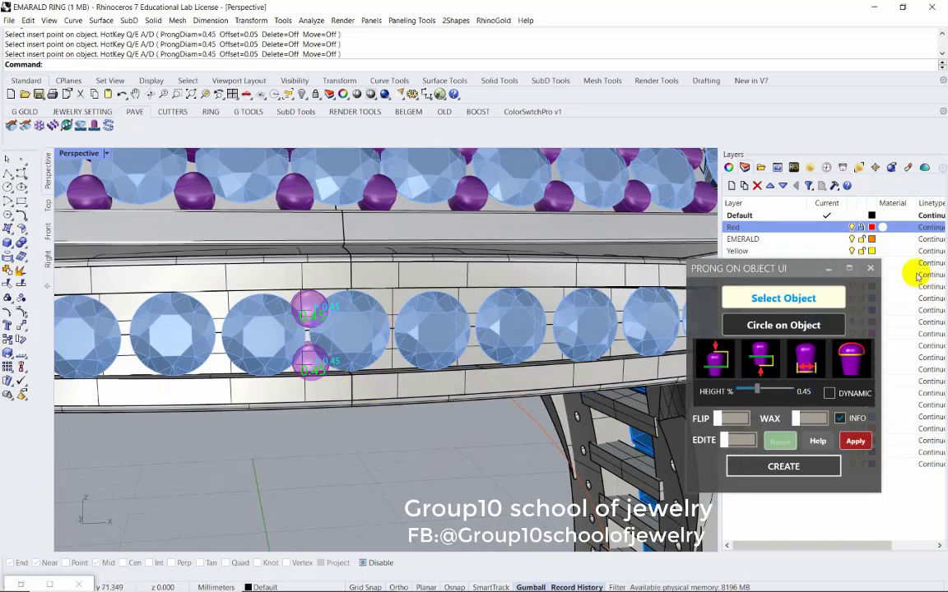
Restart prong placement on the lower rail and add prongs around the next gaps
right_click_drag(311, 363, 288, 337)
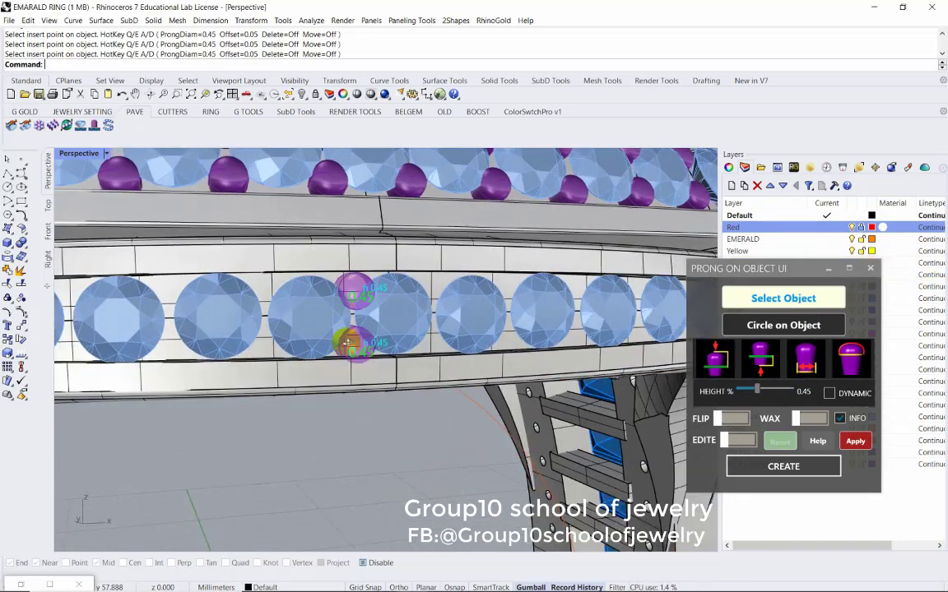
left_click(716, 298)
left_click(272, 292)
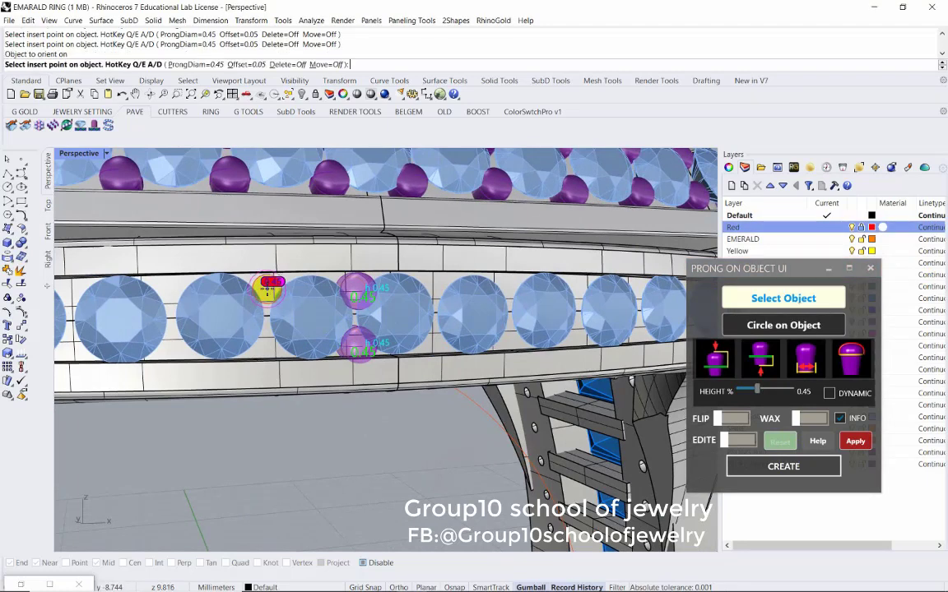
left_click(267, 292)
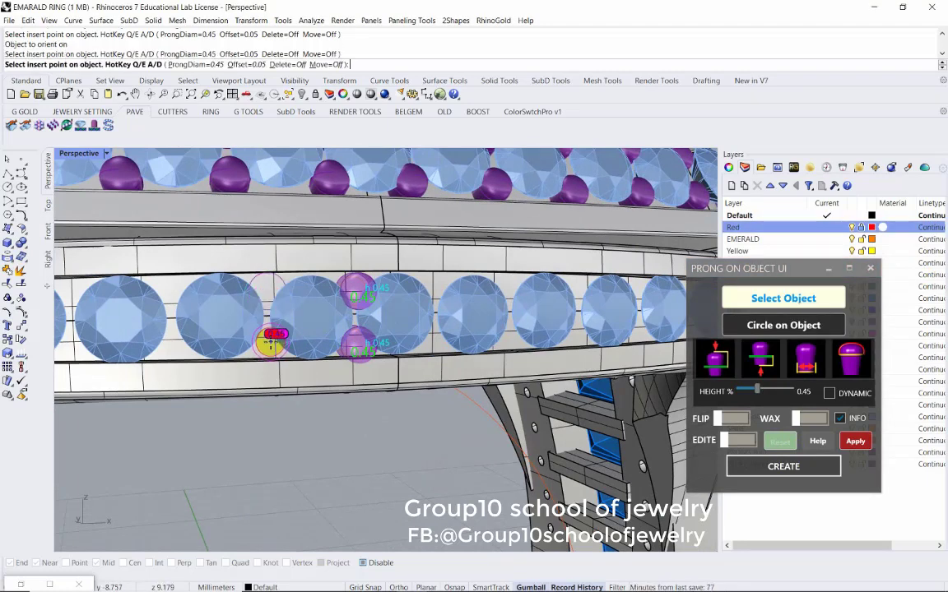
left_click(271, 343)
right_click_drag(272, 343, 164, 284)
left_click(221, 309)
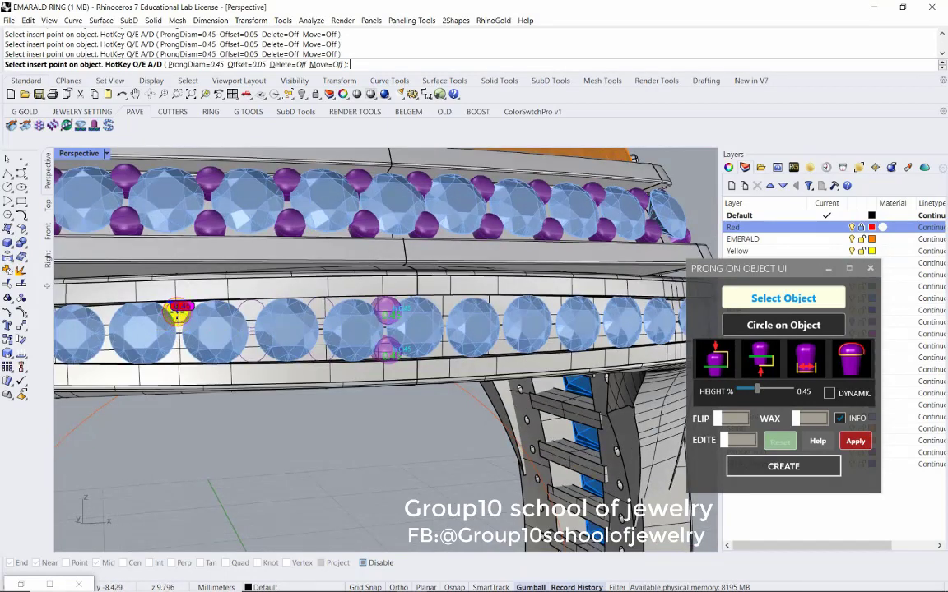
Switch the prong diameter to 0.4 and place prongs between neighbouring gems around the curve
left_click(190, 64)
type("4")
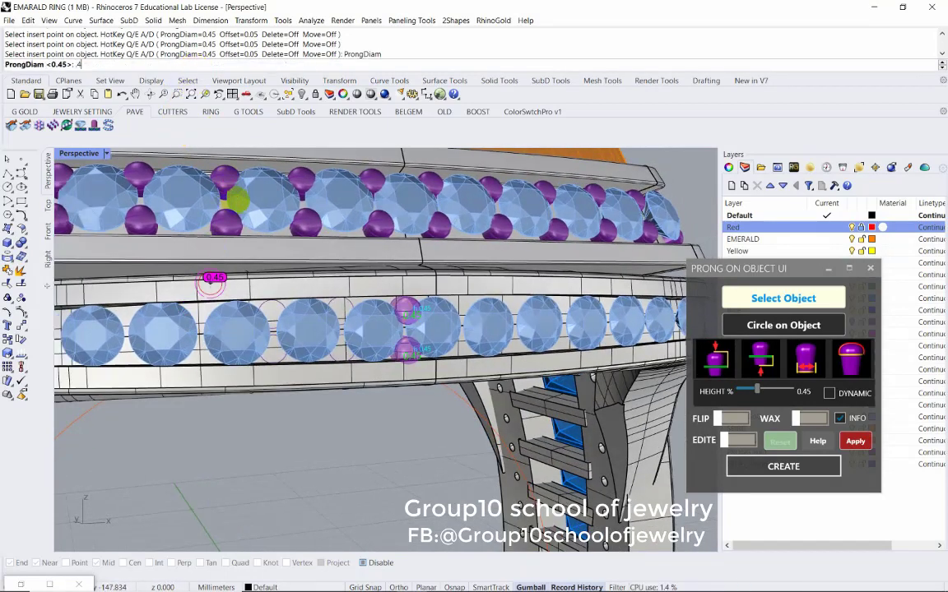
key("Return")
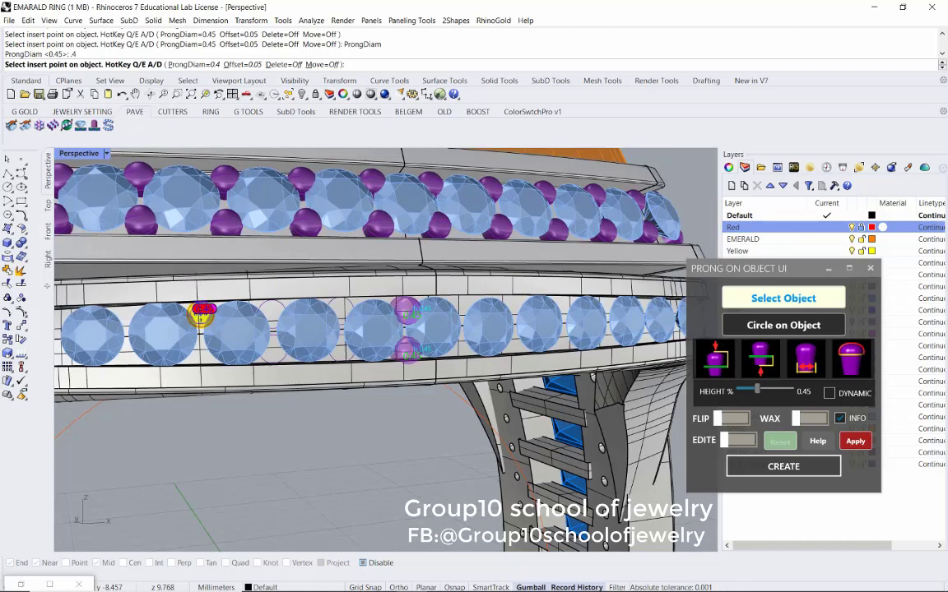
left_click(185, 323)
scroll(177, 325, "up", 3)
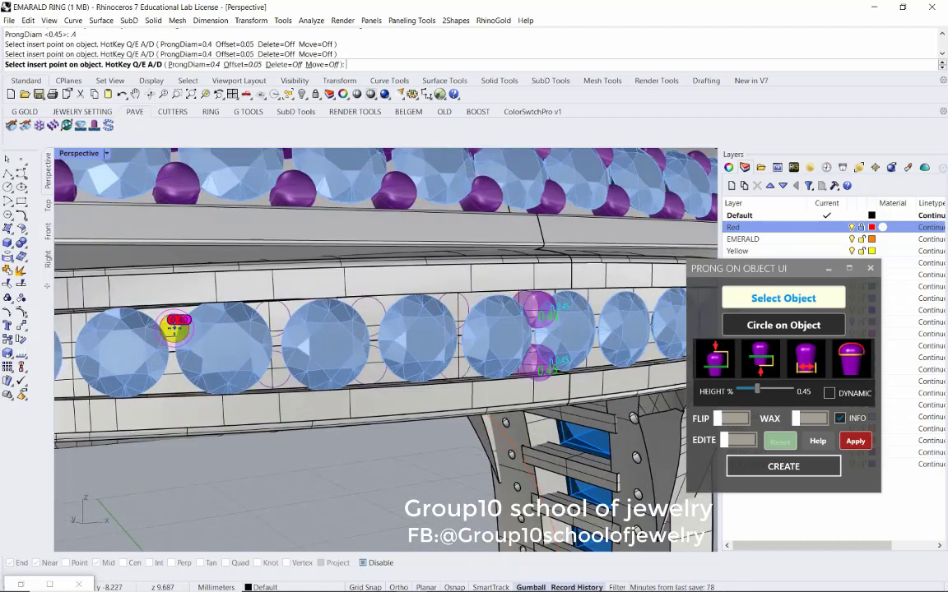
left_click(173, 326)
scroll(247, 342, "up", 2)
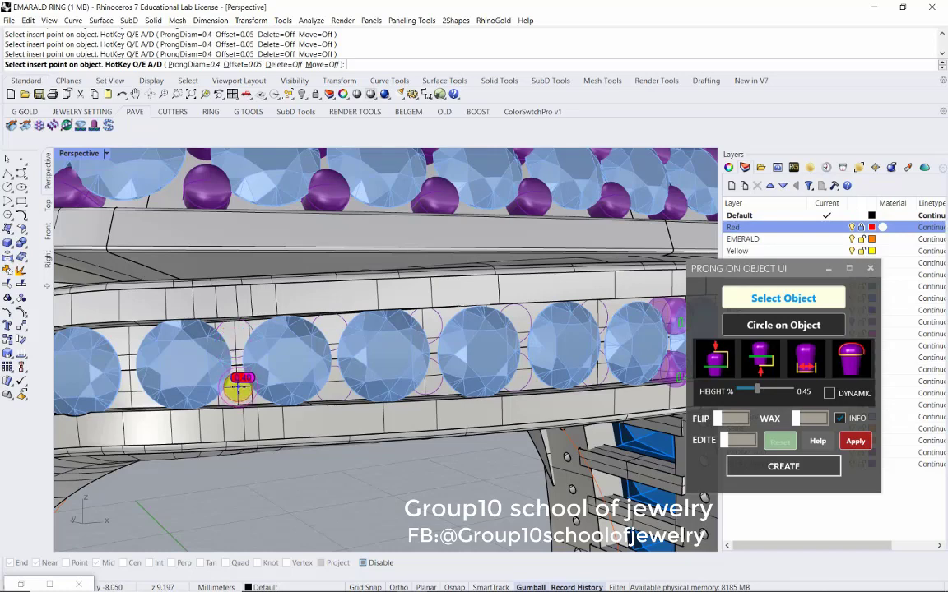
scroll(237, 385, "up", 2)
scroll(247, 329, "up", 1)
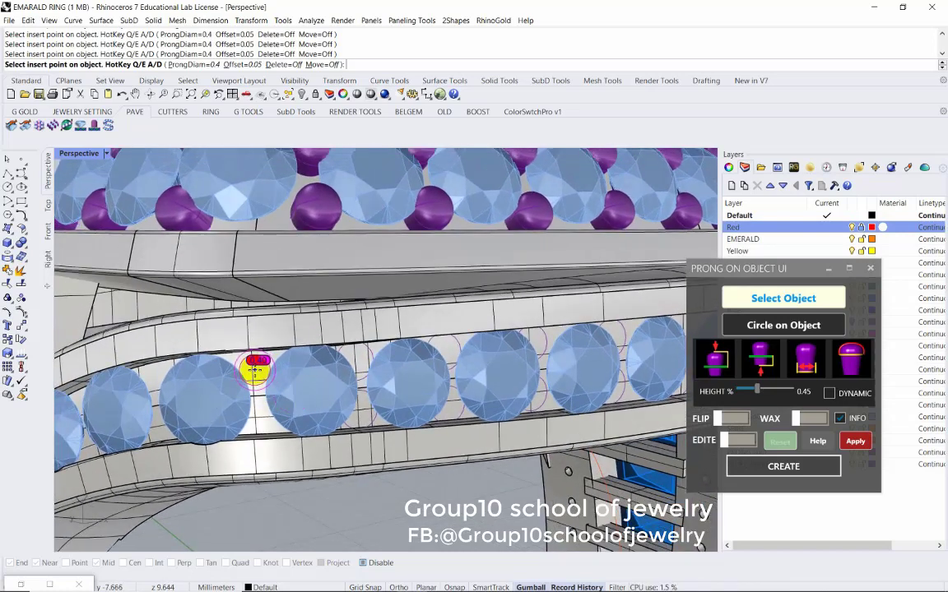
mouse_move(260, 415)
right_mouse_down()
mouse_move(359, 412)
mouse_move(382, 360)
right_mouse_up()
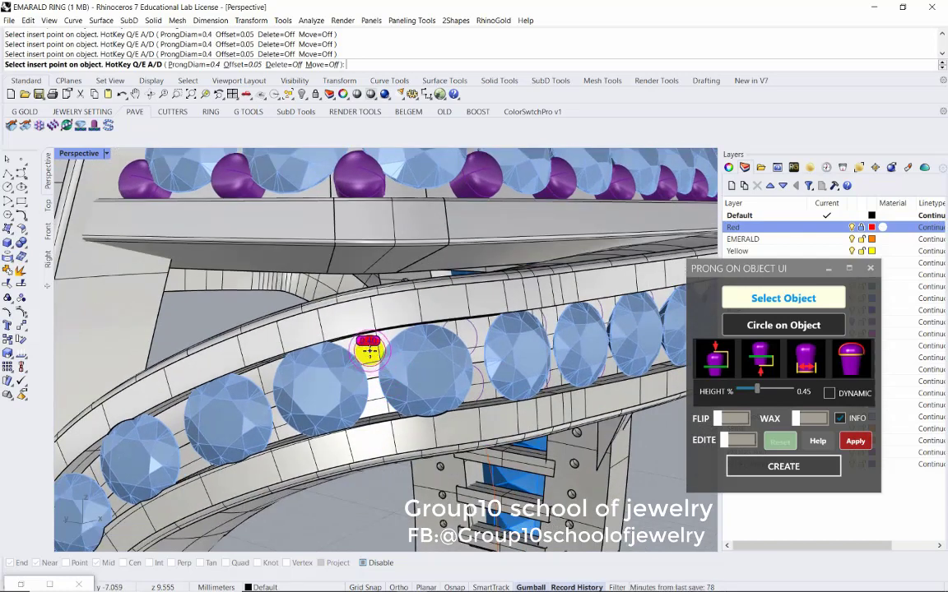
right_click_drag(374, 399, 360, 355)
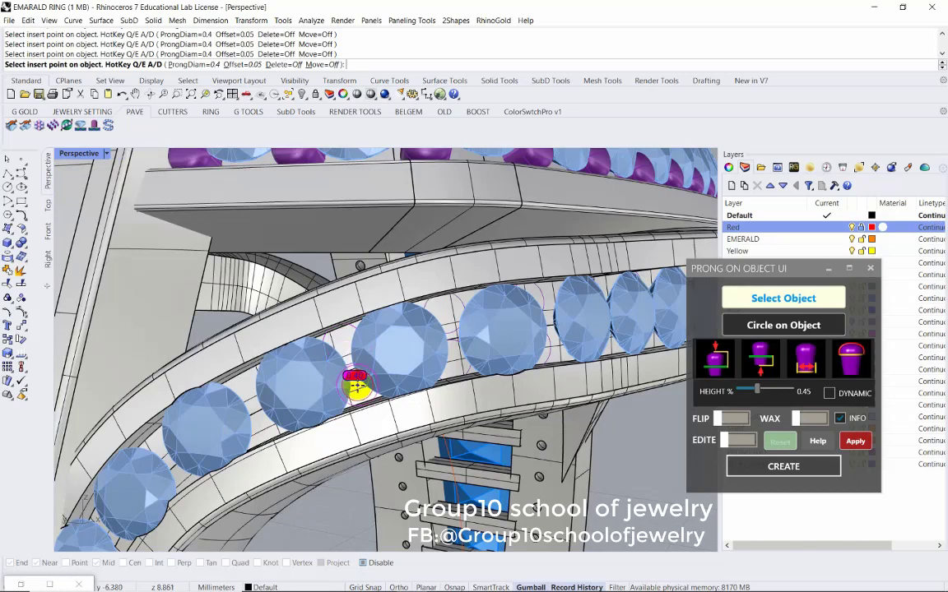
mouse_move(355, 385)
right_mouse_down()
mouse_move(394, 334)
mouse_move(407, 360)
mouse_move(474, 317)
right_mouse_up()
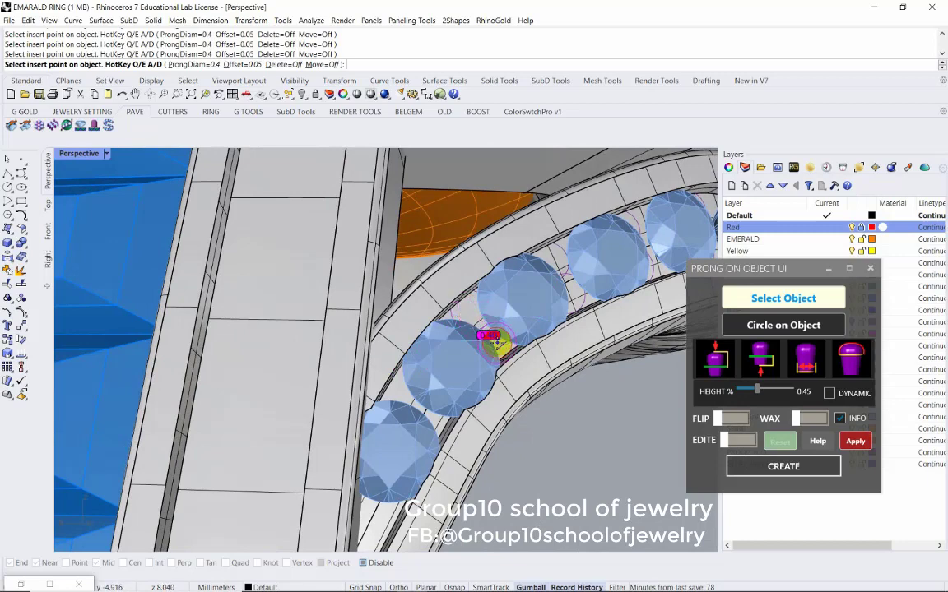
Place a 0.35 mm prong in the tight curved gap, then reset the diameter to 0.4
left_click(202, 65)
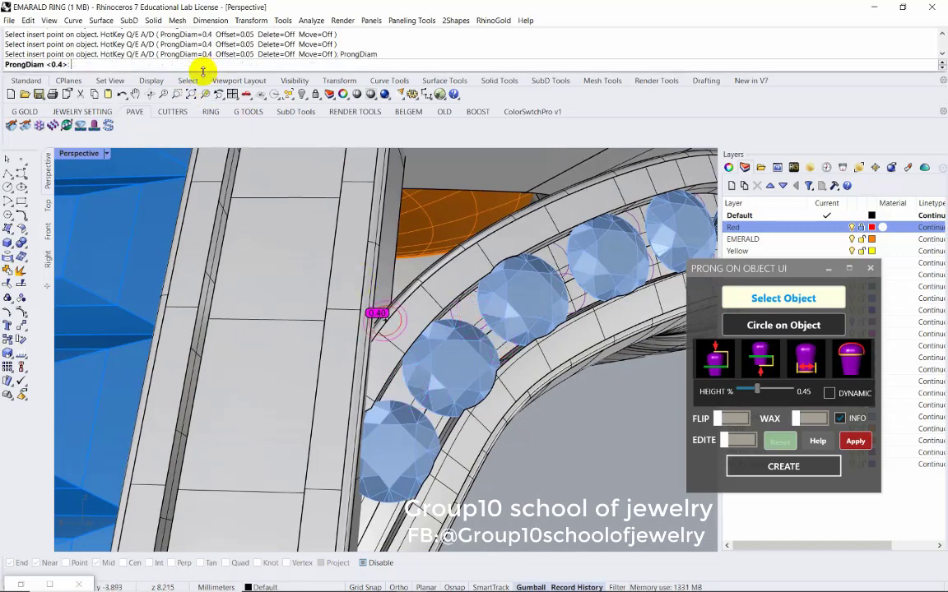
type(".3")
key("Return")
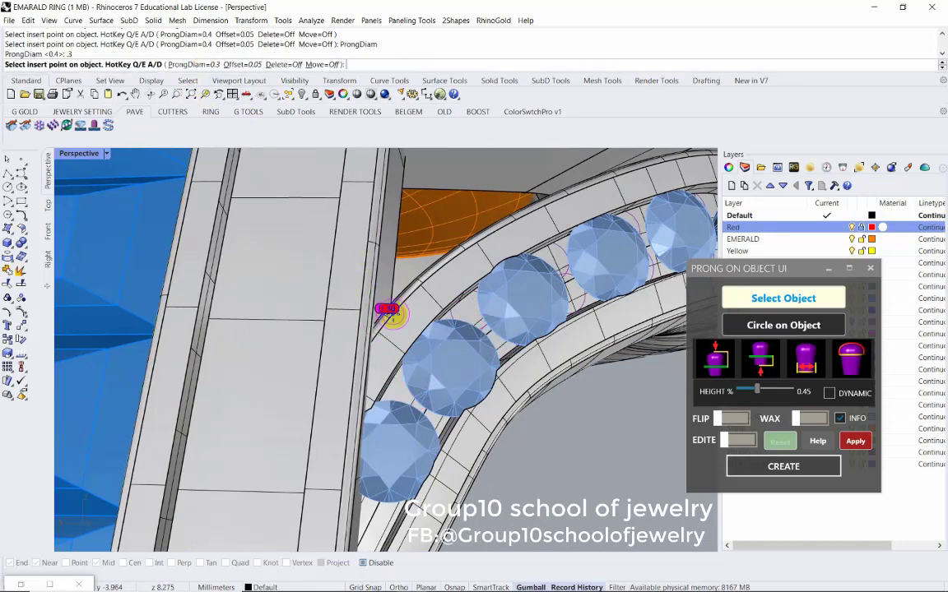
left_click(197, 64)
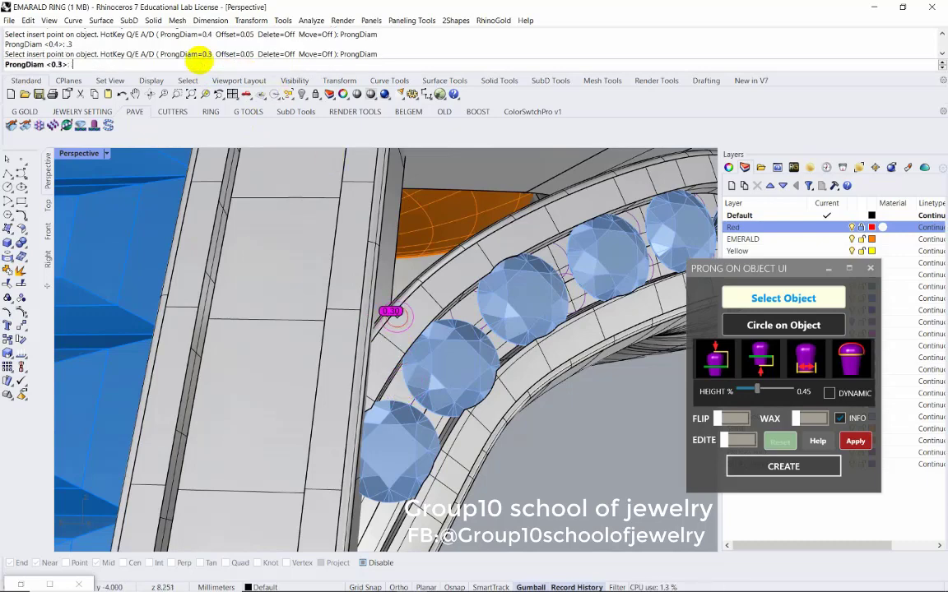
type(".35")
key("Return")
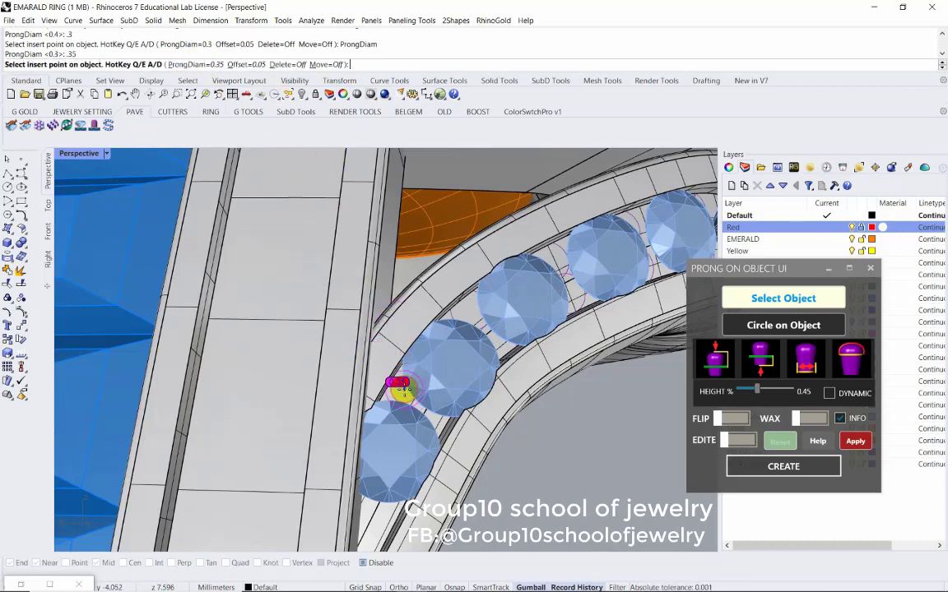
right_click_drag(399, 385, 304, 362)
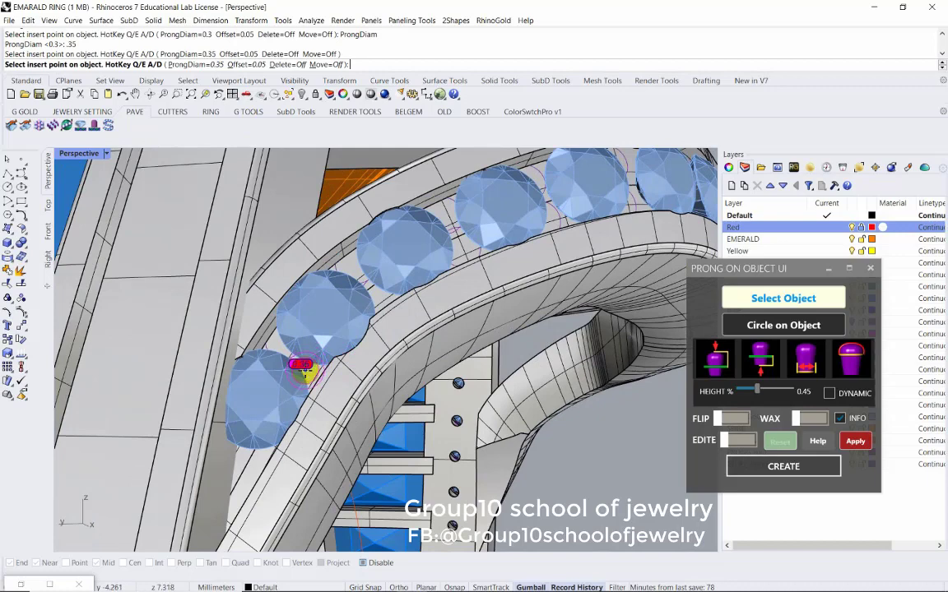
left_click(301, 367)
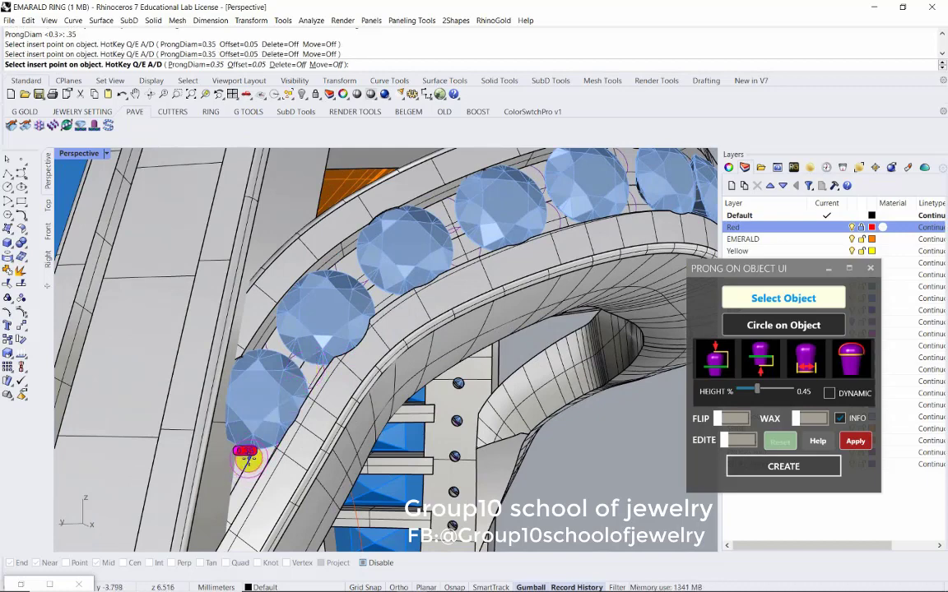
left_click(207, 65)
key("Return")
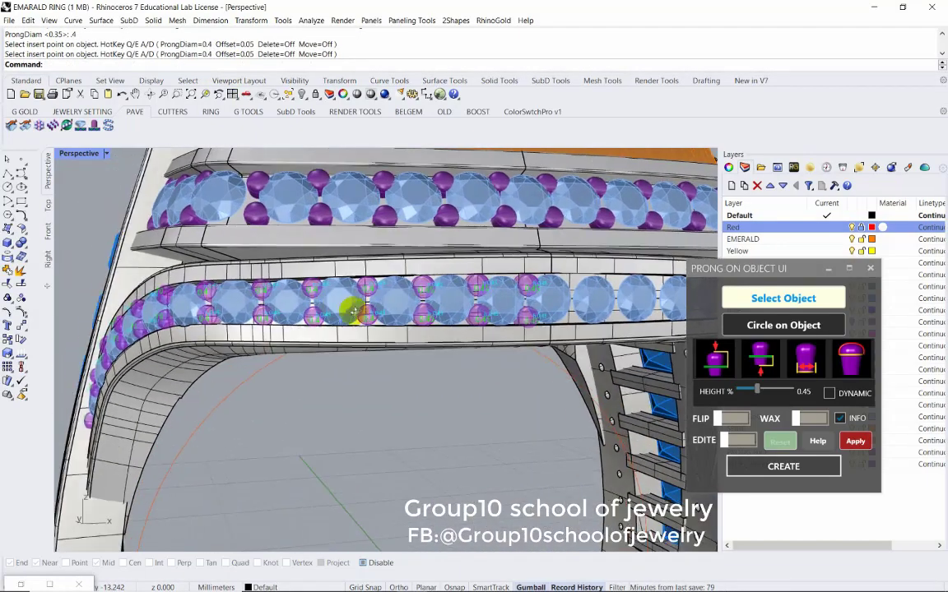
right_click_drag(454, 282, 350, 313)
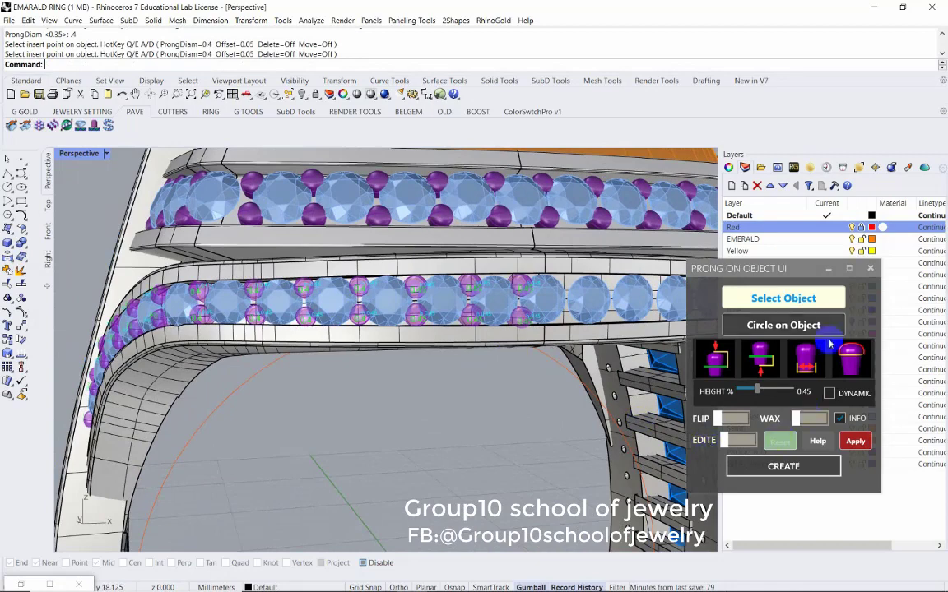
Create the placed prongs as solids and select four misplaced prongs on the lower rail
left_click(796, 468)
left_click(869, 269)
mouse_move(467, 370)
right_mouse_down()
mouse_move(512, 416)
mouse_move(496, 354)
right_mouse_up()
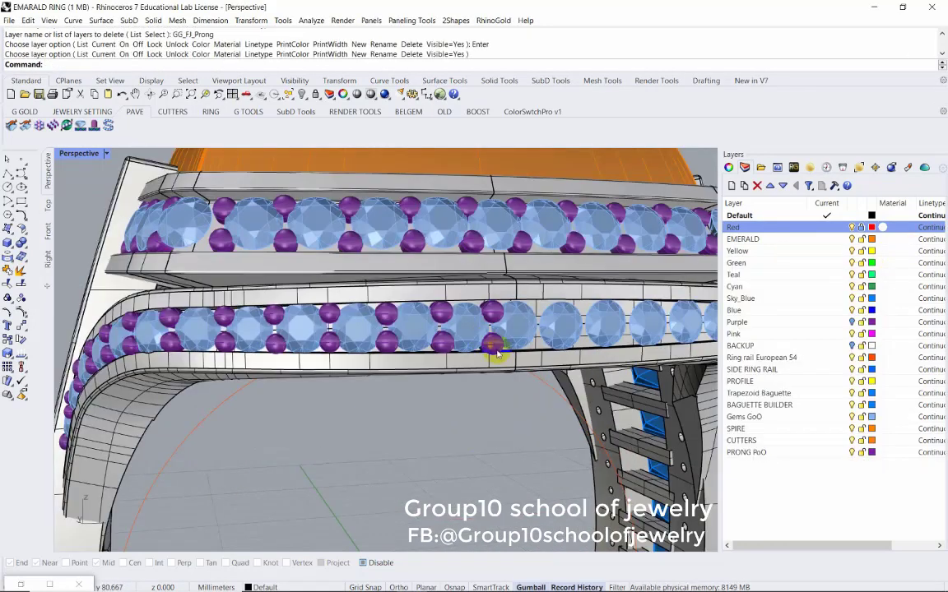
left_click(496, 354)
left_click_drag(492, 317, 493, 307)
right_click_drag(503, 440, 539, 380)
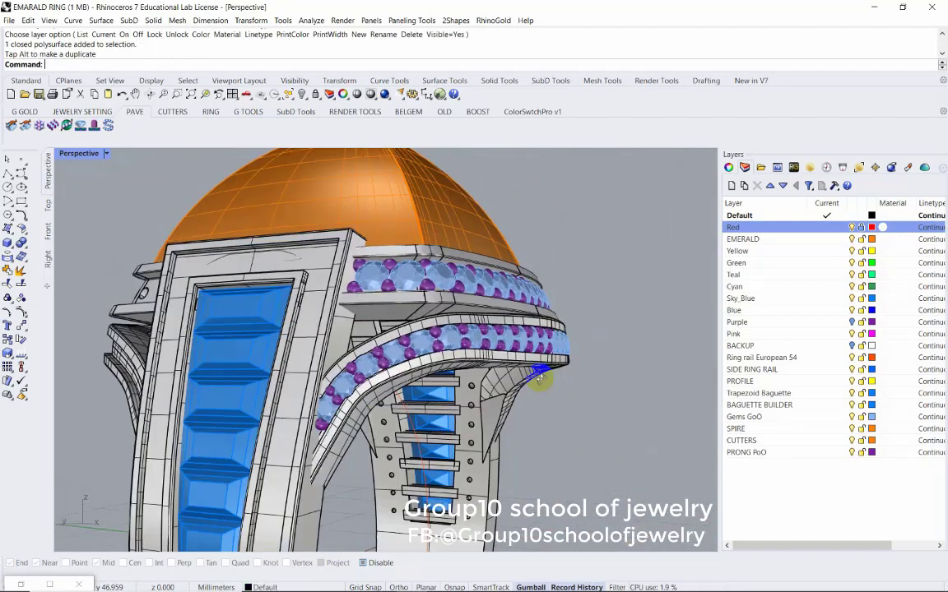
scroll(546, 381, "up", 3)
left_click(371, 363, "shift")
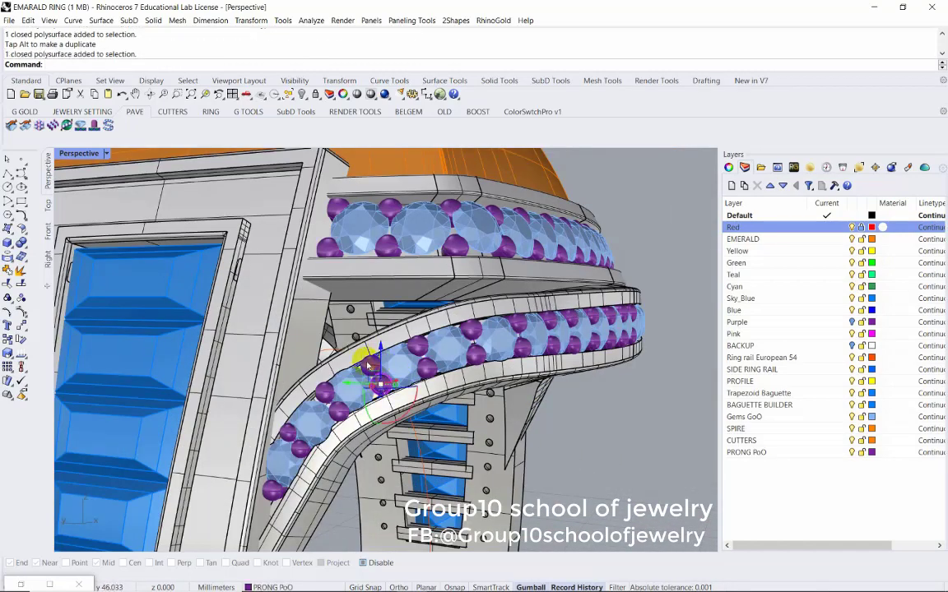
left_click(339, 412, "shift")
left_click(302, 449, "shift")
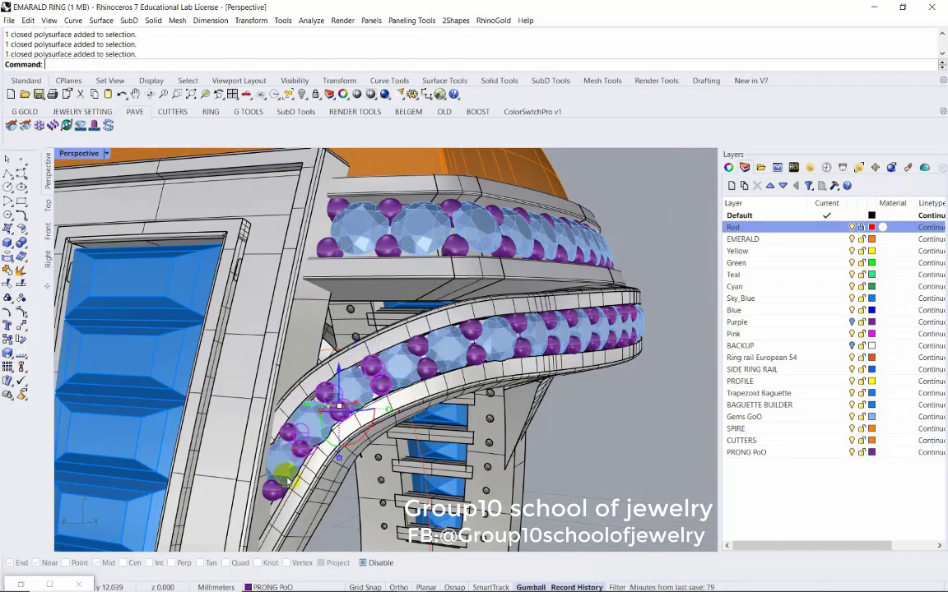
Shift the selected prongs to the next stone positions and group them with the end prong
right_click_drag(401, 370, 377, 372)
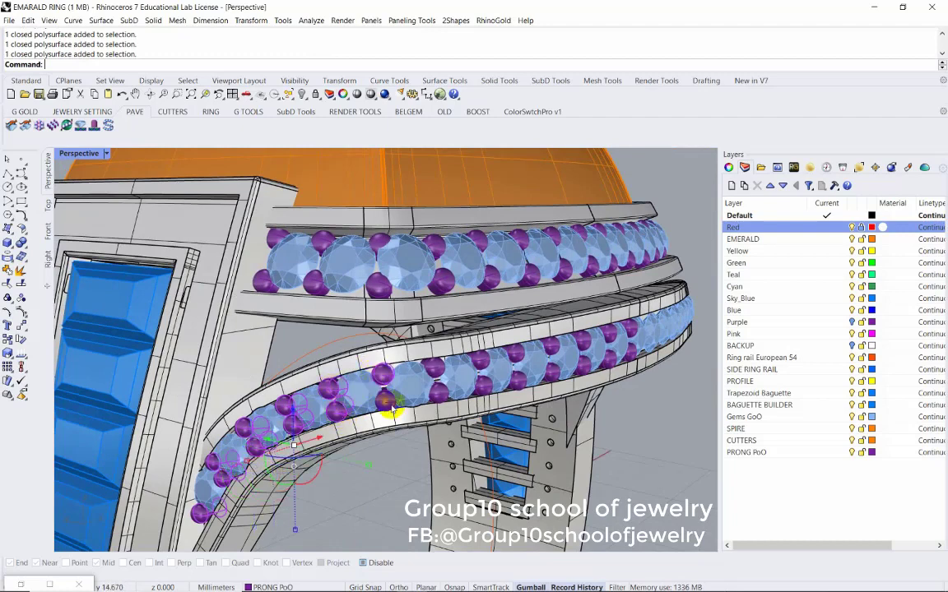
scroll(379, 377, "up", 2)
left_click_drag(388, 385, 479, 370)
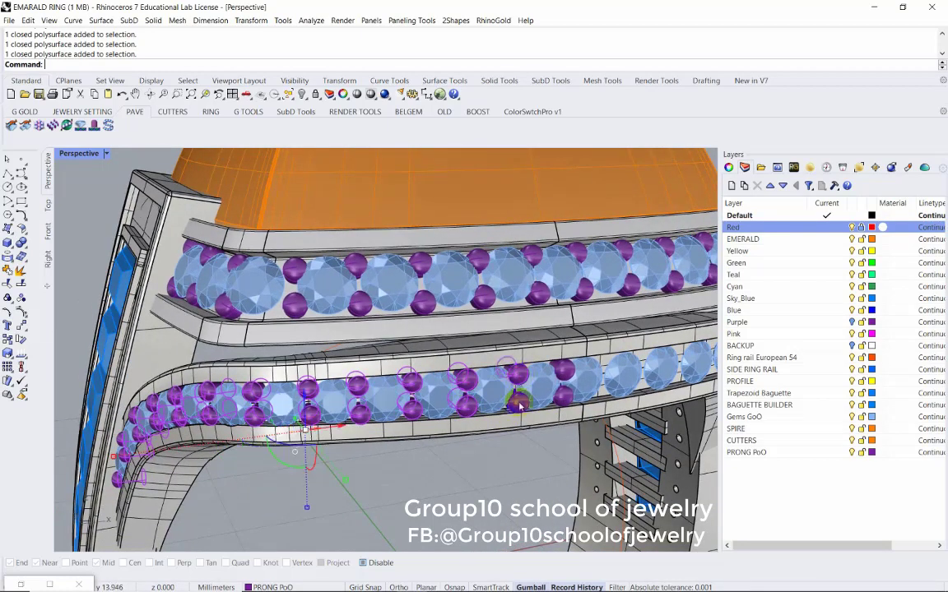
left_click(568, 398, "shift")
key("ctrl+g")
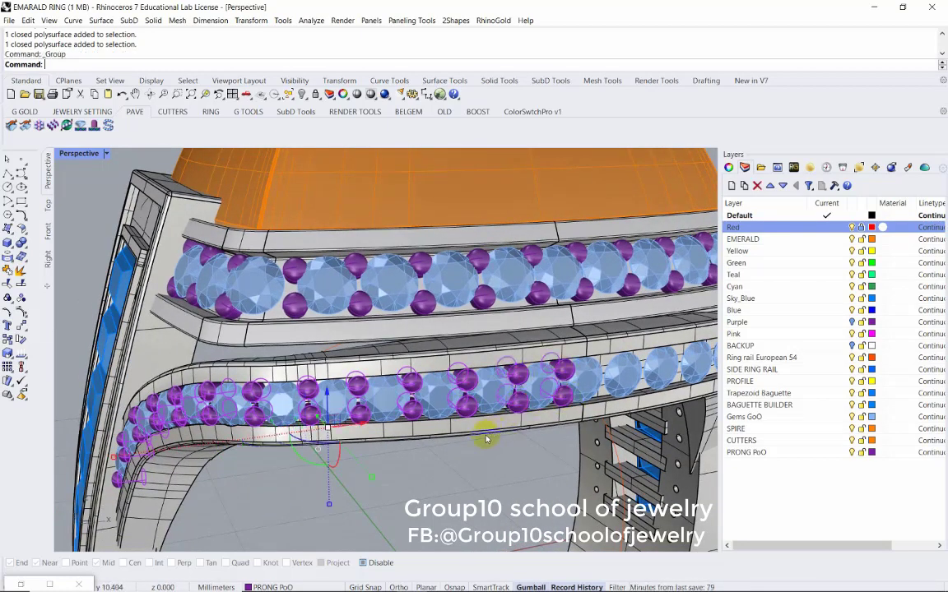
Zoom out to the whole ring in the gold tools and select the ring shank
left_click(27, 112)
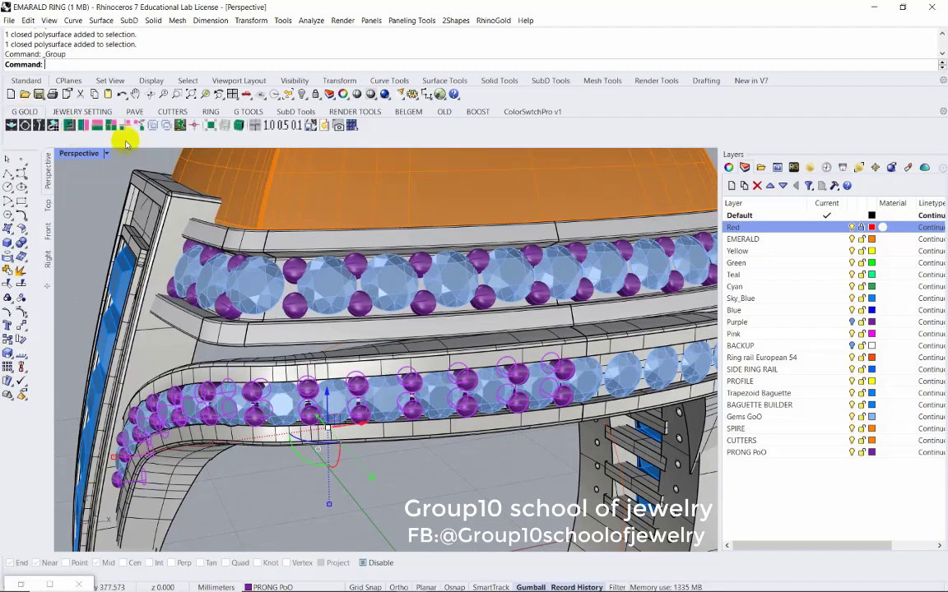
scroll(202, 193, "down", 5)
mouse_move(201, 193)
right_mouse_down()
mouse_move(610, 451)
mouse_move(504, 393)
right_mouse_up()
left_click(436, 502)
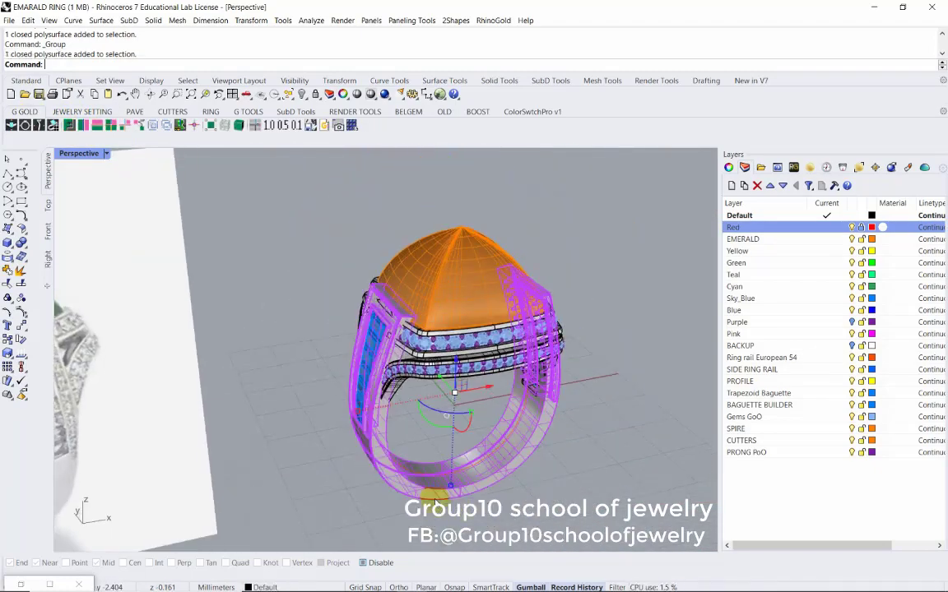
Hide the ring shank and delete the leftover curves and solids around it
left_click(599, 455)
left_click(427, 462)
middle_click(290, 206)
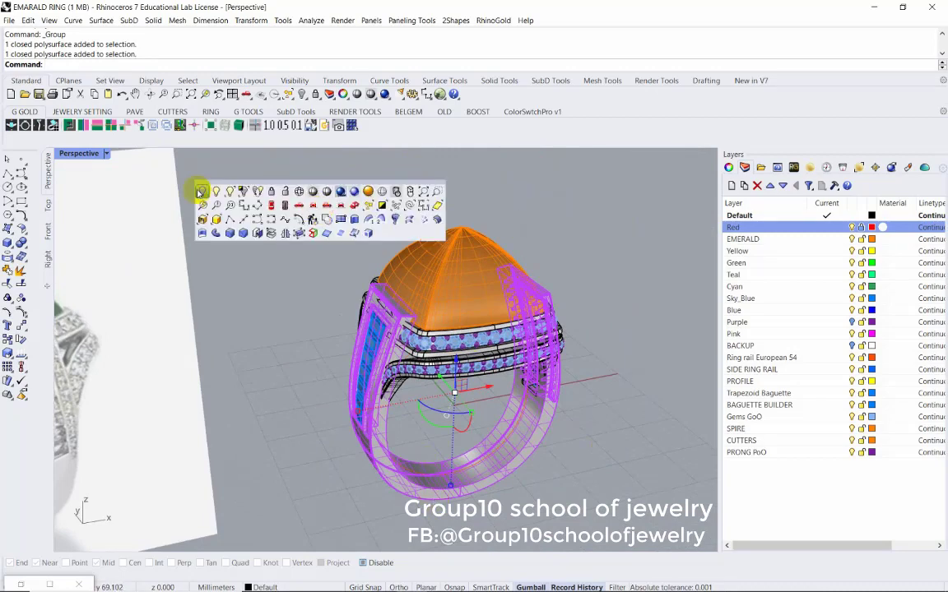
left_click(201, 189)
mouse_move(201, 189)
right_mouse_down()
mouse_move(411, 390)
mouse_move(303, 382)
mouse_move(343, 308)
mouse_move(339, 292)
right_mouse_up()
left_click_drag(410, 371, 415, 371)
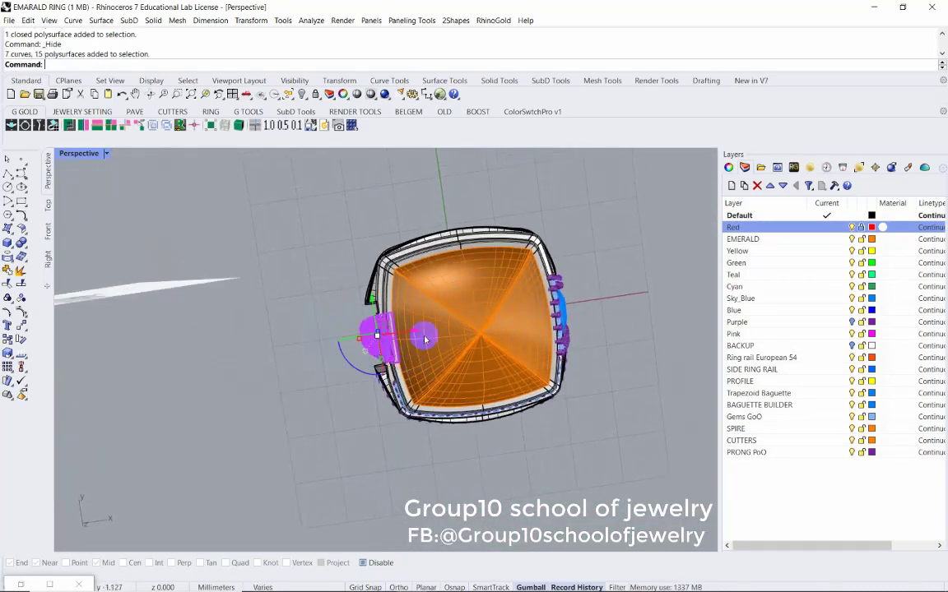
mouse_move(416, 372)
right_mouse_down()
mouse_move(481, 293)
mouse_move(433, 285)
mouse_move(579, 197)
right_mouse_up()
key("Delete")
Isolate the hidden shank and explode it into separate surfaces
right_click_drag(516, 264, 496, 235)
middle_click(402, 193)
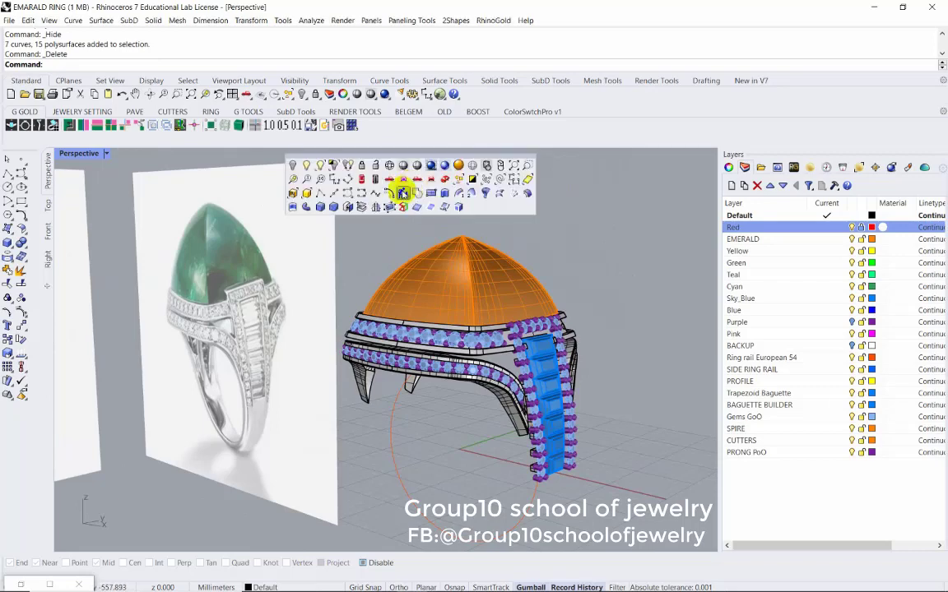
left_click(360, 165)
right_click_drag(364, 268, 524, 318)
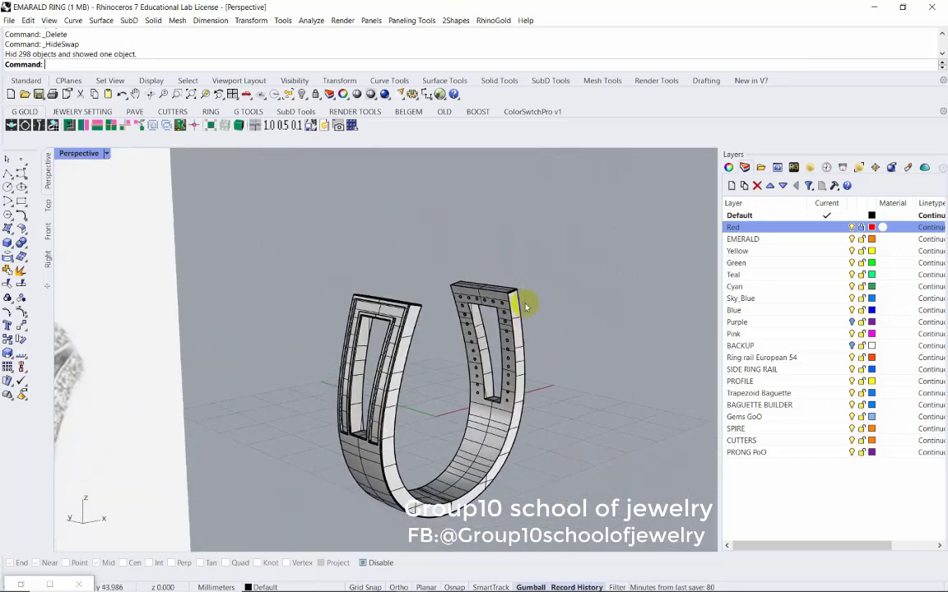
left_click(395, 492)
type("E")
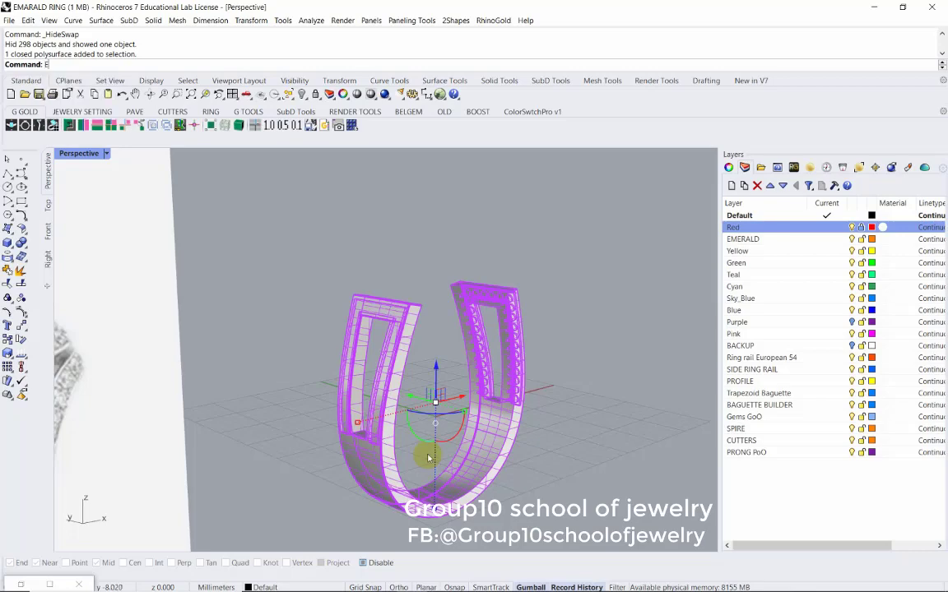
type("xplode")
key("Return")
Delete the left half of the shank surfaces and show all hidden ring parts
right_click_drag(408, 422, 281, 266)
left_click_drag(281, 267, 401, 492)
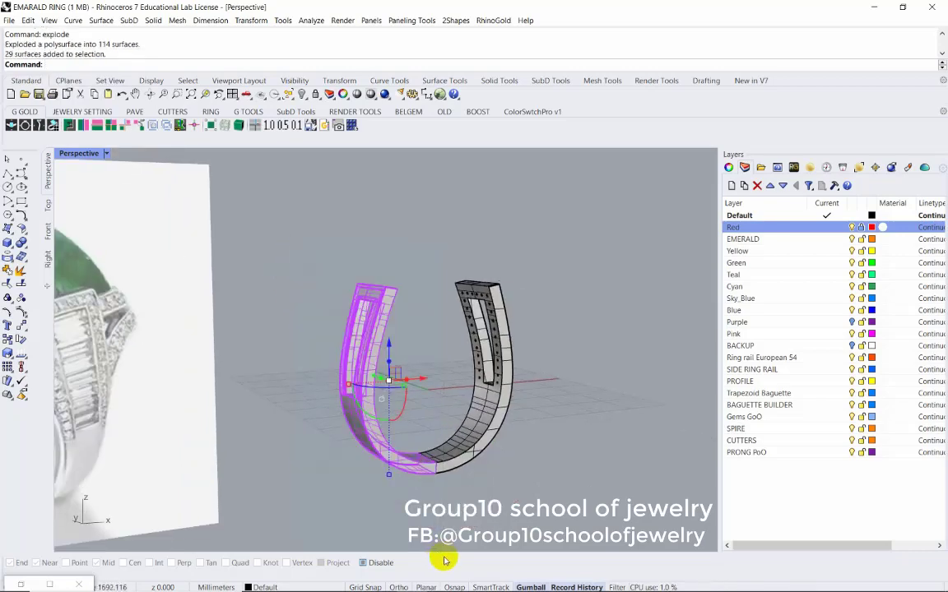
left_click_drag(249, 190, 444, 520)
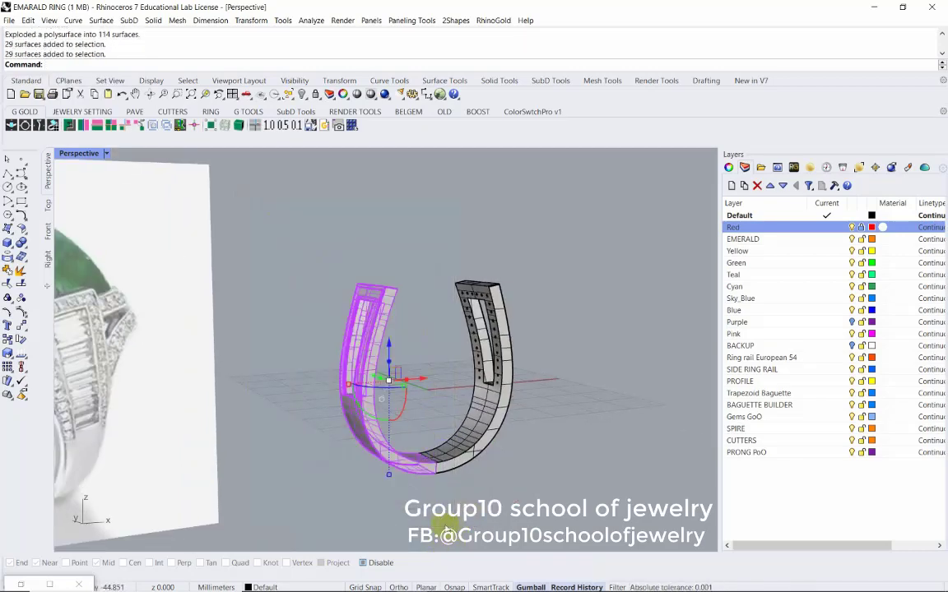
key("Delete")
middle_click(355, 236)
left_click(260, 218)
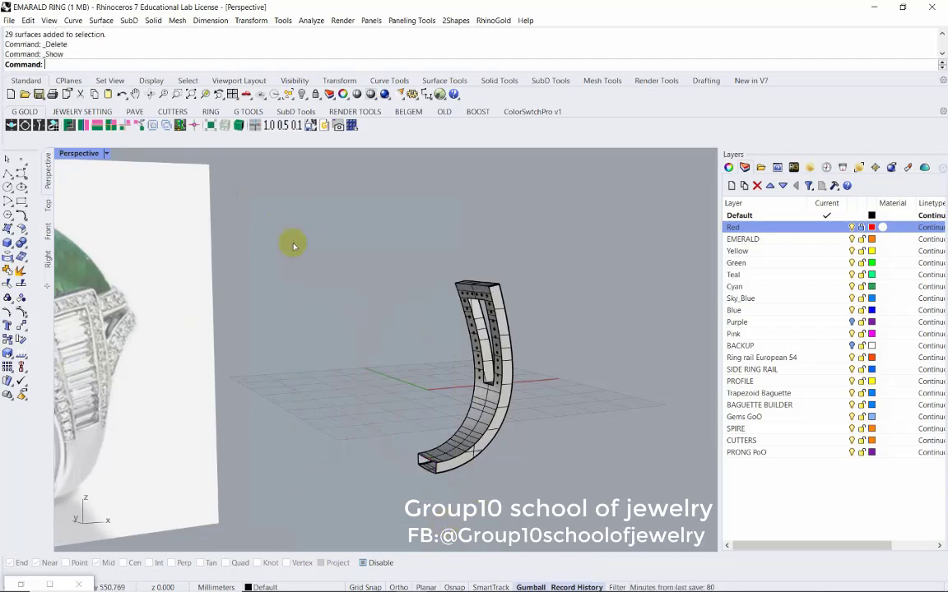
mouse_move(387, 288)
right_mouse_down()
mouse_move(291, 307)
mouse_move(351, 314)
mouse_move(342, 316)
right_mouse_up()
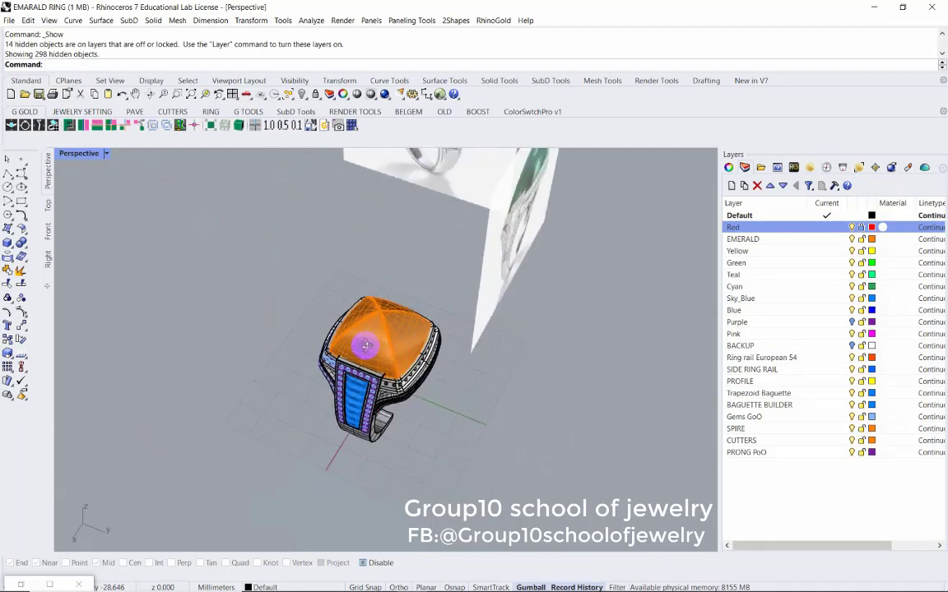
Delete the spare side piece and hide the orange emerald dome
left_click(383, 355)
key("Delete")
right_click_drag(384, 355, 410, 277)
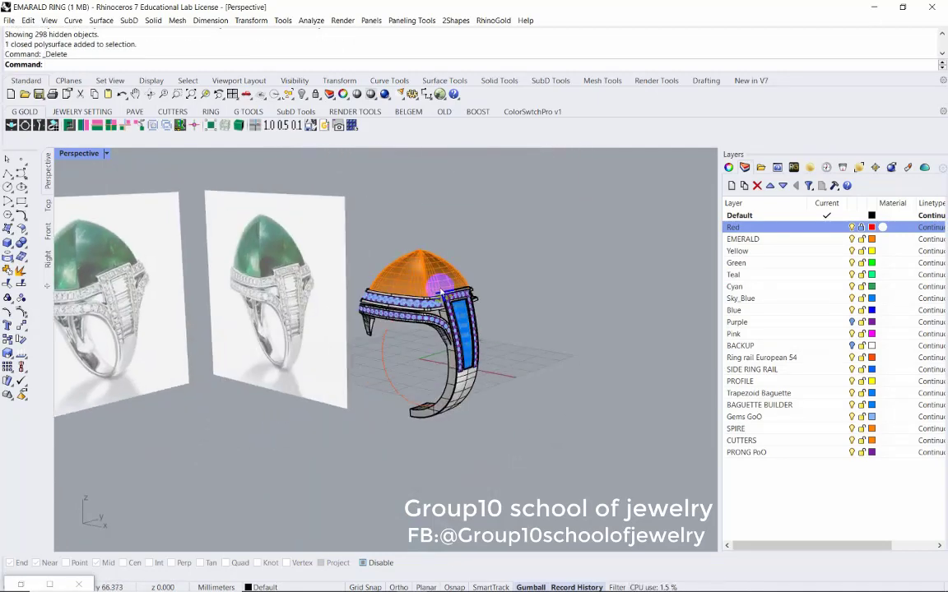
left_click(410, 277)
middle_click(383, 205)
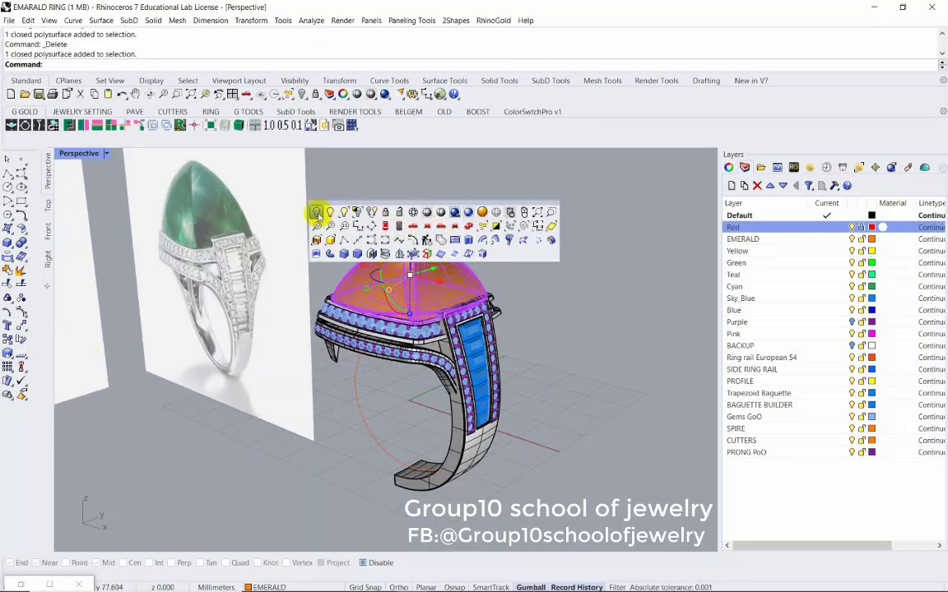
left_click(317, 213)
mouse_move(451, 264)
right_mouse_down()
mouse_move(291, 295)
mouse_move(447, 244)
right_mouse_up()
Join the ring band's gem meshes into one object
key("ctrl+a")
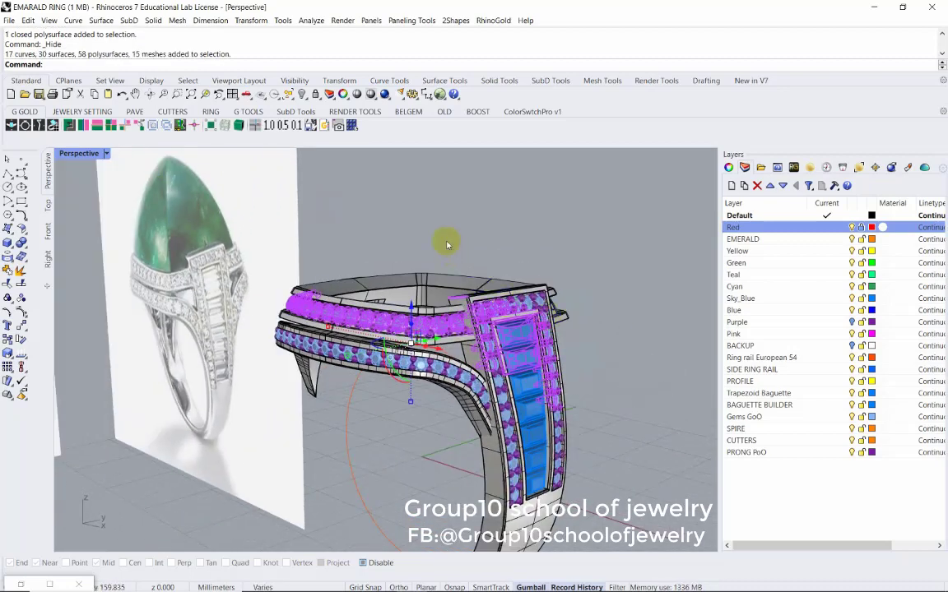
key("Escape")
scroll(448, 276, "up", 3)
left_click(449, 284)
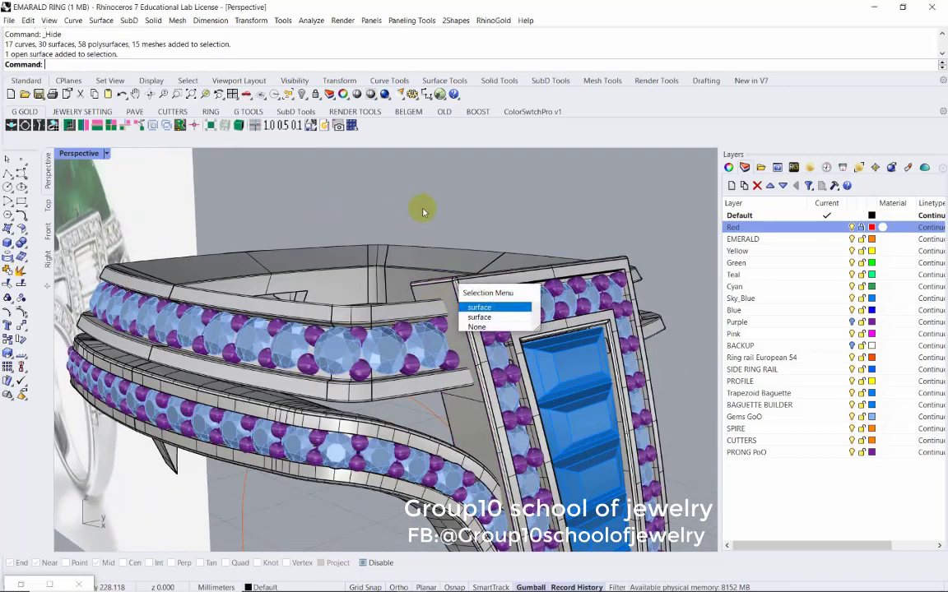
scroll(422, 212, "down", 5)
left_click_drag(407, 201, 604, 524)
type("Join")
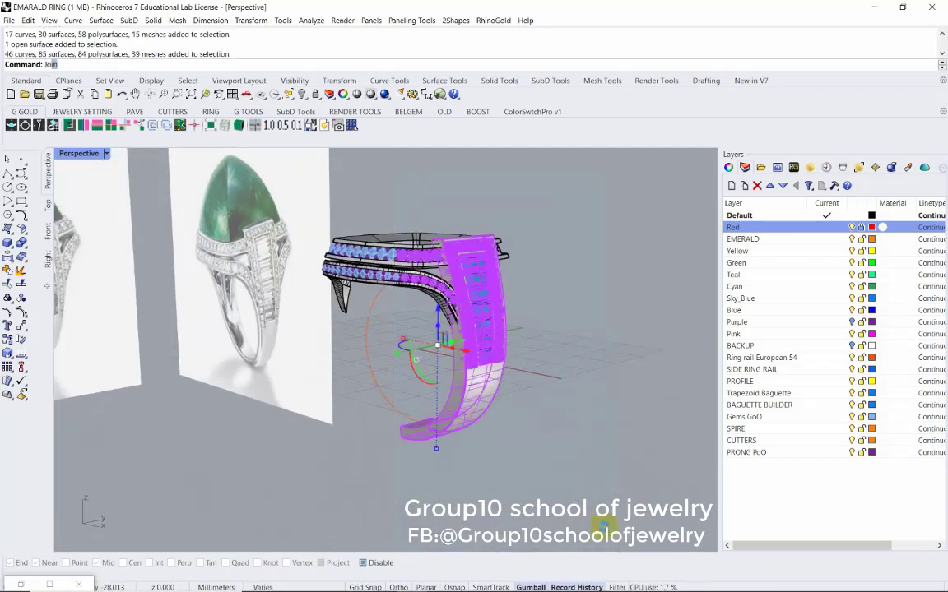
key("Return")
mouse_move(512, 427)
right_mouse_down()
mouse_move(448, 275)
mouse_move(347, 340)
right_mouse_up()
Select both shank sides with their gem rows and hide them
left_click(443, 269)
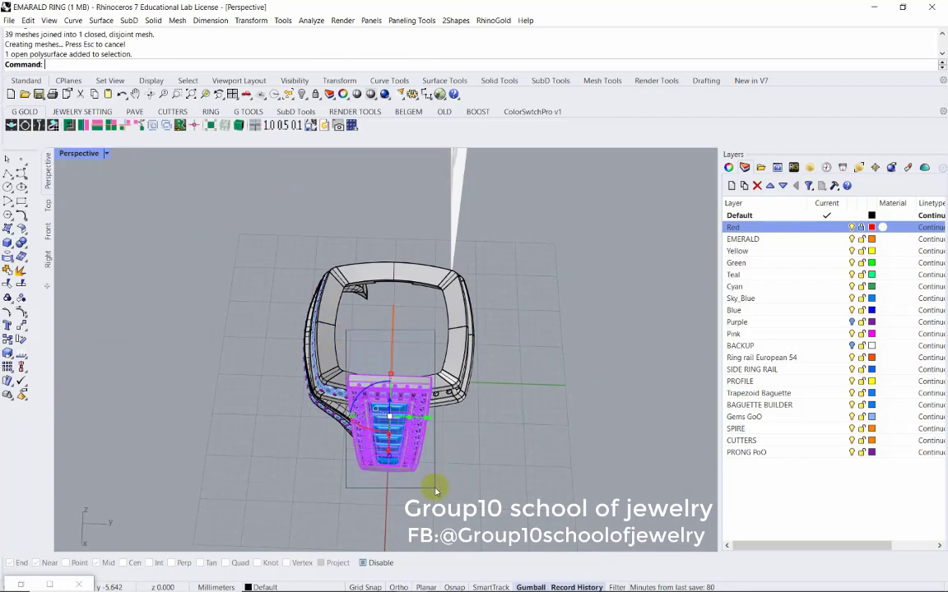
left_click_drag(436, 491, 423, 499)
right_click_drag(423, 499, 539, 355)
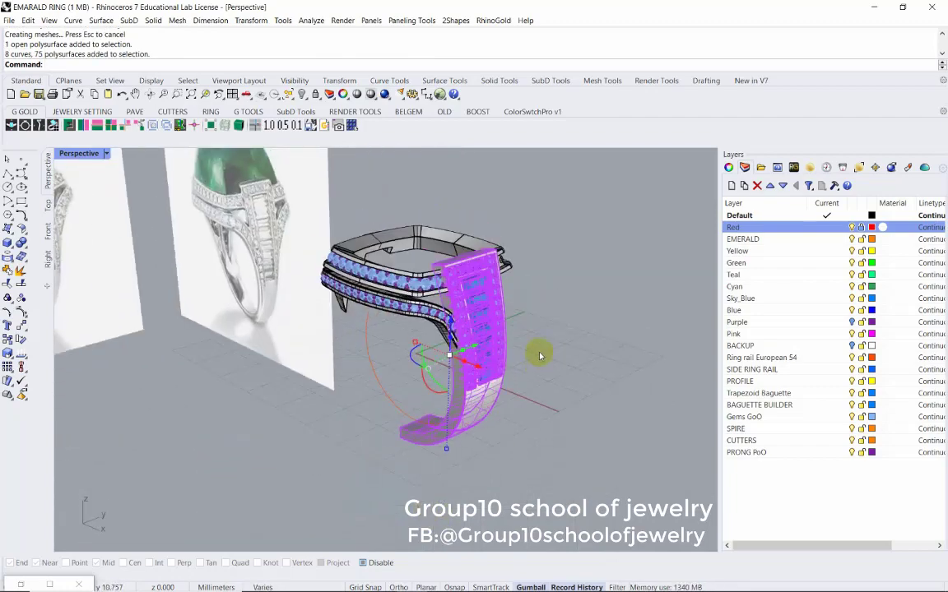
scroll(540, 355, "up", 3)
mouse_move(433, 264)
right_mouse_down()
mouse_move(355, 281)
mouse_move(433, 270)
right_mouse_up()
scroll(457, 294, "down", 3)
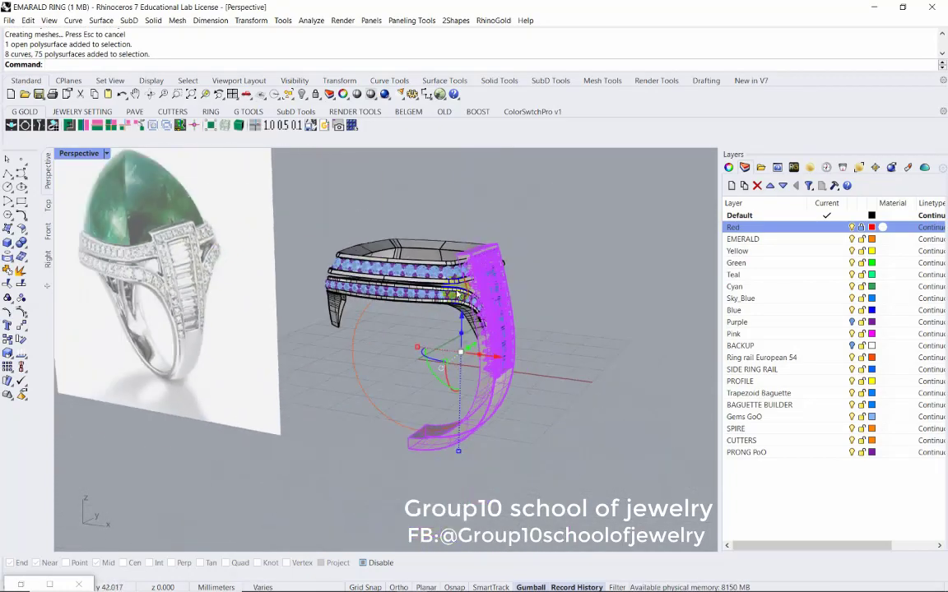
left_click(106, 123)
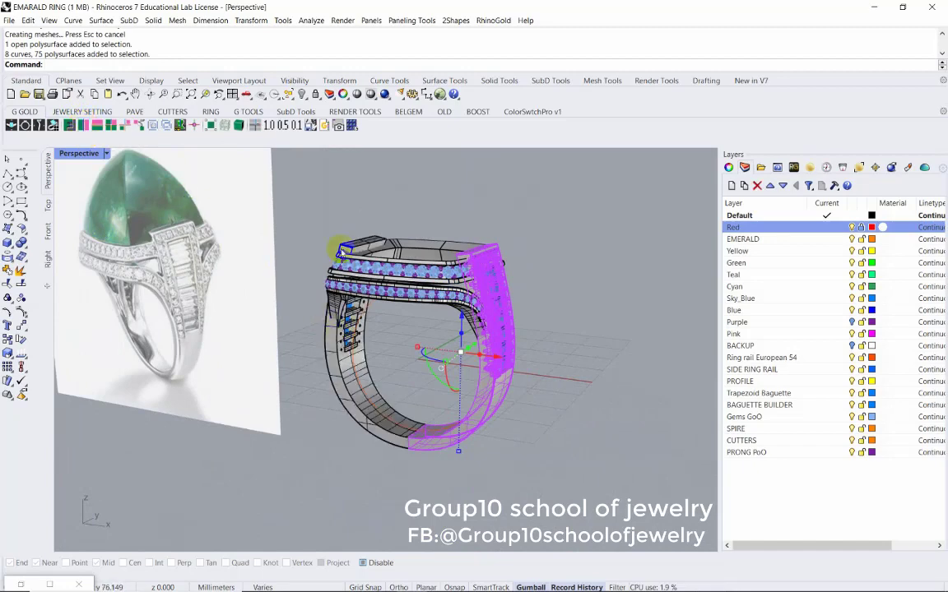
right_click_drag(283, 220, 337, 333)
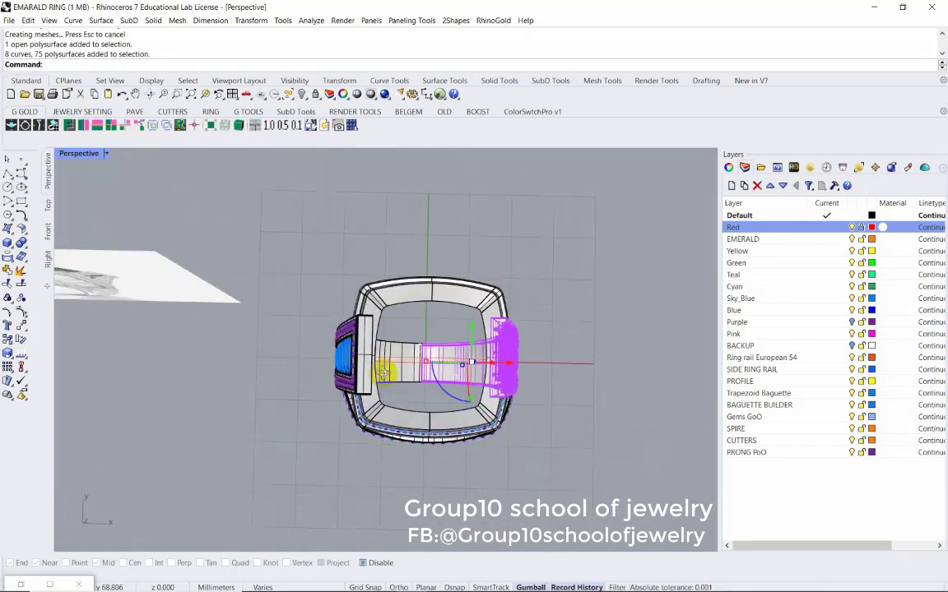
right_click_drag(417, 395, 381, 428)
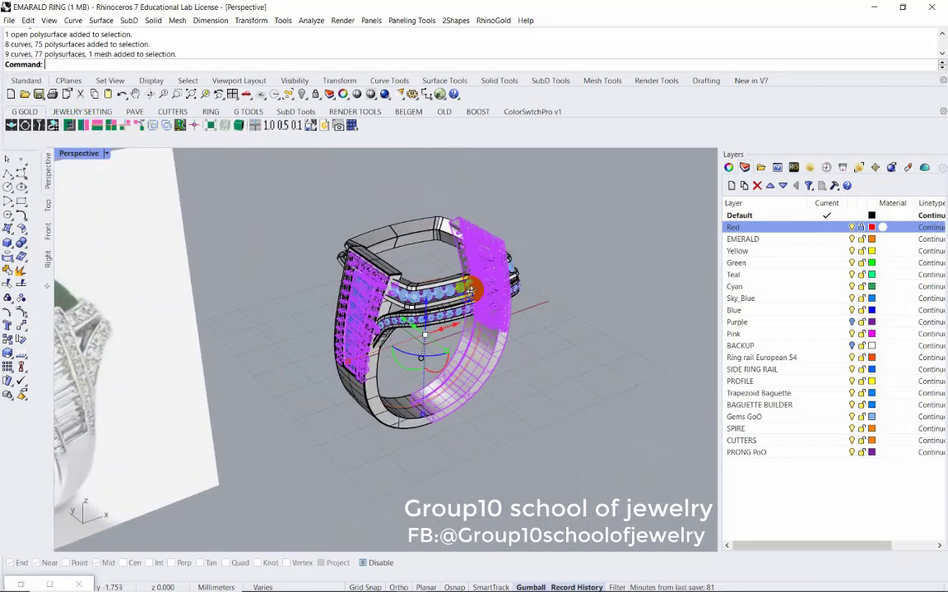
left_click(384, 418)
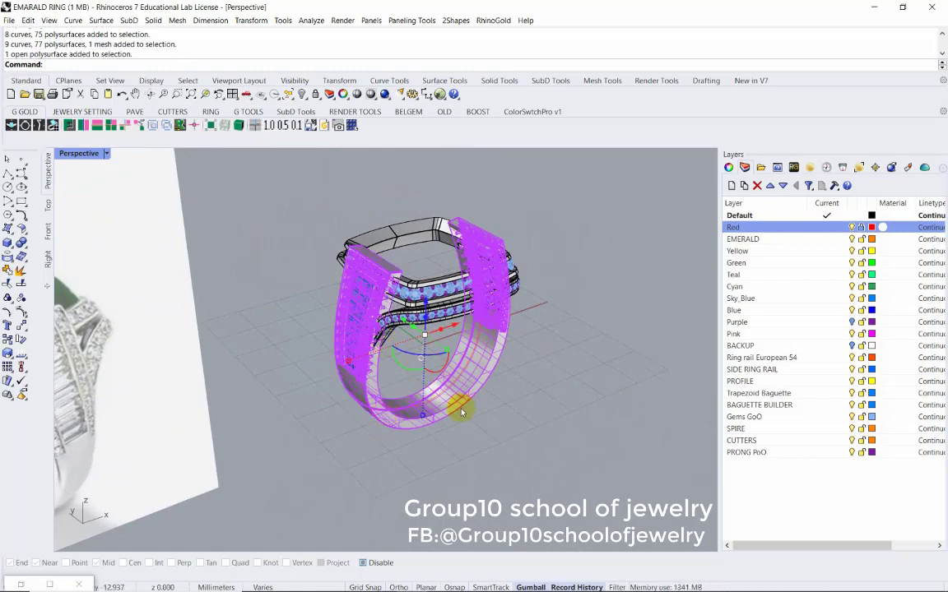
middle_click(342, 359)
left_click(161, 318)
Ungroup the two hanging gem chains on the shank
scroll(480, 351, "up", 3)
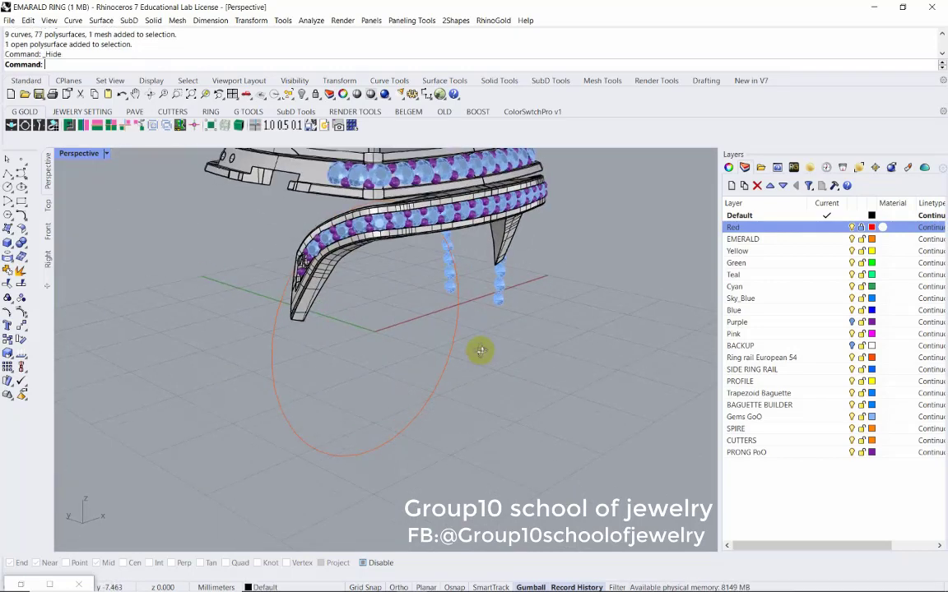
right_click_drag(481, 351, 329, 342)
left_click(540, 353)
scroll(540, 359, "down", 3)
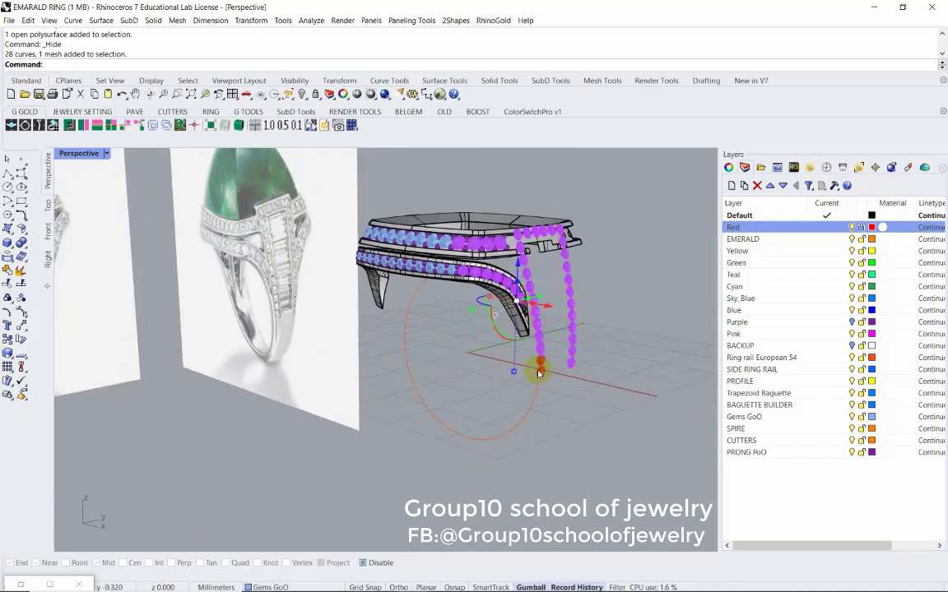
key("Escape")
left_click(540, 363)
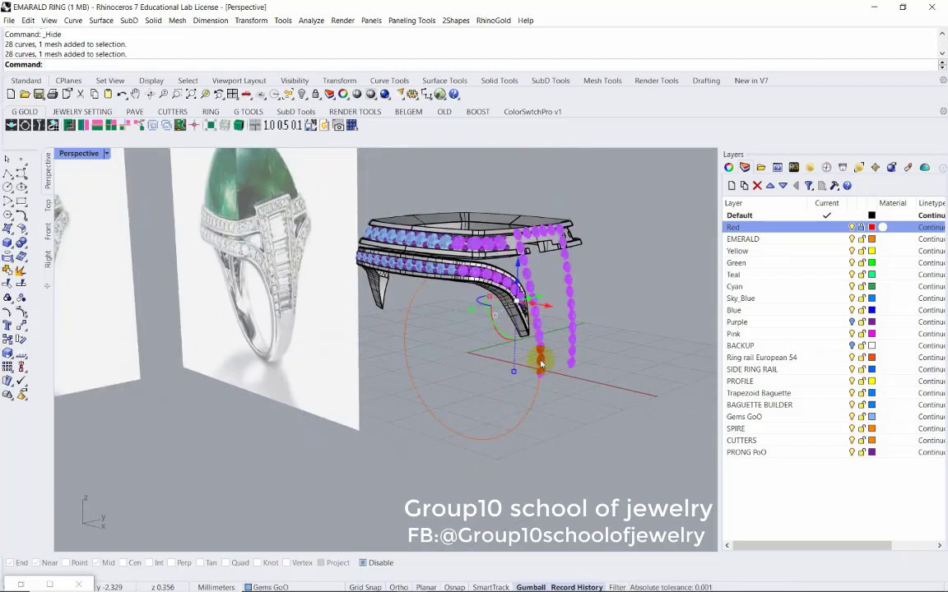
type("ungroup")
key("Return")
Select all curves with SelCrv and delete the leftover placement curves
mouse_move(632, 402)
right_mouse_down()
mouse_move(404, 461)
mouse_move(223, 398)
mouse_move(243, 385)
right_mouse_up()
left_click(270, 480)
right_click_drag(270, 480, 523, 438)
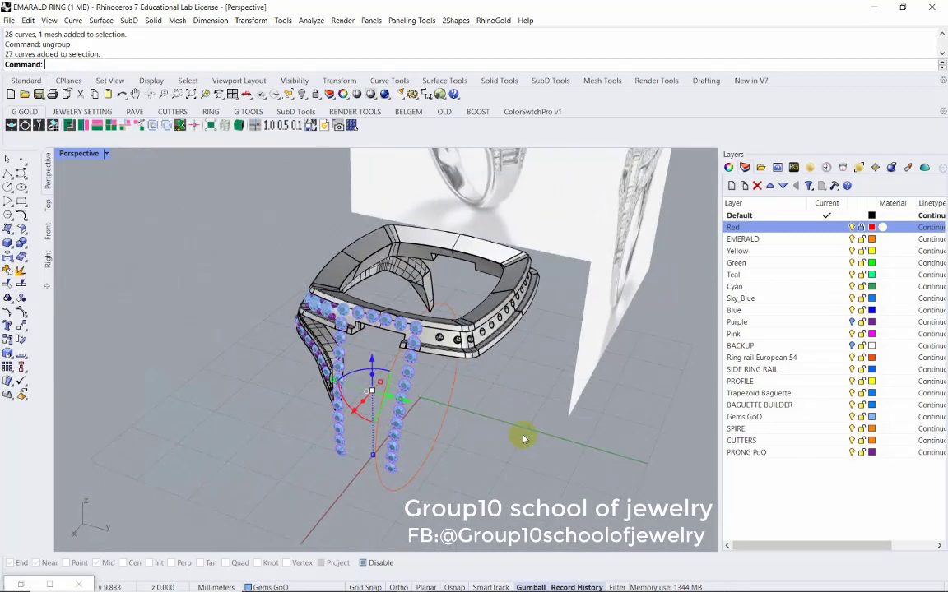
left_click(400, 409)
middle_click(504, 455)
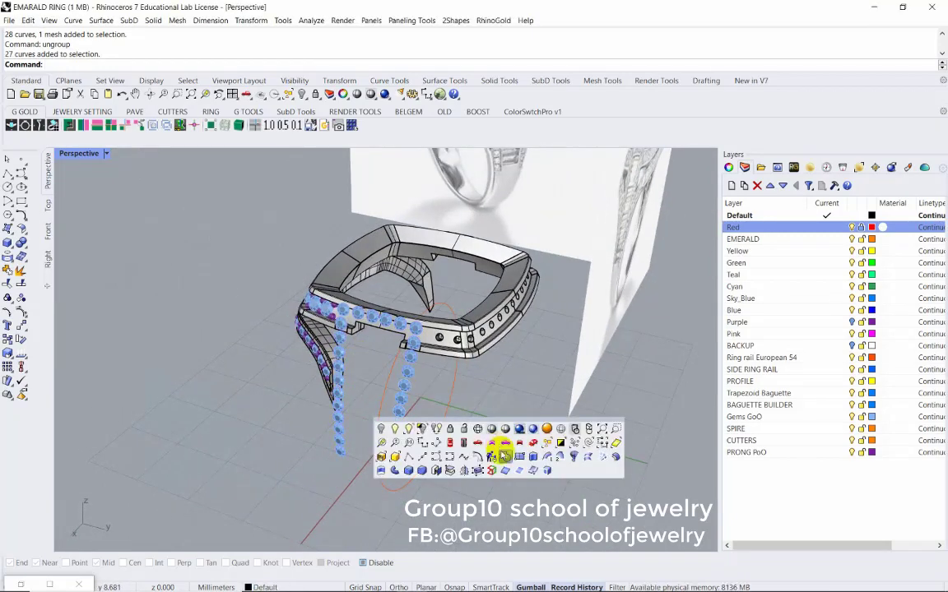
left_click(590, 454)
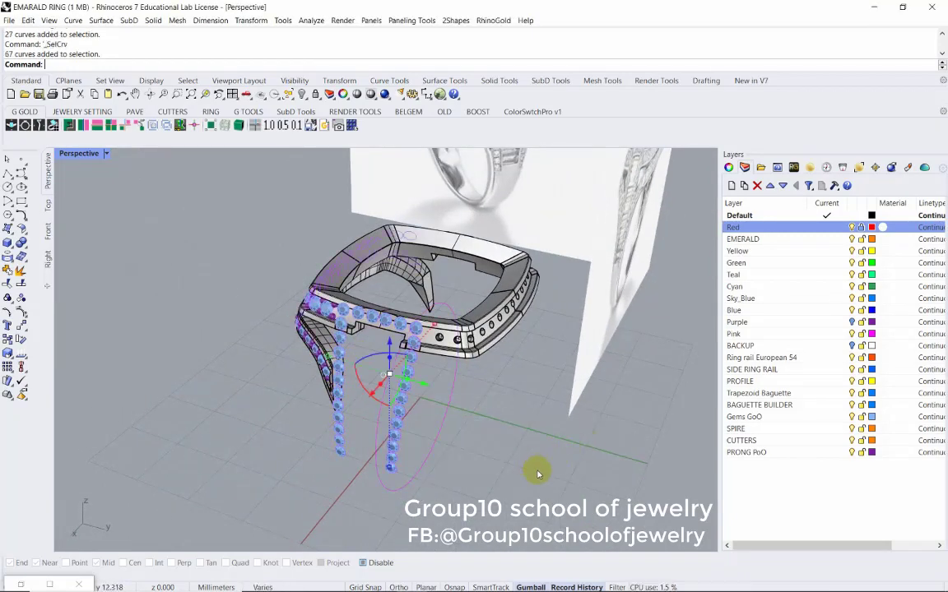
key("Delete")
Ungroup the prong meshes on the ring's left side
right_click_drag(442, 434, 161, 376)
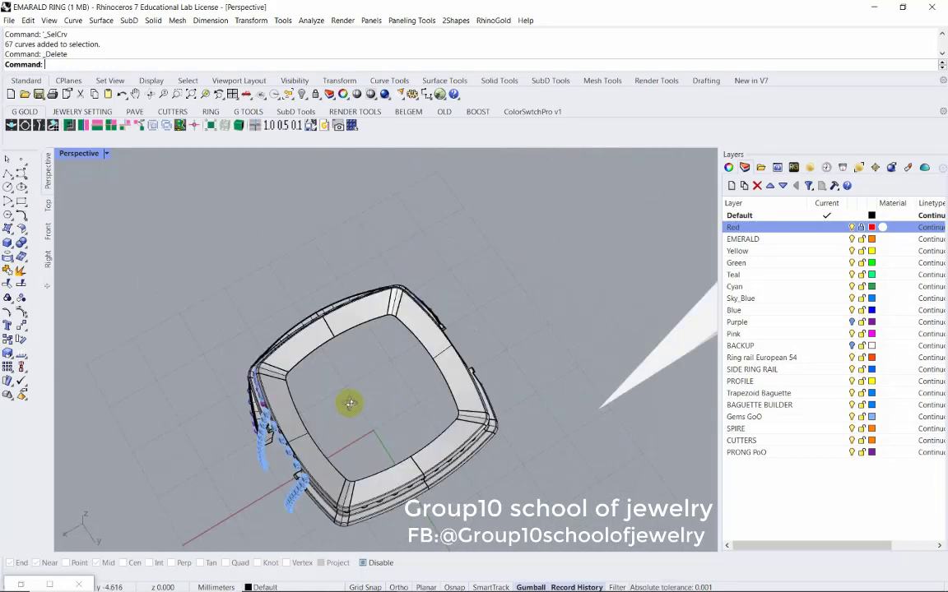
left_click(252, 475)
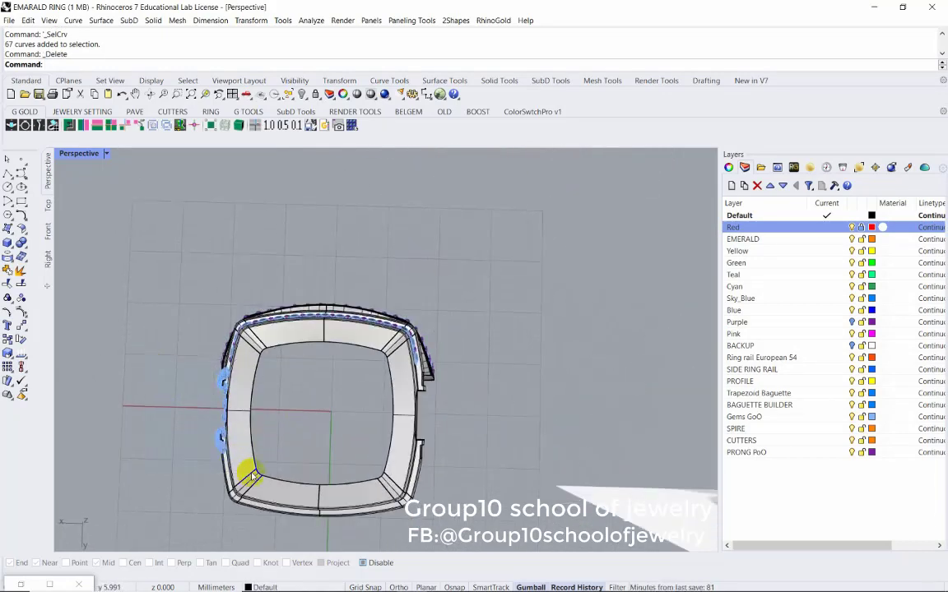
left_click(221, 390)
key("ctrl+shift+g")
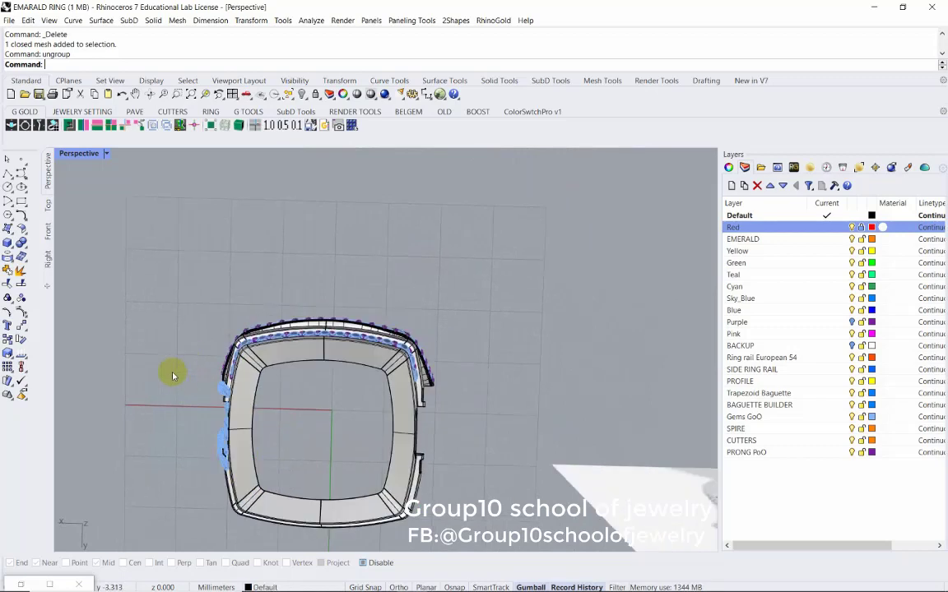
left_click(223, 437)
mouse_move(223, 436)
right_mouse_down()
mouse_move(196, 396)
mouse_move(378, 363)
right_mouse_up()
left_click(220, 398)
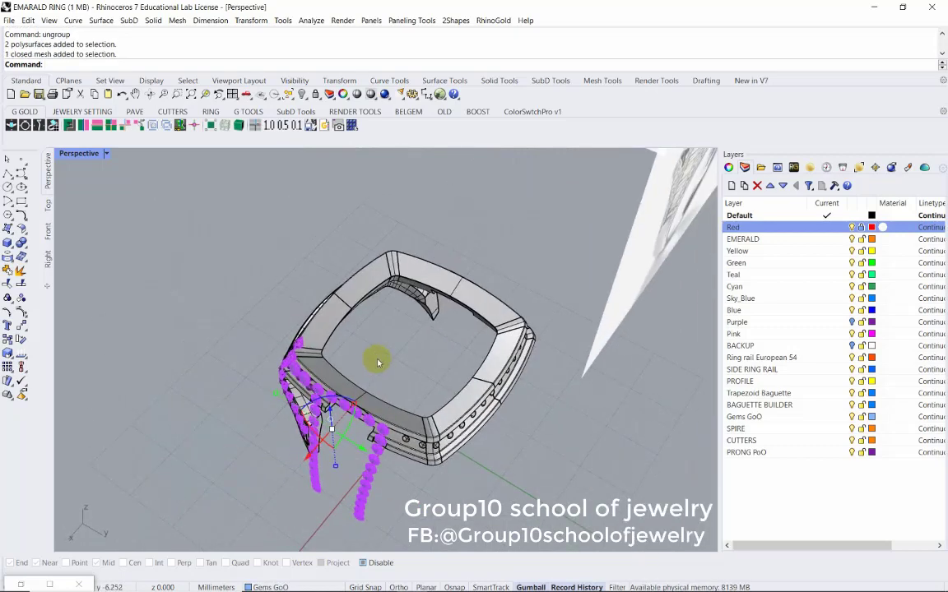
key("ctrl+shift+g")
key("ctrl+shift+g")
Hide the selected prong meshes, then swap hidden and visible objects with HideSwap
left_click(376, 480)
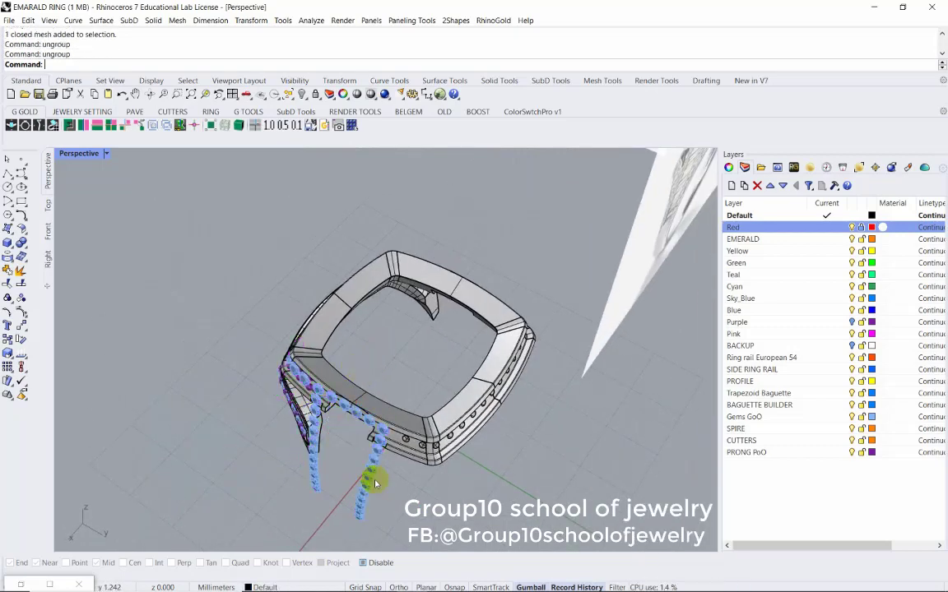
left_click(313, 411, "shift")
mouse_move(312, 411)
right_mouse_down()
mouse_move(485, 398)
mouse_move(545, 328)
right_mouse_up()
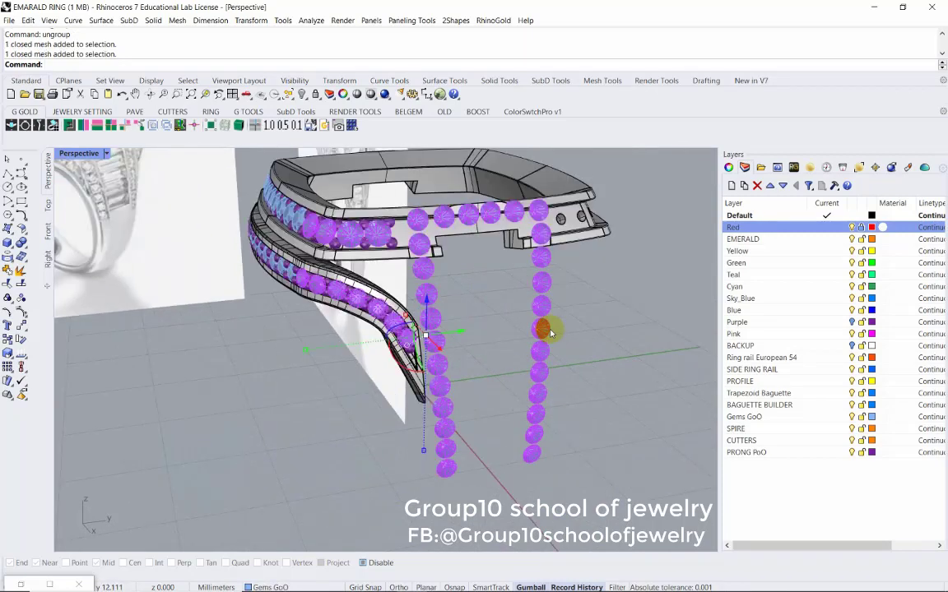
left_click(566, 393)
left_click(549, 395)
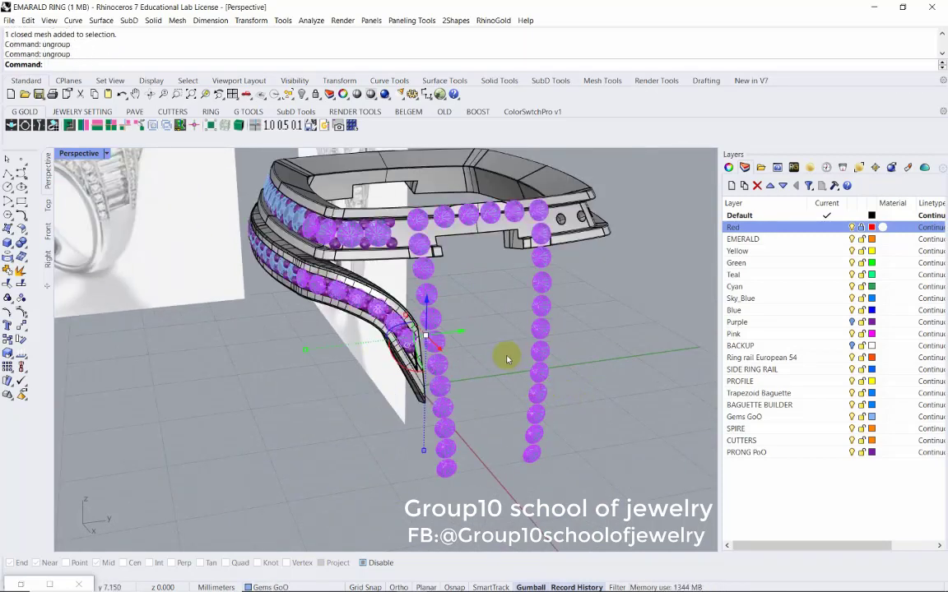
right_click_drag(506, 359, 461, 338)
middle_click(456, 338)
left_click(362, 316)
middle_click(499, 338)
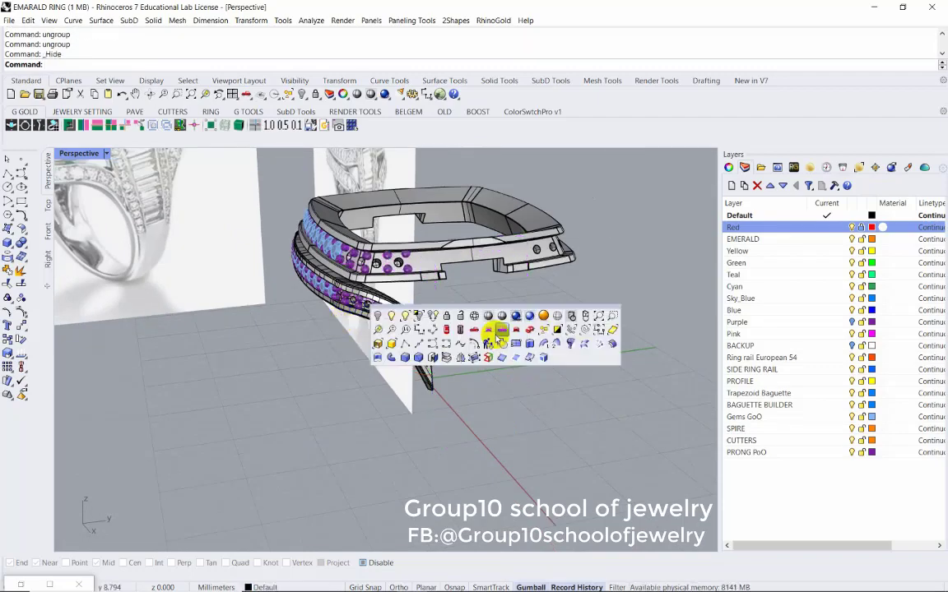
left_click(432, 315)
mouse_move(474, 345)
right_mouse_down()
mouse_move(403, 356)
mouse_move(554, 370)
mouse_move(579, 353)
mouse_move(435, 294)
mouse_move(425, 330)
mouse_move(290, 319)
mouse_move(503, 349)
mouse_move(475, 327)
right_mouse_up()
Select several gem rows, Show all hidden objects, then undo the Show
left_click(424, 332)
left_click(290, 319)
left_click(504, 349)
middle_click(475, 327)
left_click(367, 302)
key("ctrl+z")
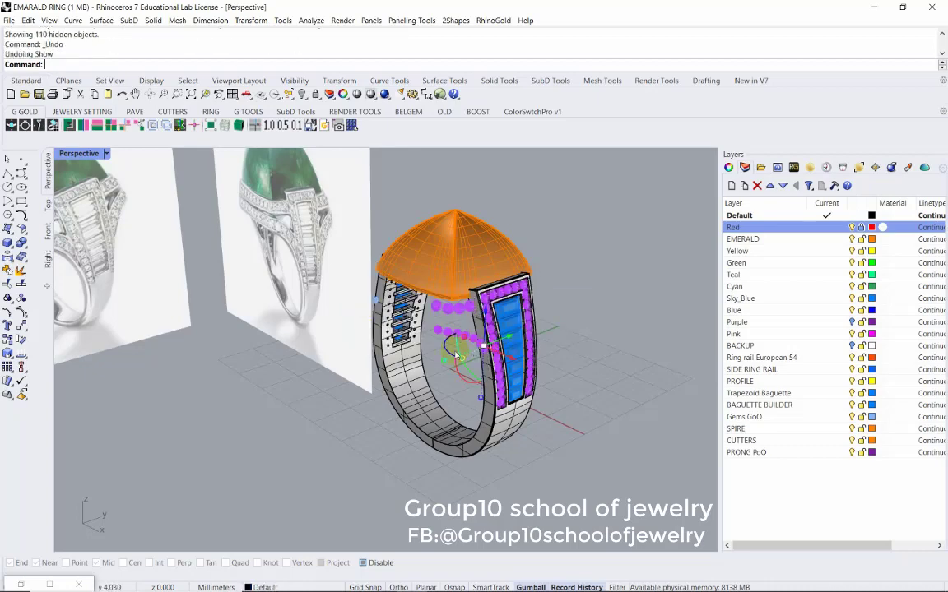
Isolate the selected gem rows and Explode the gem mesh, answering the large-mesh warning
left_click(450, 329)
middle_click(395, 283)
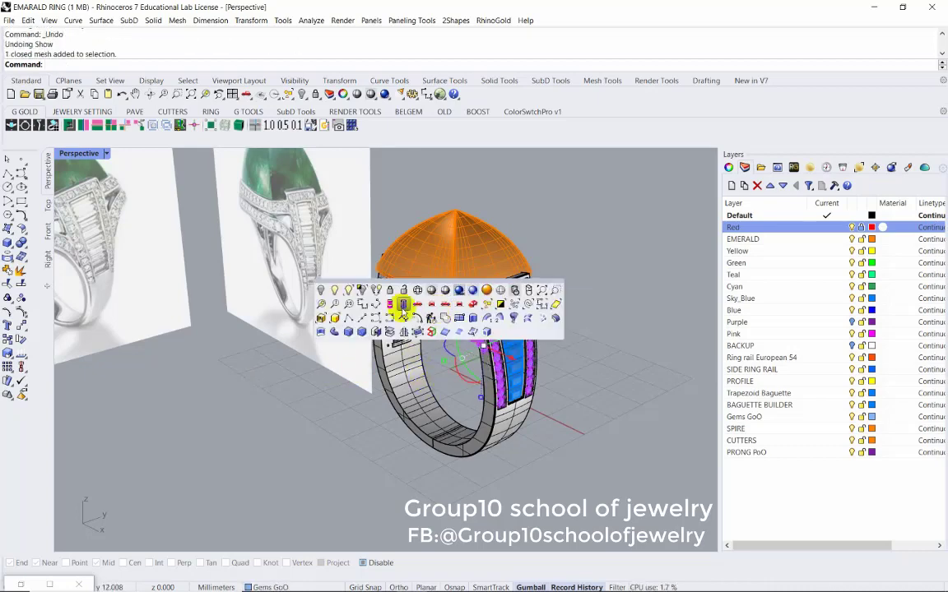
left_click(361, 294)
left_click(466, 313)
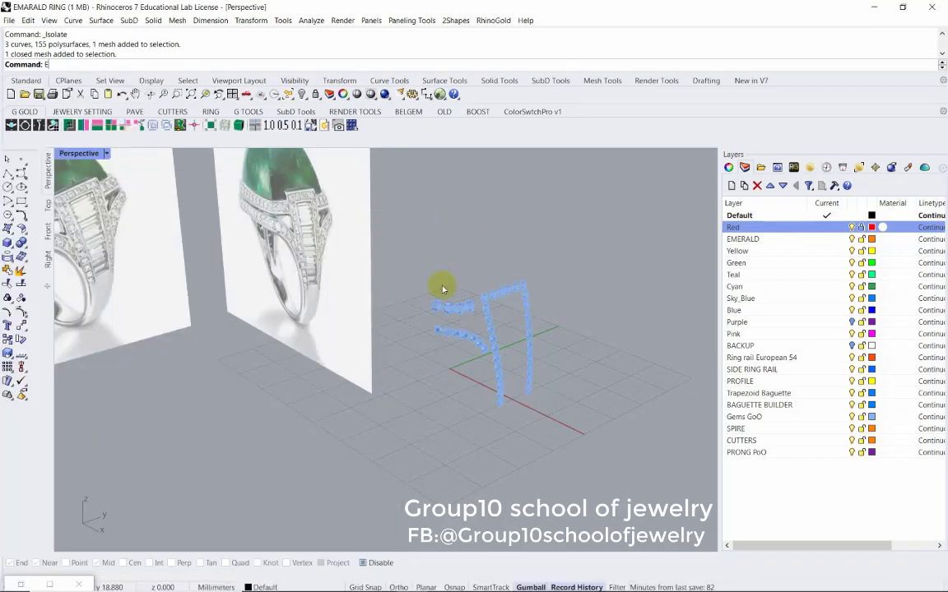
type("E")
left_click(429, 358)
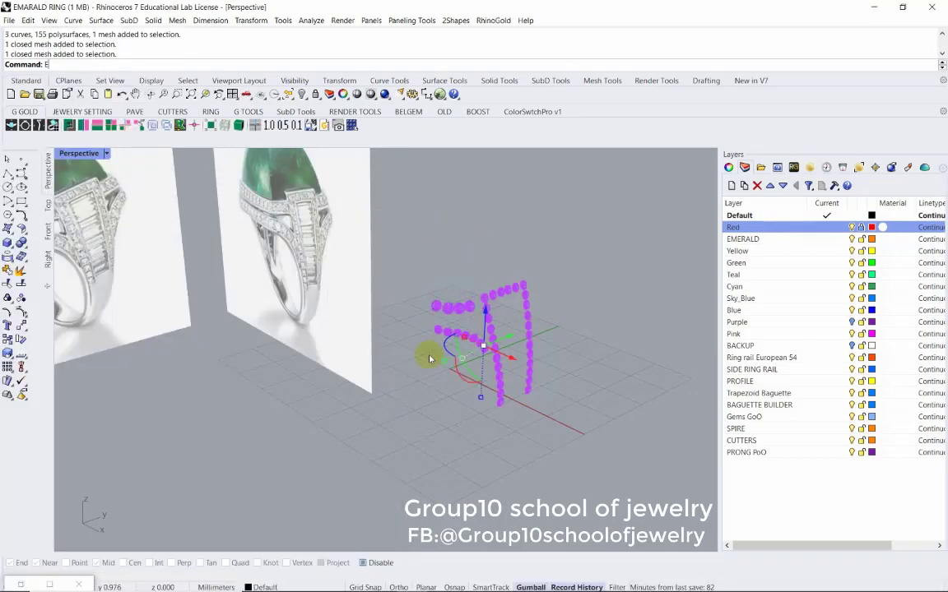
type("ee")
key("Return")
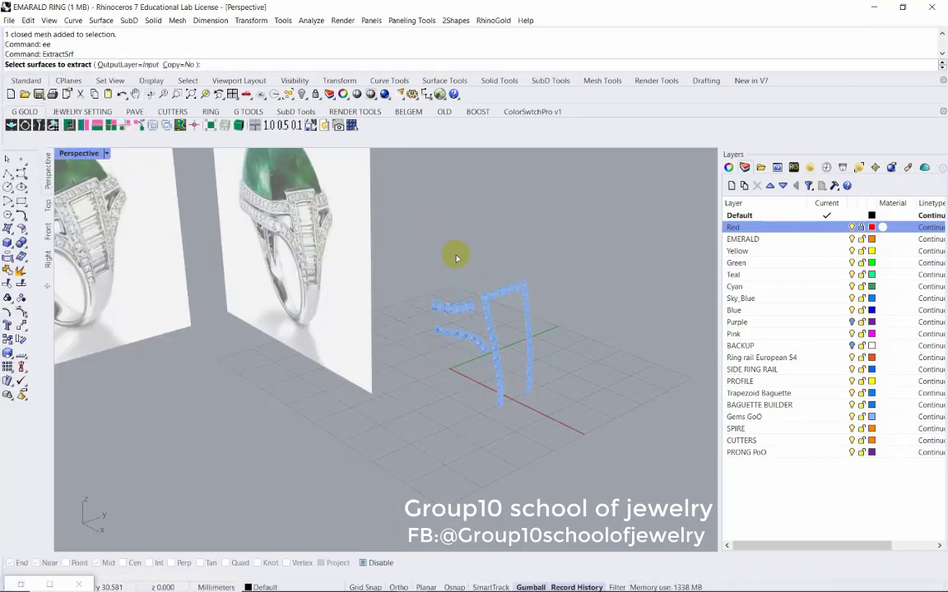
left_click(427, 351)
type("E")
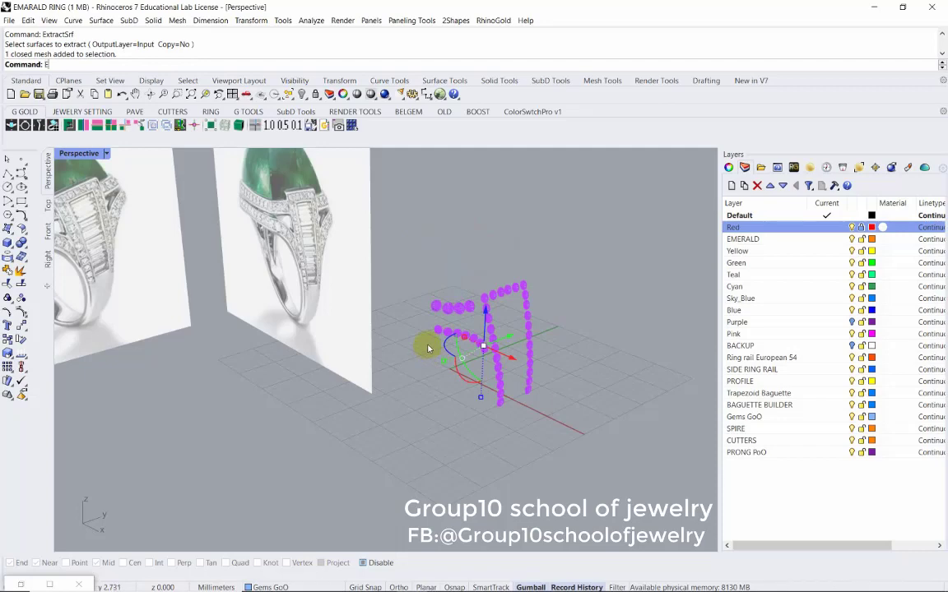
type("xplode")
key("Return")
left_click(541, 204)
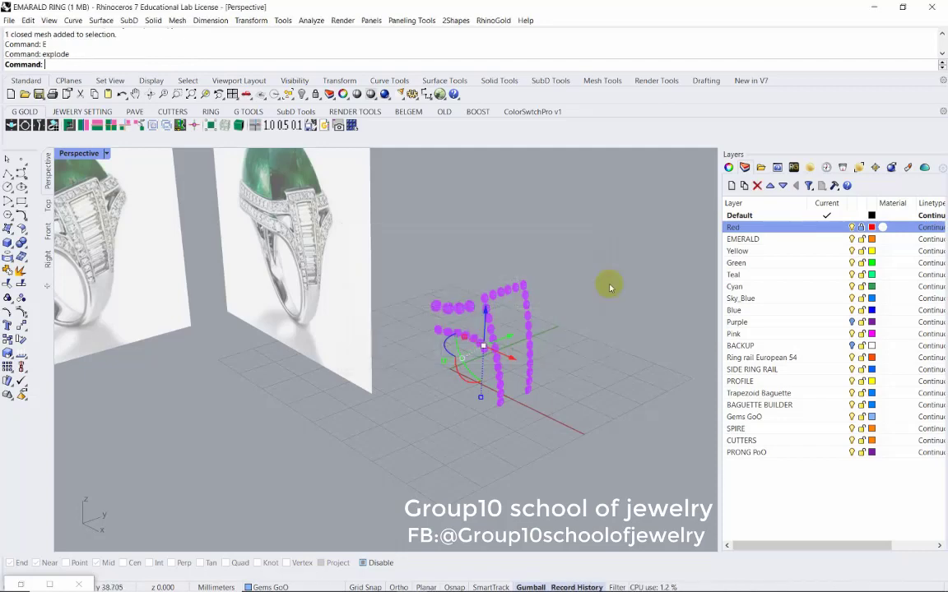
Ungroup the selected gems with Ctrl+Shift+G
scroll(469, 313, "up", 3)
left_click(499, 349)
scroll(545, 364, "up", 3)
left_click(501, 361)
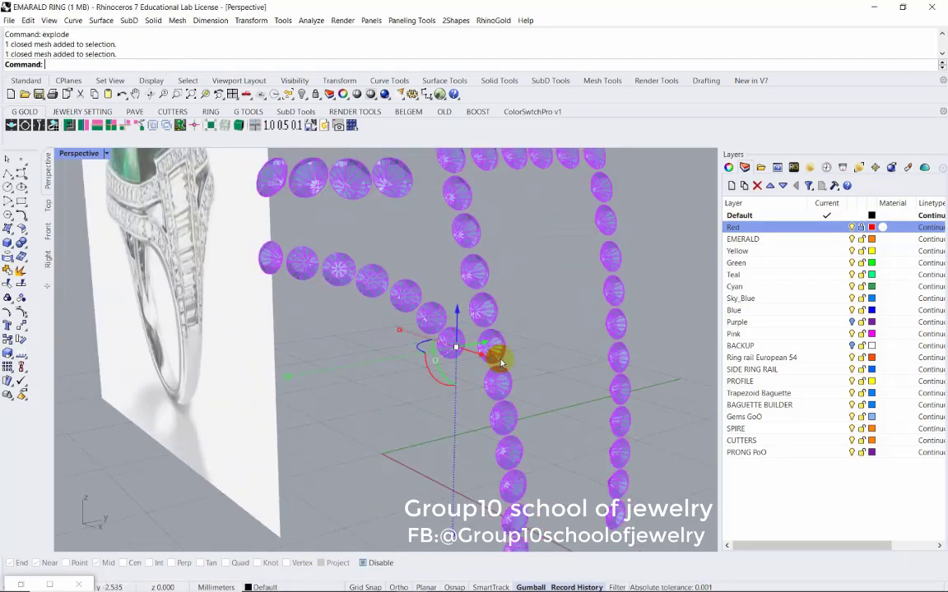
key("ctrl+shift+g")
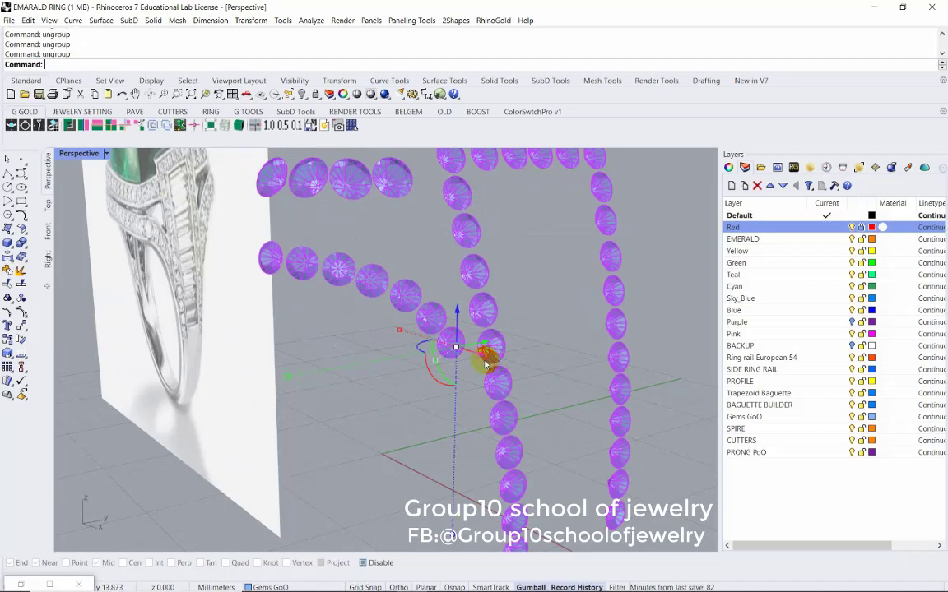
Select more gems, unlock any locked objects, and ungroup the selection again
left_click(497, 306)
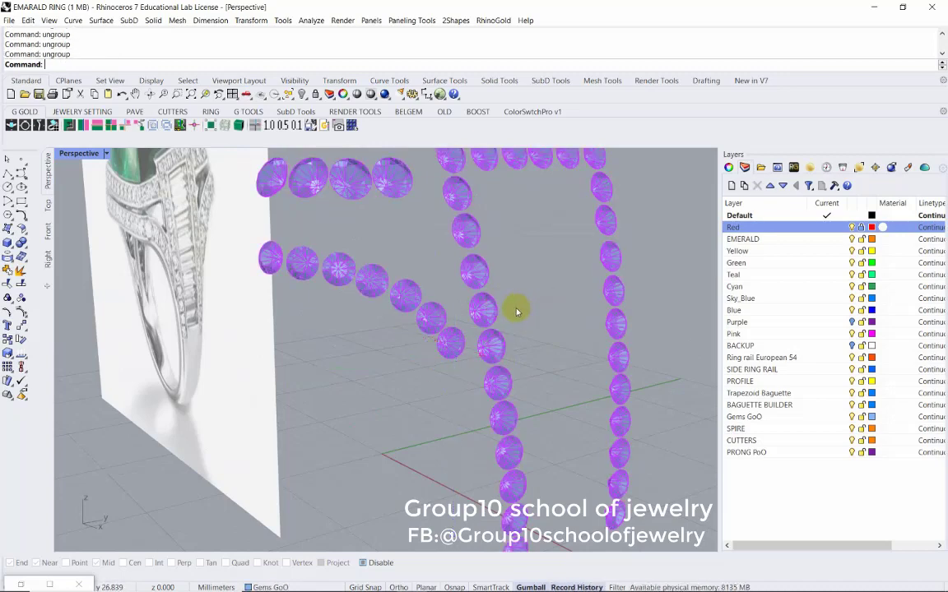
scroll(518, 311, "down", 3)
left_click(489, 306)
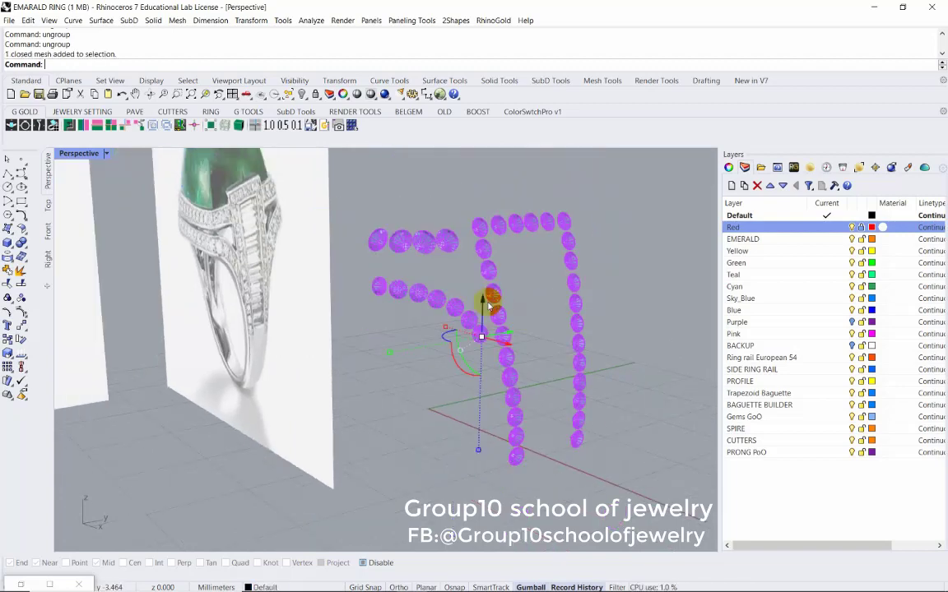
left_click(381, 286)
middle_click(389, 288)
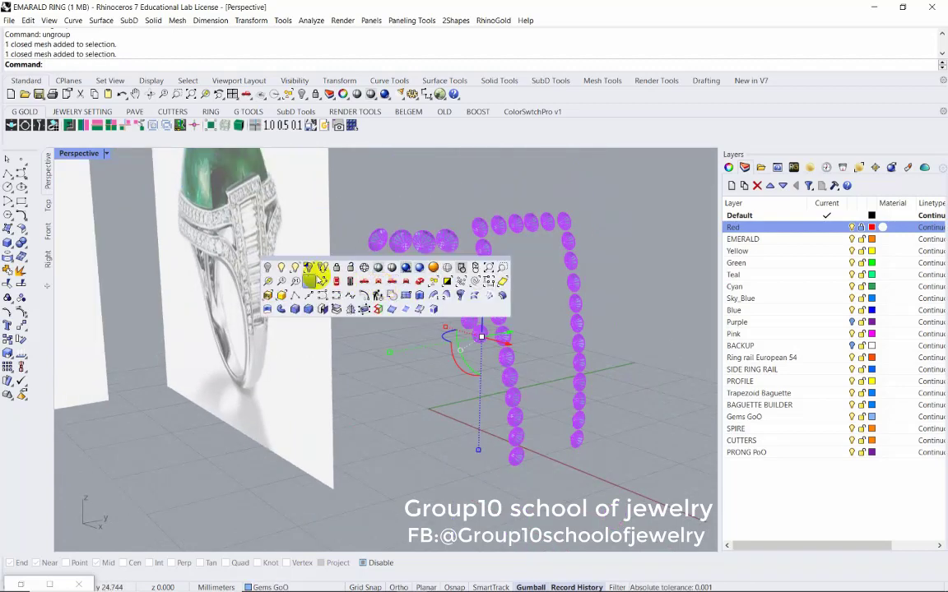
left_click(350, 268)
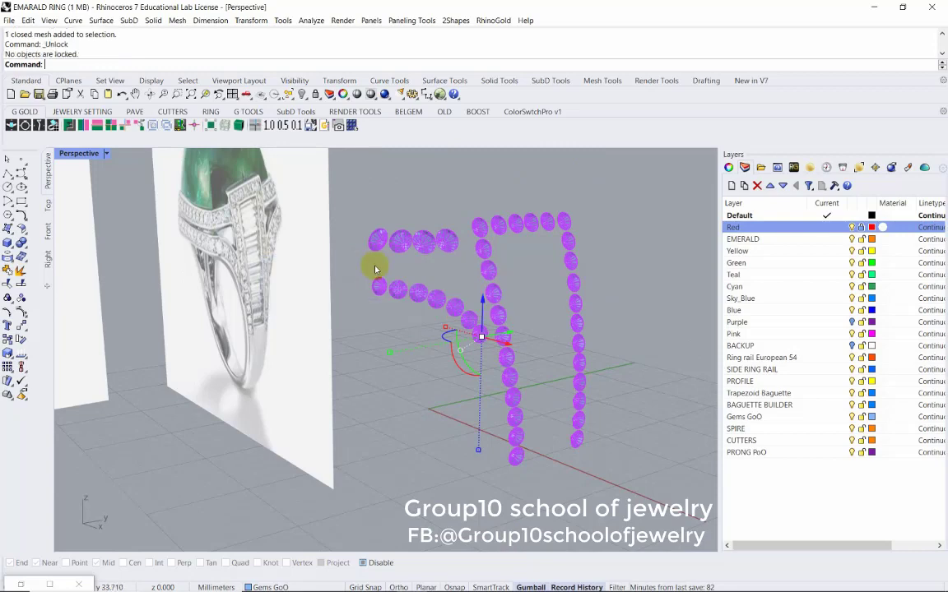
left_click(399, 241)
left_click(385, 239)
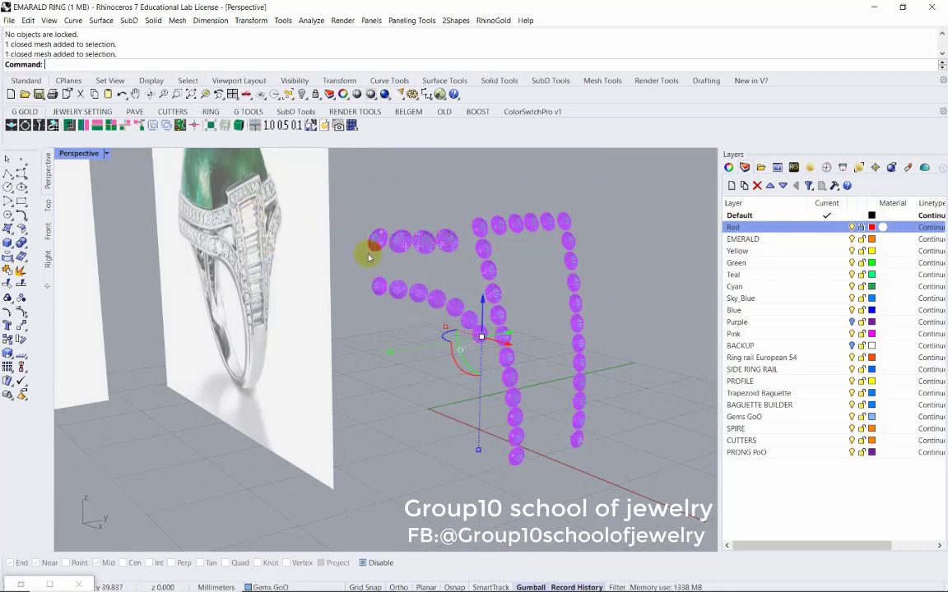
type("ungroup")
key("Return")
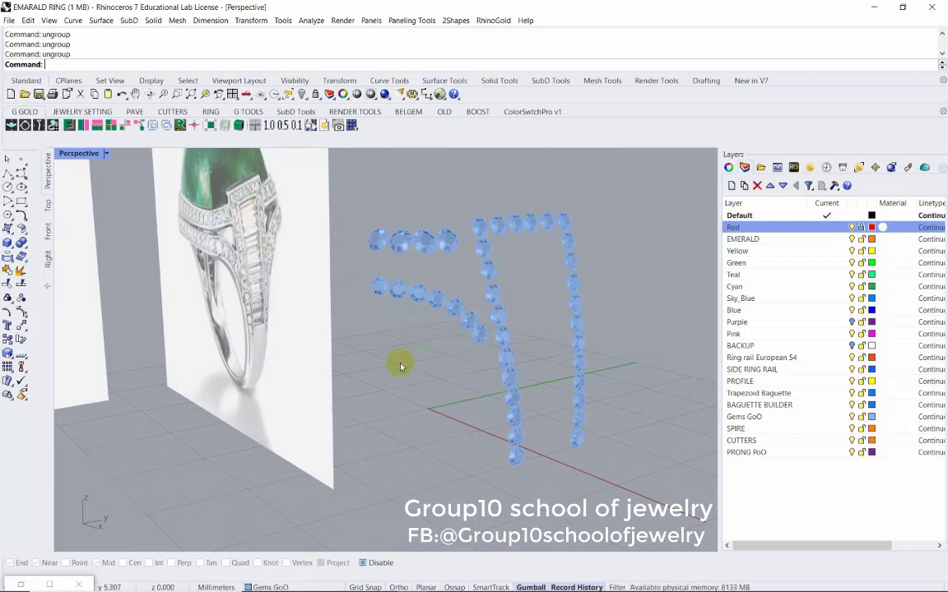
Run Ungroup repeatedly on the selected gems, briefly starting and ending Group
left_click(433, 296)
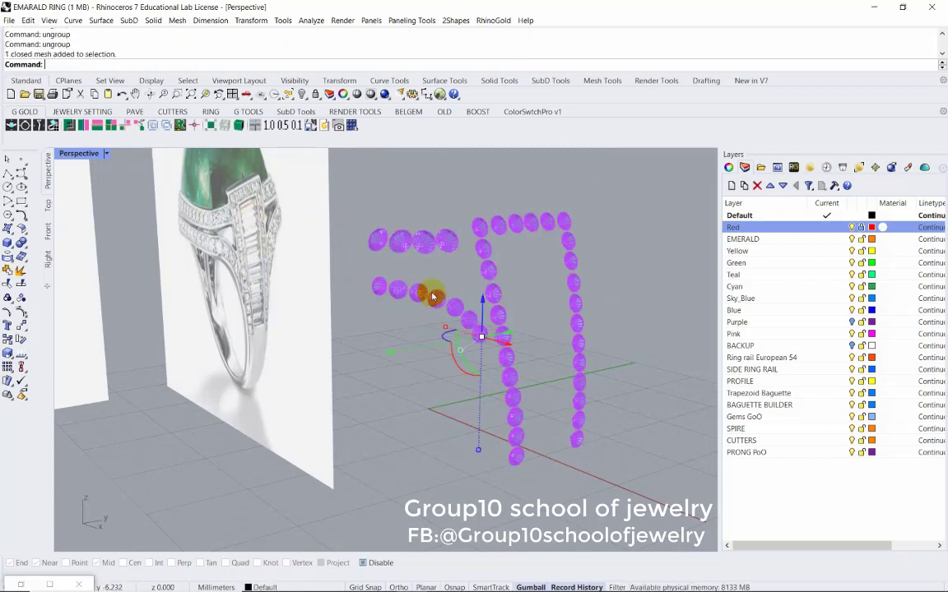
left_click(167, 128)
left_click(167, 128)
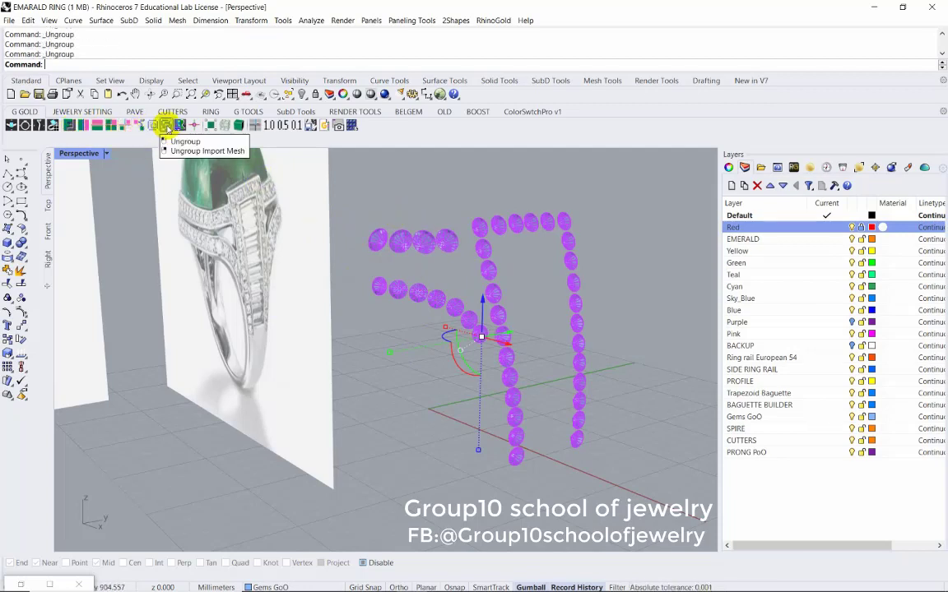
left_click(158, 127)
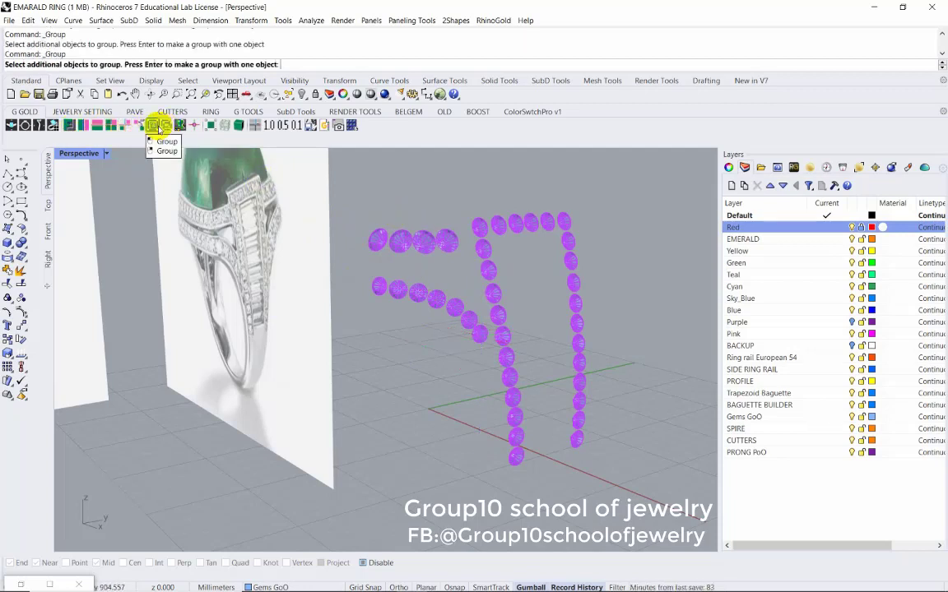
left_click(164, 127)
left_click(166, 127)
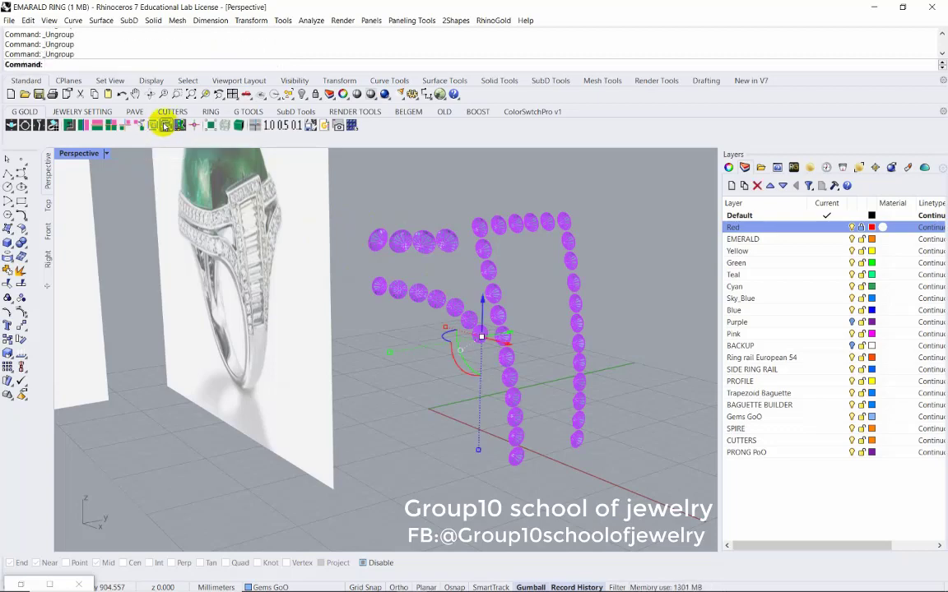
Select individual gems, toggle the Gems GoO layer off and on, and ungroup them
left_click(499, 349)
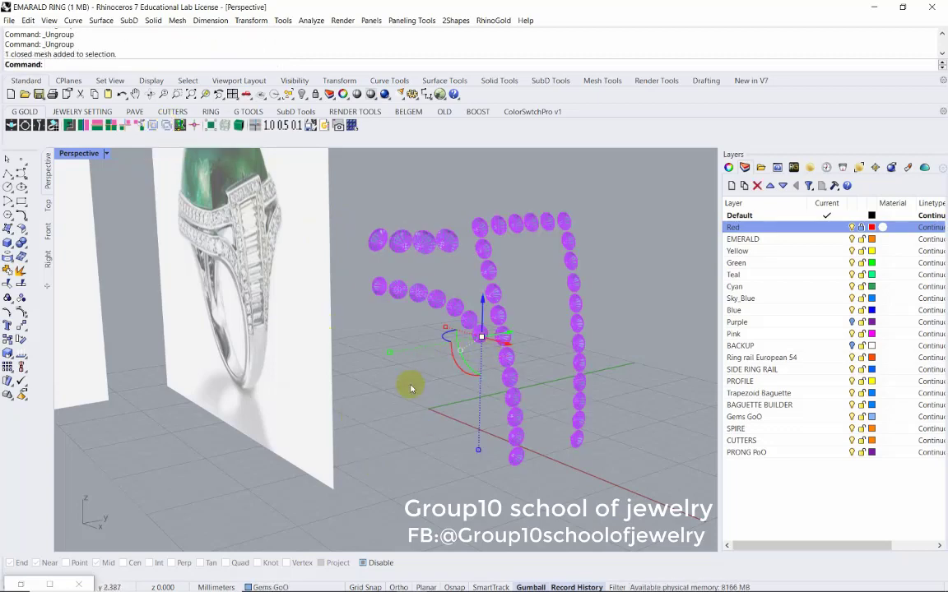
scroll(453, 352, "down", 3)
left_click(475, 315)
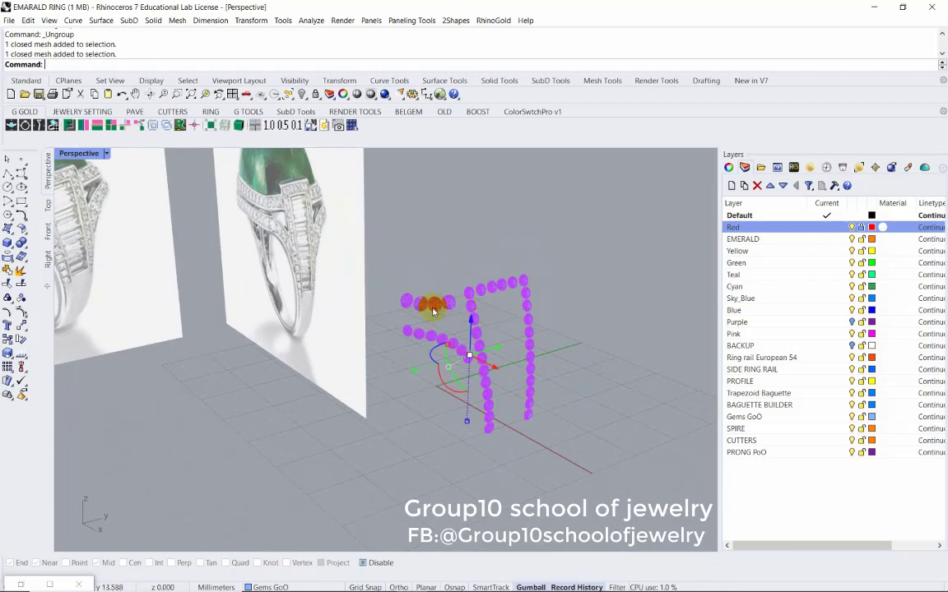
scroll(433, 311, "up", 2)
left_click(450, 309)
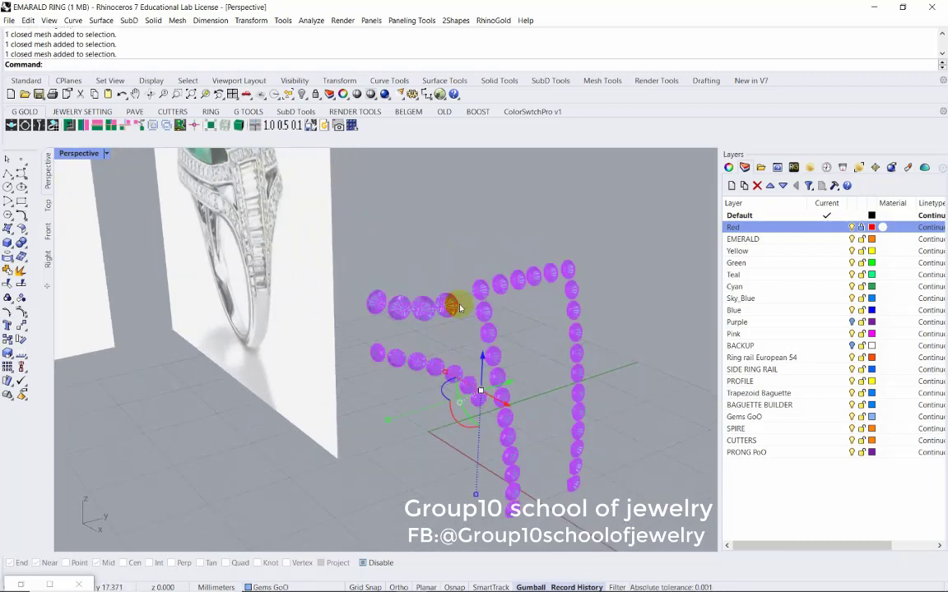
left_click(851, 417)
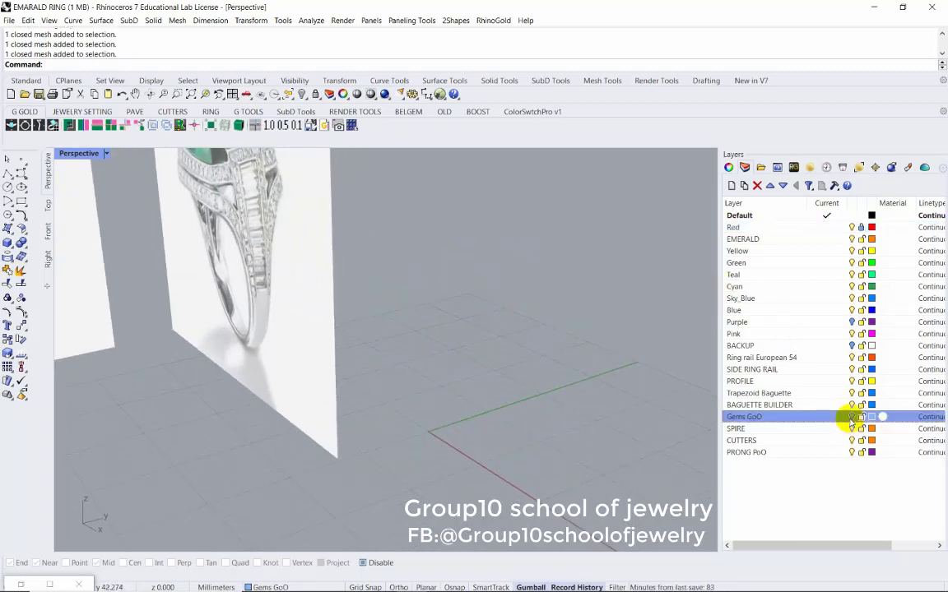
left_click(855, 417)
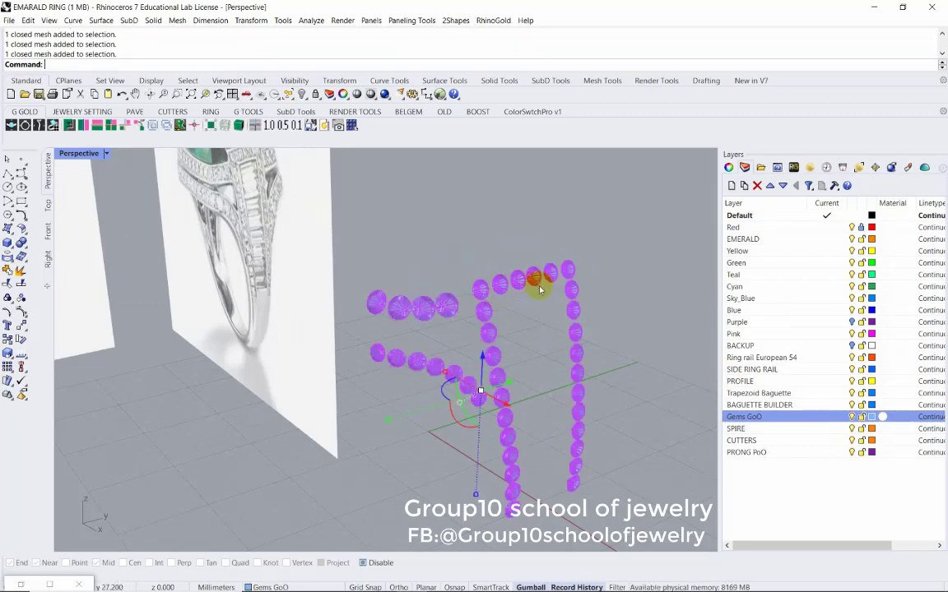
key("ctrl+shift+g")
Evaluate a point on a gem, then run Explode on the selected gem mesh
left_click(470, 282)
middle_click(469, 281)
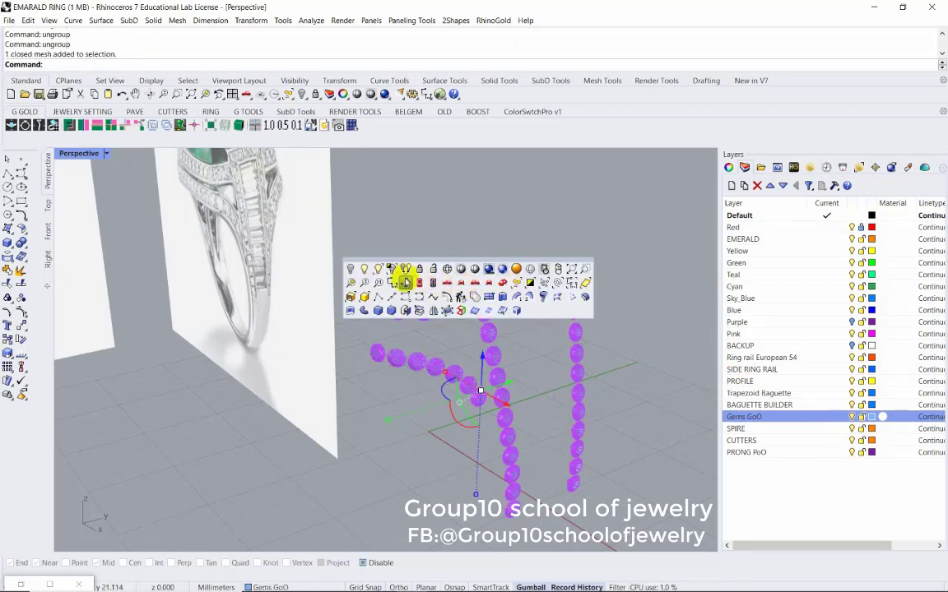
left_click(483, 286)
type("E")
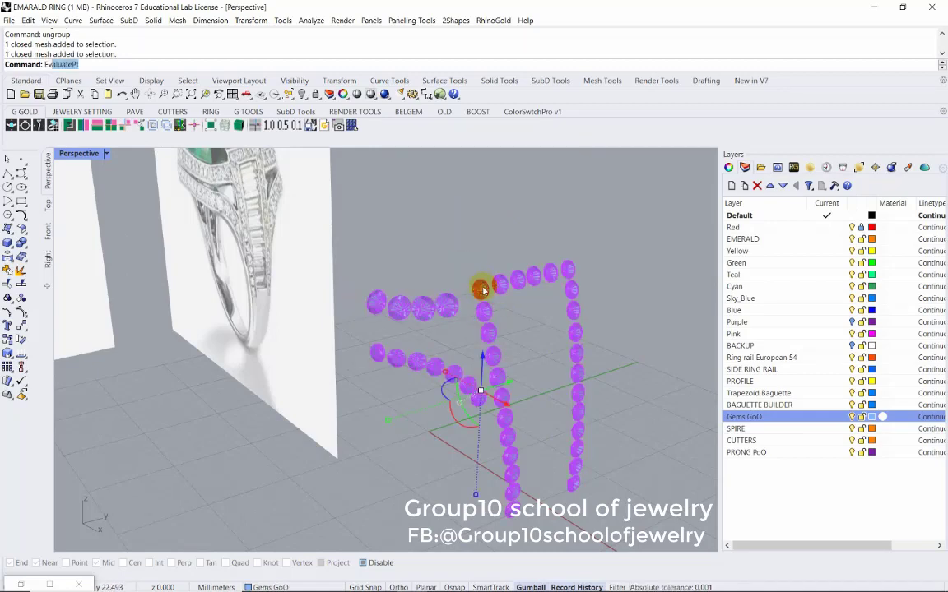
key("Return")
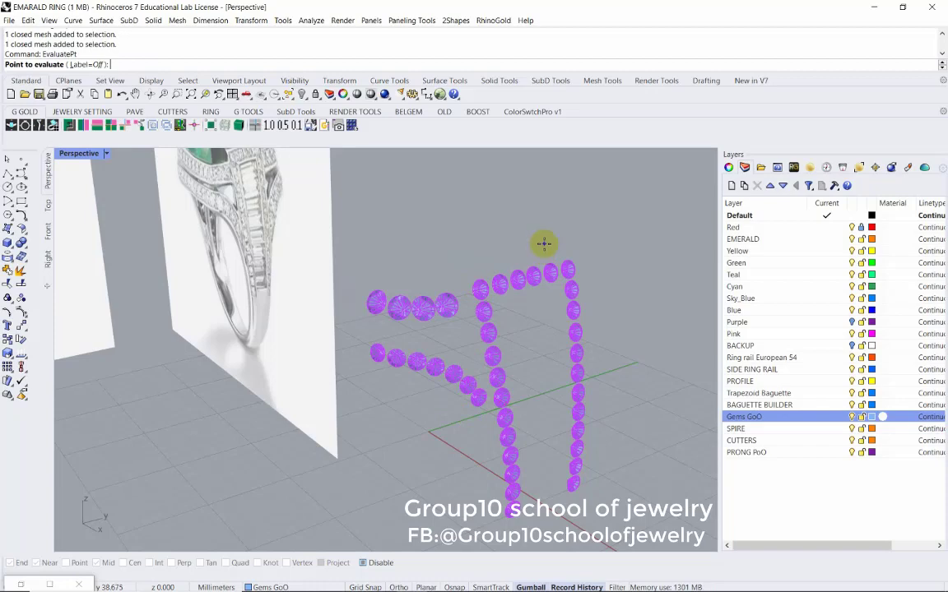
key("Escape")
left_click(488, 286)
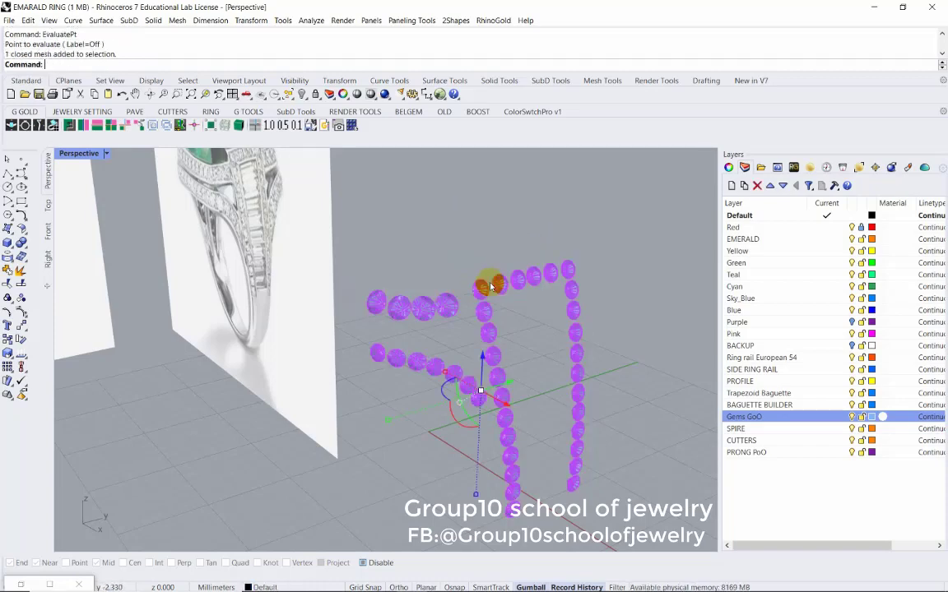
left_click(18, 274)
Confirm the large-mesh explode, lasso-select the purple gem rows and Join them into one mesh
left_click(463, 354)
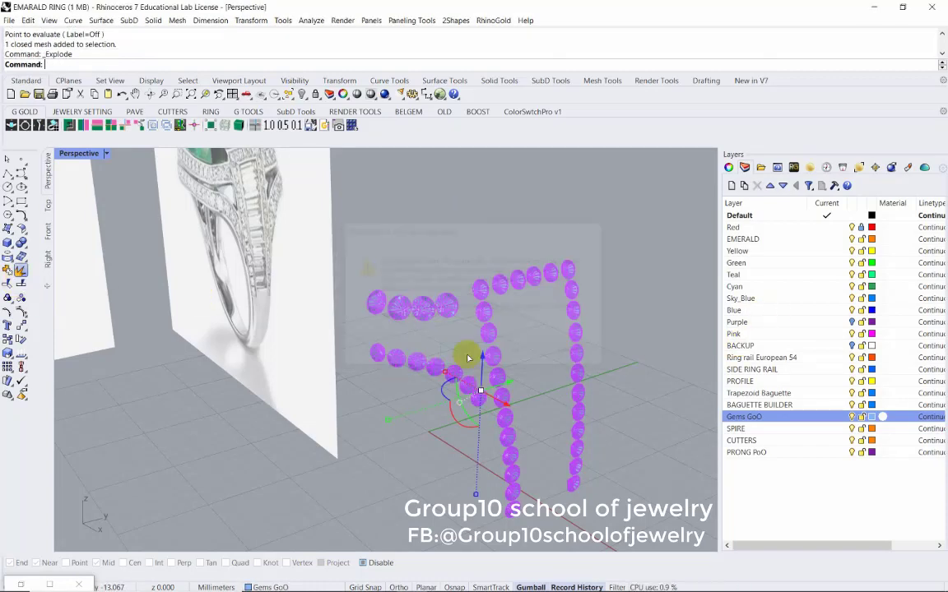
mouse_move(467, 279)
right_mouse_down()
mouse_move(430, 232)
mouse_move(360, 256)
mouse_move(401, 231)
mouse_move(367, 237)
right_mouse_up()
left_click_drag(194, 204, 381, 388)
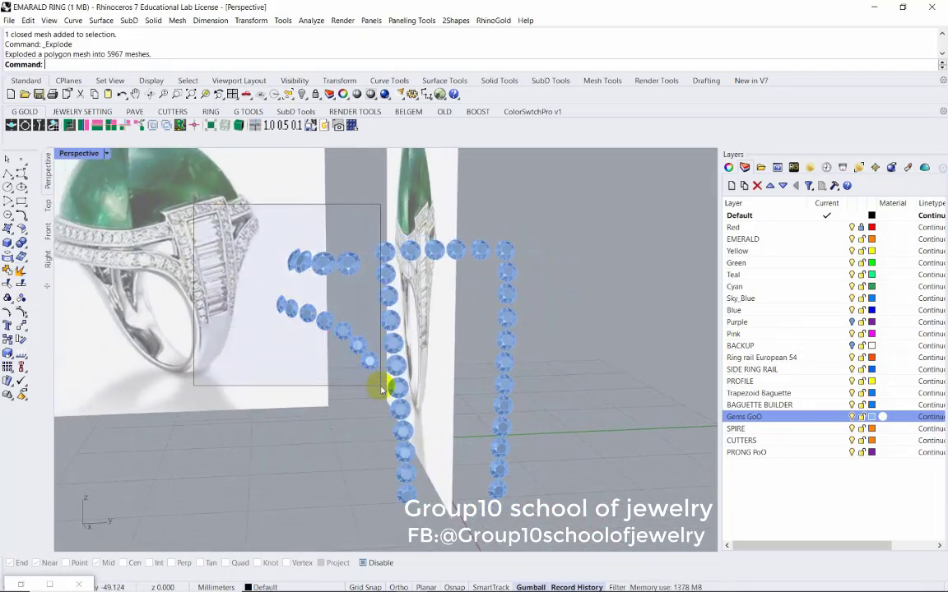
mouse_move(255, 143)
right_mouse_down()
mouse_move(286, 193)
mouse_move(215, 188)
right_mouse_up()
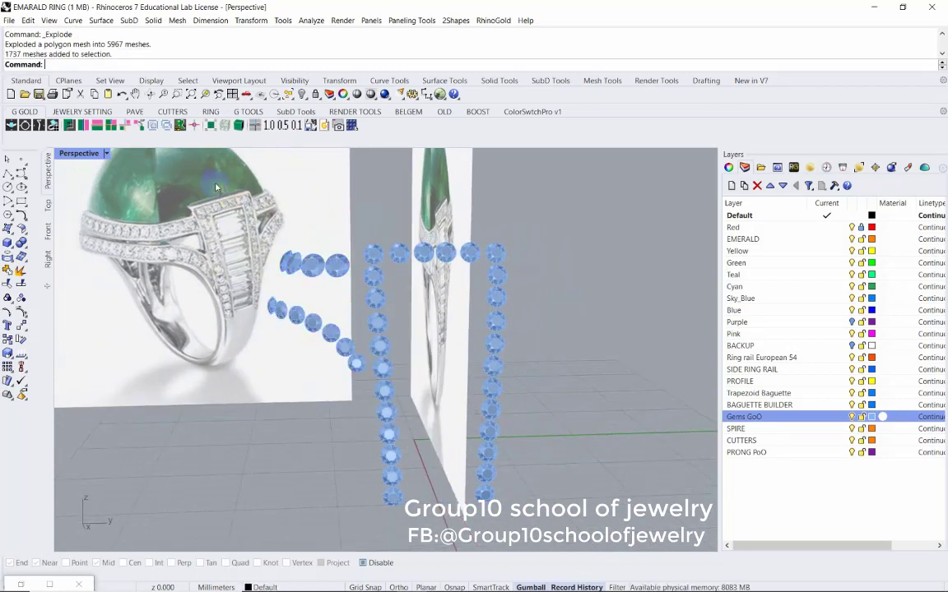
left_click_drag(215, 188, 363, 402)
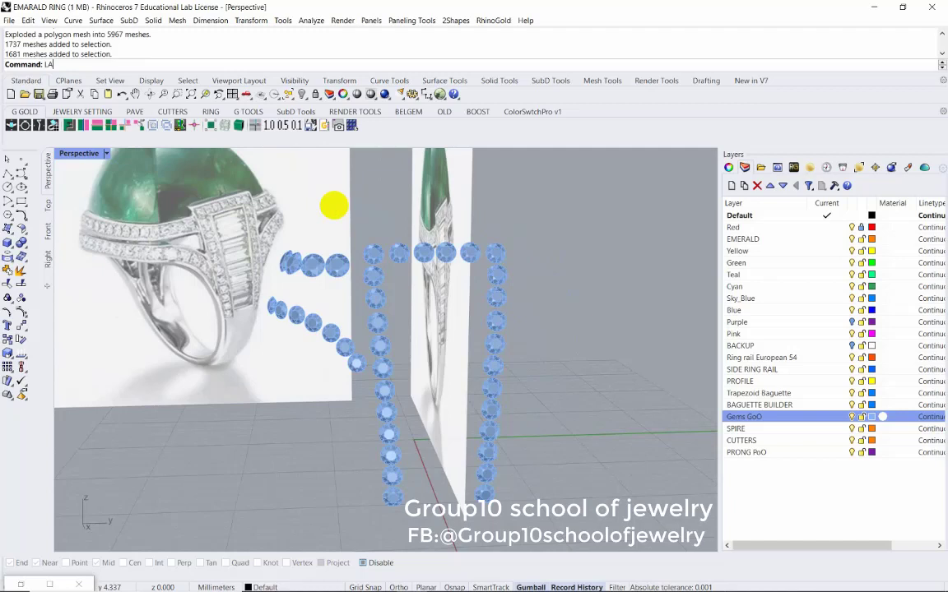
key("Return")
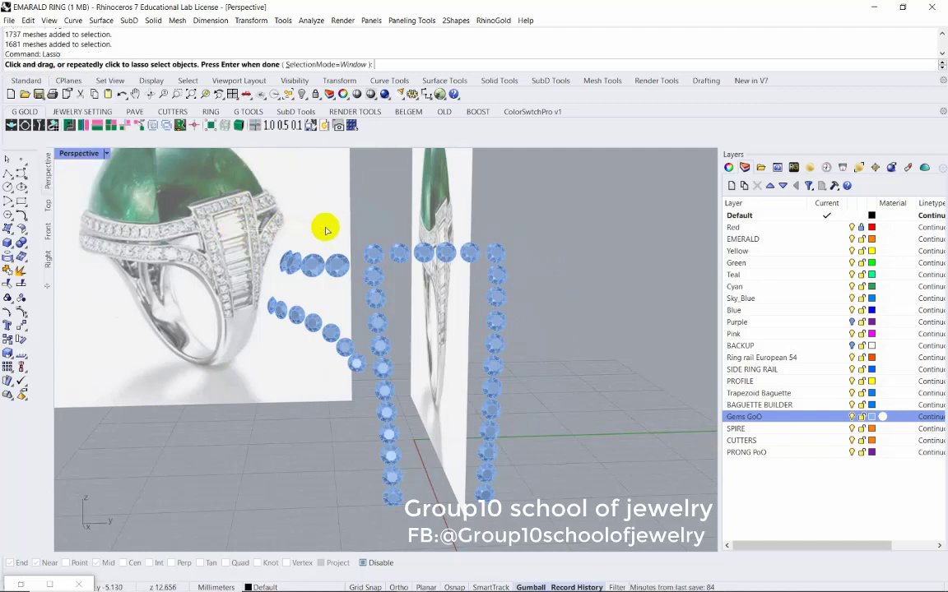
left_click_drag(355, 281, 360, 337)
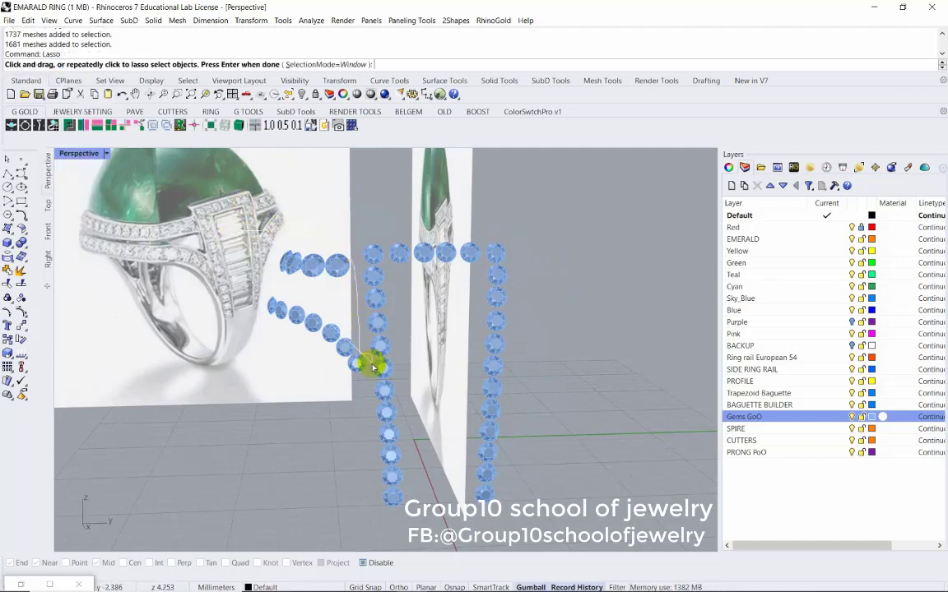
left_click_drag(350, 389, 222, 275)
key("Return")
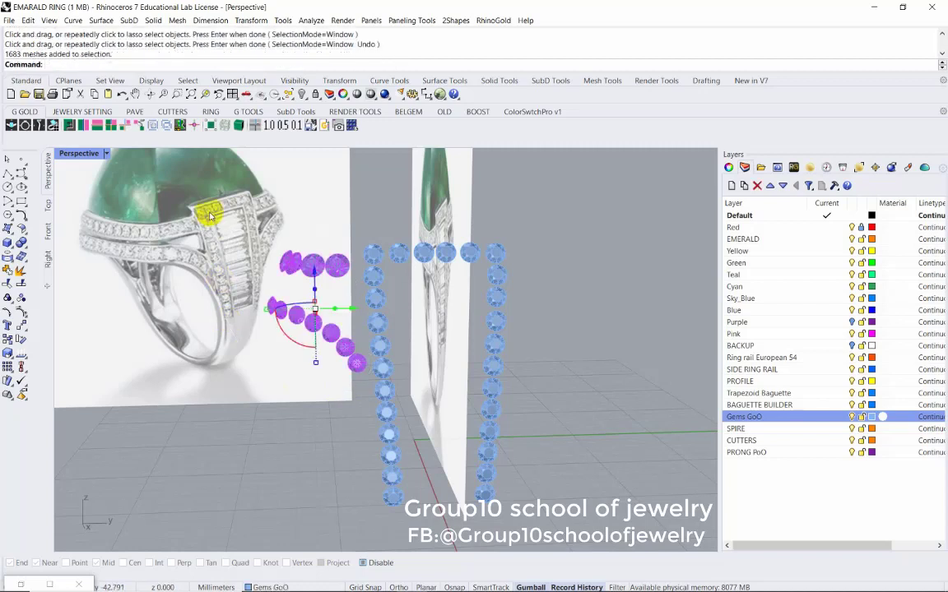
type("oin")
key("Return")
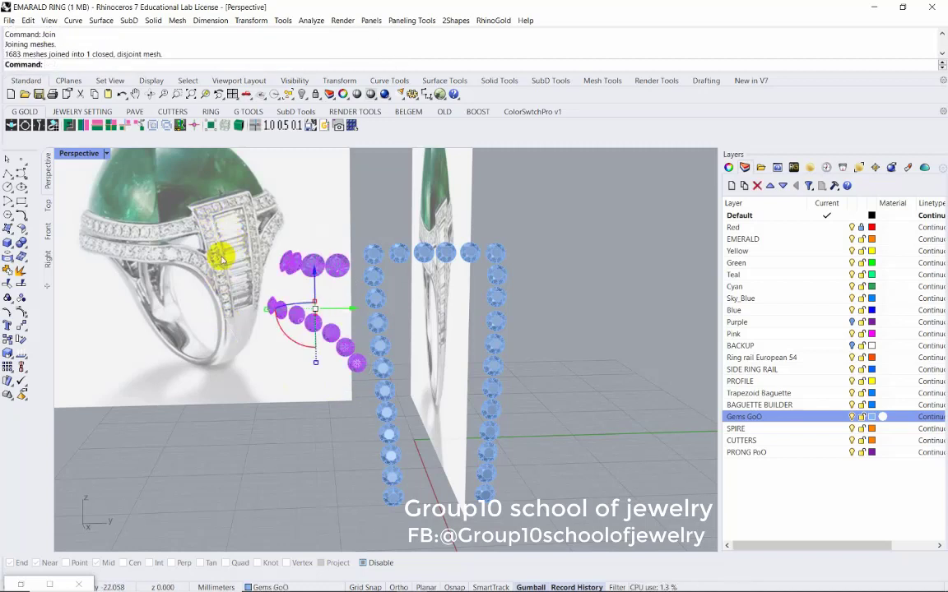
Hide the joined purple gem mesh
left_click(238, 436)
left_click(306, 306)
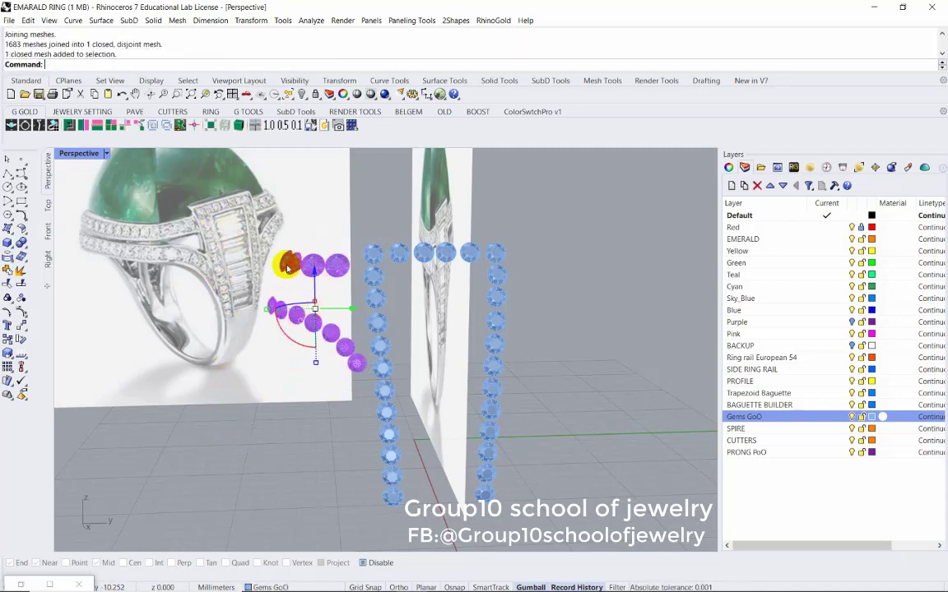
middle_click(303, 234)
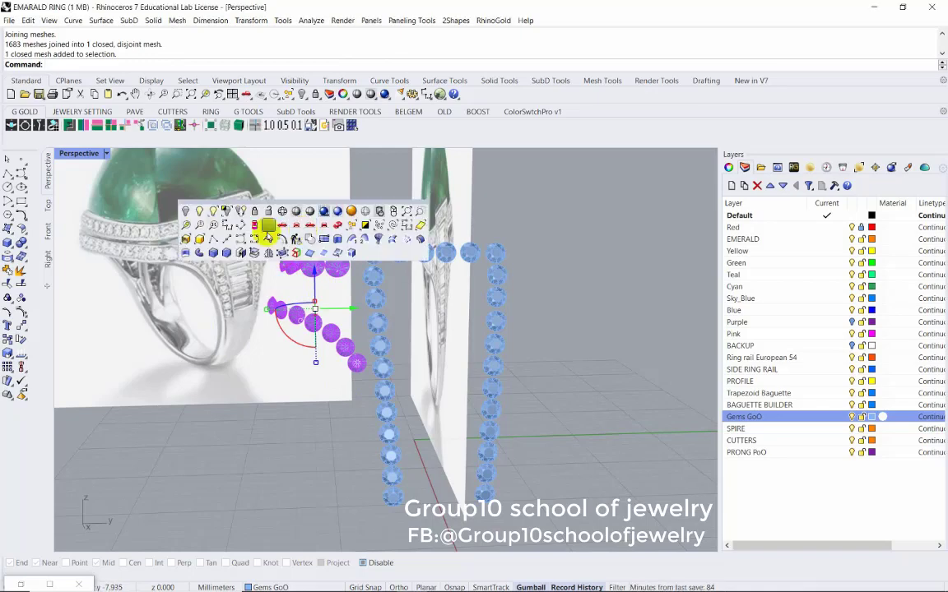
left_click(184, 213)
Window-select and Join the blue gems, then Show all hidden ring parts
left_click_drag(359, 211, 609, 545)
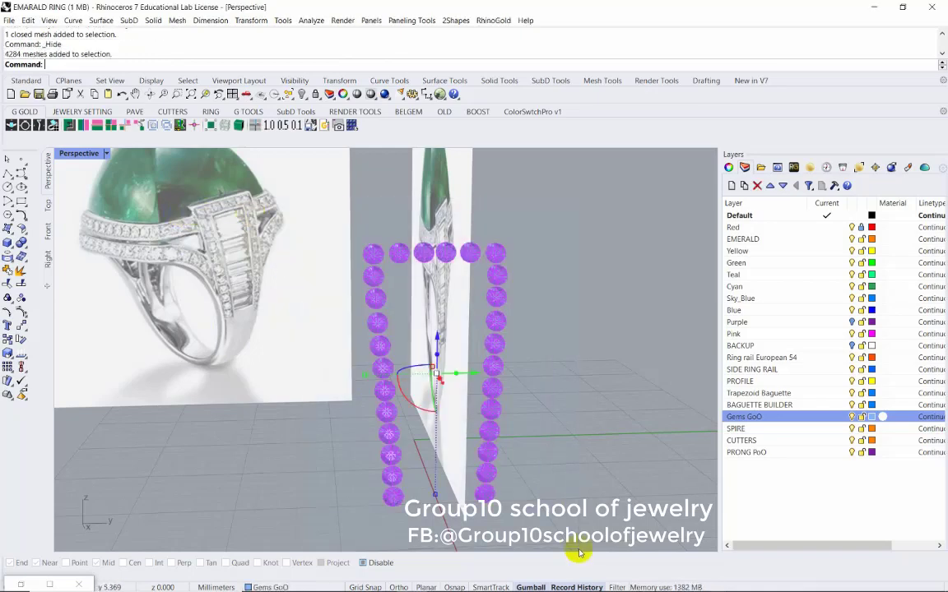
key("Return")
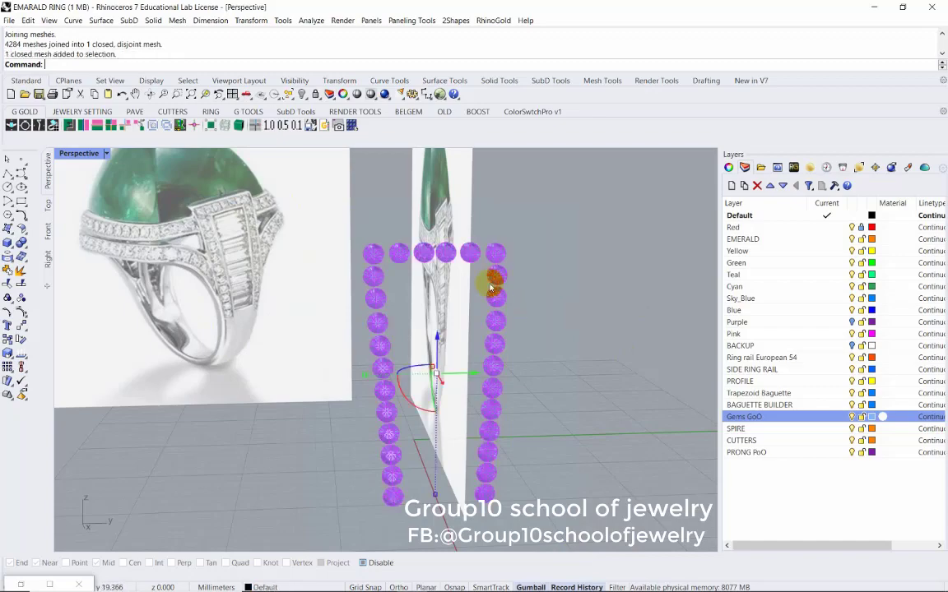
middle_click(533, 275)
left_click(434, 264)
mouse_move(433, 264)
right_mouse_down()
mouse_move(554, 284)
mouse_move(512, 268)
mouse_move(463, 270)
mouse_move(534, 298)
mouse_move(497, 271)
right_mouse_up()
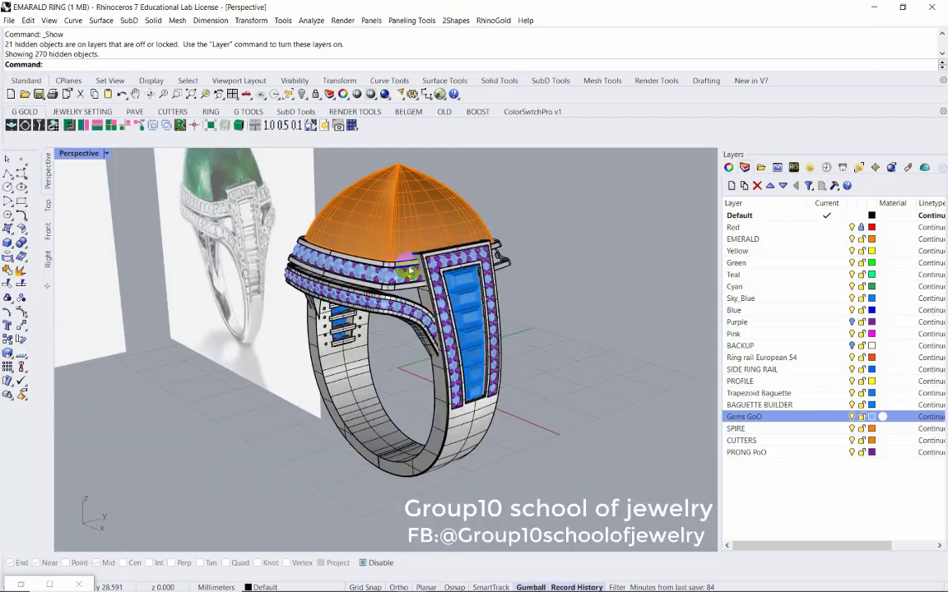
Select the first top-rail and lower-rail gems while orbiting around the ring
scroll(408, 271, "up", 3)
left_click(529, 345)
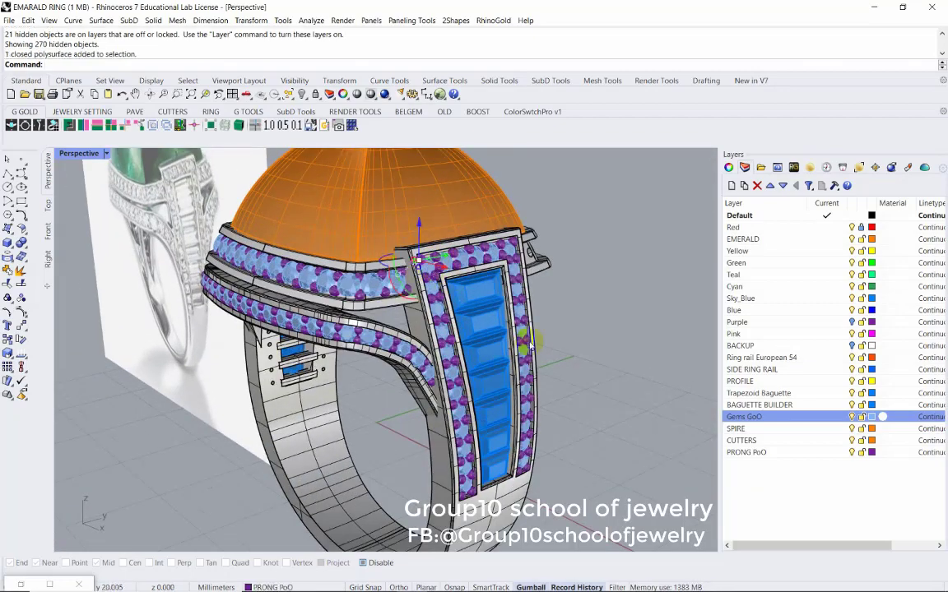
left_click(476, 281)
mouse_move(476, 281)
right_mouse_down()
mouse_move(445, 312)
mouse_move(494, 314)
mouse_move(460, 296)
right_mouse_up()
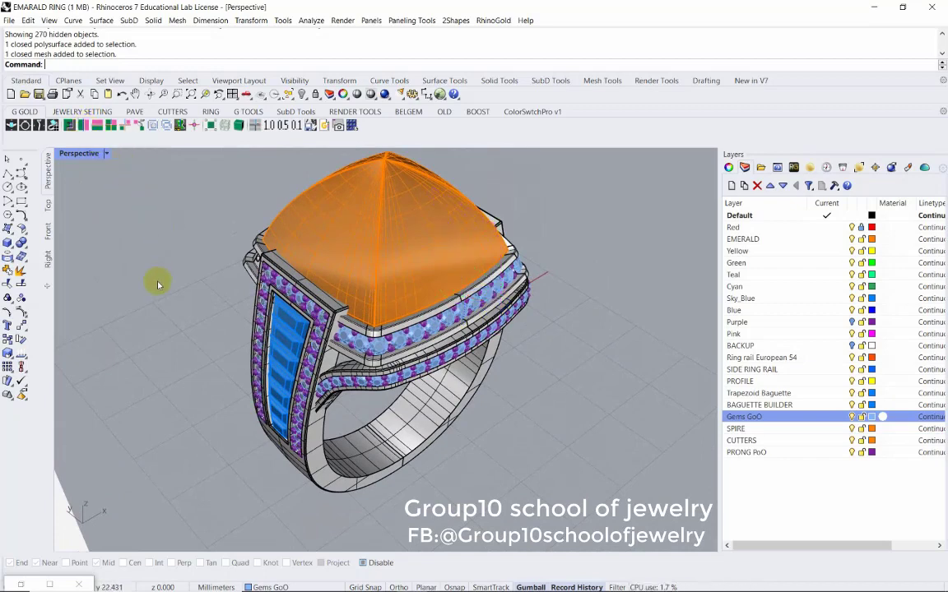
scroll(359, 297, "up", 5)
left_click(349, 289)
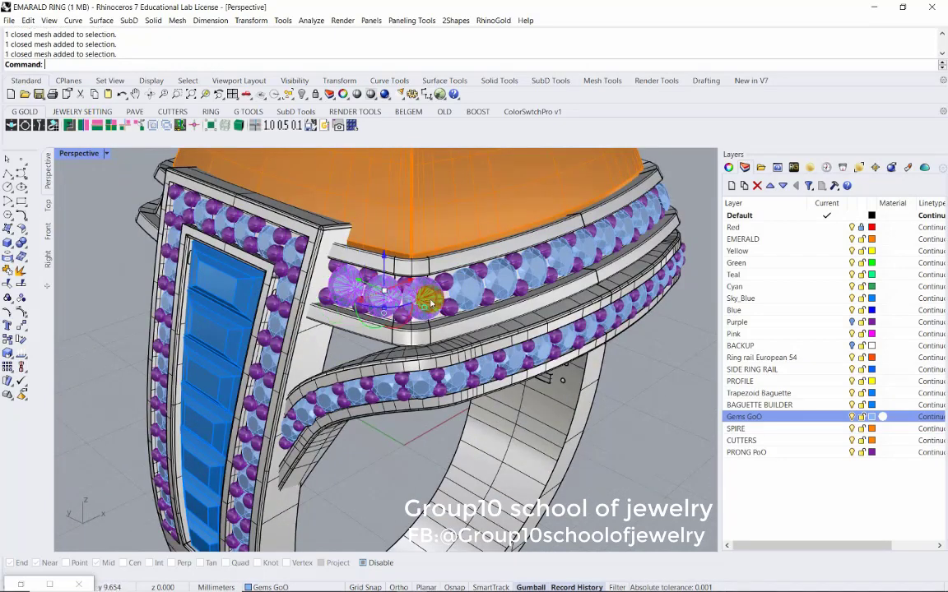
mouse_move(431, 304)
right_mouse_down()
mouse_move(571, 285)
mouse_move(433, 292)
right_mouse_up()
right_click_drag(539, 270, 391, 302)
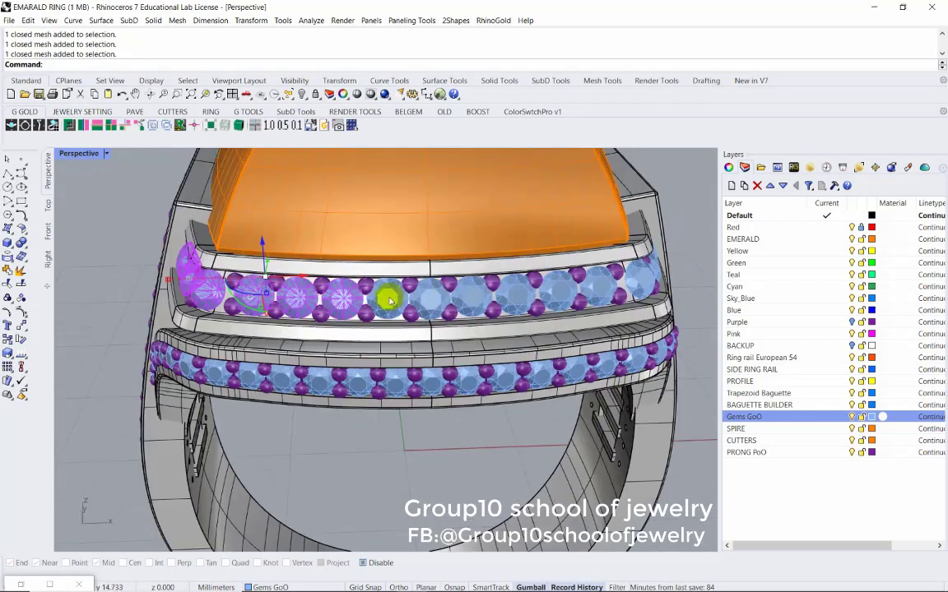
right_click_drag(556, 292, 529, 289)
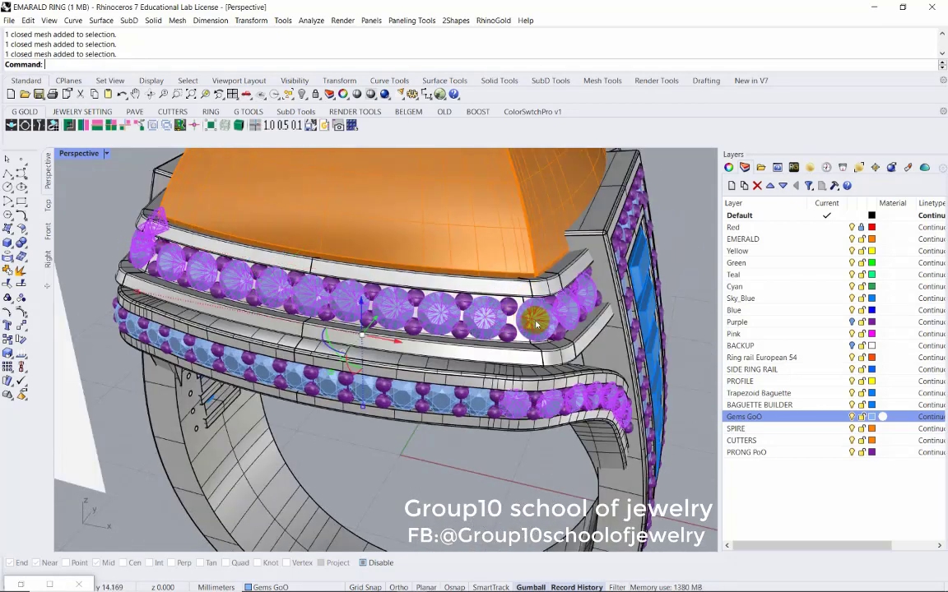
left_click_drag(477, 409, 405, 401)
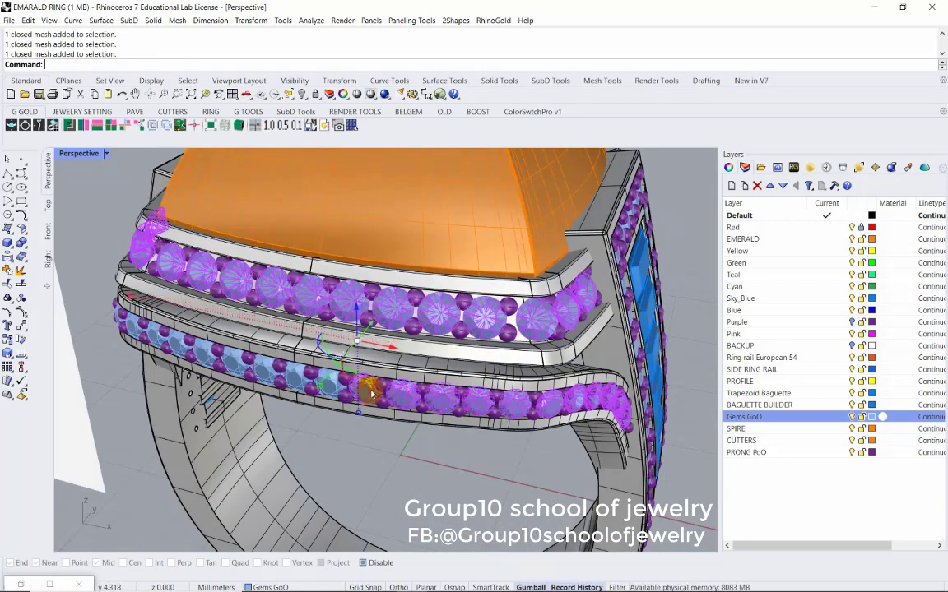
right_click_drag(371, 395, 477, 343)
scroll(448, 349, "up", 3)
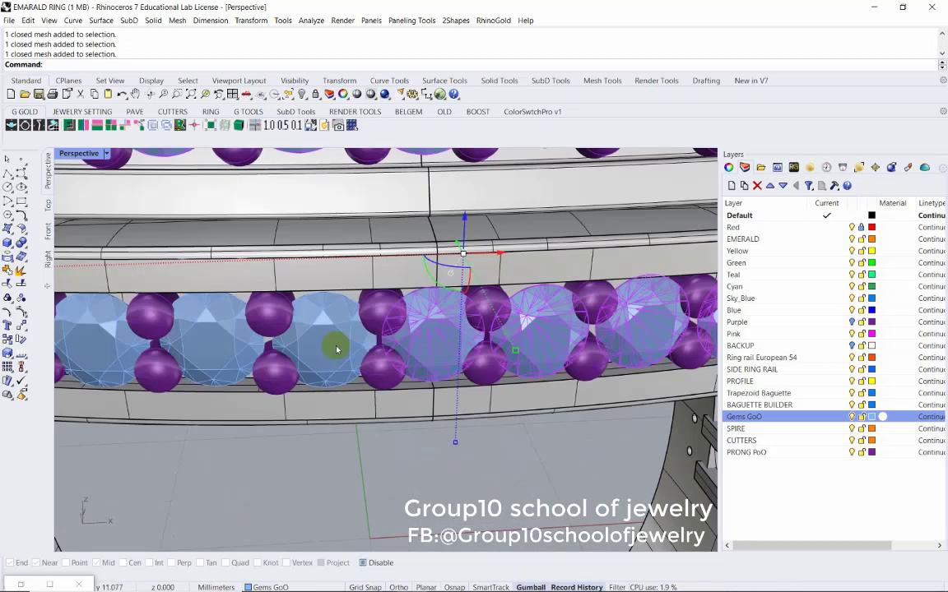
scroll(335, 349, "down", 5)
mouse_move(317, 353)
right_mouse_down()
mouse_move(345, 371)
mouse_move(296, 364)
right_mouse_up()
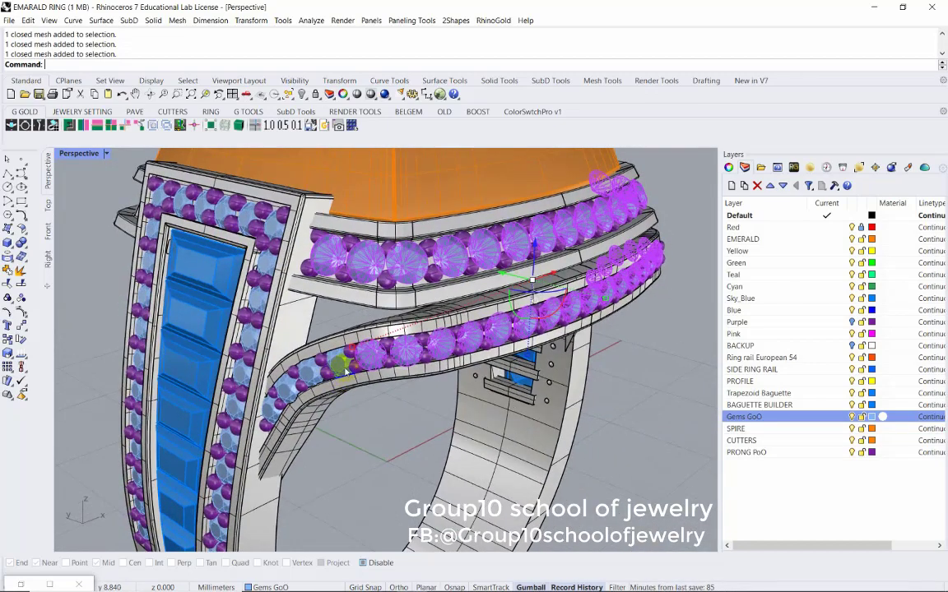
Add the set of 25 side-rail gems and the upper-row gems to the selection
left_click(306, 328)
scroll(349, 406, "up", 2)
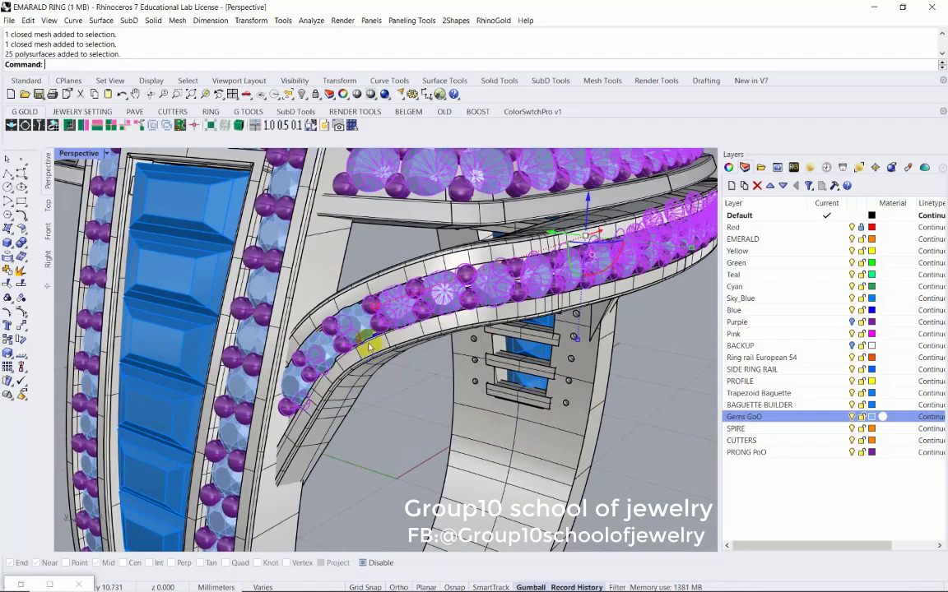
left_click(322, 342)
left_click(296, 377)
left_click(298, 389)
scroll(298, 389, "down", 3)
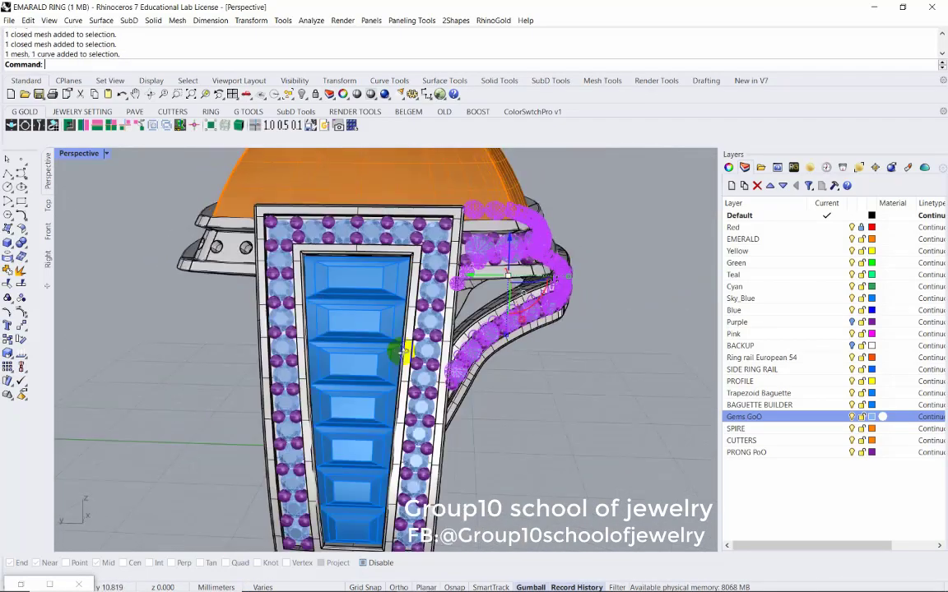
right_click_drag(402, 349, 333, 364)
scroll(362, 316, "up", 3)
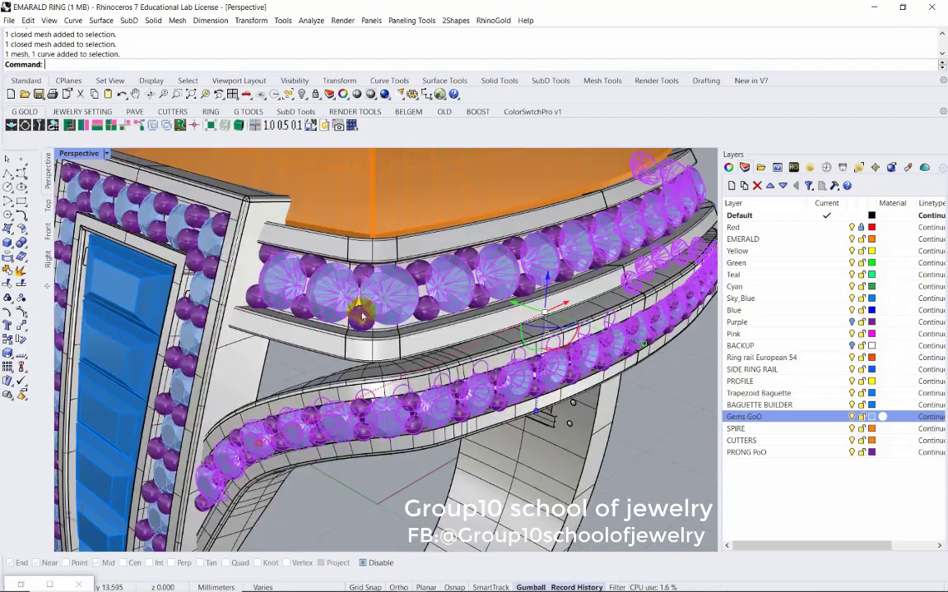
left_click(302, 312)
left_click(311, 266)
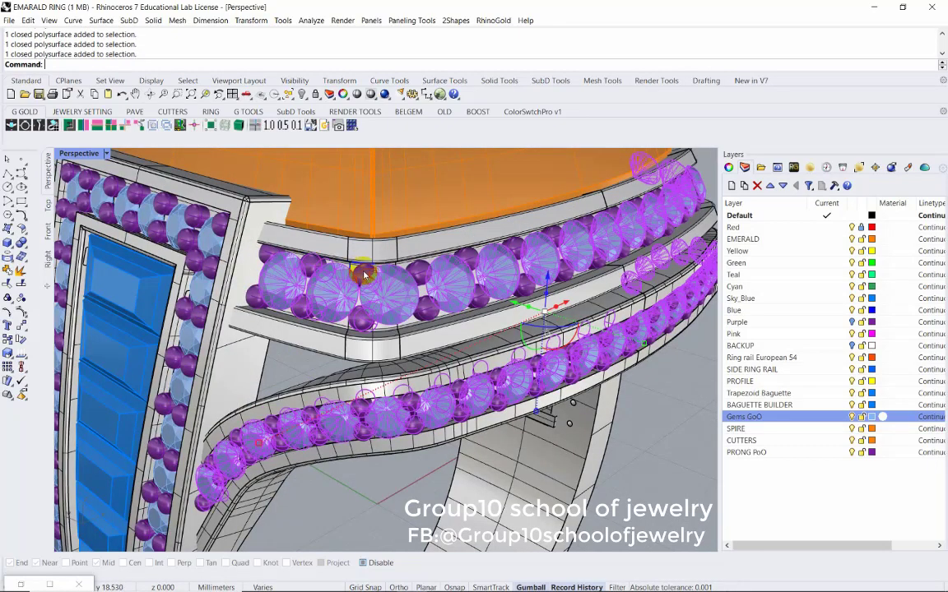
Check along the upper gem row and group all selected rail gems with Ctrl+G
right_click_drag(360, 259, 344, 305)
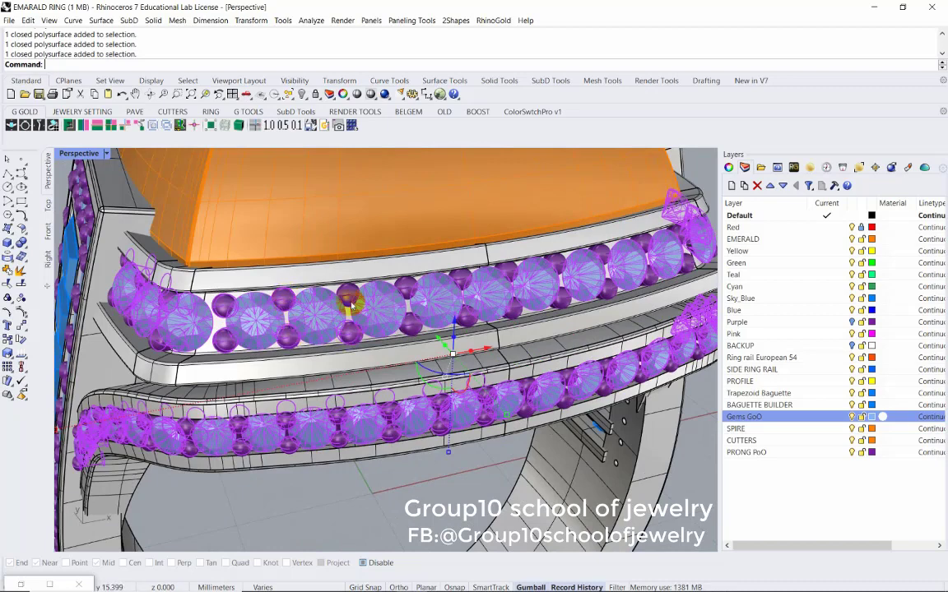
scroll(470, 280, "up", 3)
right_click_drag(478, 281, 317, 300)
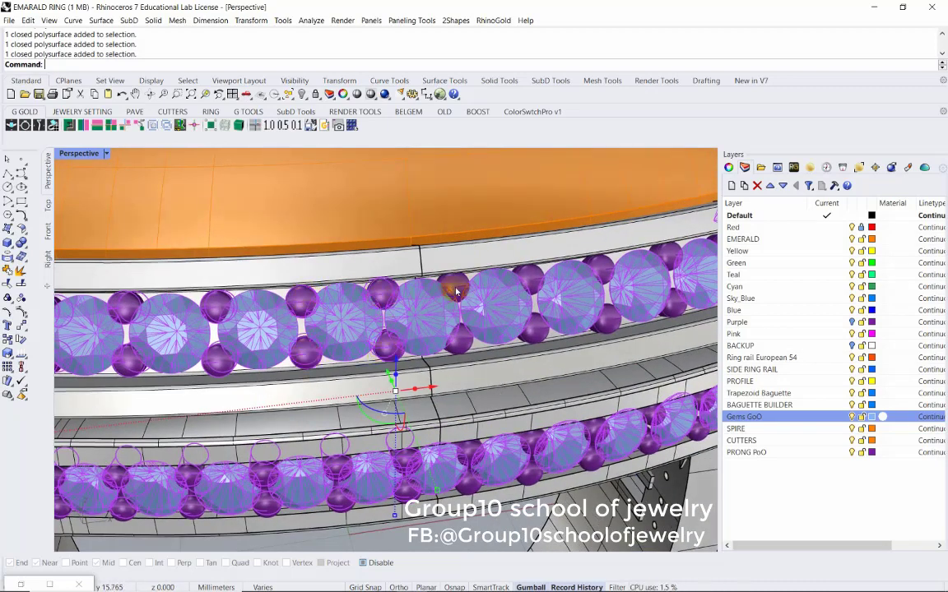
right_click_drag(468, 339, 450, 340)
mouse_move(395, 302)
right_mouse_down()
mouse_move(412, 318)
mouse_move(303, 295)
right_mouse_up()
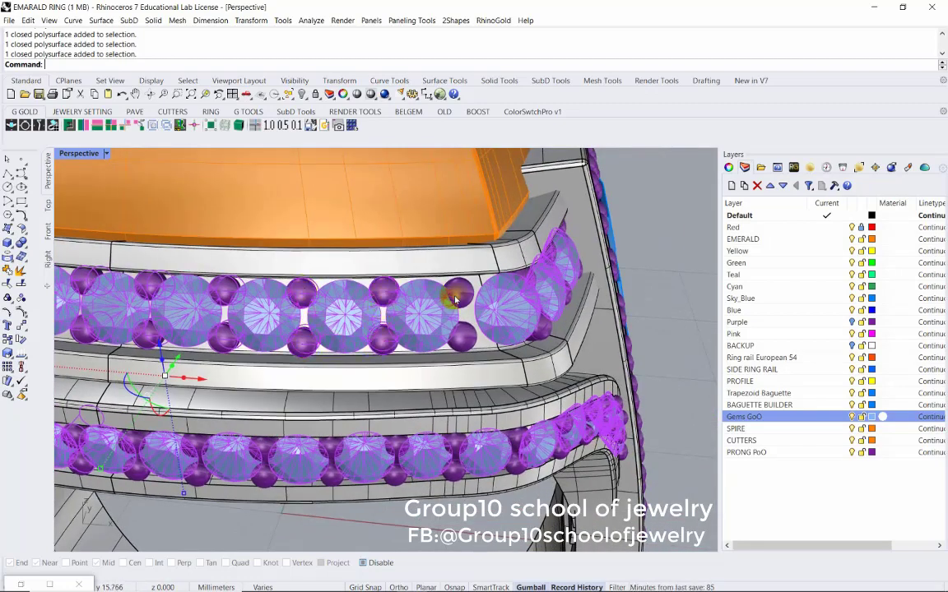
right_click_drag(477, 338, 457, 337)
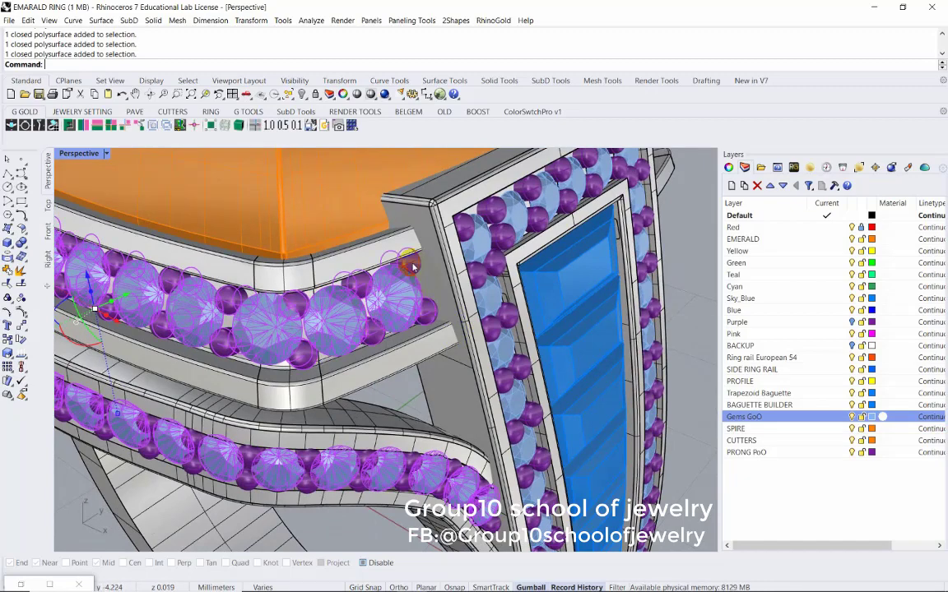
scroll(450, 301, "down", 5)
key("ctrl+g")
Orbit to the blue baguette side and select the grouped rail gems to confirm the group
right_click_drag(436, 300, 105, 236)
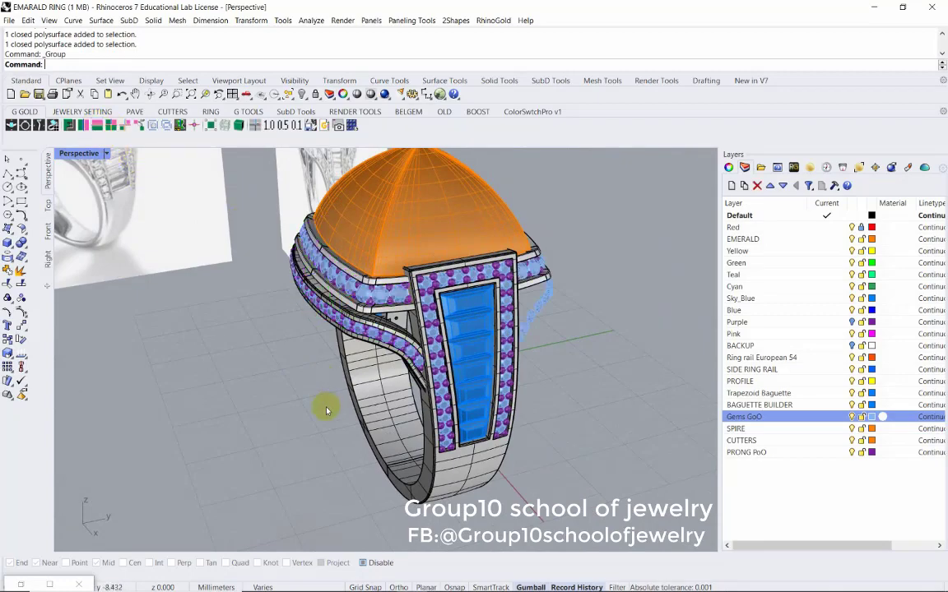
mouse_move(329, 408)
right_mouse_down()
mouse_move(403, 261)
mouse_move(373, 346)
right_mouse_up()
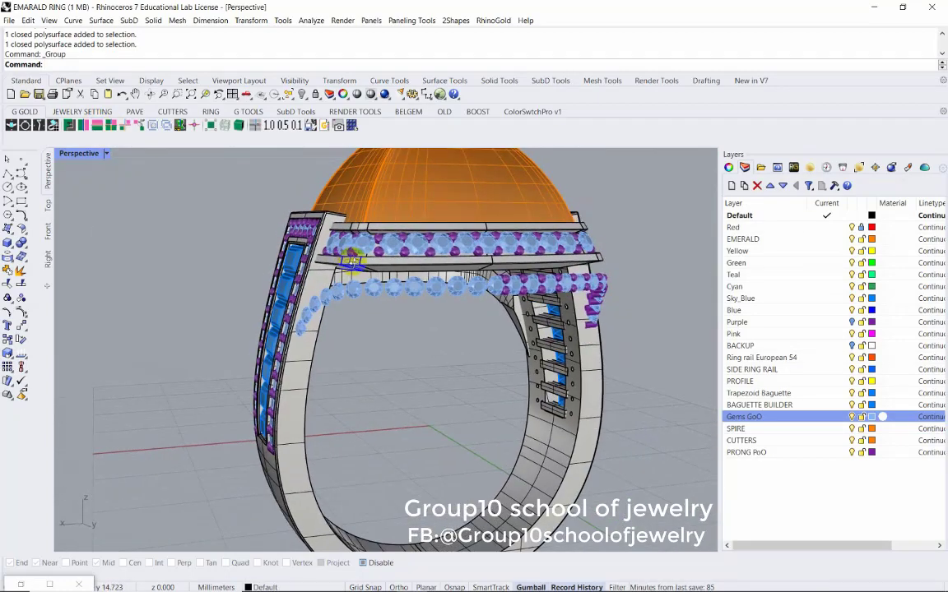
left_click(373, 346)
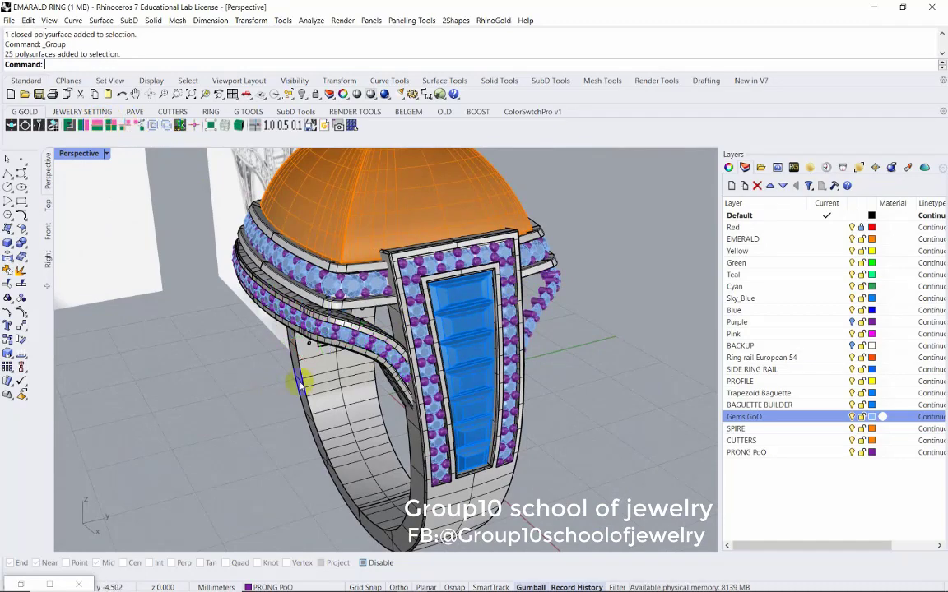
Select the sweeping side rail on the ring's left side, then view the ring from the front
right_click_drag(284, 289, 315, 301)
left_click(299, 303)
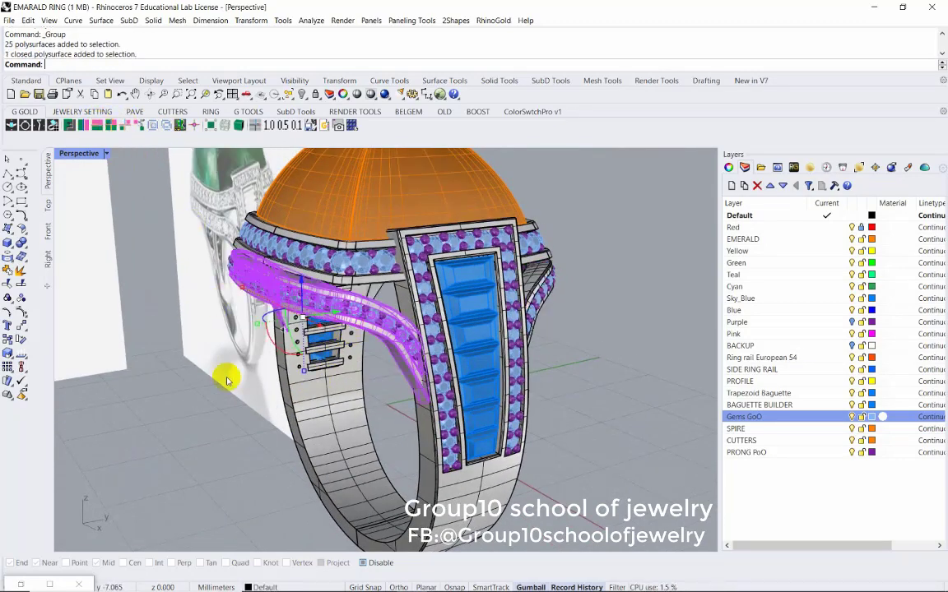
mouse_move(222, 375)
right_mouse_down()
mouse_move(440, 322)
mouse_move(329, 292)
mouse_move(432, 366)
right_mouse_up()
scroll(440, 323, "down", 3)
scroll(329, 292, "up", 5)
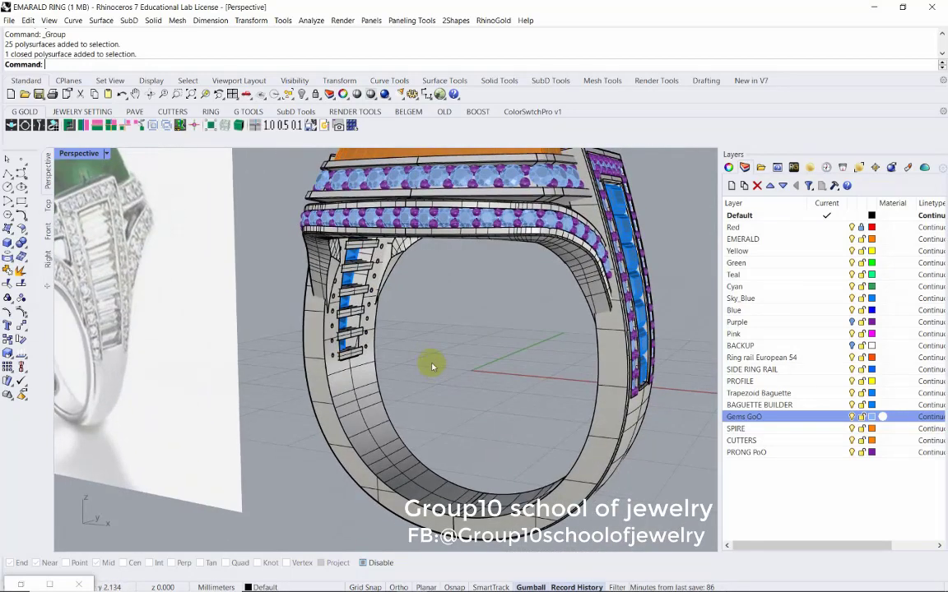
Fillet three inner shank edges with FilletEdge at radius 0.1
left_click(23, 242)
left_click(90, 262)
left_click(578, 454)
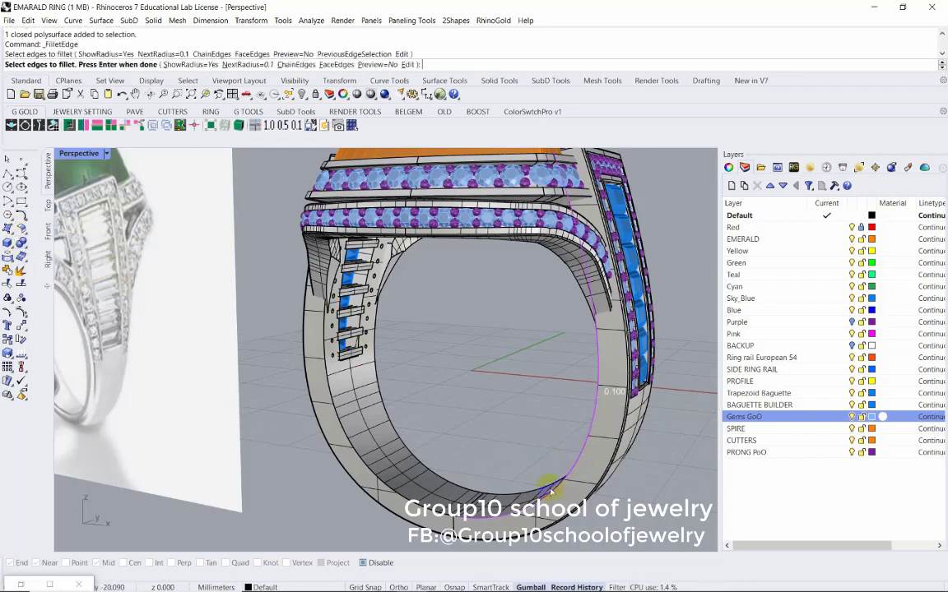
left_click(436, 514)
left_click(444, 482)
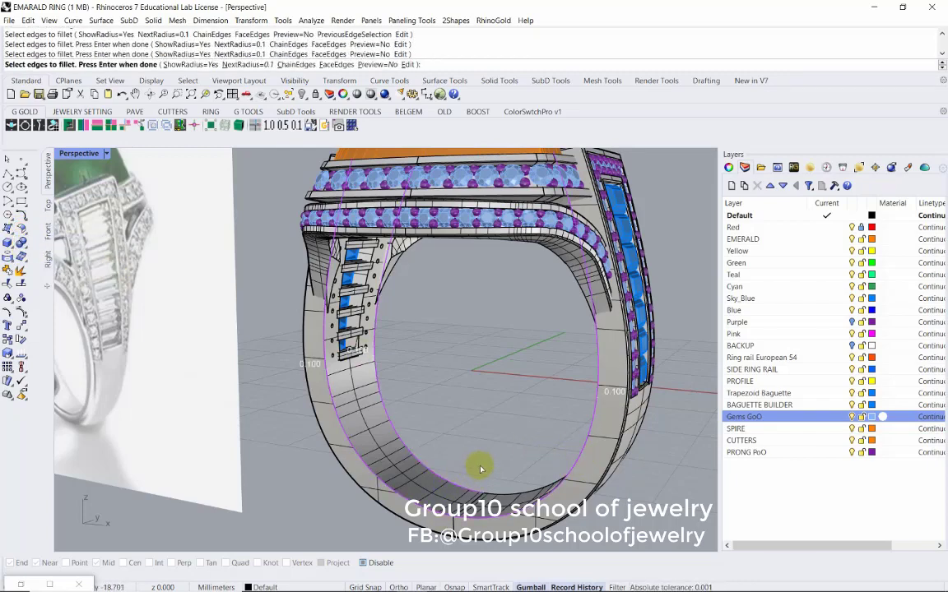
mouse_move(482, 470)
right_mouse_down()
mouse_move(532, 414)
mouse_move(350, 403)
right_mouse_up()
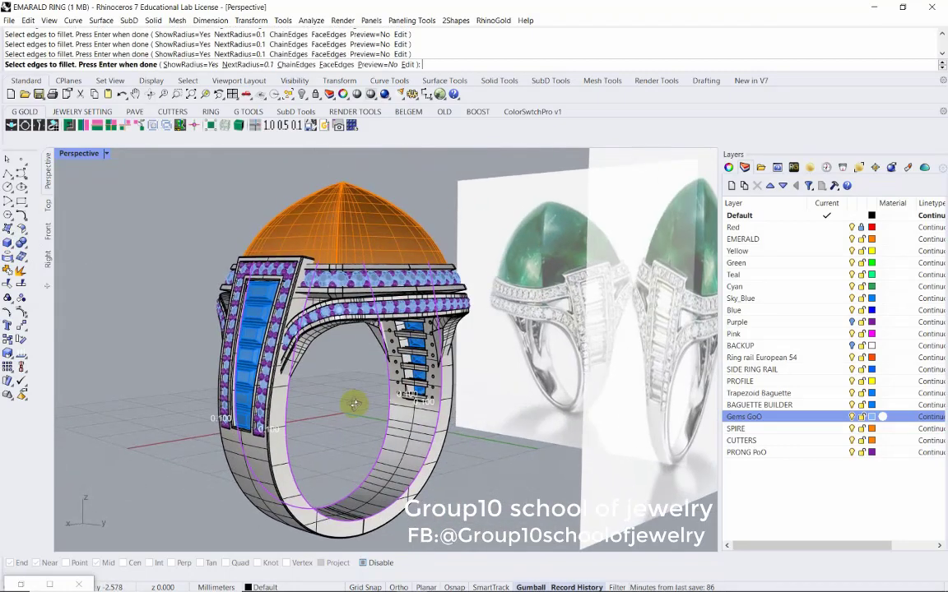
key("Return")
key("Return")
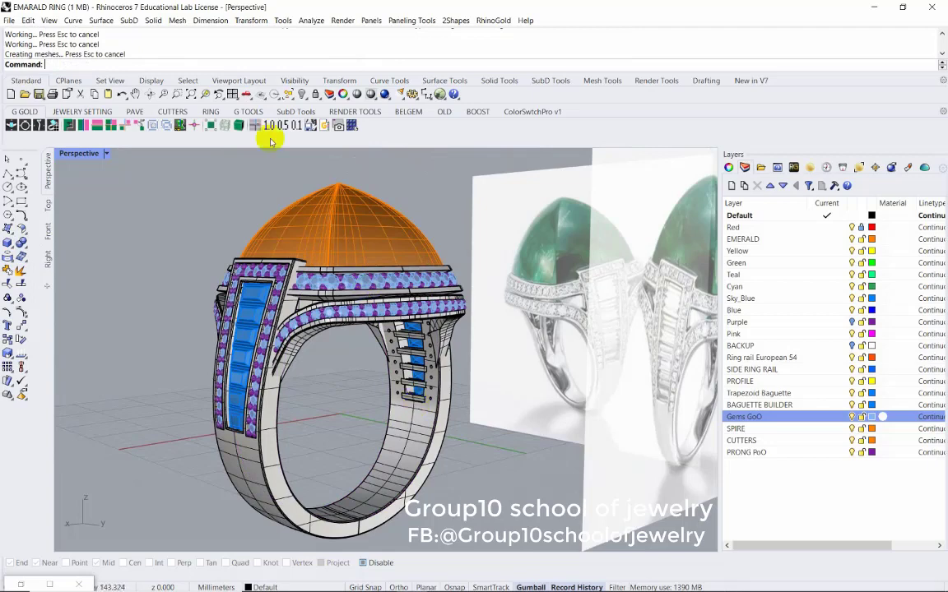
mouse_move(269, 140)
right_mouse_down()
mouse_move(450, 222)
mouse_move(112, 195)
right_mouse_up()
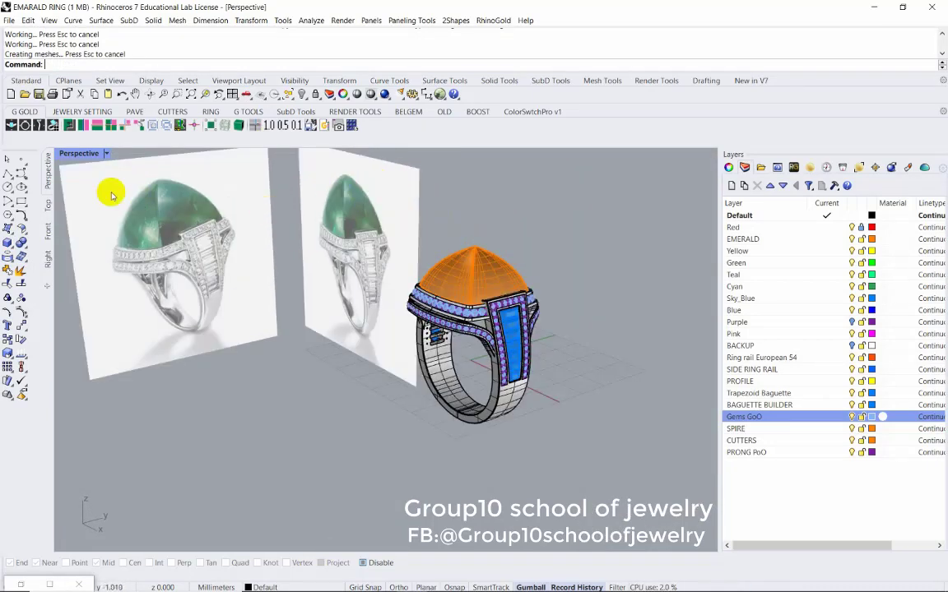
Switch Perspective to Rendered display and give the centre stone the Spinel (Green) material
left_click(106, 154)
left_click(144, 197)
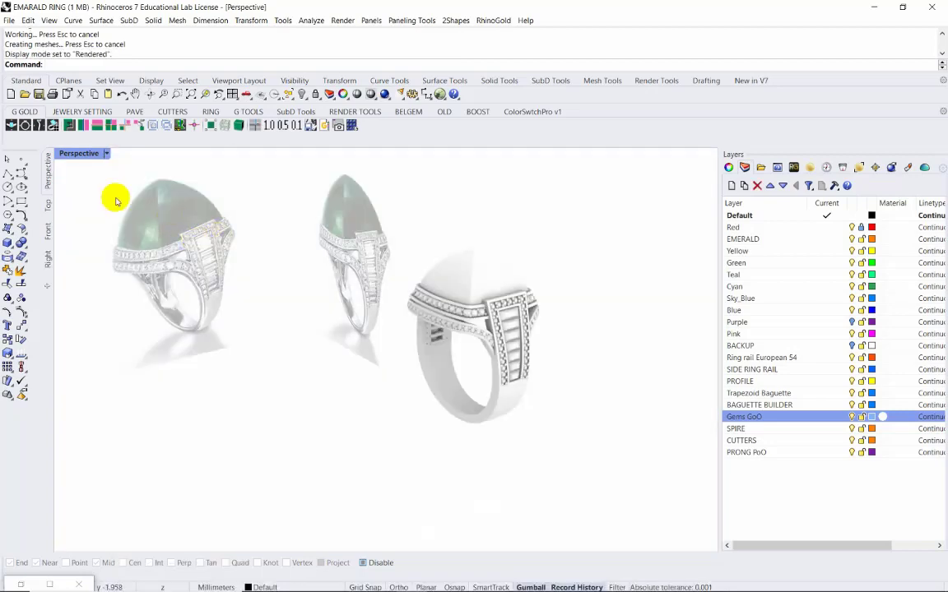
mouse_move(303, 239)
right_mouse_down()
mouse_move(334, 249)
mouse_move(321, 230)
right_mouse_up()
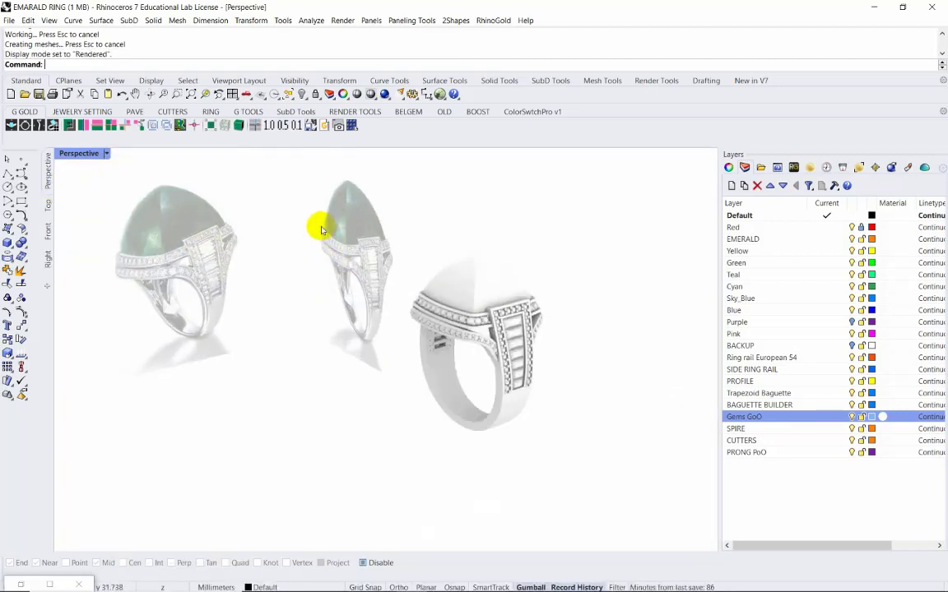
left_click(811, 167)
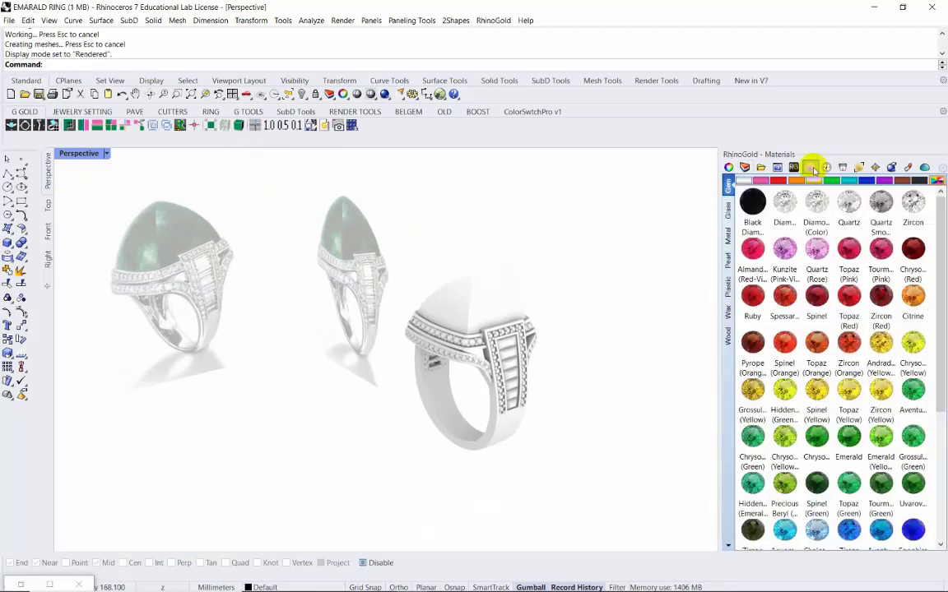
left_click_drag(816, 482, 488, 306)
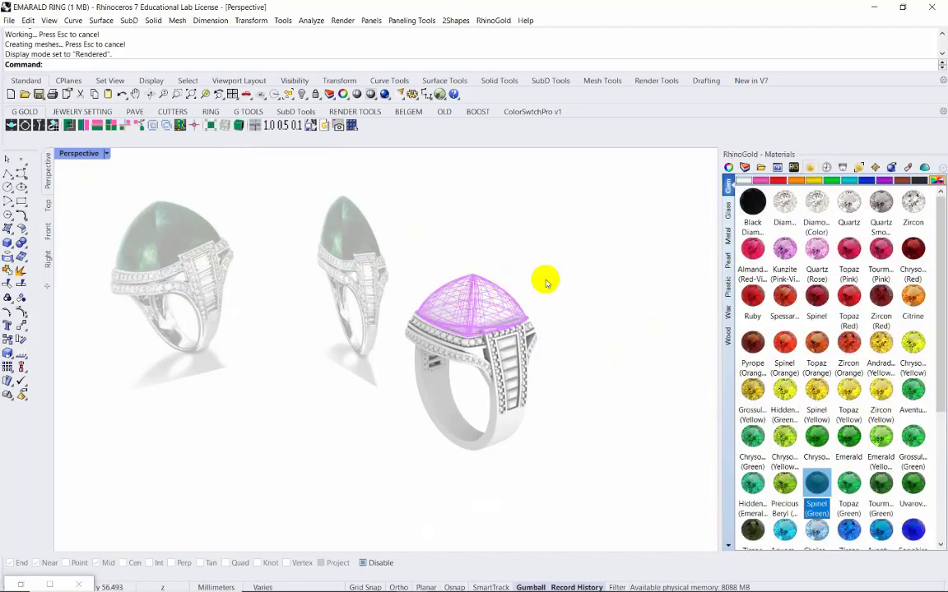
Hide the green centre stone
left_click(475, 287)
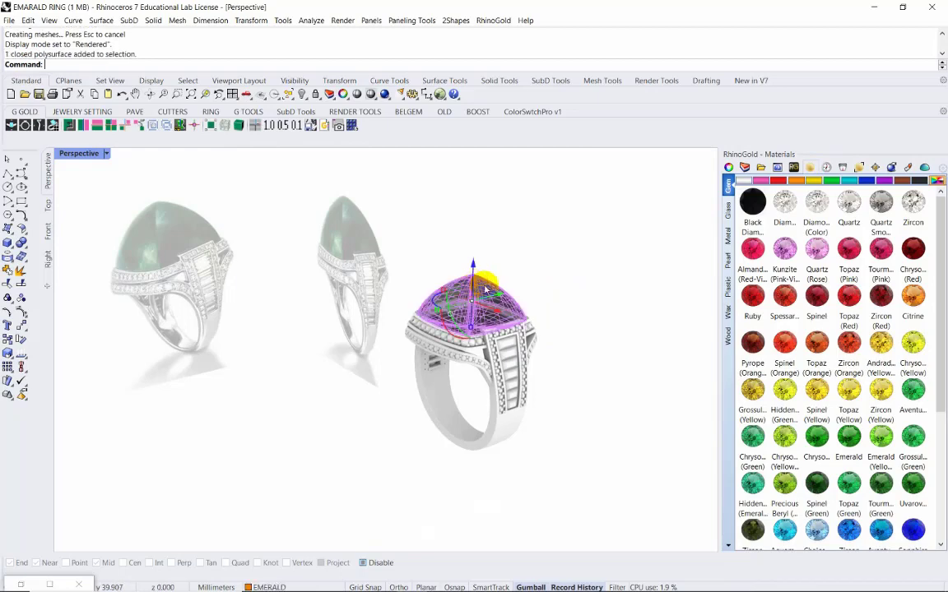
middle_click(442, 271)
left_click(399, 255)
Select the top bezel and other ring parts, then clear the selection
scroll(445, 292, "up", 3)
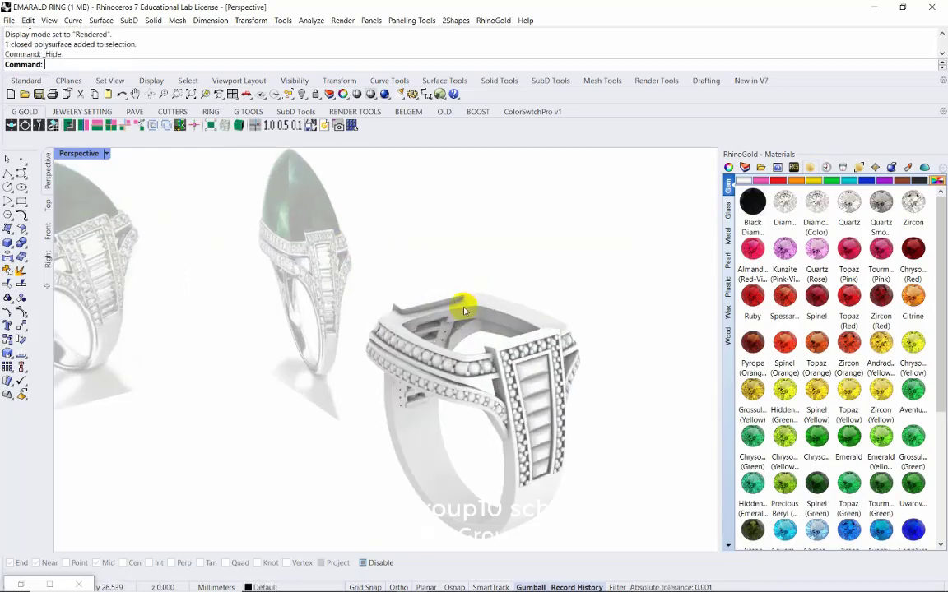
left_click(419, 279)
scroll(510, 312, "up", 3)
left_click(482, 322)
left_click(377, 271)
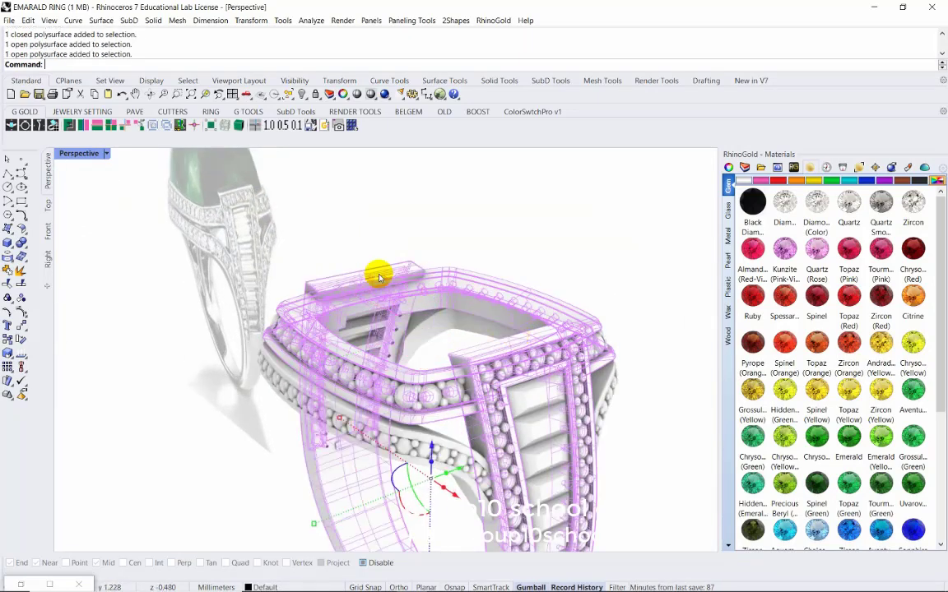
scroll(377, 265, "down", 3)
left_click(494, 224)
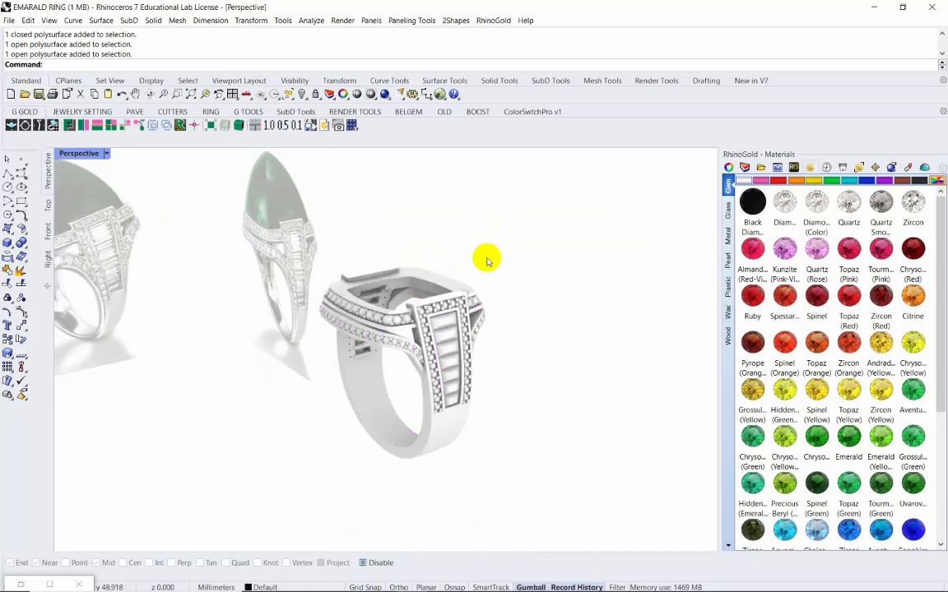
Show the gem and setting tools in the popup and select the pavé stone rows
middle_click(411, 254)
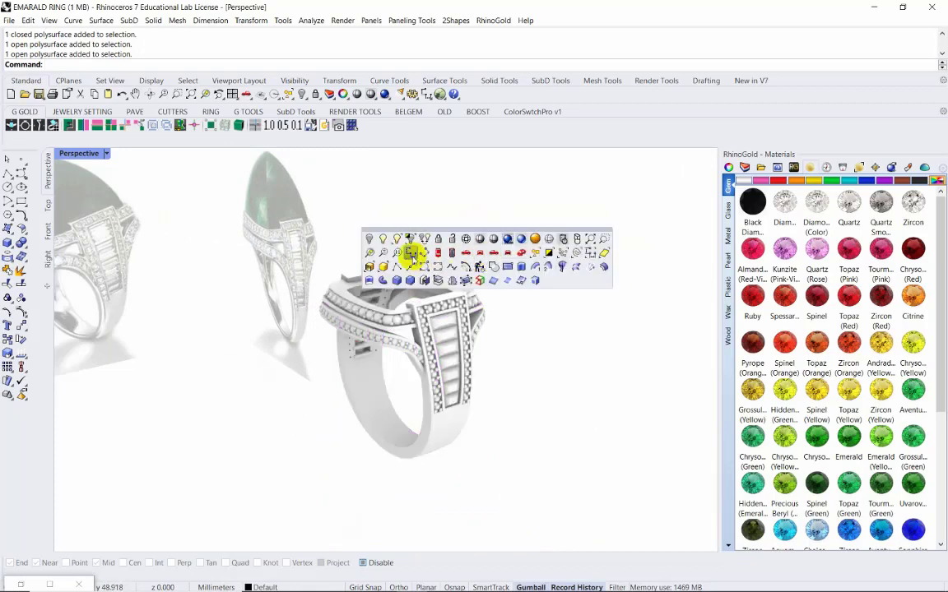
left_click(529, 113)
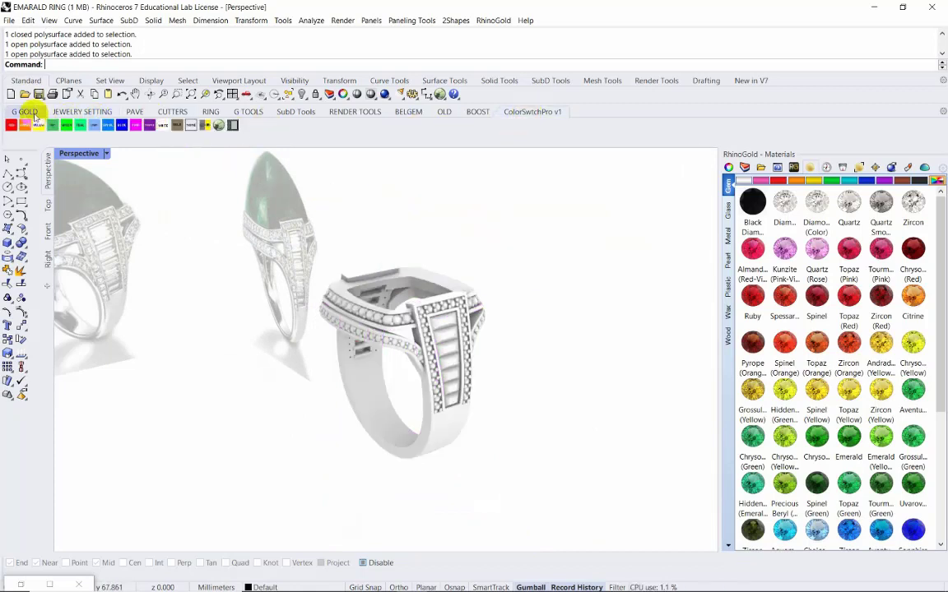
left_click(64, 112)
left_click(64, 112)
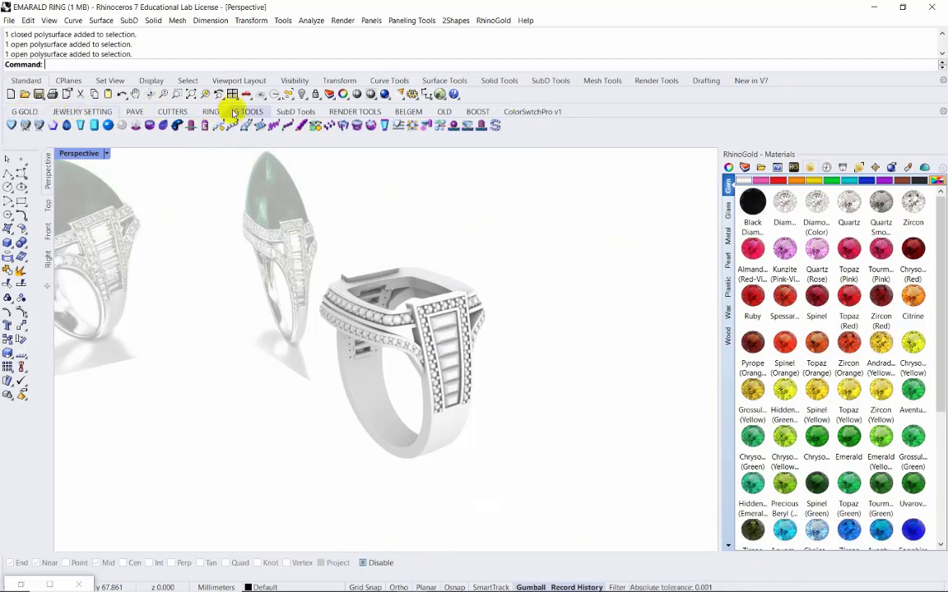
scroll(411, 305, "up", 2)
scroll(426, 298, "up", 3)
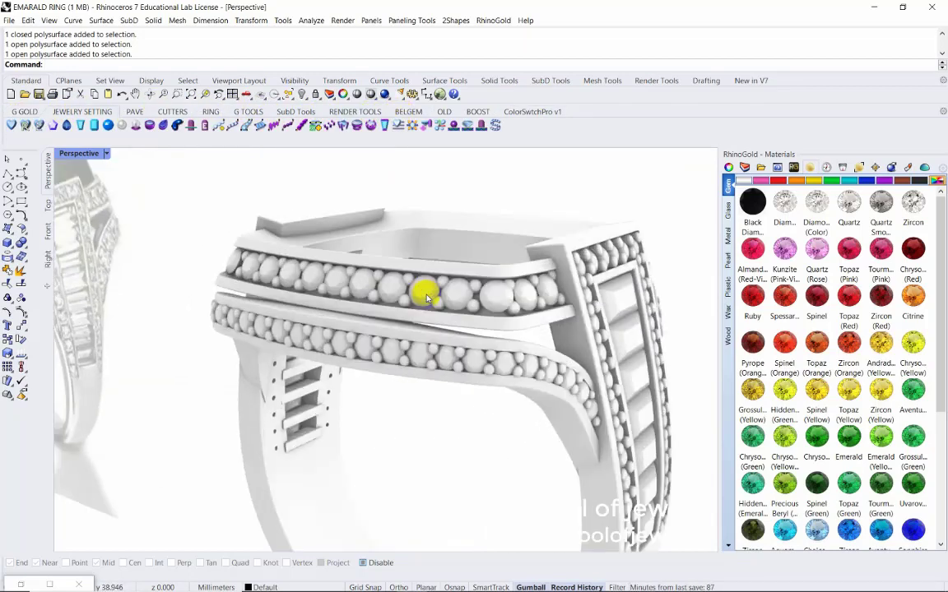
left_click(426, 297)
scroll(445, 290, "down", 2)
scroll(460, 283, "down", 2)
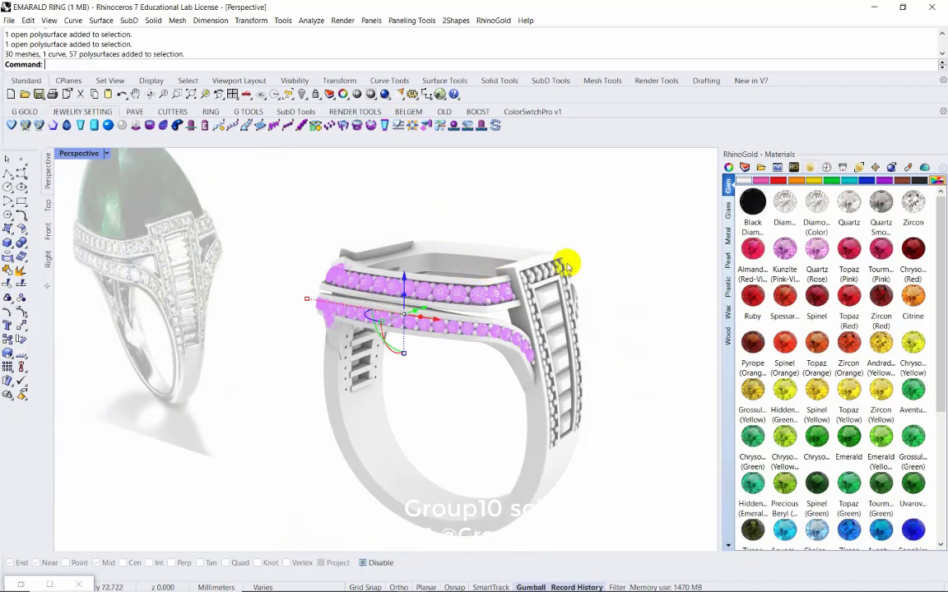
Add the side stone rows to the selection and hide them
right_click_drag(566, 267, 403, 294)
left_click(331, 278)
left_click(370, 297)
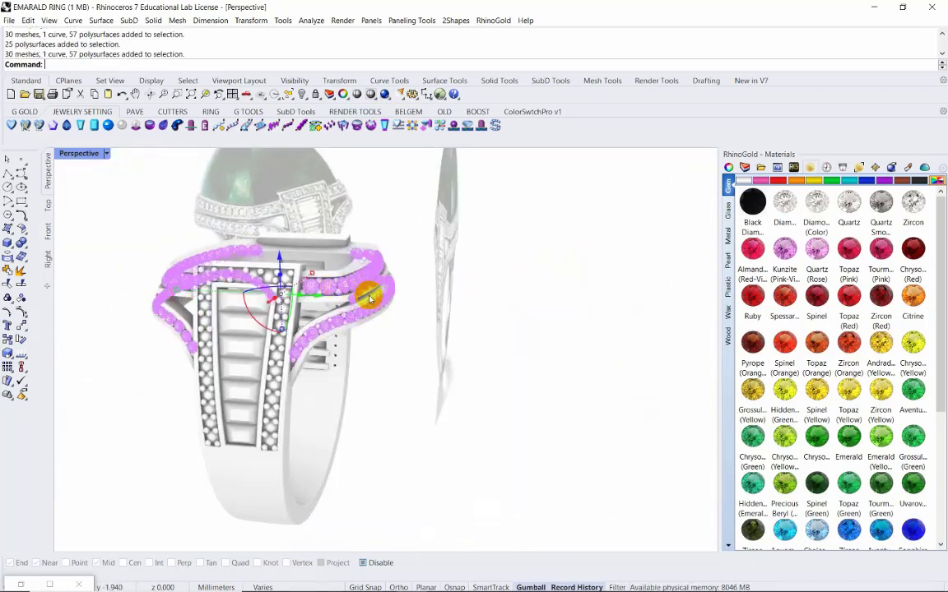
middle_click(361, 245)
left_click(364, 246)
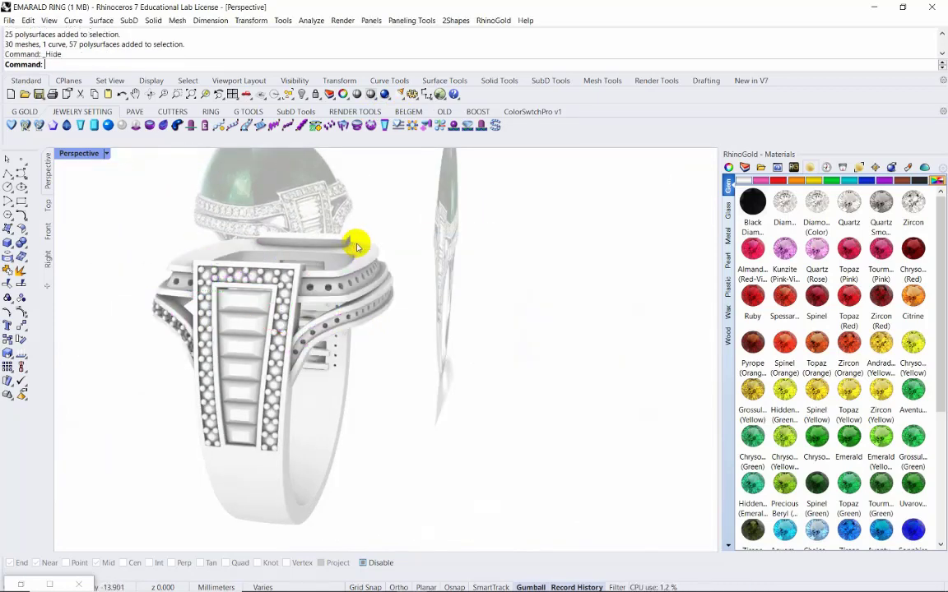
Select the first halo's stones and its baguettes
mouse_move(363, 247)
right_mouse_down()
mouse_move(218, 296)
mouse_move(427, 309)
right_mouse_up()
scroll(427, 309, "up", 3)
scroll(437, 302, "up", 3)
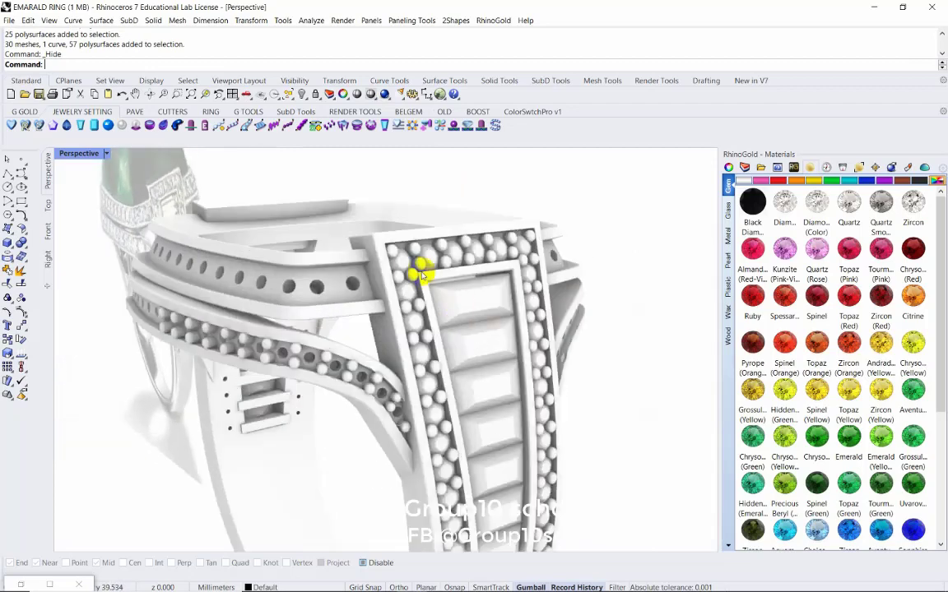
left_click(397, 257)
left_click(453, 308)
left_click(457, 325)
right_click_drag(458, 325, 451, 332)
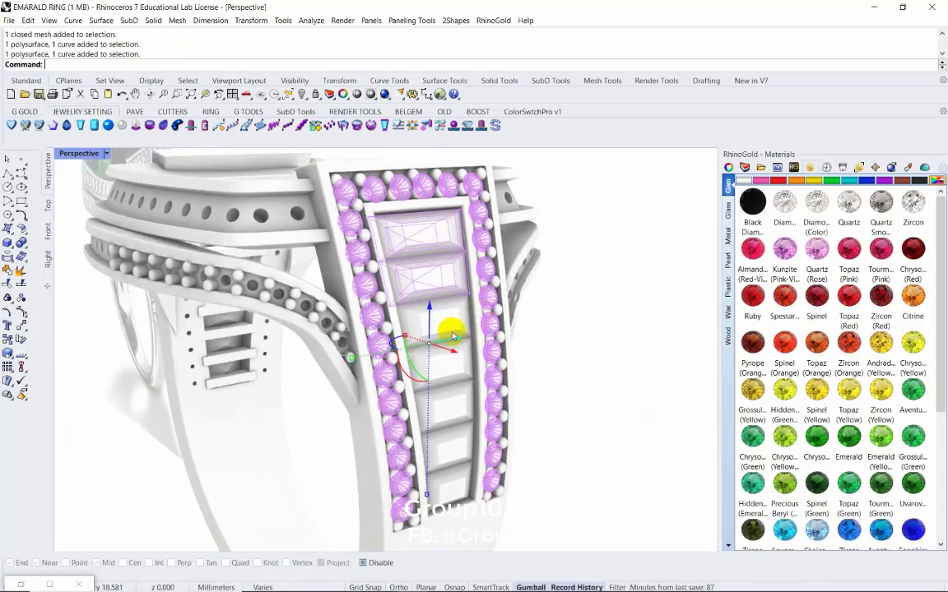
left_click(451, 332)
left_click(450, 380)
mouse_move(451, 486)
right_mouse_down()
mouse_move(281, 320)
mouse_move(461, 277)
right_mouse_up()
Add the other halo's stones and centre baguettes, then hide all selected stones
scroll(465, 288, "up", 3)
left_click(466, 288, "shift")
left_click(416, 320, "shift")
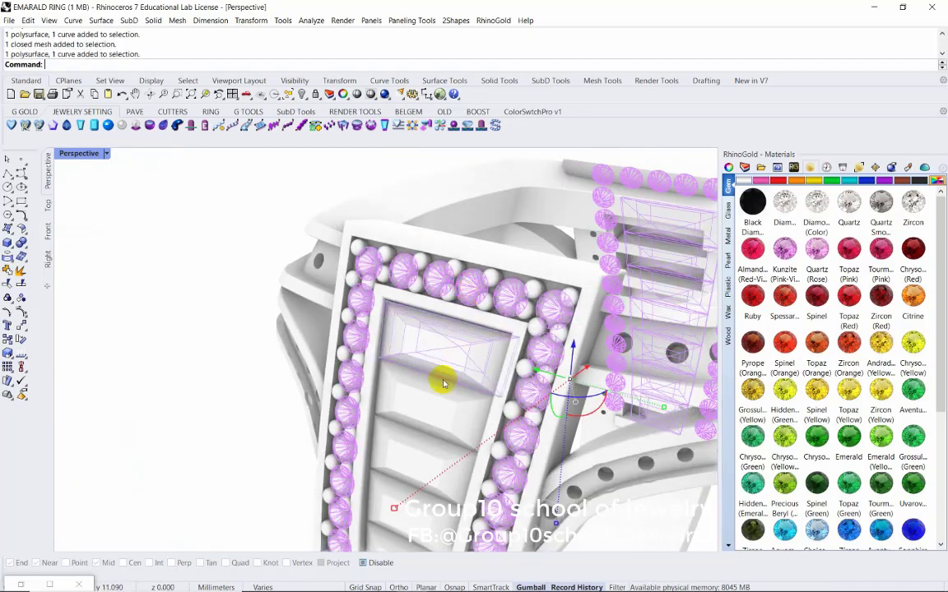
left_click(381, 370, "shift")
left_click(370, 412, "shift")
right_click_drag(398, 452, 393, 313)
scroll(393, 314, "down", 2)
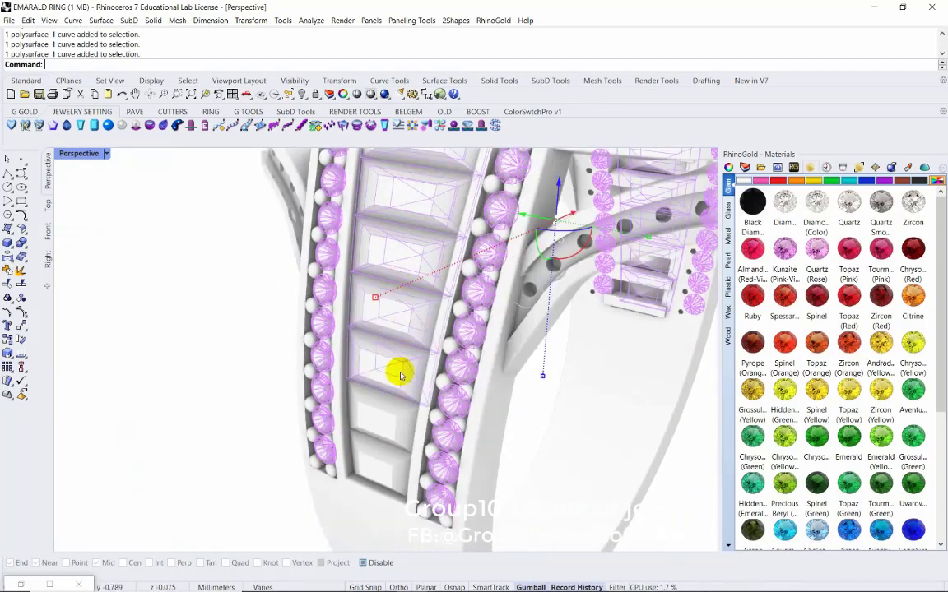
mouse_move(377, 470)
right_mouse_down()
mouse_move(426, 303)
mouse_move(418, 292)
right_mouse_up()
middle_click(418, 293)
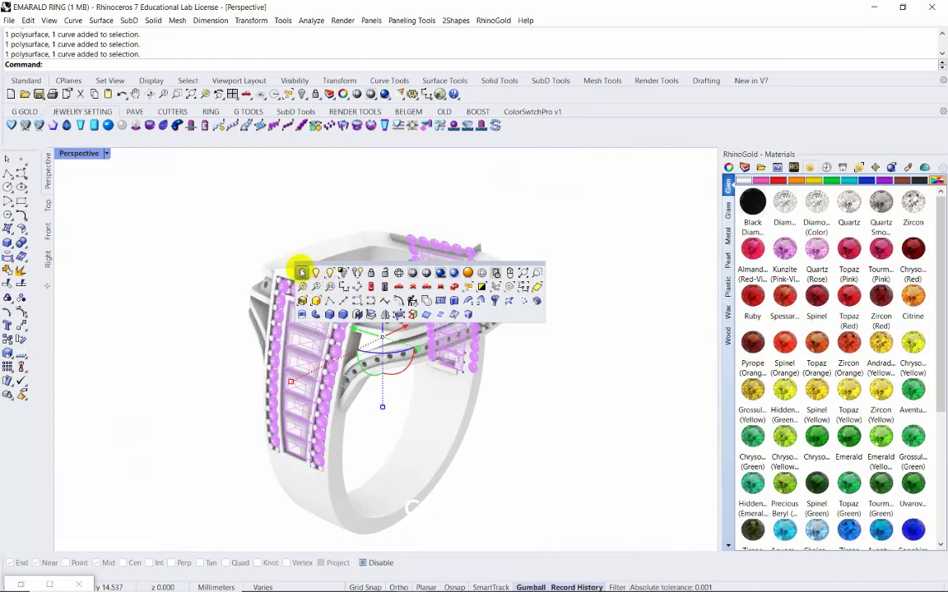
left_click(302, 272)
Run HideSwap to show only the stones, then select the stone rows
middle_click(359, 248)
left_click(415, 248)
mouse_move(524, 281)
right_mouse_down()
mouse_move(334, 271)
mouse_move(469, 370)
mouse_move(406, 373)
right_mouse_up()
left_click(404, 377)
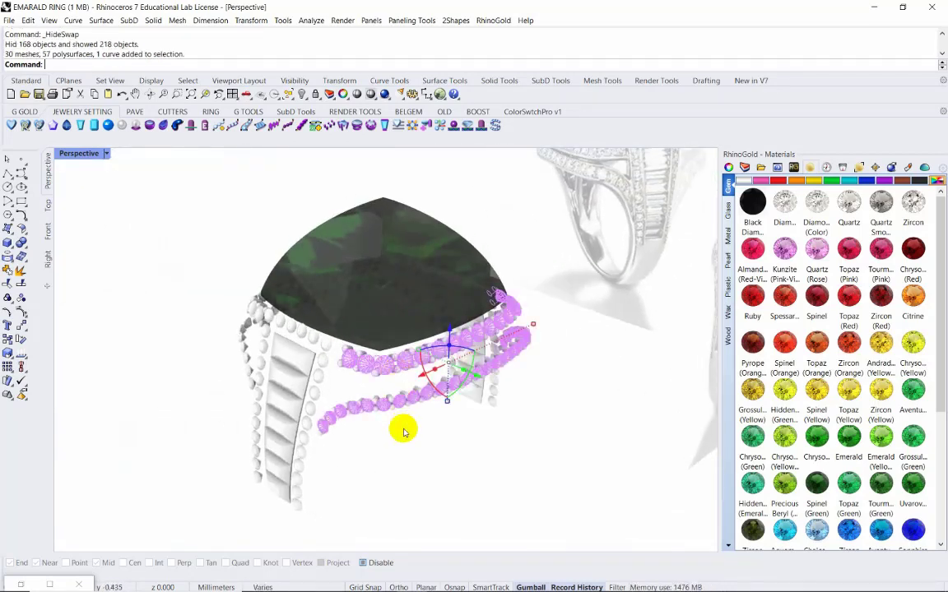
Ungroup the selected stone rows and try picking a bead under the emerald
type("ungroup")
key("Return")
left_click(396, 378)
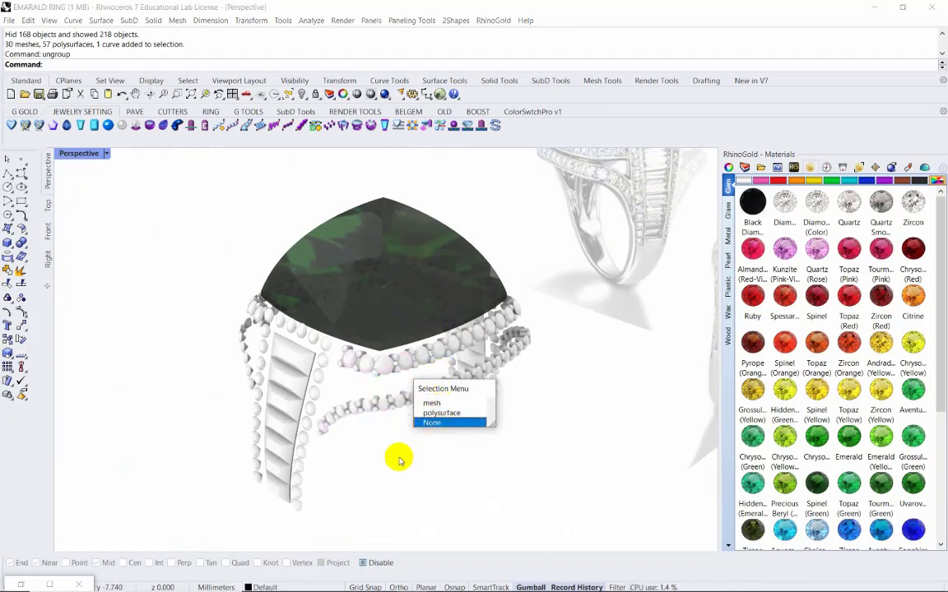
scroll(363, 377, "up", 2)
left_click(359, 379)
left_click(313, 370)
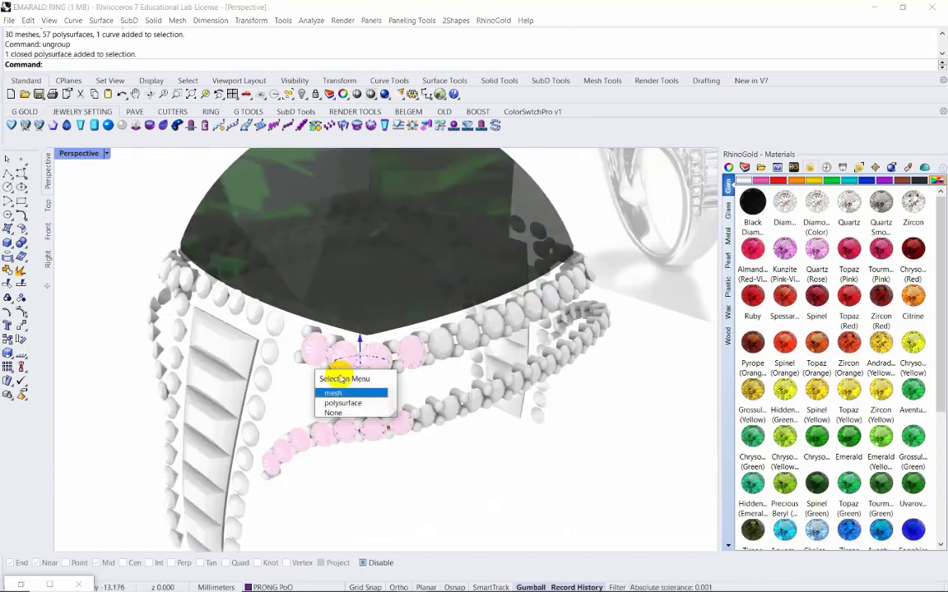
key("Escape")
Pick individual beads under the emerald from the overlapping objects
scroll(311, 341, "up", 2)
left_click(311, 341)
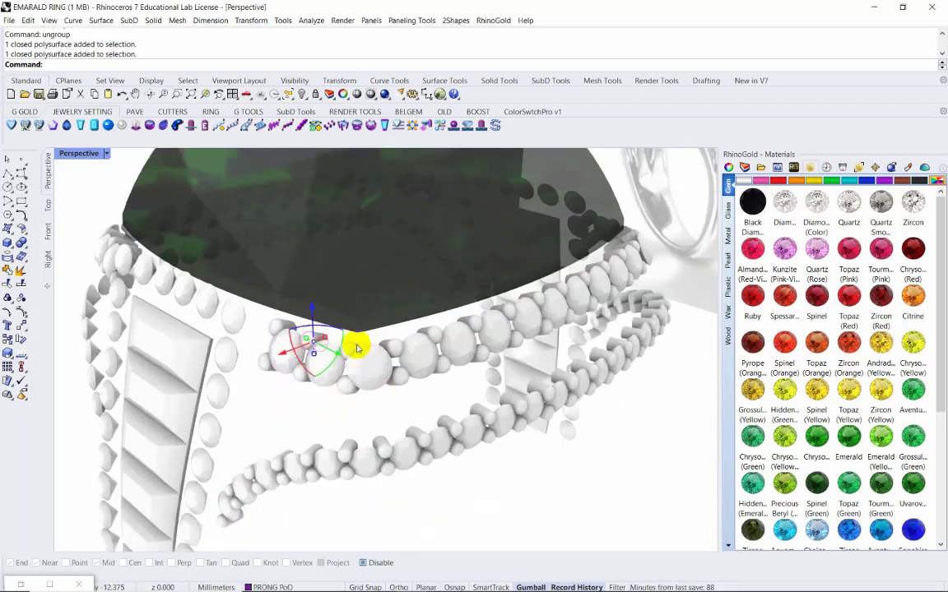
left_click(370, 354)
left_click(401, 385)
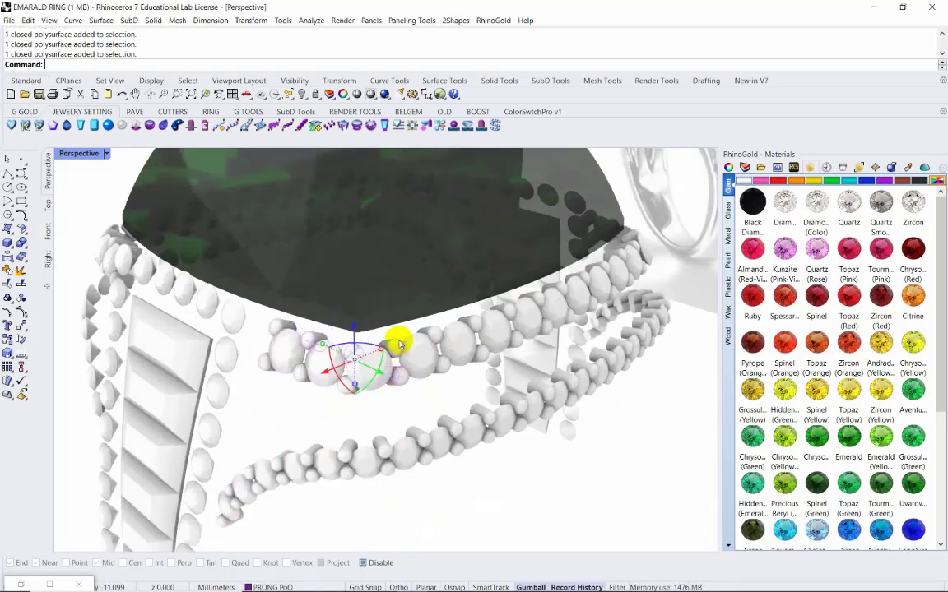
left_click(415, 352)
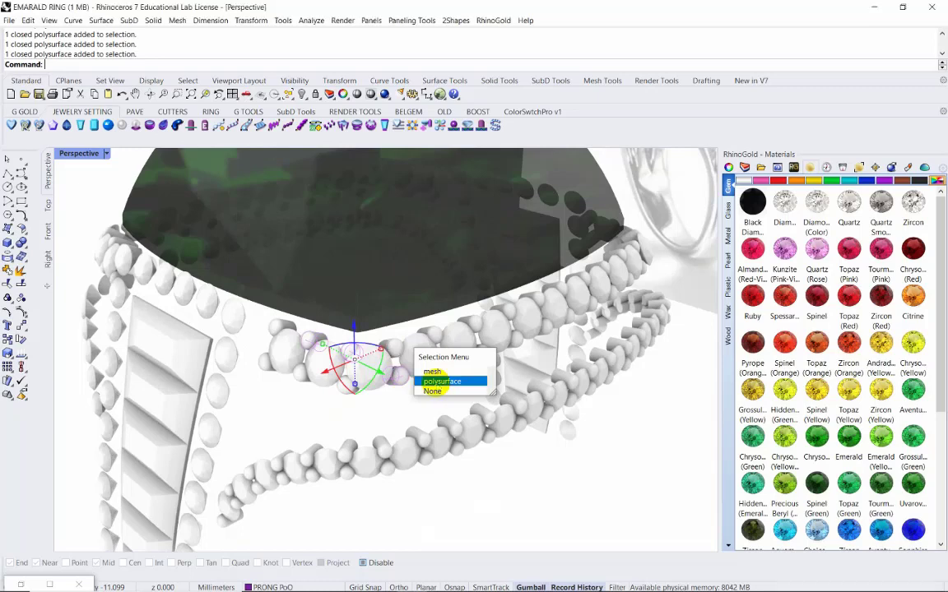
left_click(432, 372)
key("Escape")
left_click(404, 385)
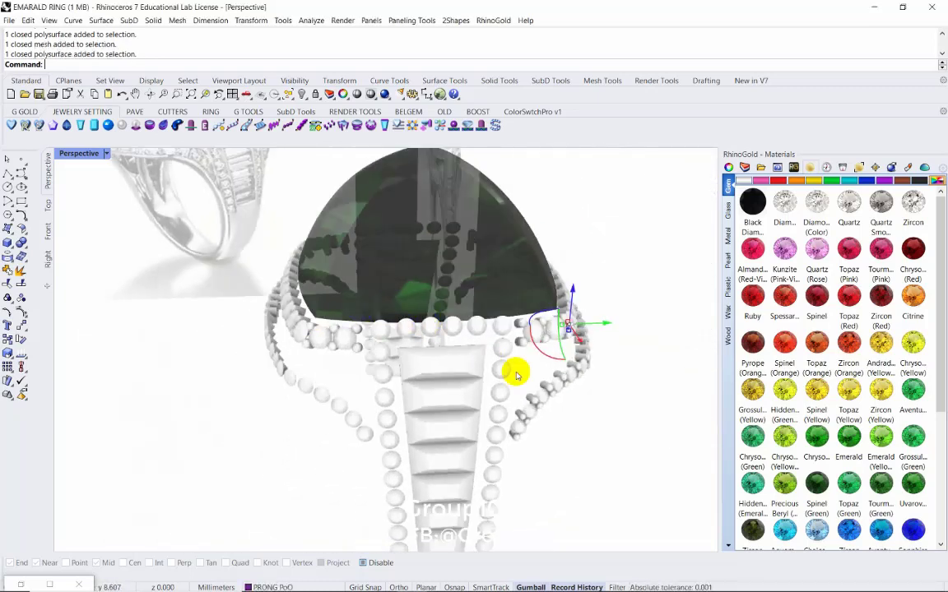
Ungroup the front row of gems and beads with Ctrl+Shift+G
mouse_move(517, 376)
right_mouse_down()
mouse_move(376, 321)
mouse_move(452, 350)
mouse_move(434, 318)
right_mouse_up()
scroll(355, 343, "up", 3)
left_click(459, 315)
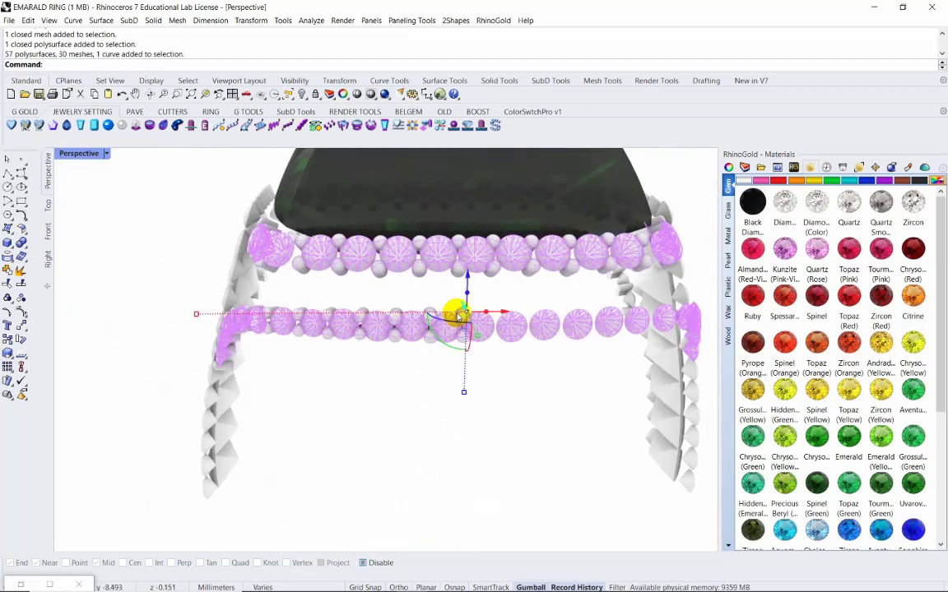
left_click(466, 311)
key("ctrl+shift+g")
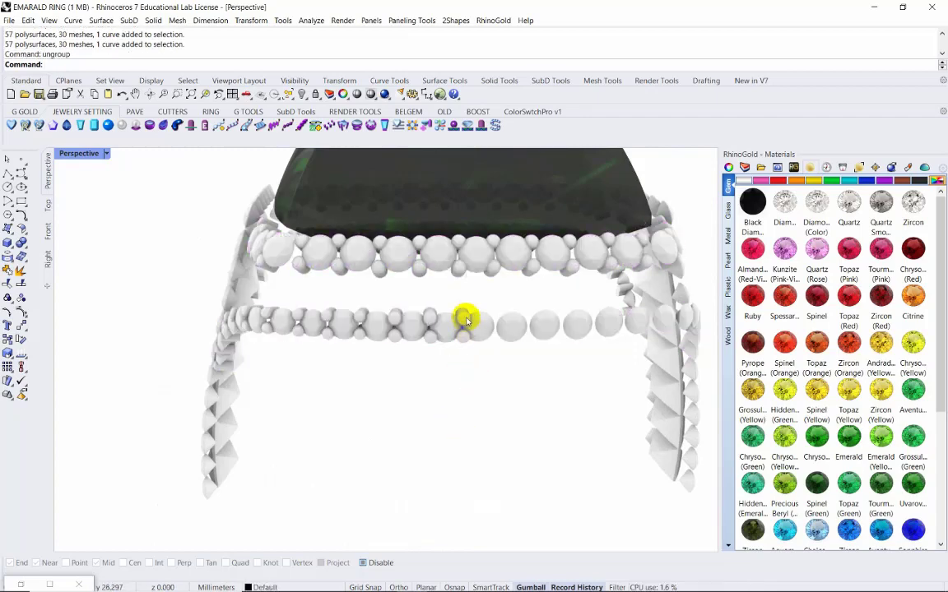
Hide the left bead row
left_click(465, 318)
middle_click(396, 304)
left_click(295, 273)
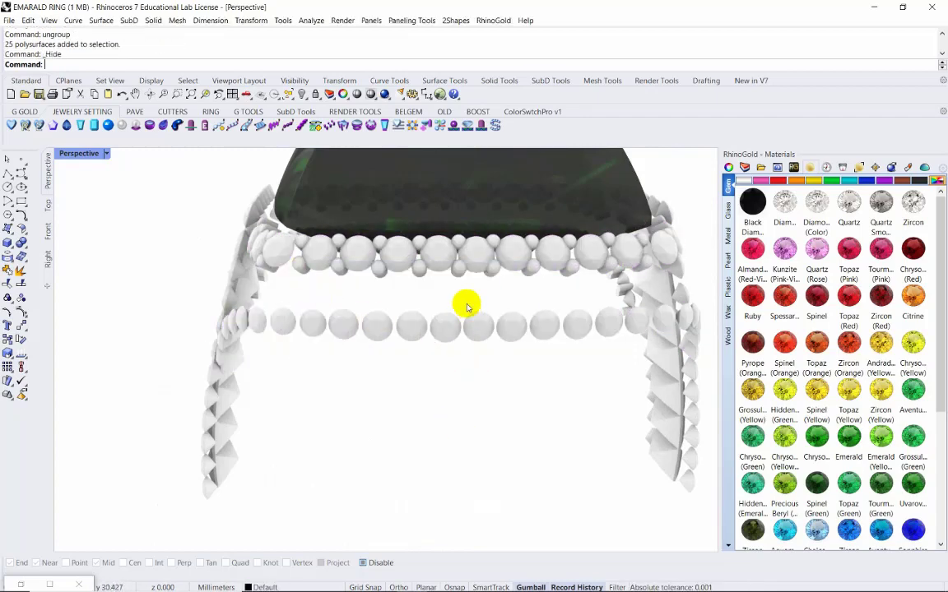
Hide another left bead row with Ctrl+H instead of the middle row
mouse_move(459, 277)
right_mouse_down()
mouse_move(285, 271)
mouse_move(427, 332)
right_mouse_up()
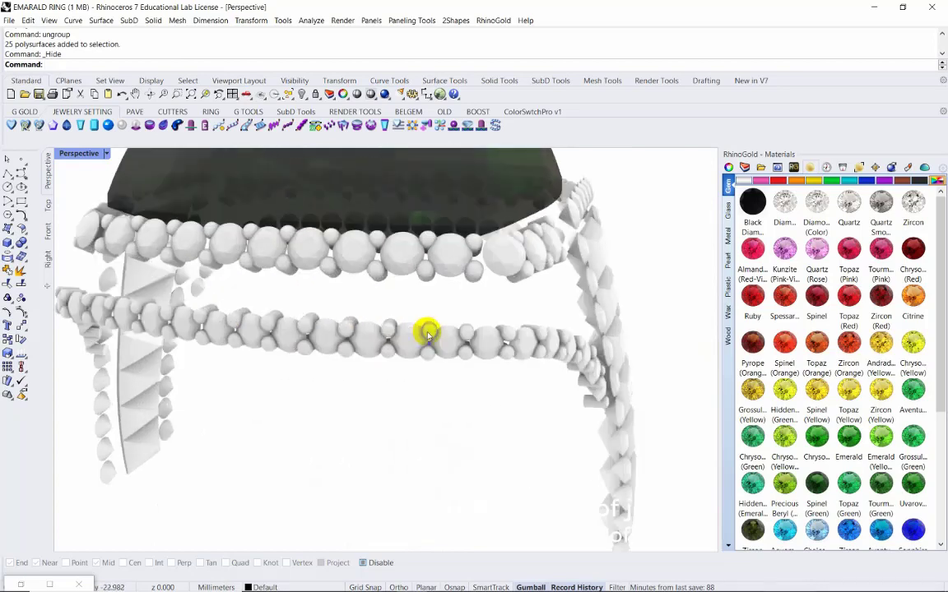
left_click(428, 332)
middle_click(425, 311)
key("Escape")
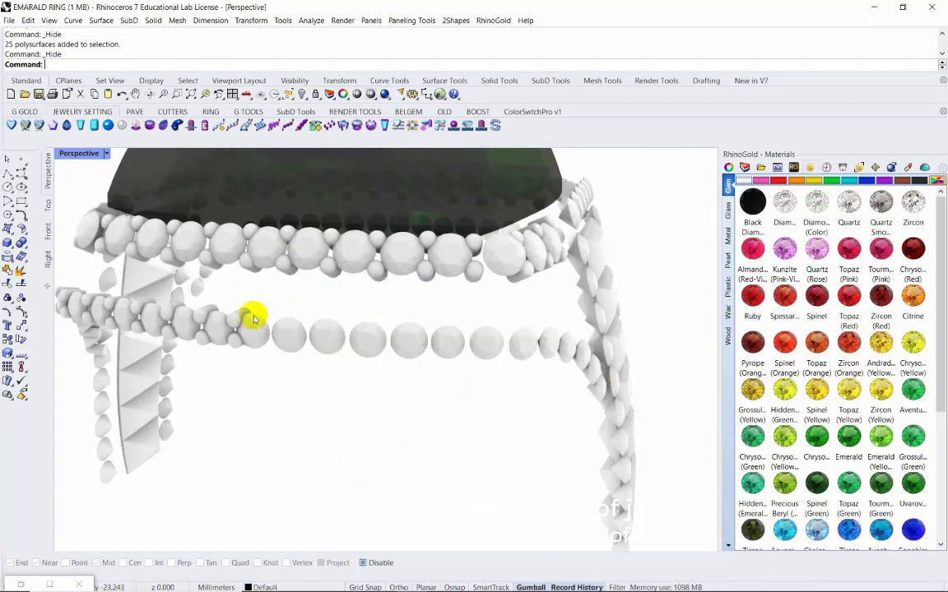
left_click(260, 313)
middle_click(190, 296)
key("ctrl+h")
mouse_move(149, 296)
right_mouse_down()
mouse_move(352, 317)
mouse_move(360, 327)
right_mouse_up()
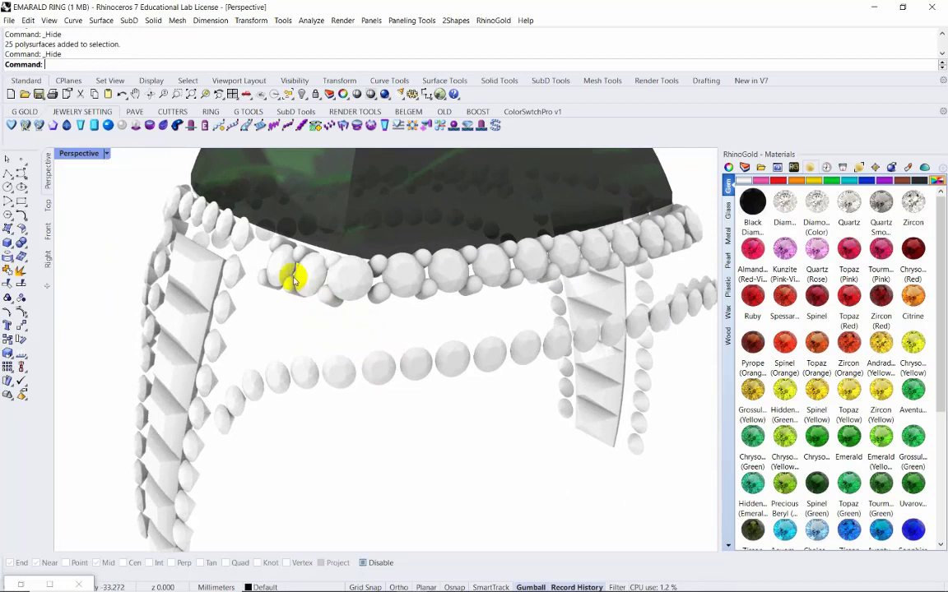
Select nine beads along the row under the emerald
scroll(293, 280, "up", 2)
left_click(258, 271)
left_click(255, 283)
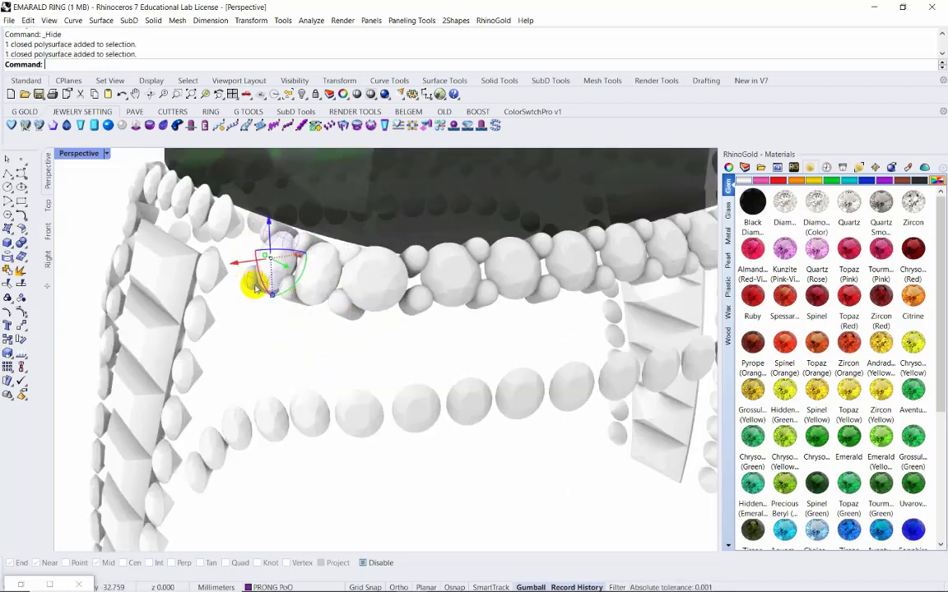
left_click(309, 244)
left_click(349, 256)
left_click(381, 309)
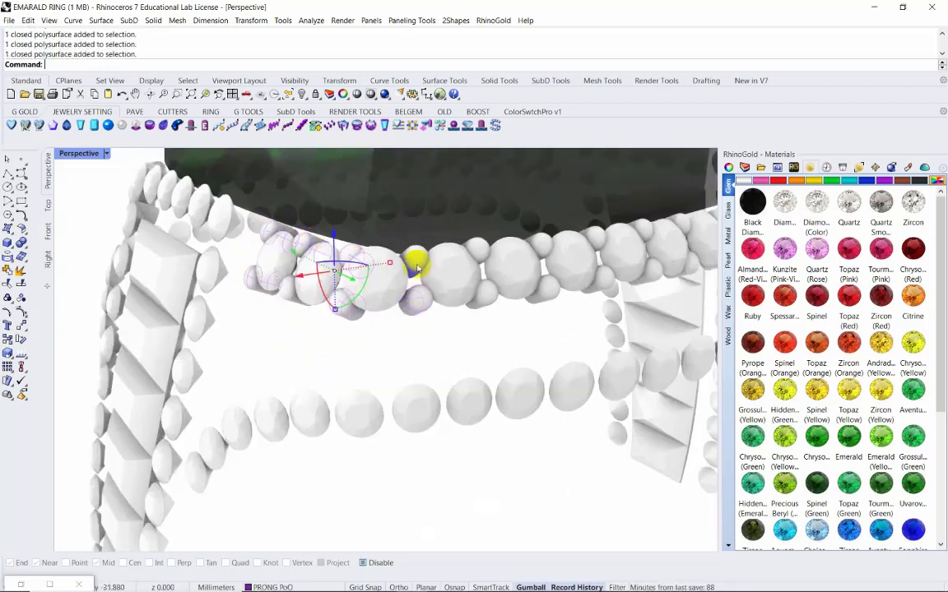
left_click(412, 269)
left_click(474, 253, "shift")
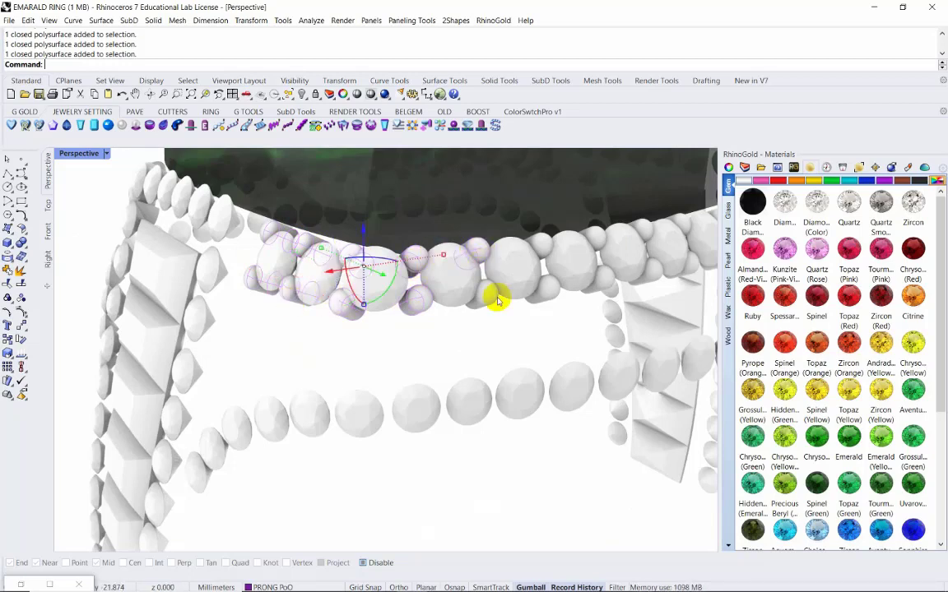
left_click(482, 305, "shift")
left_click(539, 280, "shift")
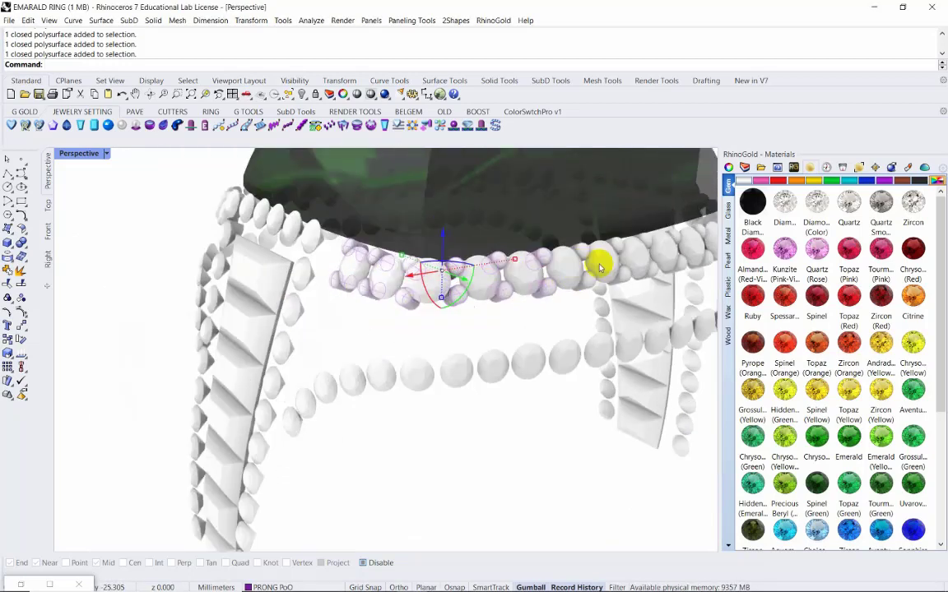
Hide the selected beads along that row
mouse_move(542, 249)
right_mouse_down()
mouse_move(313, 271)
mouse_move(466, 285)
mouse_move(372, 270)
right_mouse_up()
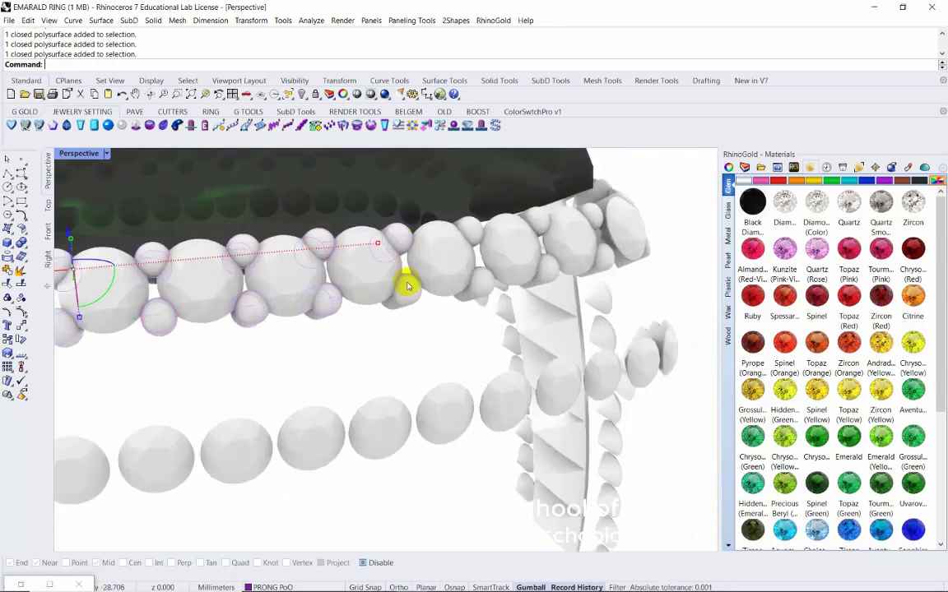
left_click_drag(407, 286, 485, 299)
right_click_drag(525, 261, 302, 244)
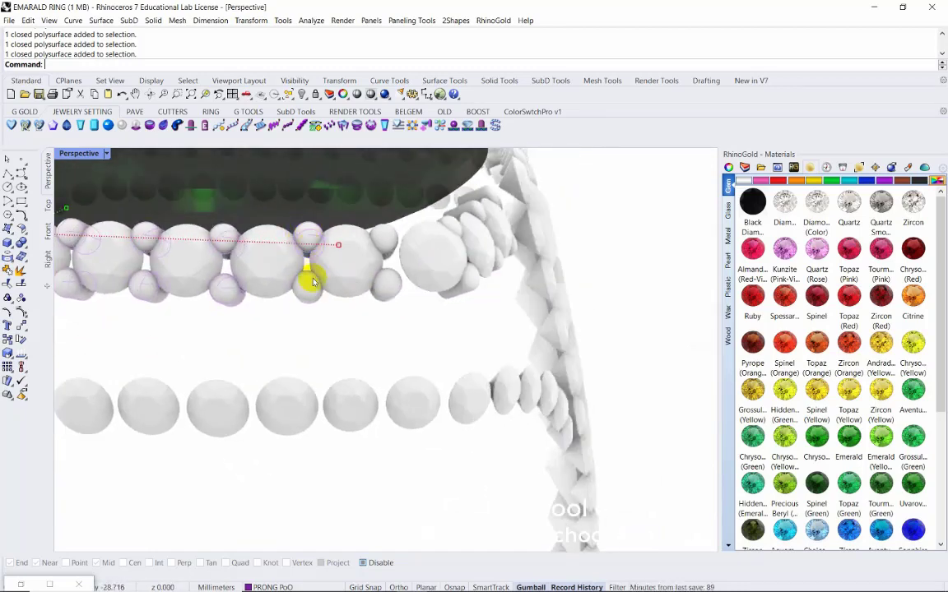
right_click_drag(470, 254, 260, 256)
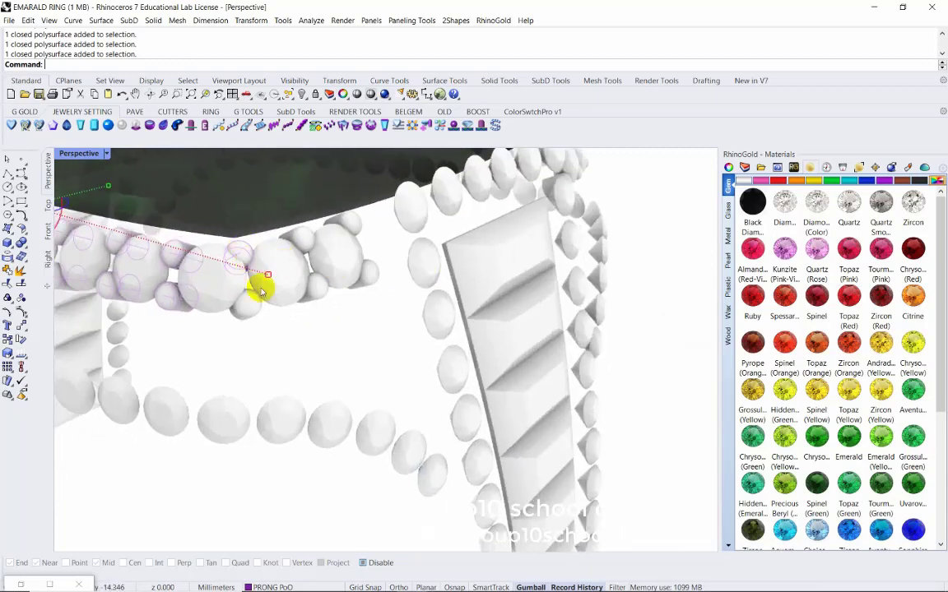
middle_click(400, 282)
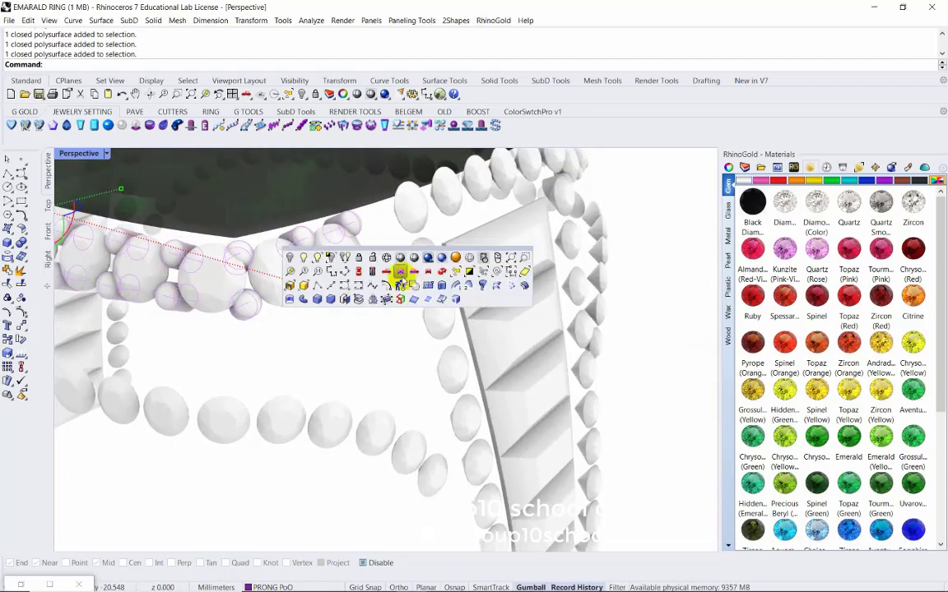
left_click(289, 258)
scroll(463, 277, "down", 5)
Start selecting beads on the remaining row from a lower angle
right_click_drag(463, 278, 423, 275)
scroll(423, 303, "up", 8)
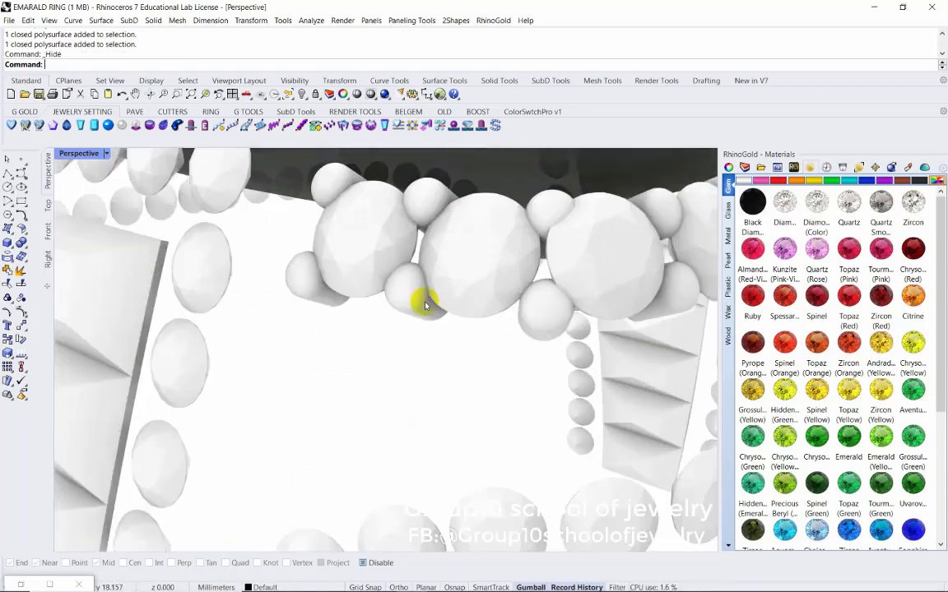
left_click(417, 296)
left_click(320, 289)
mouse_move(417, 211)
right_mouse_down()
mouse_move(392, 258)
mouse_move(321, 243)
mouse_move(322, 309)
mouse_move(398, 237)
mouse_move(408, 269)
mouse_move(198, 298)
right_mouse_up()
left_click(183, 289, "shift")
left_click(195, 339, "shift")
left_click(276, 331, "shift")
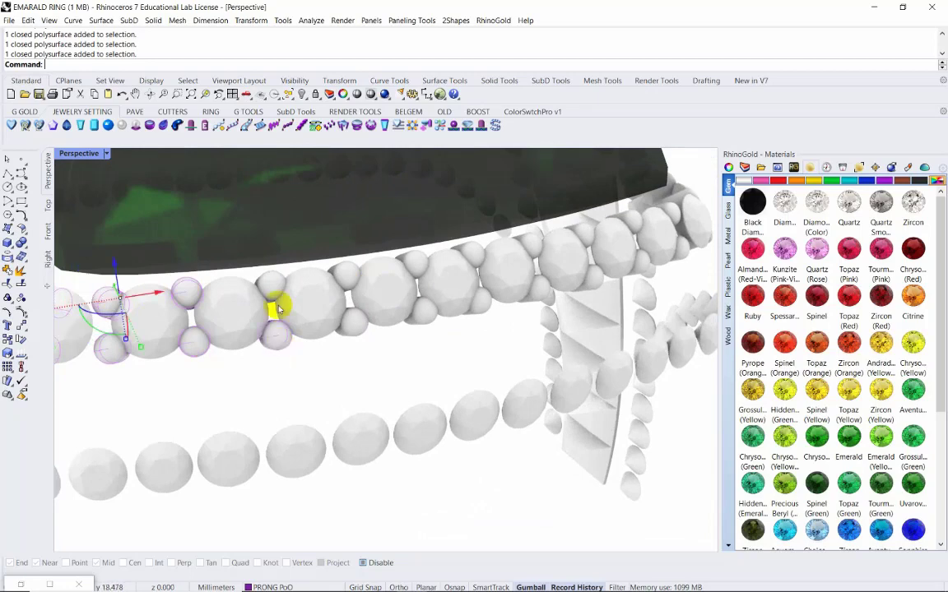
right_click_drag(343, 299, 348, 275)
right_click_drag(433, 313, 281, 281)
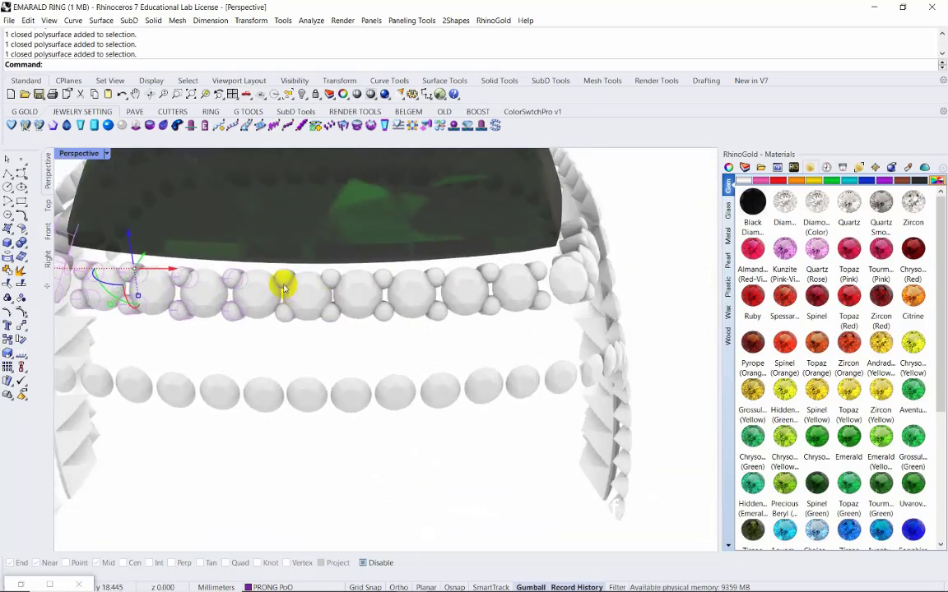
Add the rest of the row's beads, including the small one, and hide them
left_click(282, 312, "shift")
left_click(332, 278, "shift")
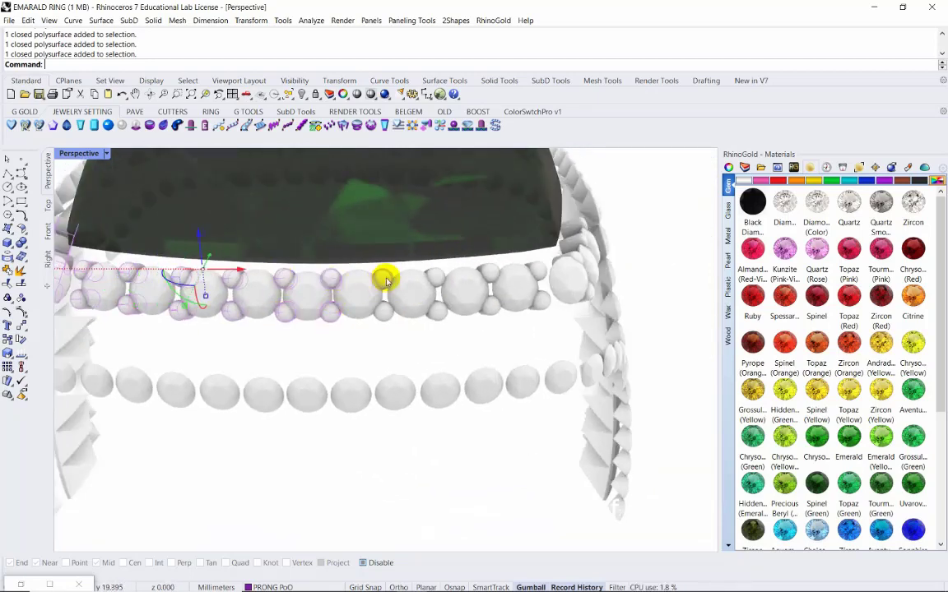
left_click(438, 318, "shift")
right_click_drag(559, 318, 404, 313)
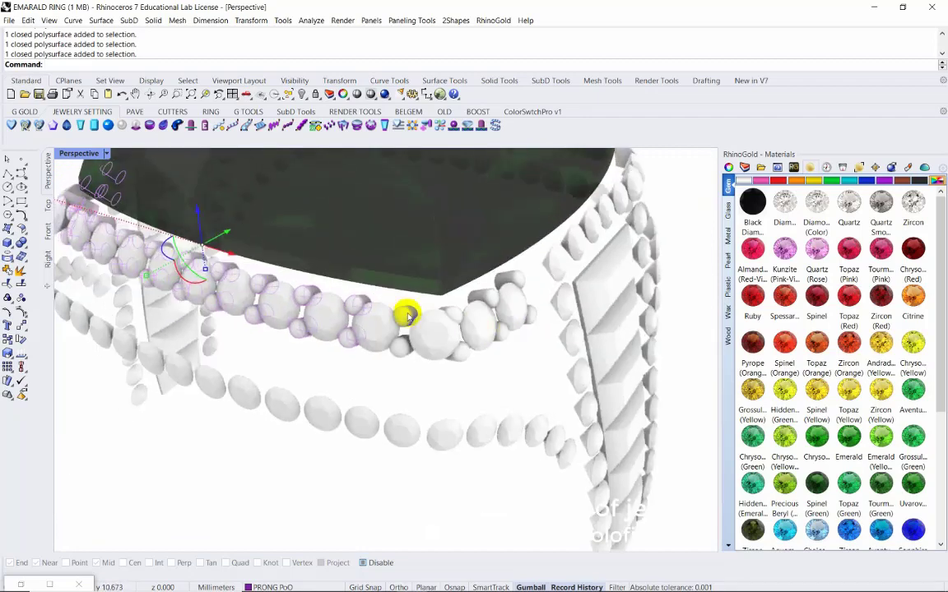
left_click(462, 323, "shift")
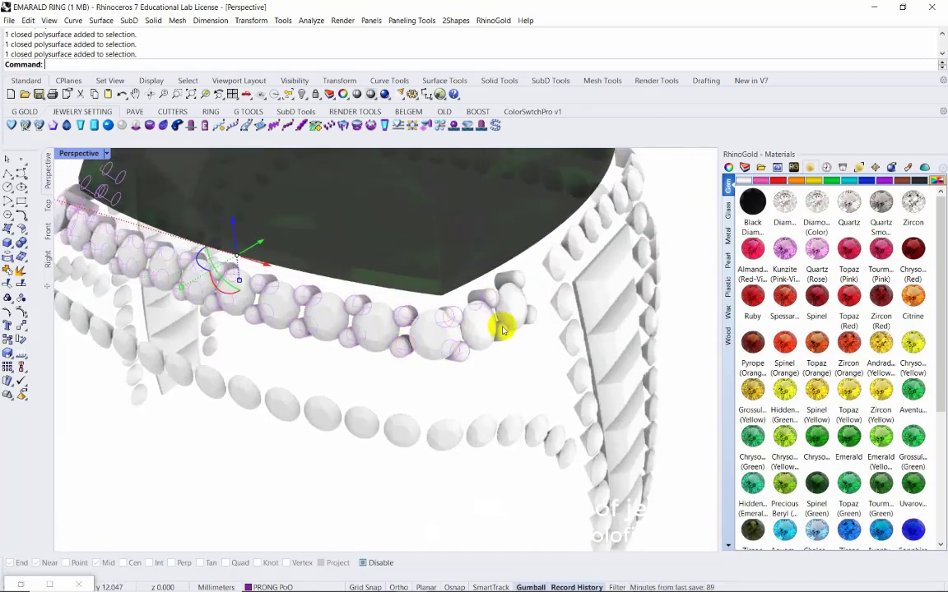
left_click(503, 329, "shift")
middle_click(524, 294)
left_click(387, 246)
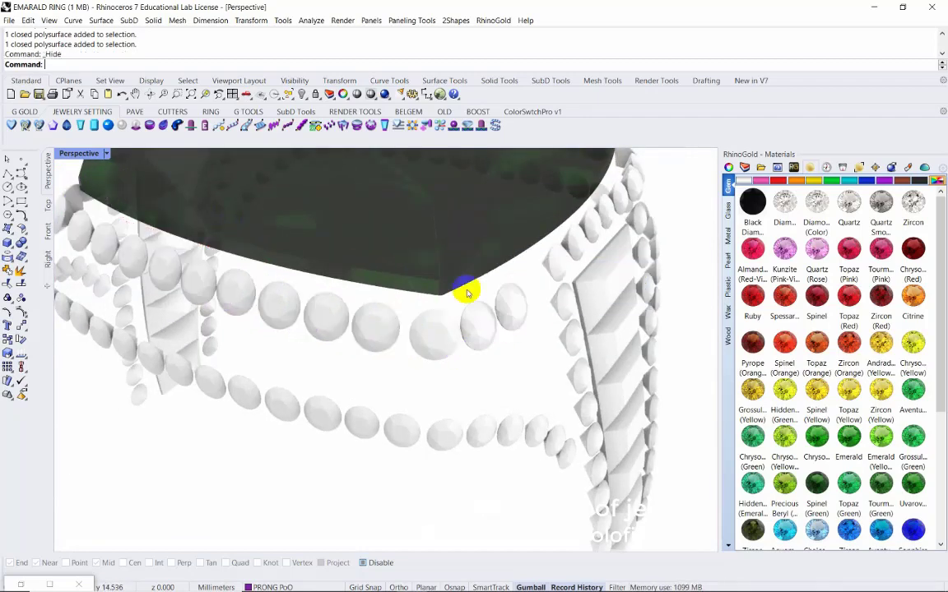
Swap visibility to hide the gems and show the metal ring
mouse_move(470, 292)
right_mouse_down()
mouse_move(457, 244)
mouse_move(599, 258)
mouse_move(503, 264)
mouse_move(461, 243)
right_mouse_up()
middle_click(451, 238)
left_click(412, 218)
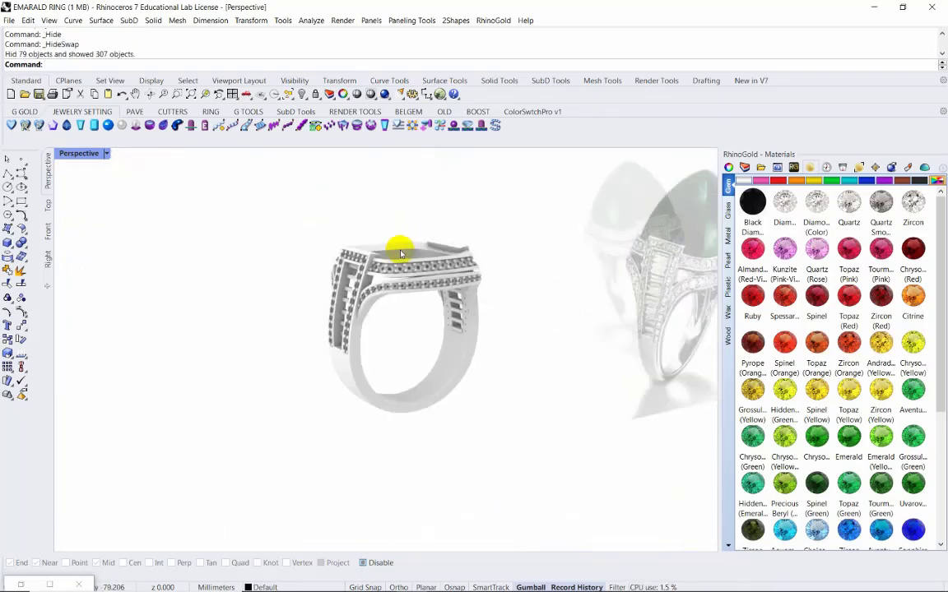
Window-select all the ring parts and group them together
left_click_drag(249, 173, 548, 467)
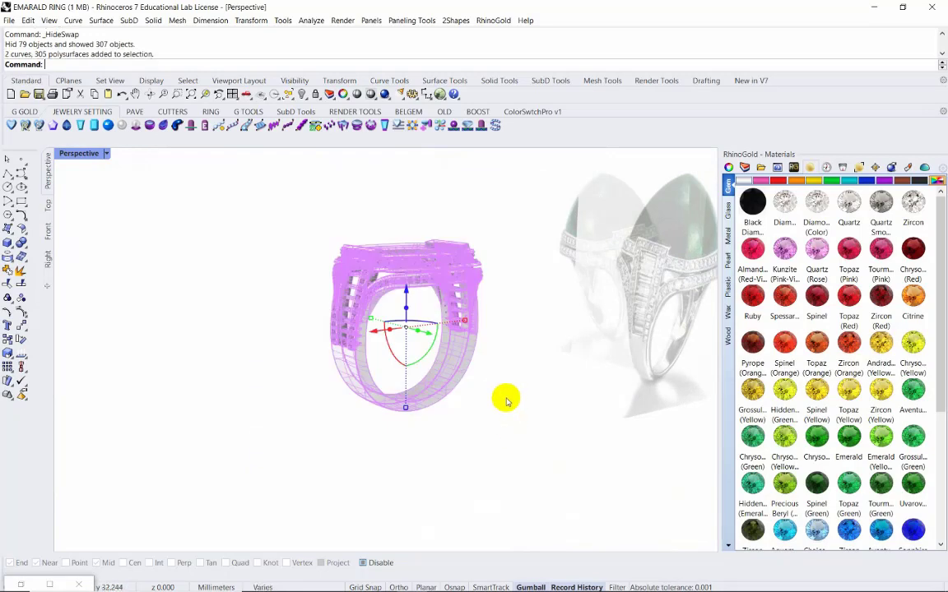
key("ctrl+g")
key("Escape")
mouse_move(489, 382)
right_mouse_down()
mouse_move(444, 274)
mouse_move(401, 275)
mouse_move(422, 245)
right_mouse_up()
key("Return")
Show all hidden objects and select the green emerald
middle_click(263, 180)
left_click(158, 158)
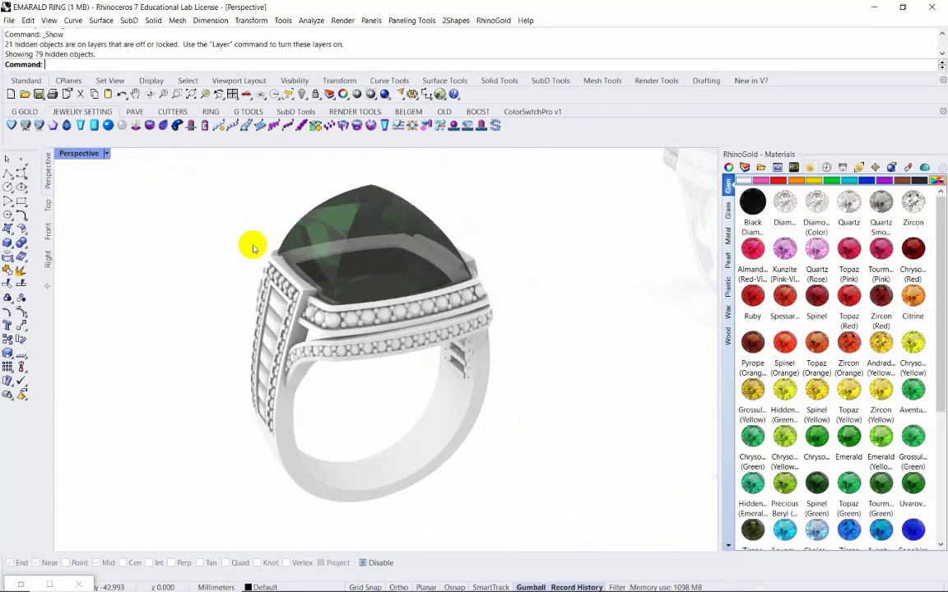
scroll(332, 285, "up", 3)
mouse_move(334, 287)
right_mouse_down()
mouse_move(313, 264)
mouse_move(317, 215)
right_mouse_up()
left_click(318, 215)
scroll(246, 218, "up", 3)
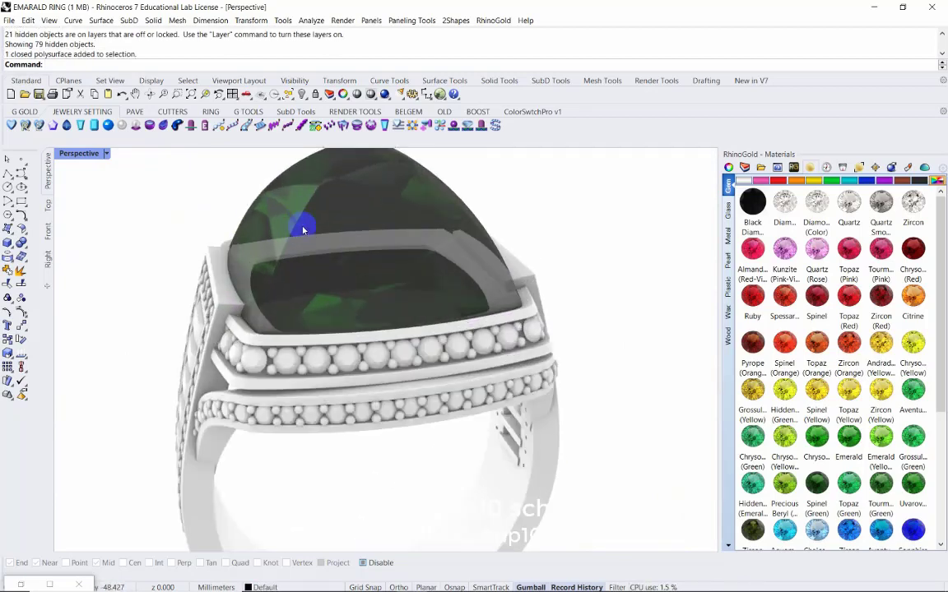
left_click(307, 222)
left_click(349, 256)
scroll(317, 204, "down", 3)
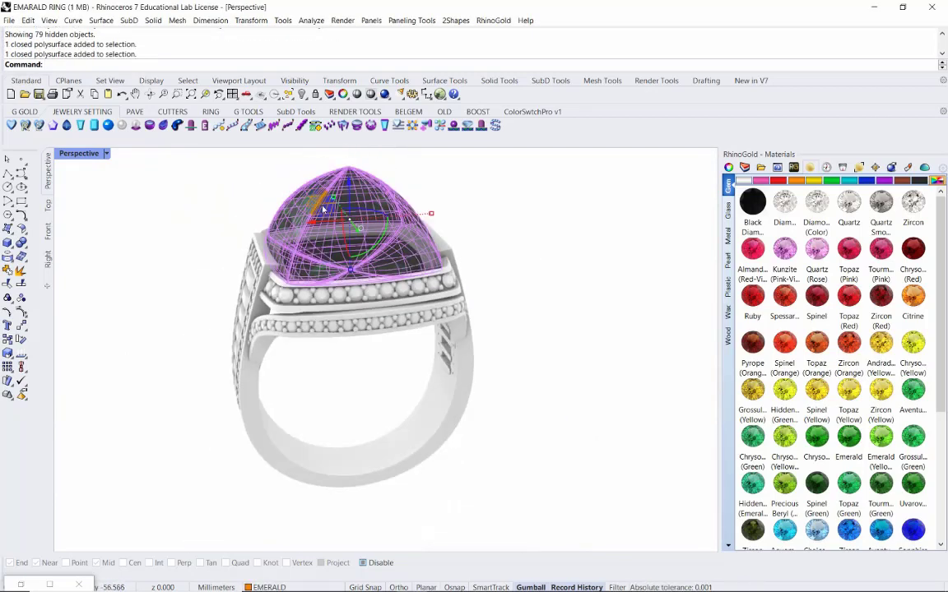
Copy and paste the emerald in place, then hide the pasted copy
key("ctrl+c")
key("ctrl+v")
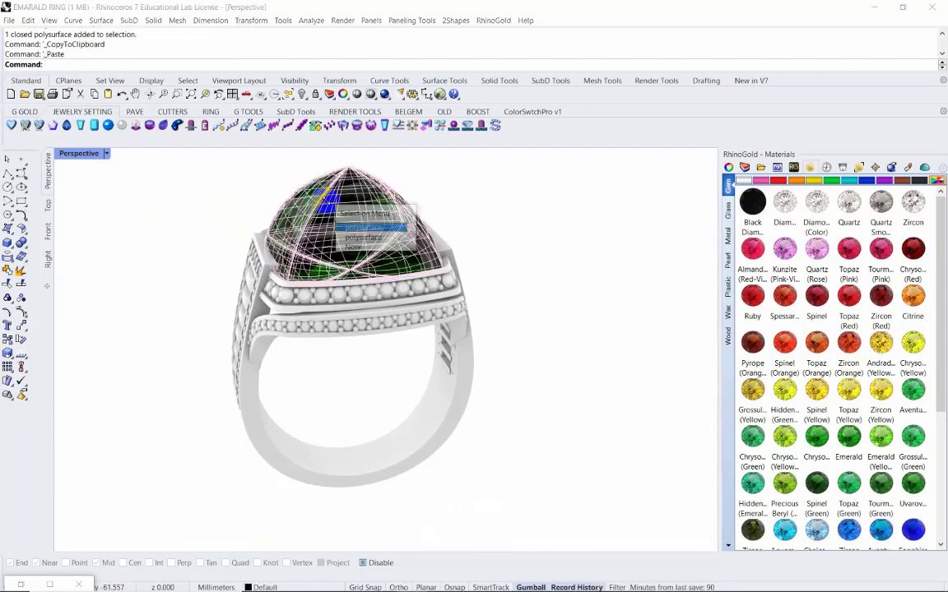
middle_click(281, 222)
left_click(222, 205)
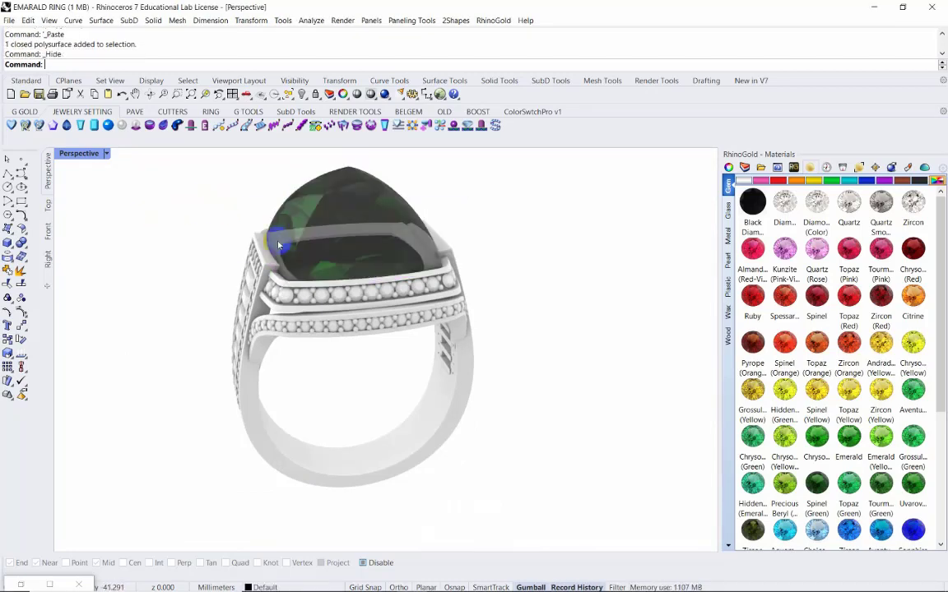
type("Bb")
Boolean-subtract the emerald from the ring body to cut the stone seat
left_click(253, 385)
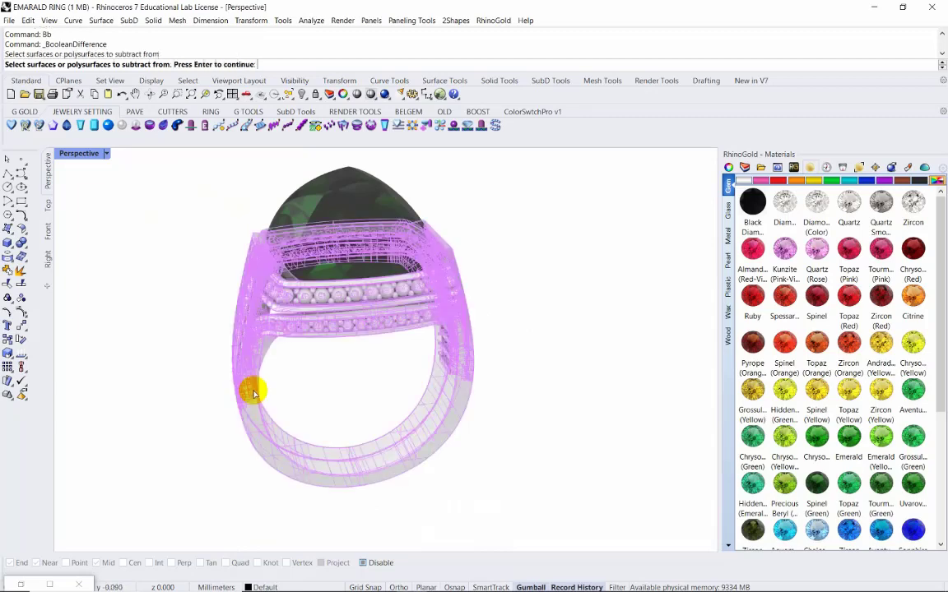
key("Return")
left_click(305, 188)
key("Return")
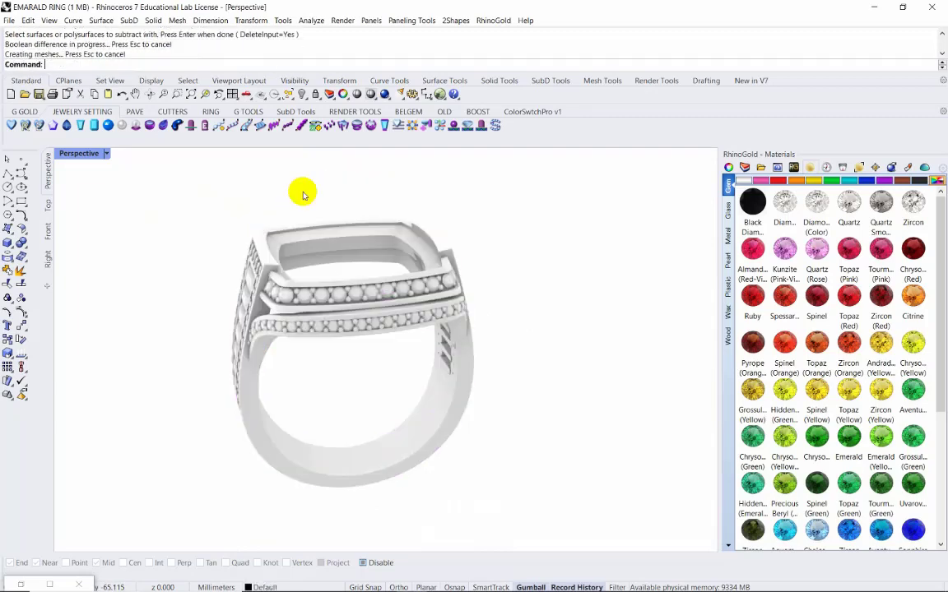
mouse_move(302, 194)
right_mouse_down()
mouse_move(201, 256)
mouse_move(344, 235)
right_mouse_up()
Show the hidden emerald copy again and select a side baguette setting
middle_click(343, 234)
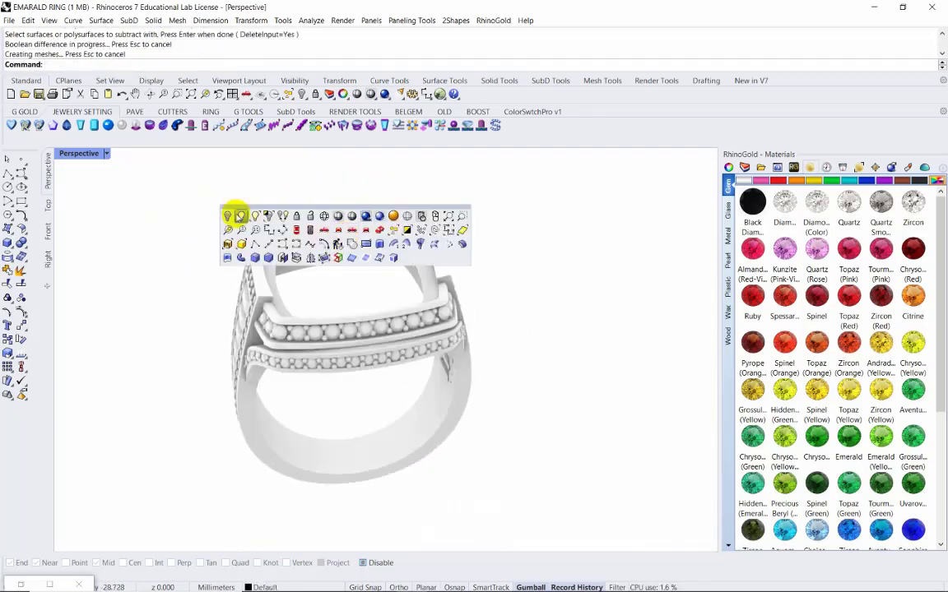
left_click(239, 215)
right_click_drag(190, 248, 327, 271)
scroll(328, 271, "up", 3)
left_click(250, 297)
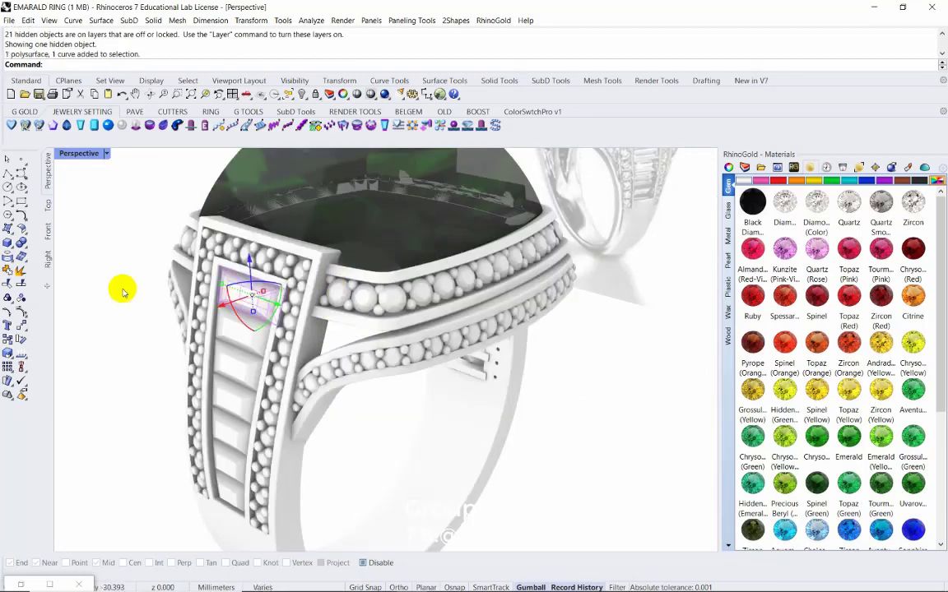
Hide the ring body, leaving only the stones and settings visible
scroll(296, 269, "down", 1)
key("ctrl+a")
scroll(296, 264, "down", 2)
scroll(296, 264, "down", 2)
middle_click(337, 195)
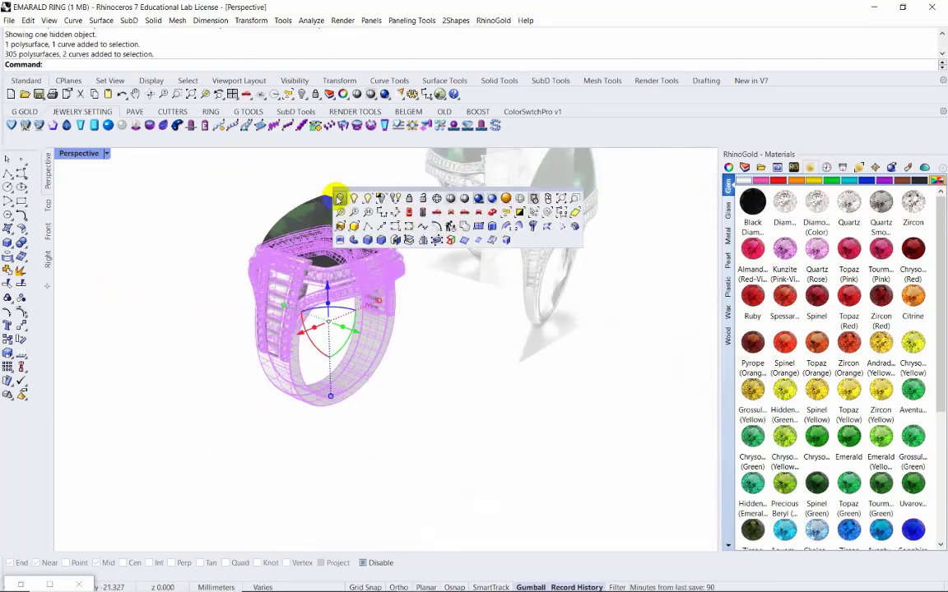
left_click(337, 196)
Window-select the pavé and baguette stones and group them
left_click_drag(190, 222, 396, 390)
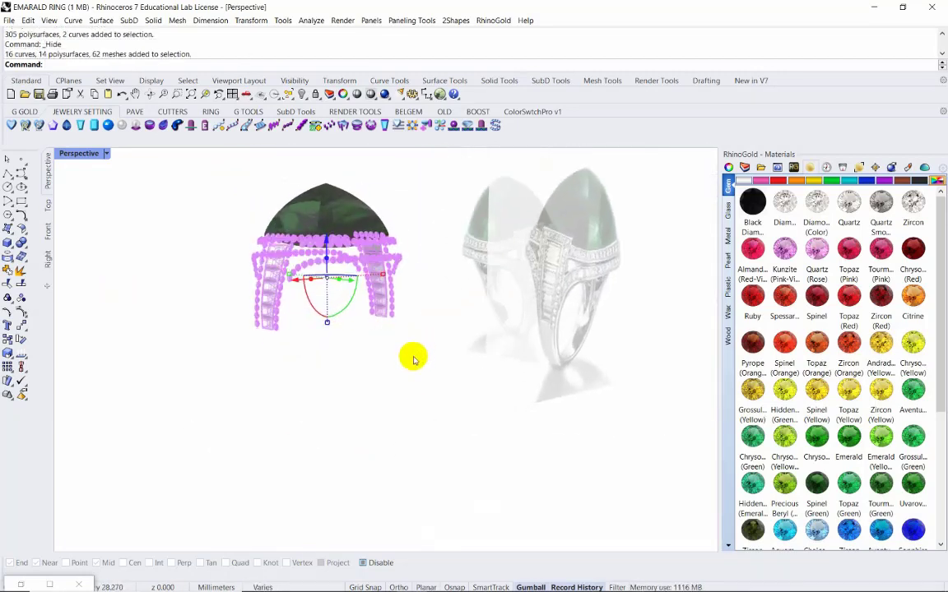
key("ctrl+g")
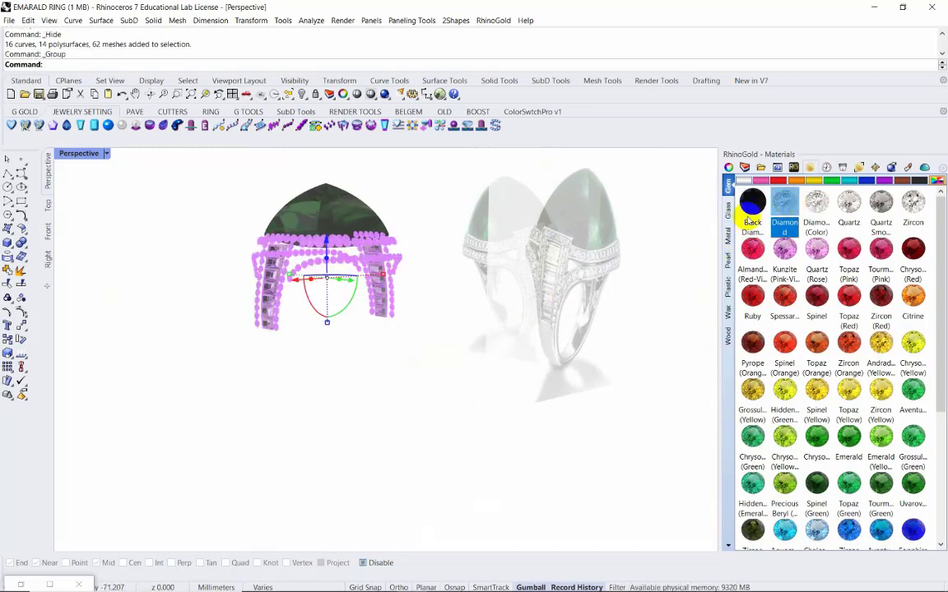
key("Escape")
scroll(391, 249, "up", 2)
scroll(401, 205, "up", 2)
Show all hidden ring parts again and select the ring's metal body
middle_click(297, 187)
left_click(297, 187)
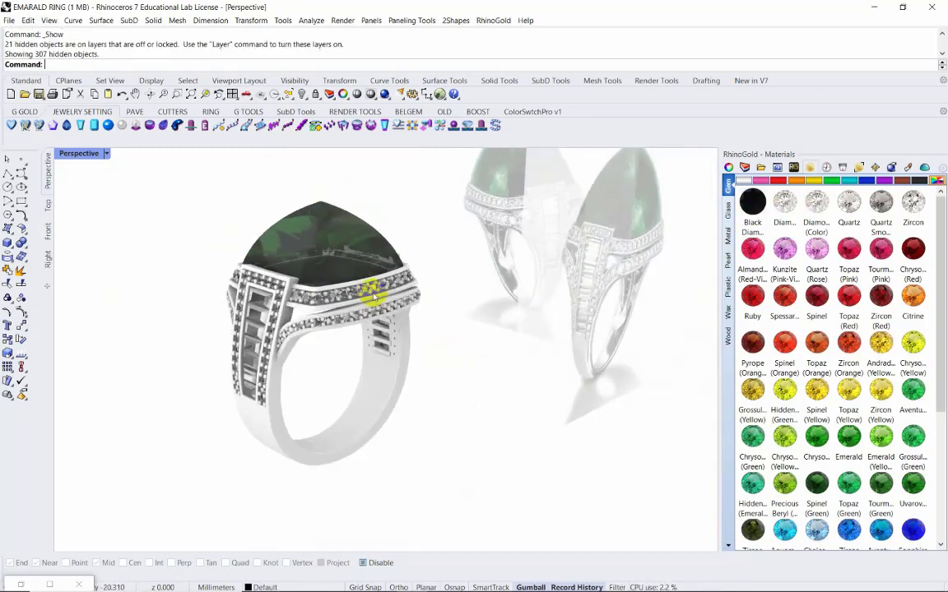
mouse_move(370, 278)
right_mouse_down()
mouse_move(445, 276)
mouse_move(370, 243)
right_mouse_up()
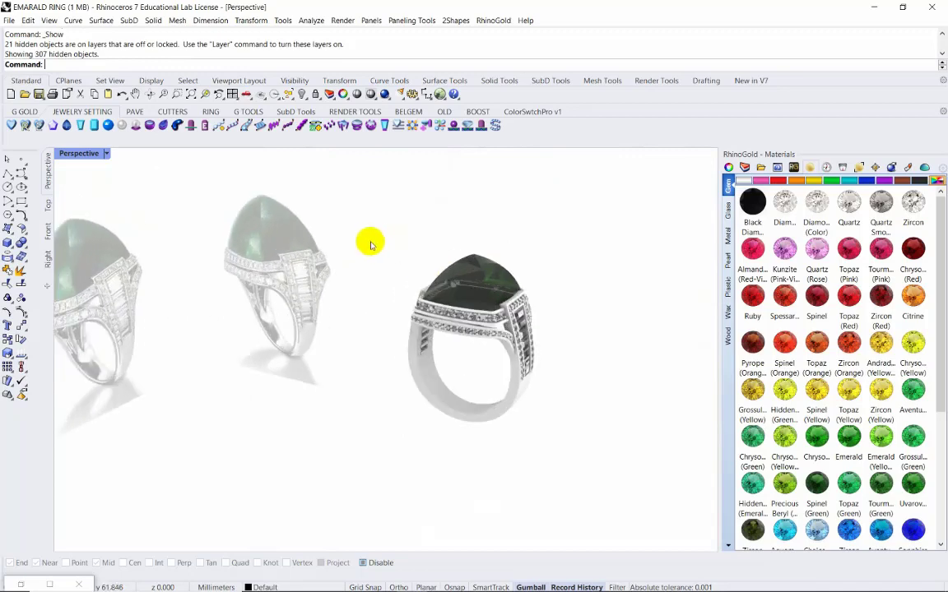
left_click(457, 417)
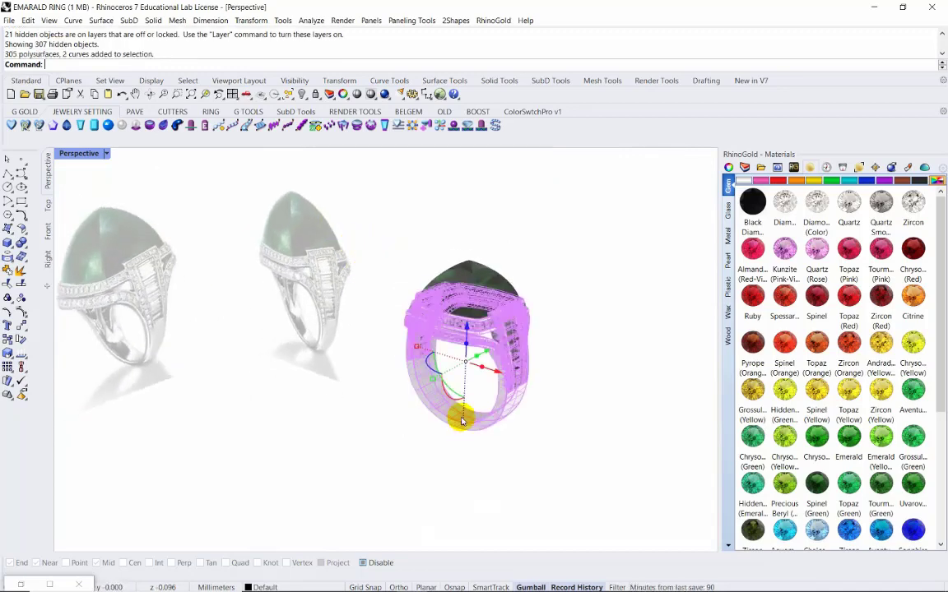
left_click(727, 235)
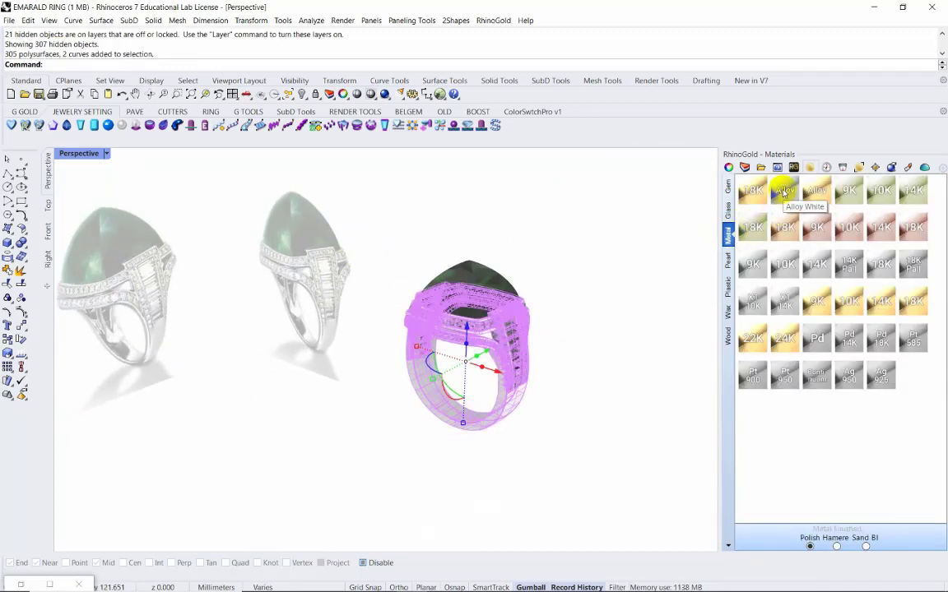
Apply Alloy White, then the Pd palladium metal, to the ring body
left_click(784, 192)
left_click(561, 360)
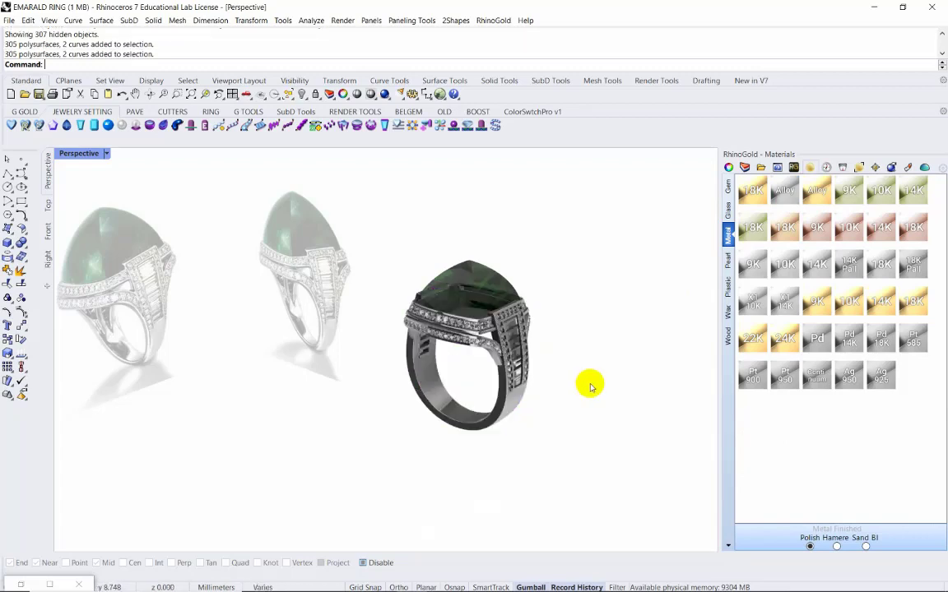
left_click(434, 375)
left_click(816, 339)
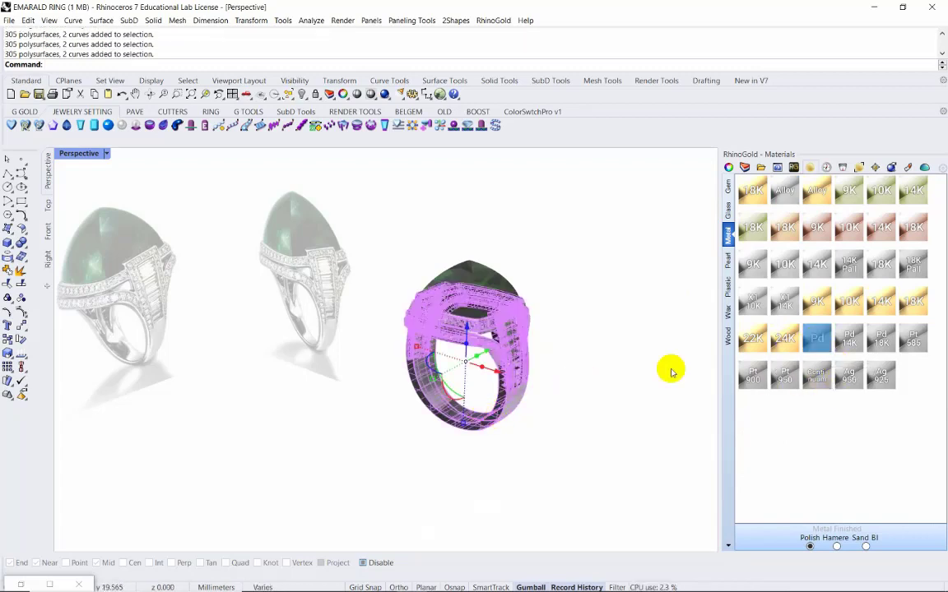
Deselect the ring and orbit closer to inspect the dark palladium finish
left_click(668, 370)
left_click(469, 411)
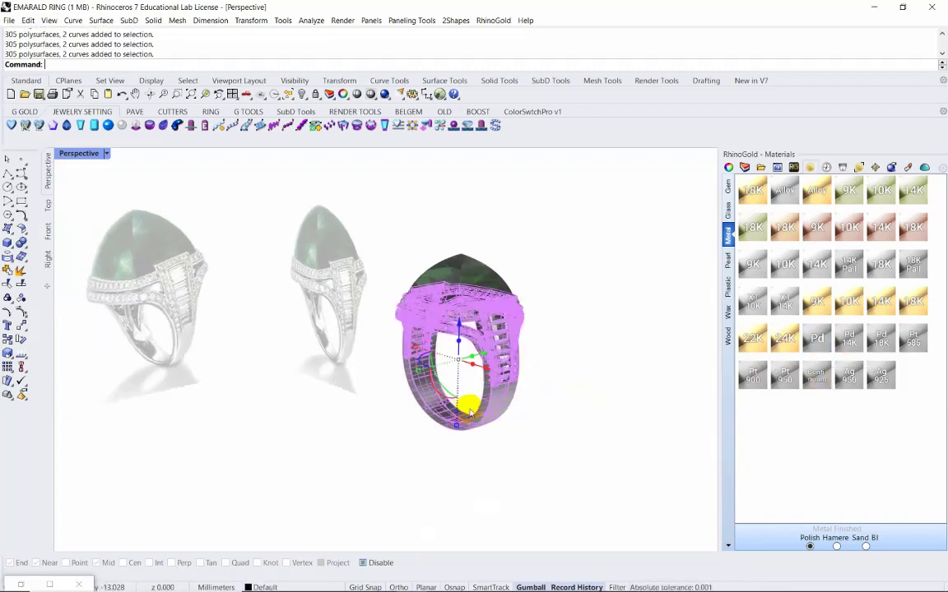
left_click(600, 284)
right_click_drag(601, 284, 440, 279)
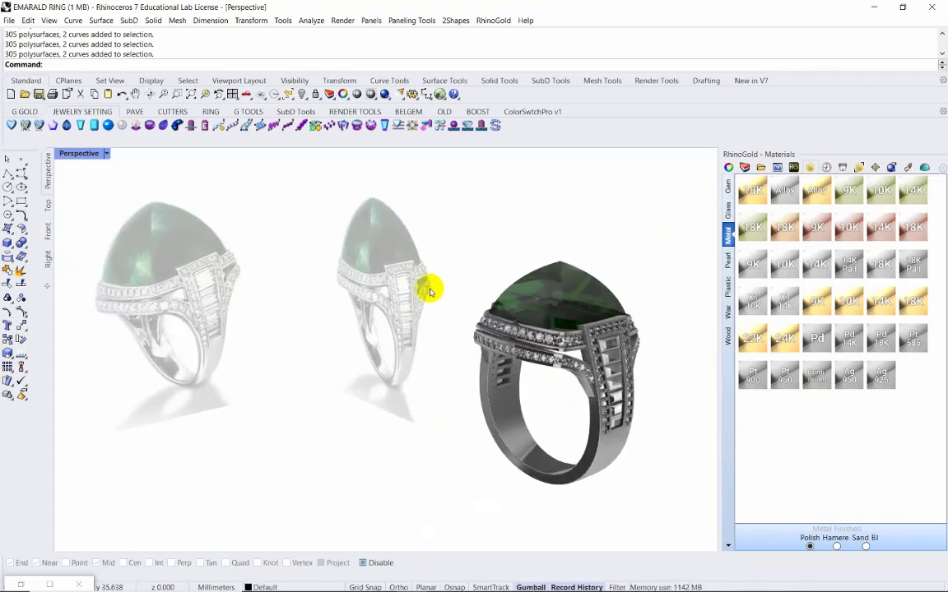
left_click(48, 232)
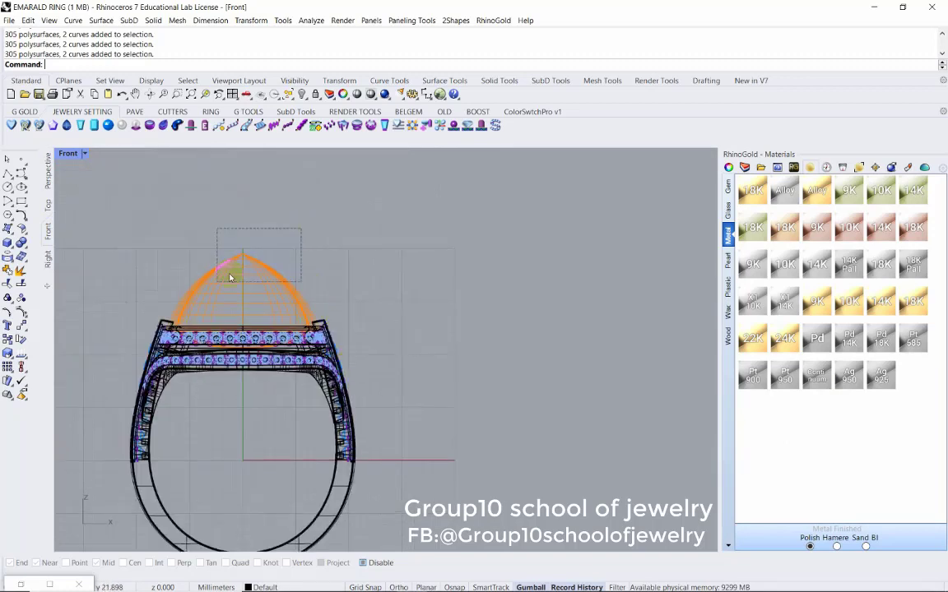
Gumball-scale the emerald in the Front view so its dome stands taller, then zoom in
left_click(229, 275)
left_click_drag(138, 311, 118, 312)
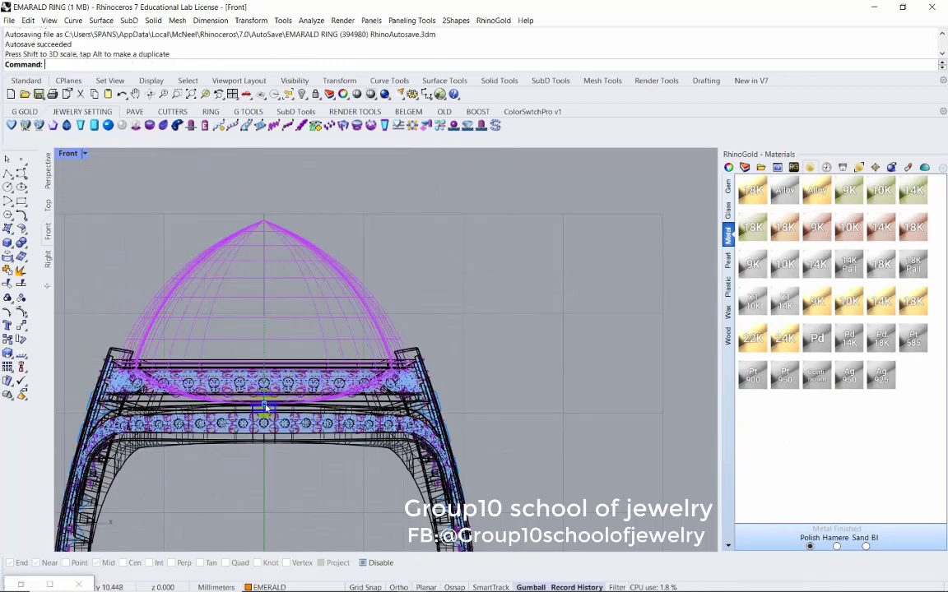
left_click_drag(265, 406, 265, 409)
left_click_drag(265, 282, 262, 270)
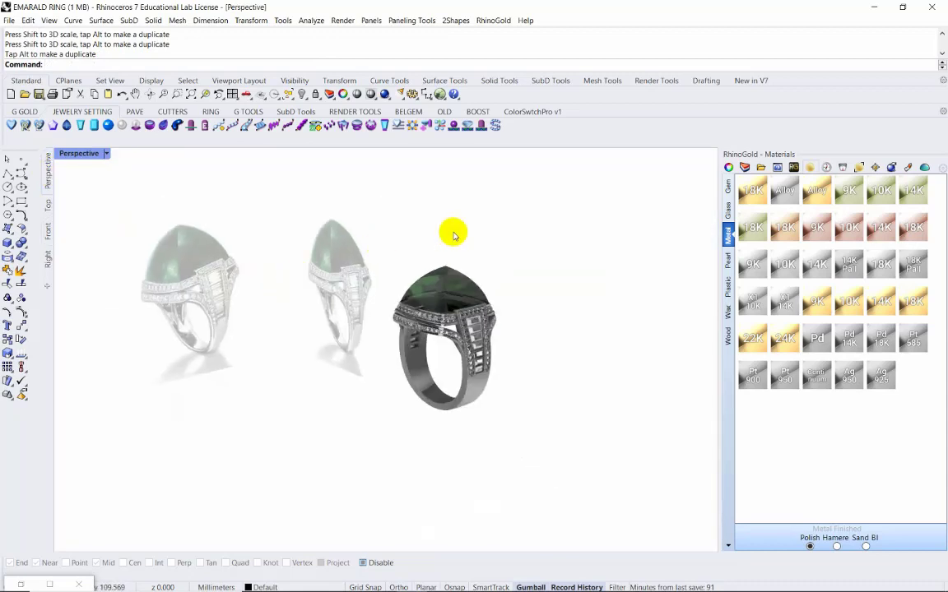
scroll(475, 300, "up", 2)
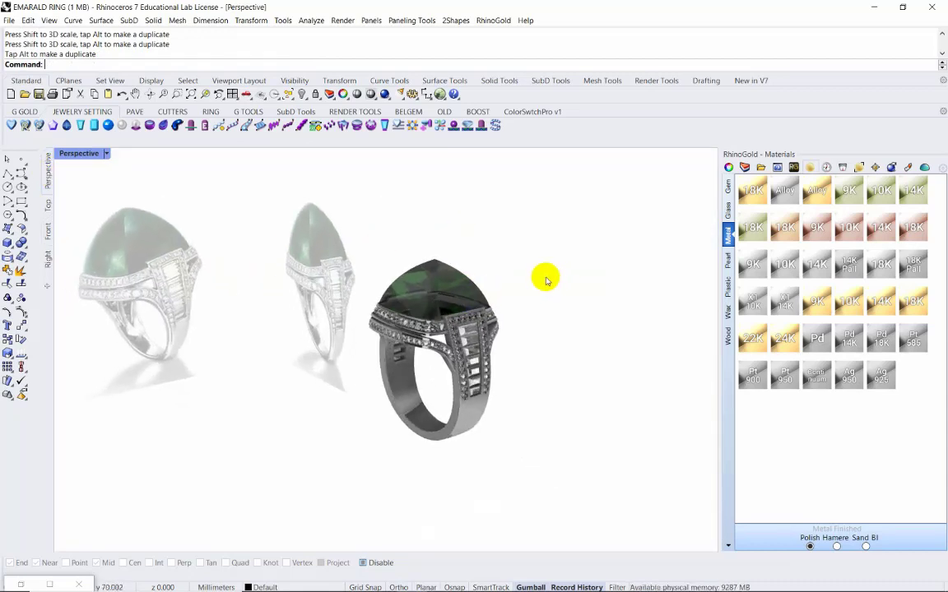
scroll(214, 264, "up", 1)
scroll(333, 304, "up", 1)
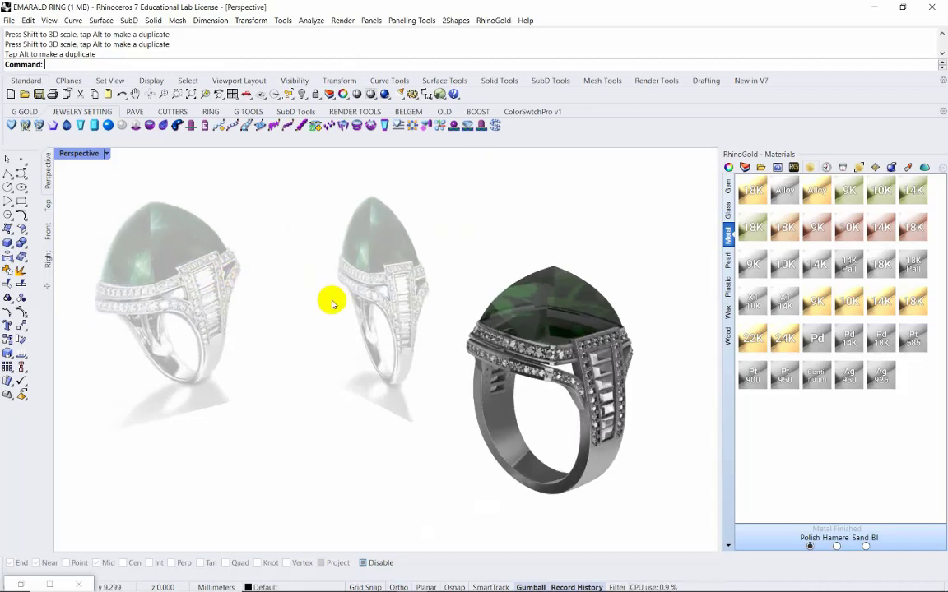